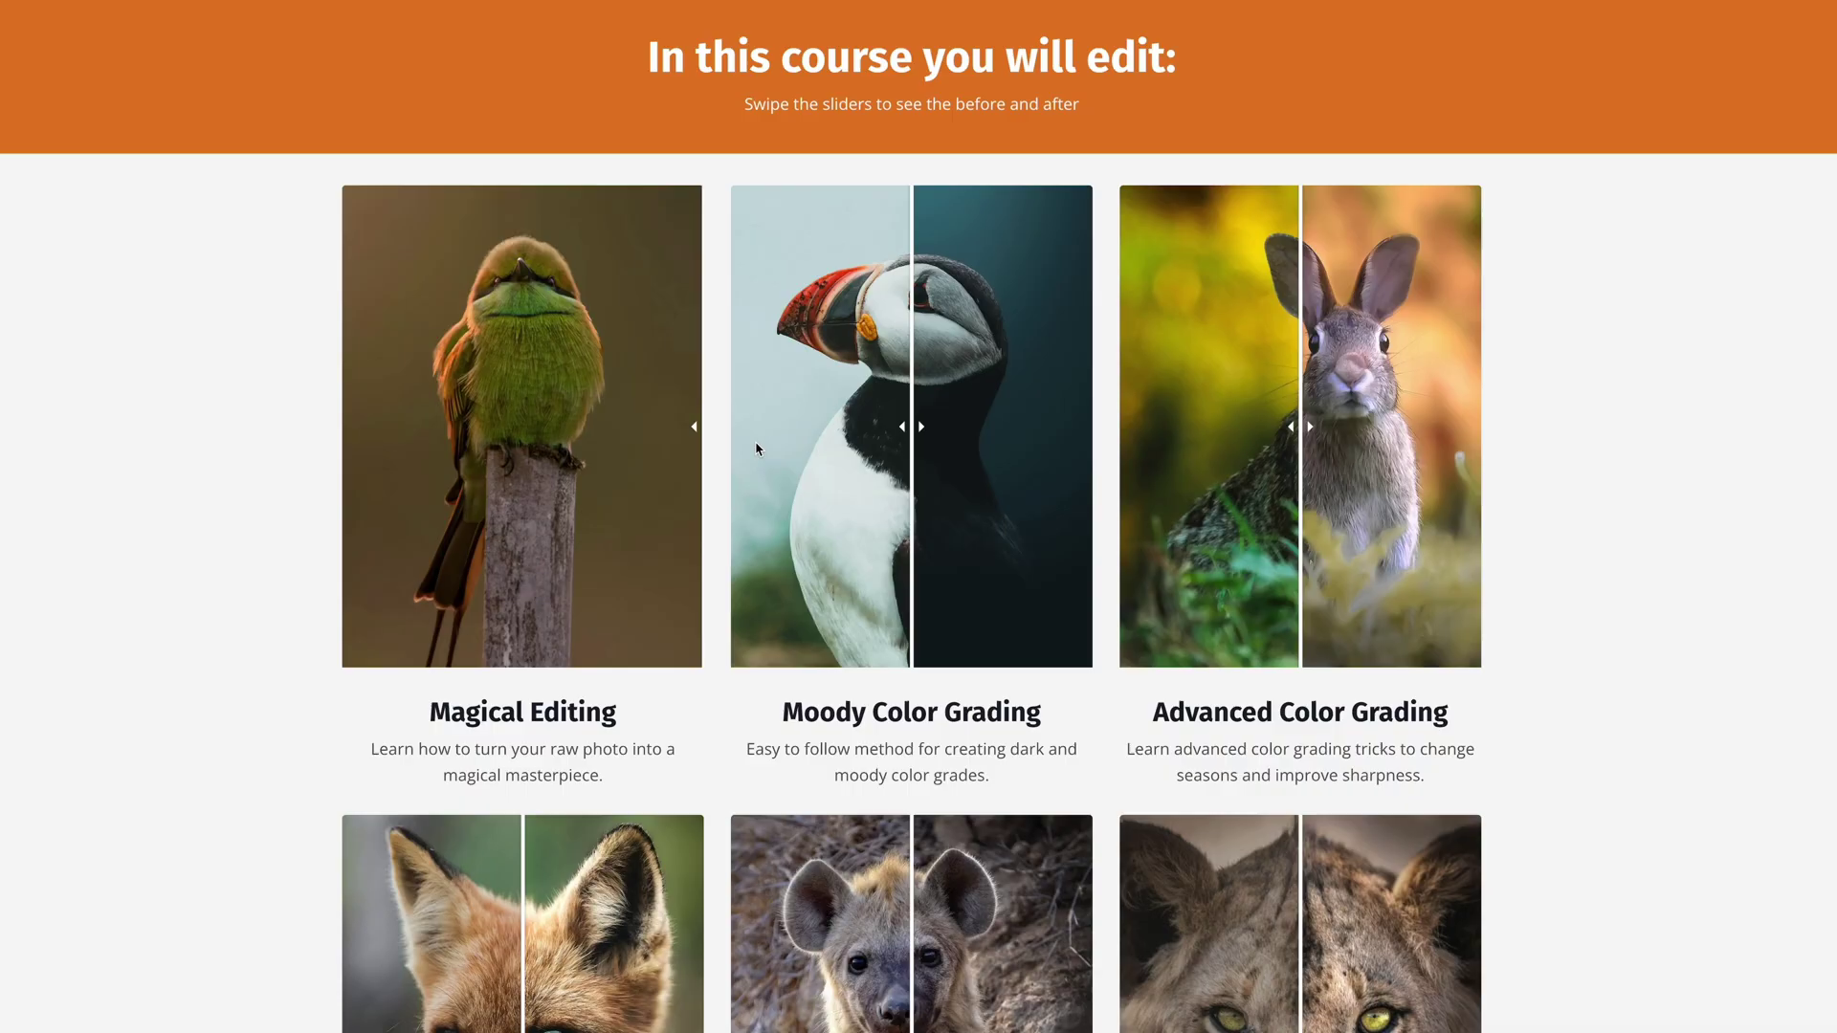
- Compare the before and after versions of the green bird, puffin and rabbit photos on the course page
left_click_drag(696, 447, 268, 448)
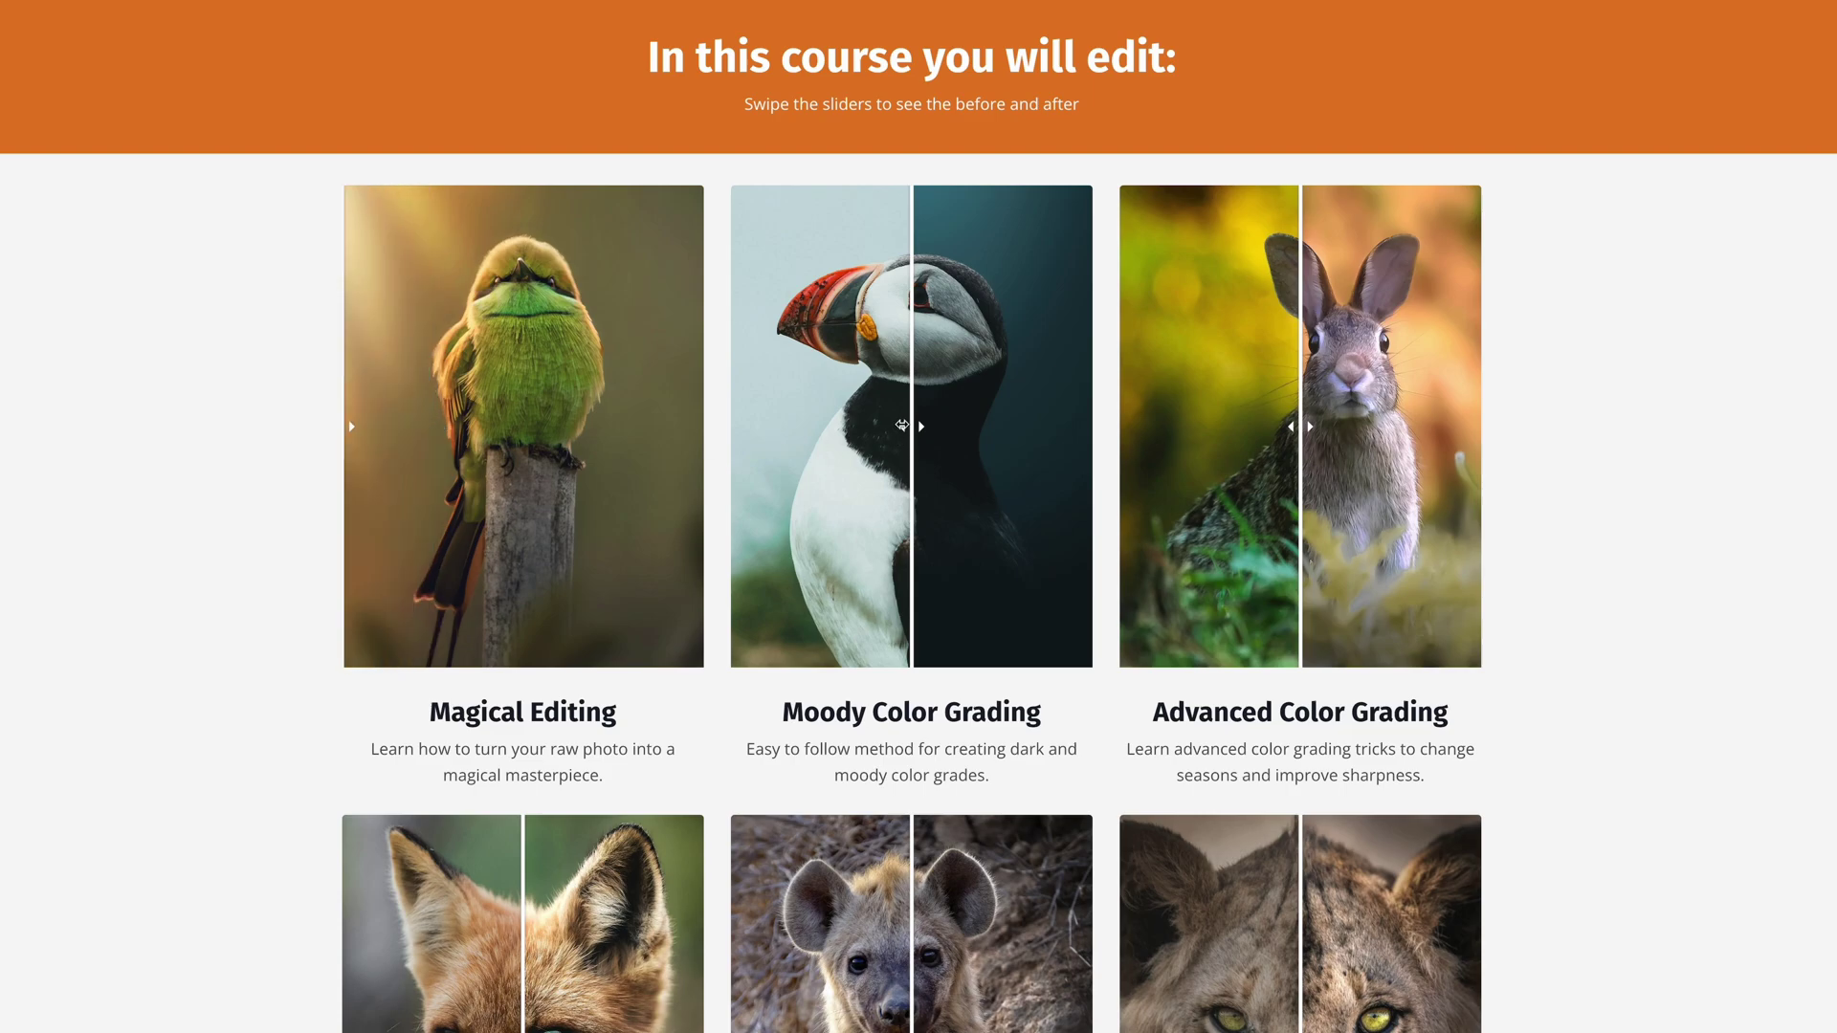
left_click_drag(902, 425, 1080, 438)
left_click_drag(944, 438, 660, 438)
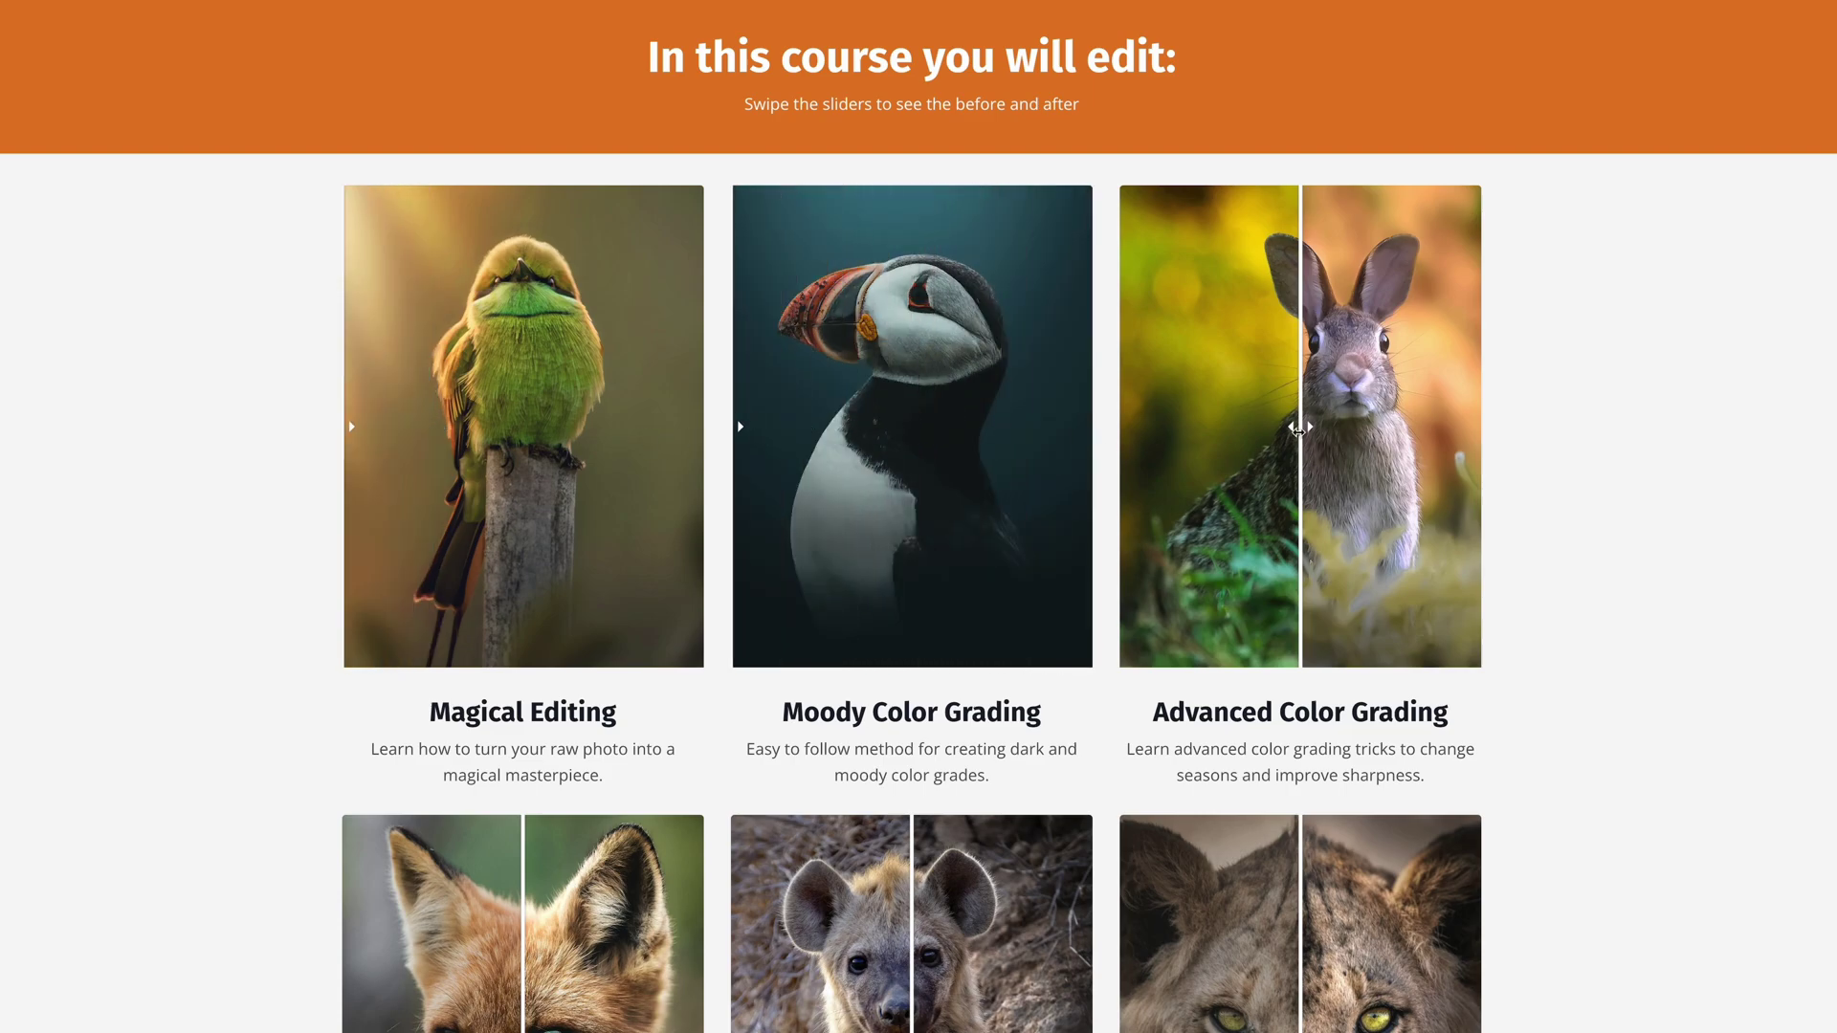
left_click_drag(1299, 431, 923, 422)
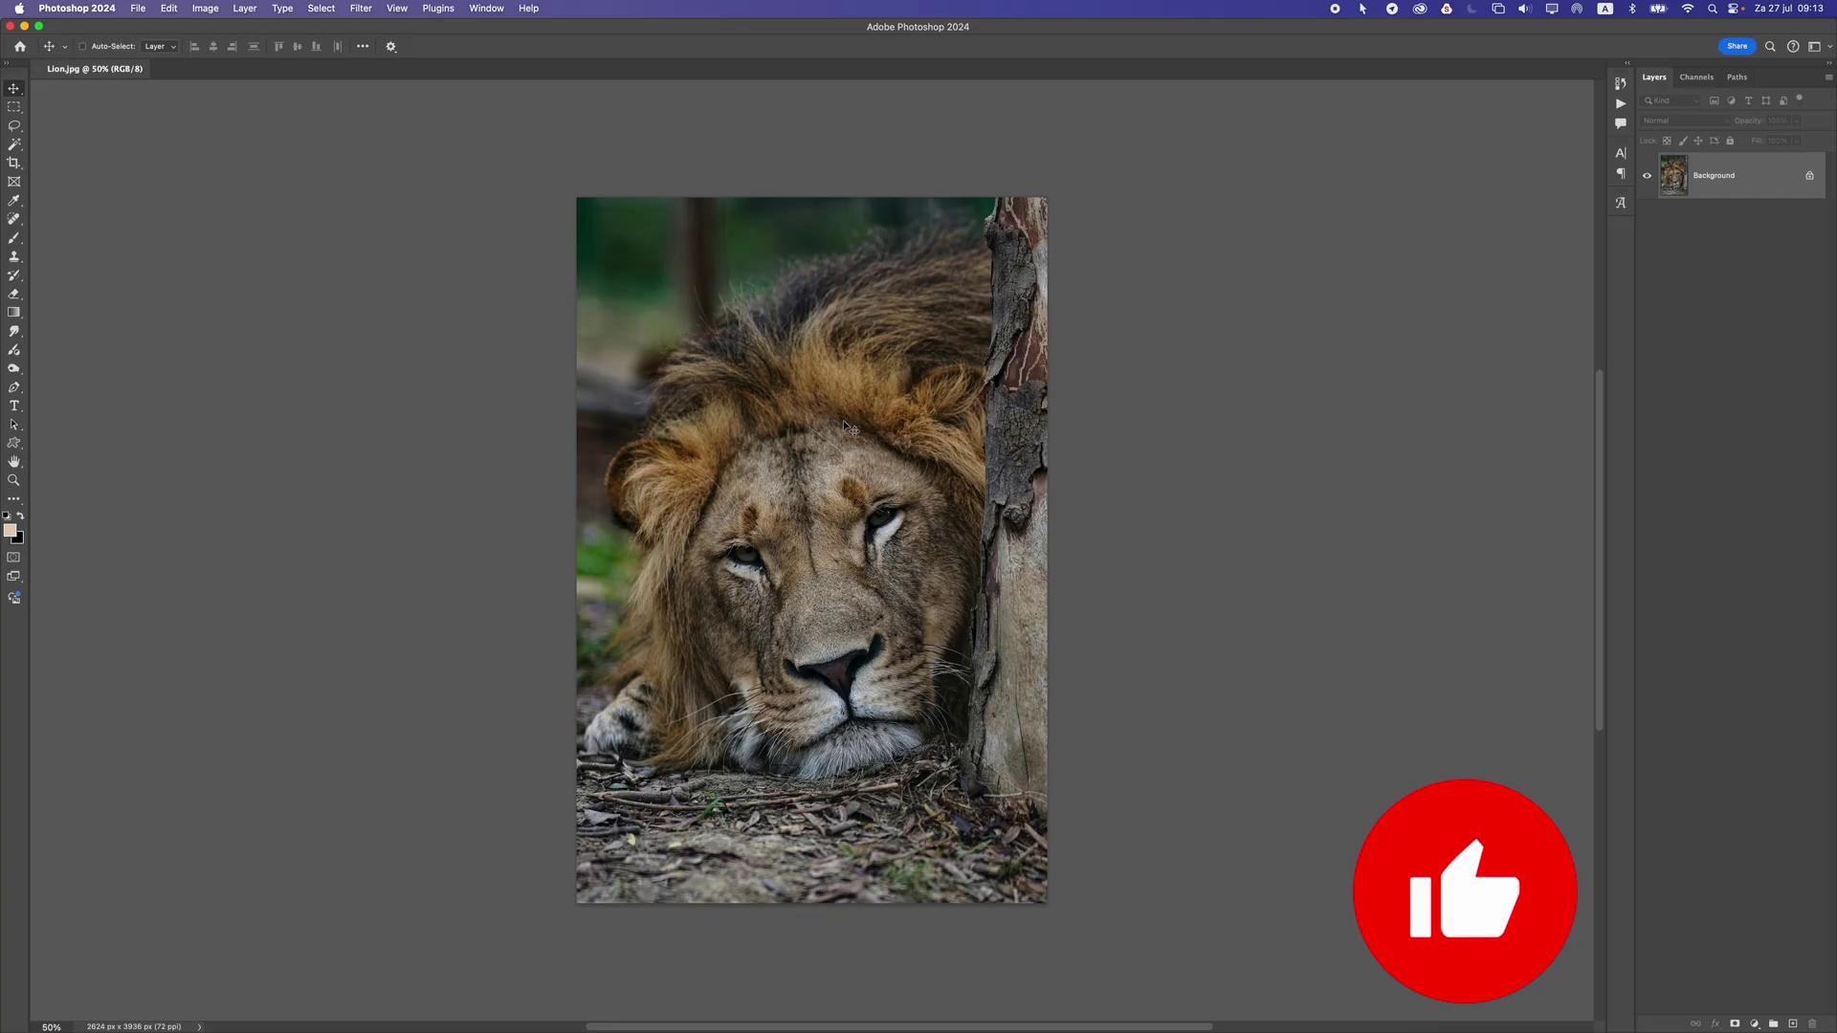
- Reset the foreground and background colours to the default black and white
key("d")
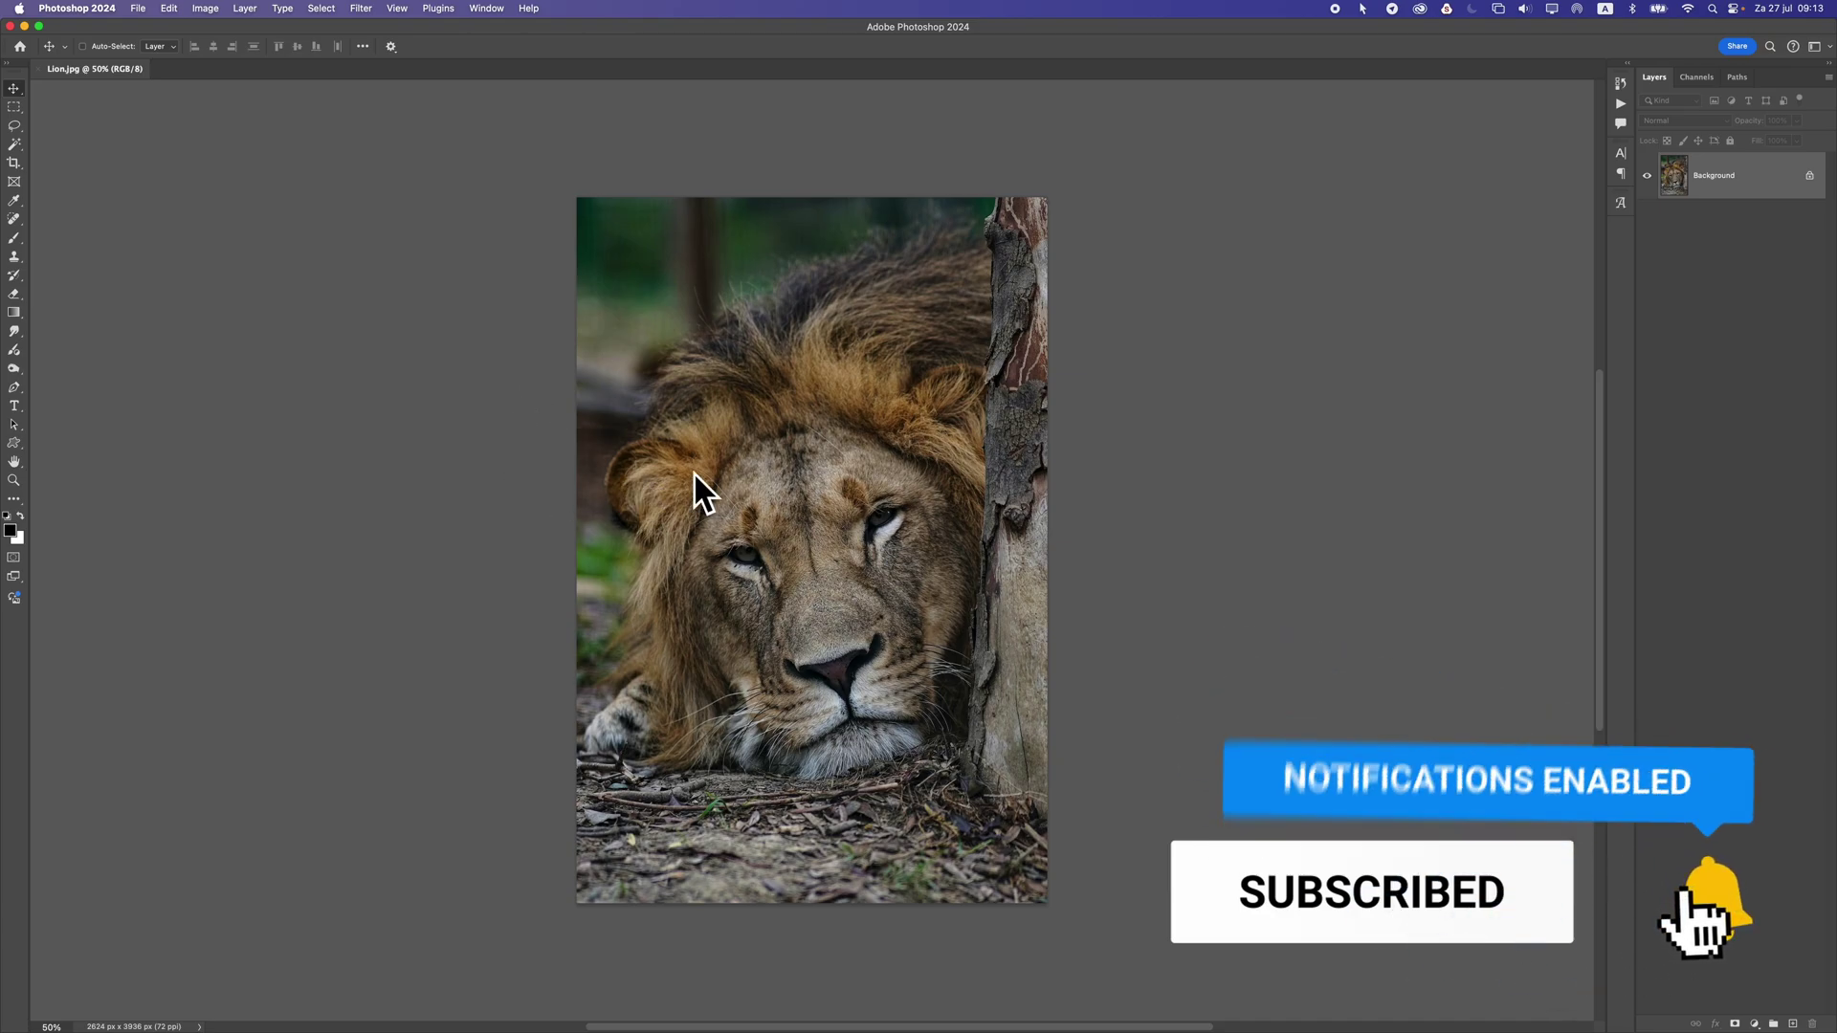
scroll(803, 557, "up", 5)
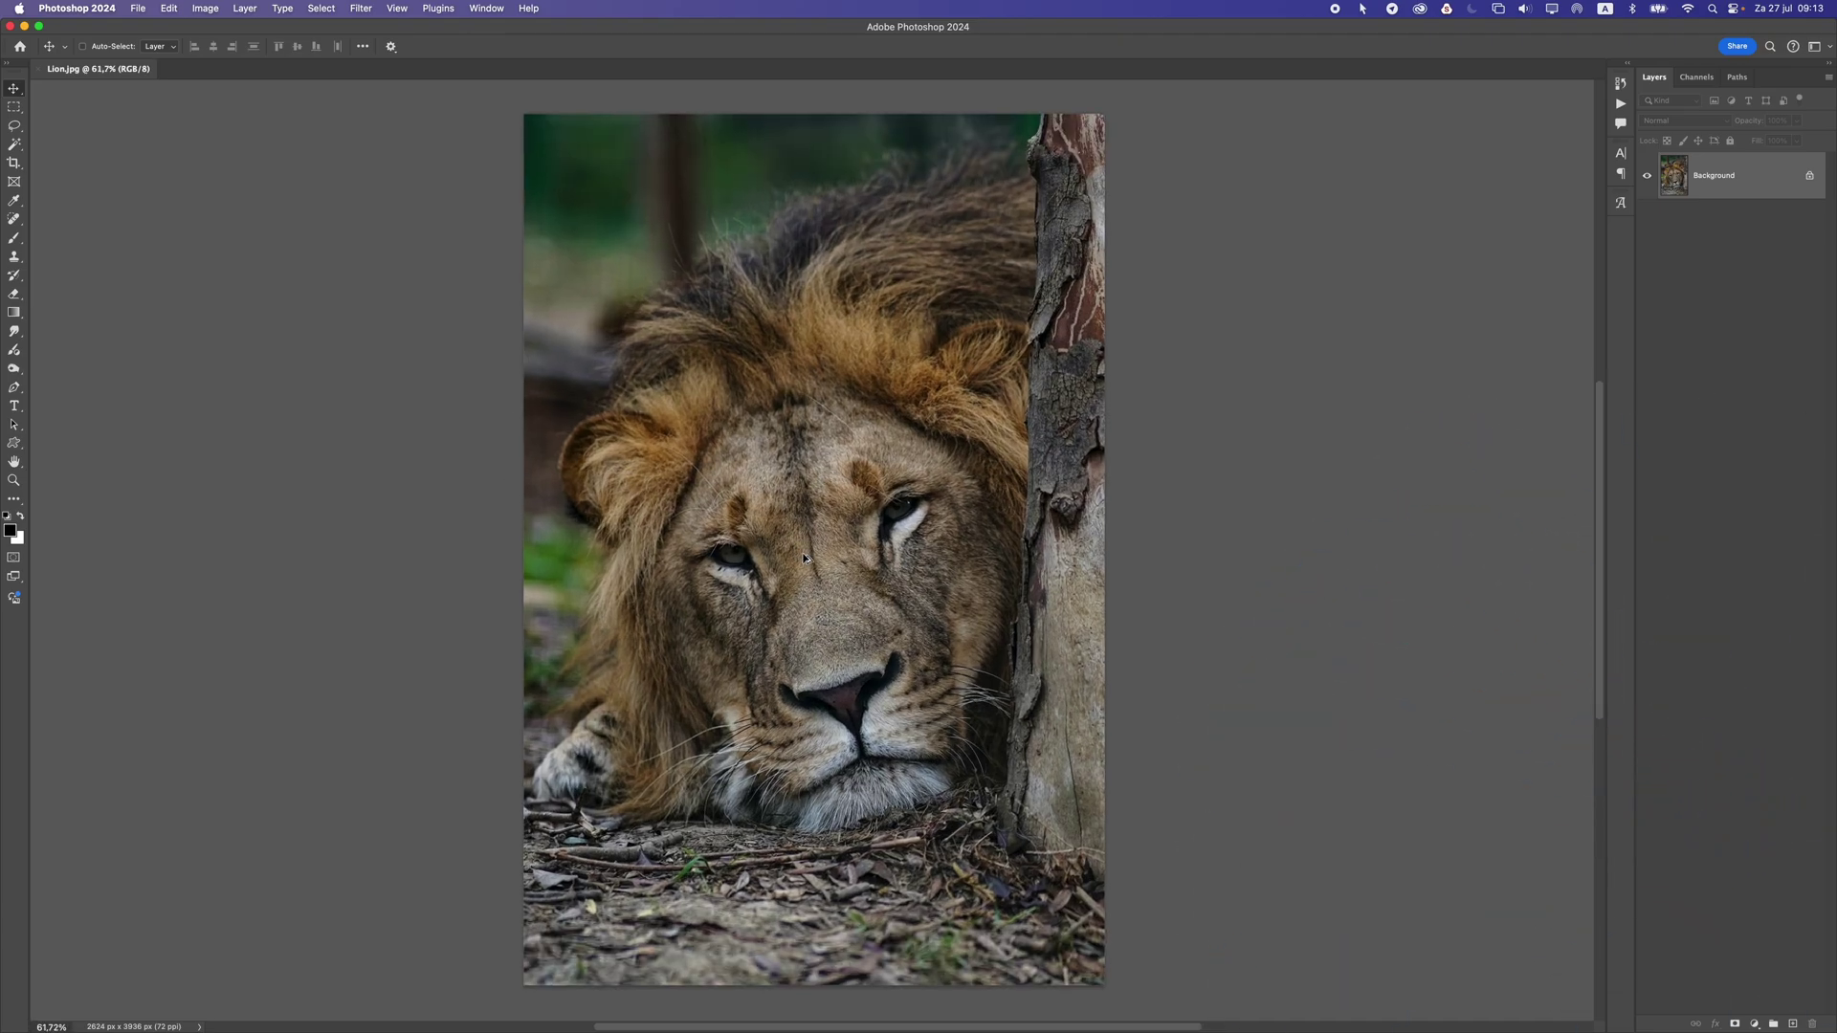
scroll(804, 557, "down", 3)
scroll(806, 547, "down", 1)
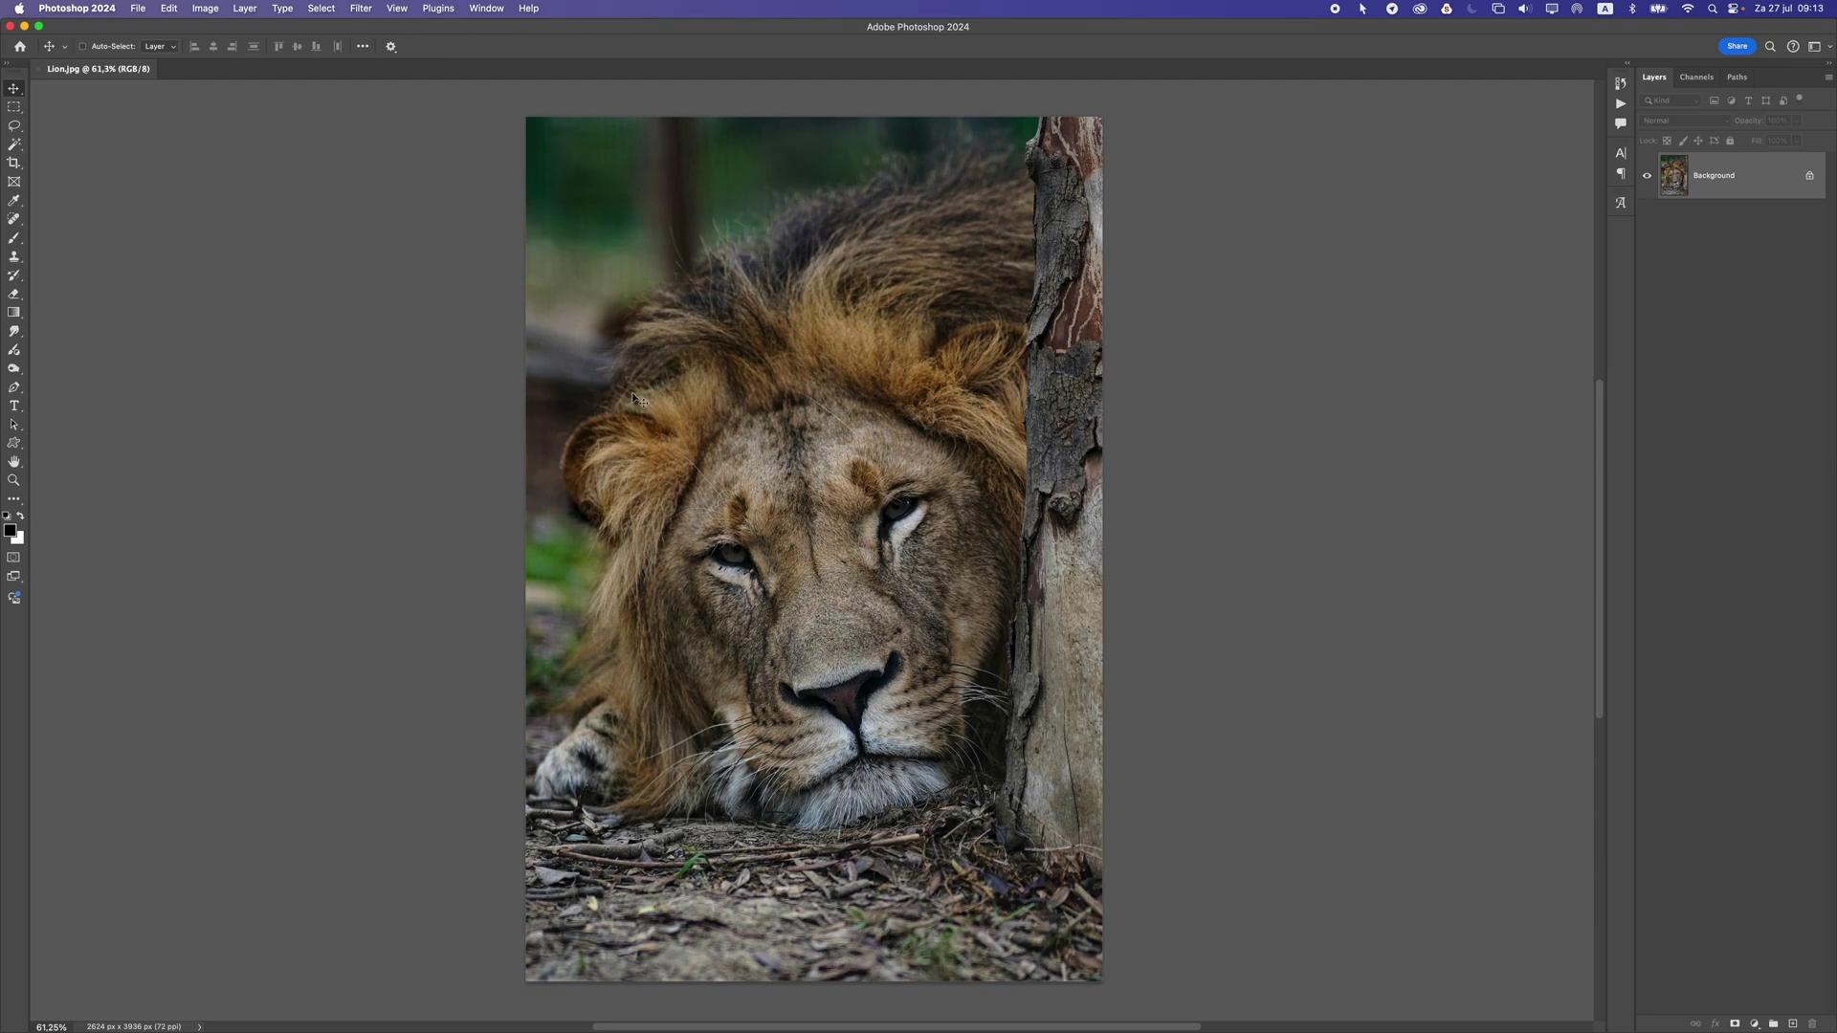
scroll(672, 534, "down", 1)
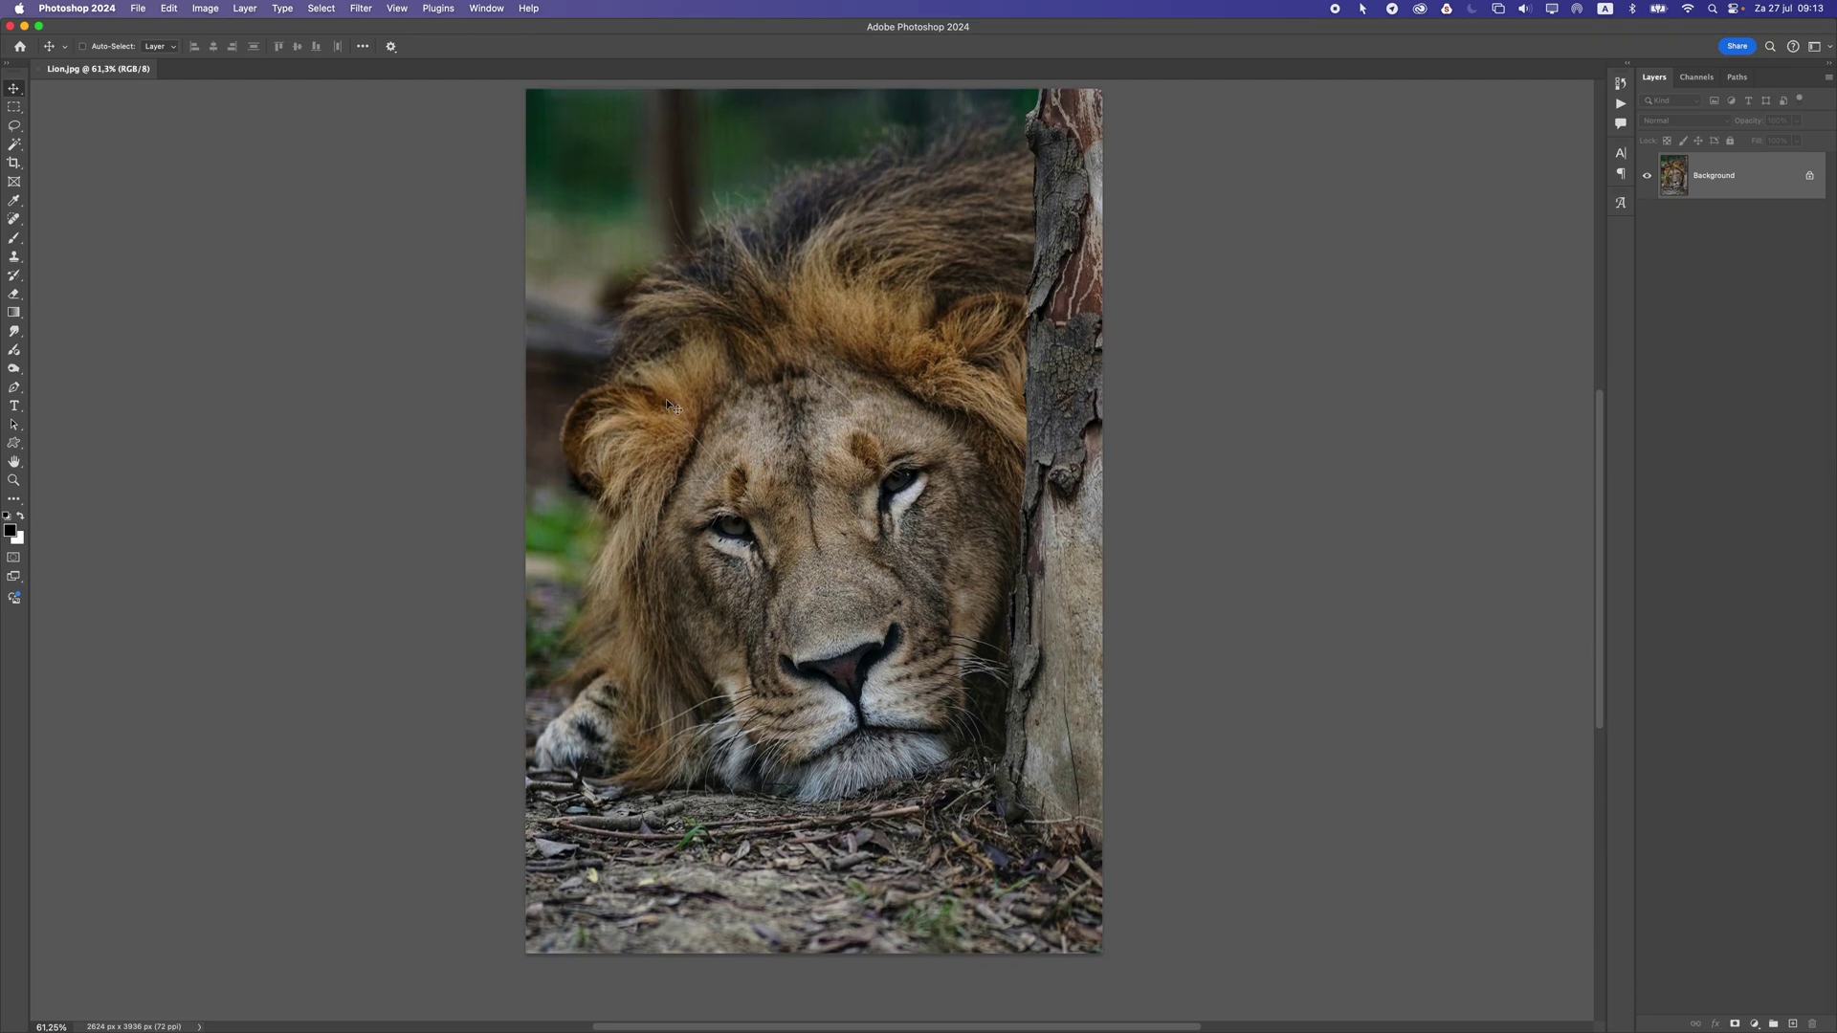
scroll(819, 470, "up", 1)
scroll(698, 466, "down", 2)
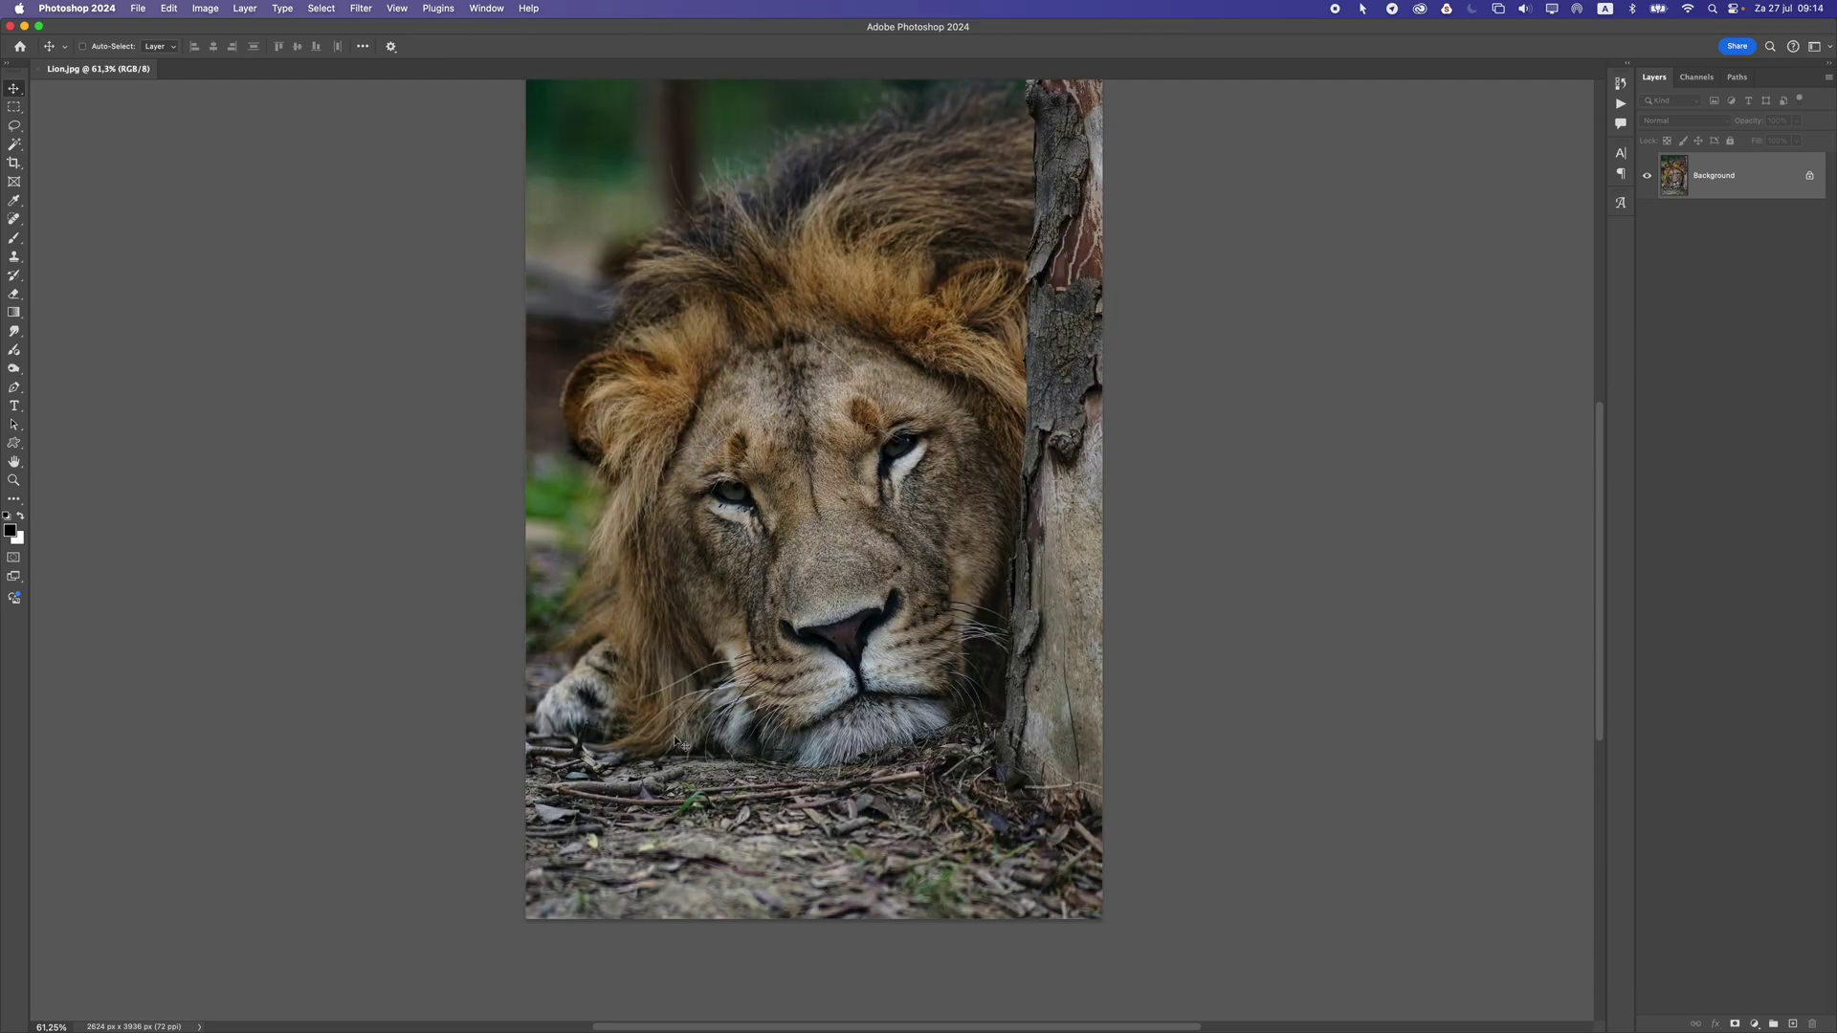
scroll(890, 713, "up", 1)
scroll(818, 494, "up", 1)
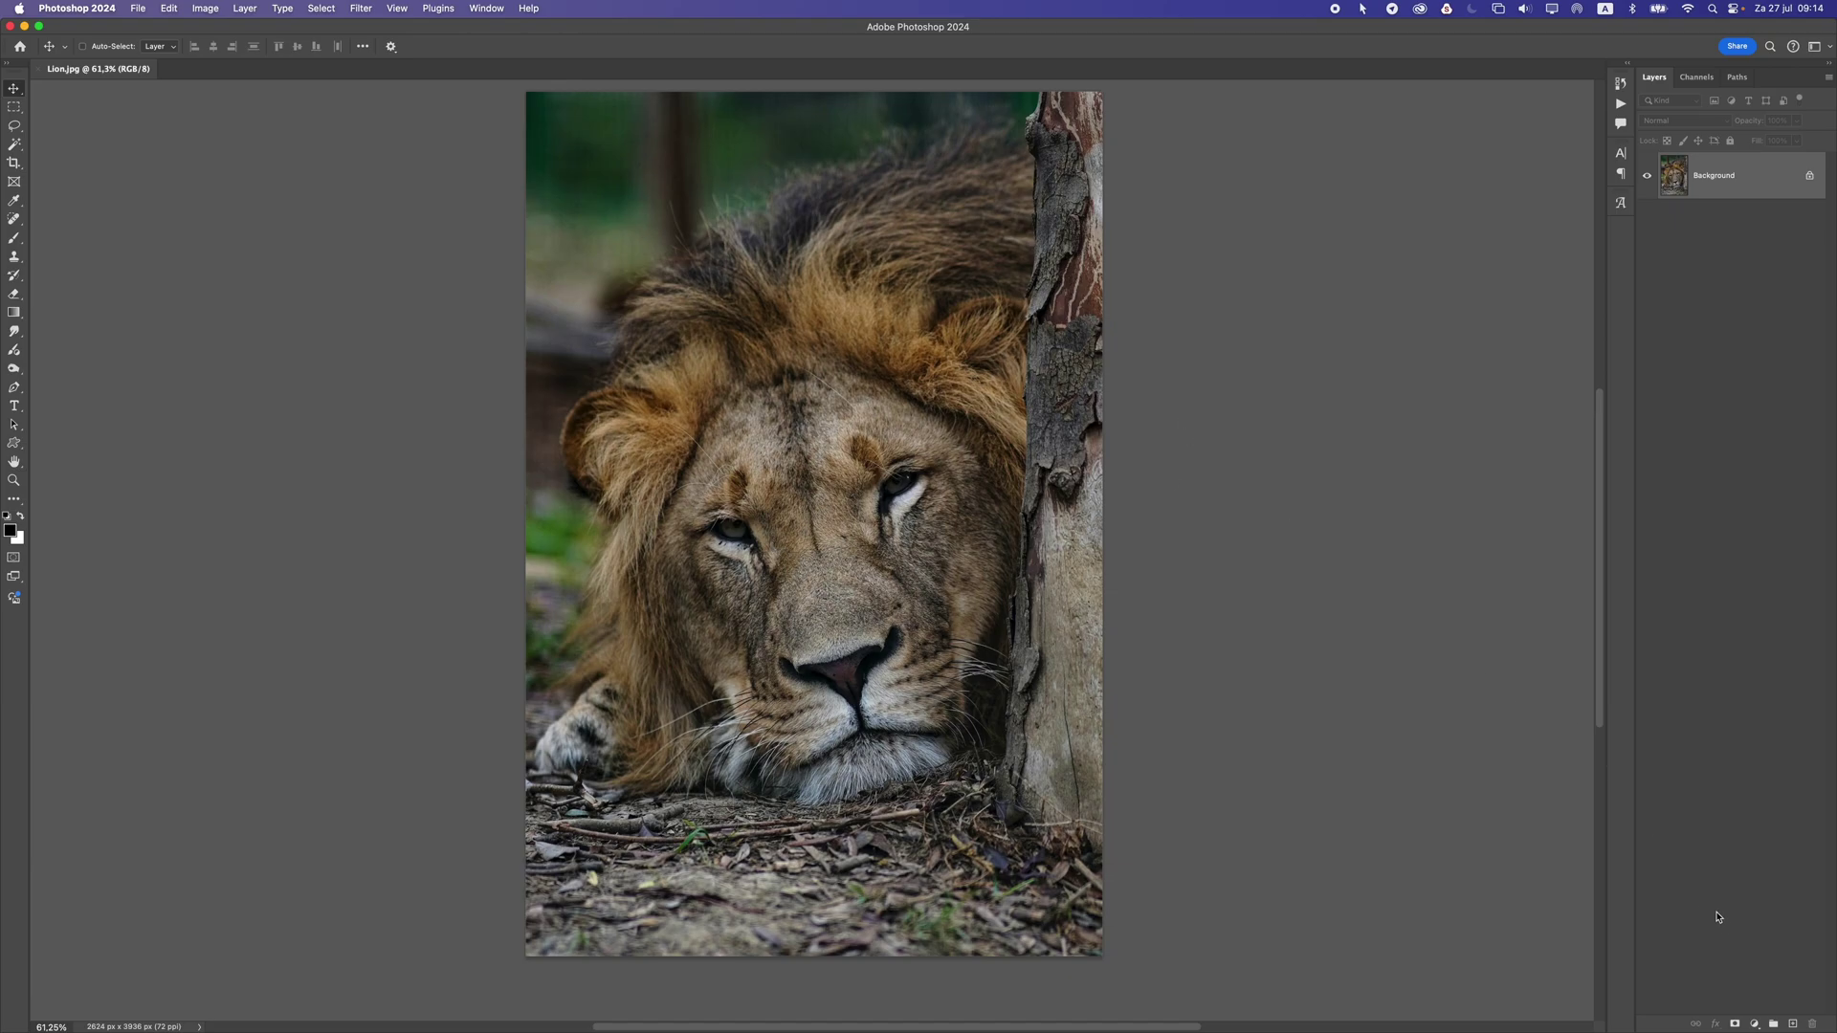
- Add an Exposure adjustment layer above the lion photo and lower its exposure to -2.99
left_click(1756, 1024)
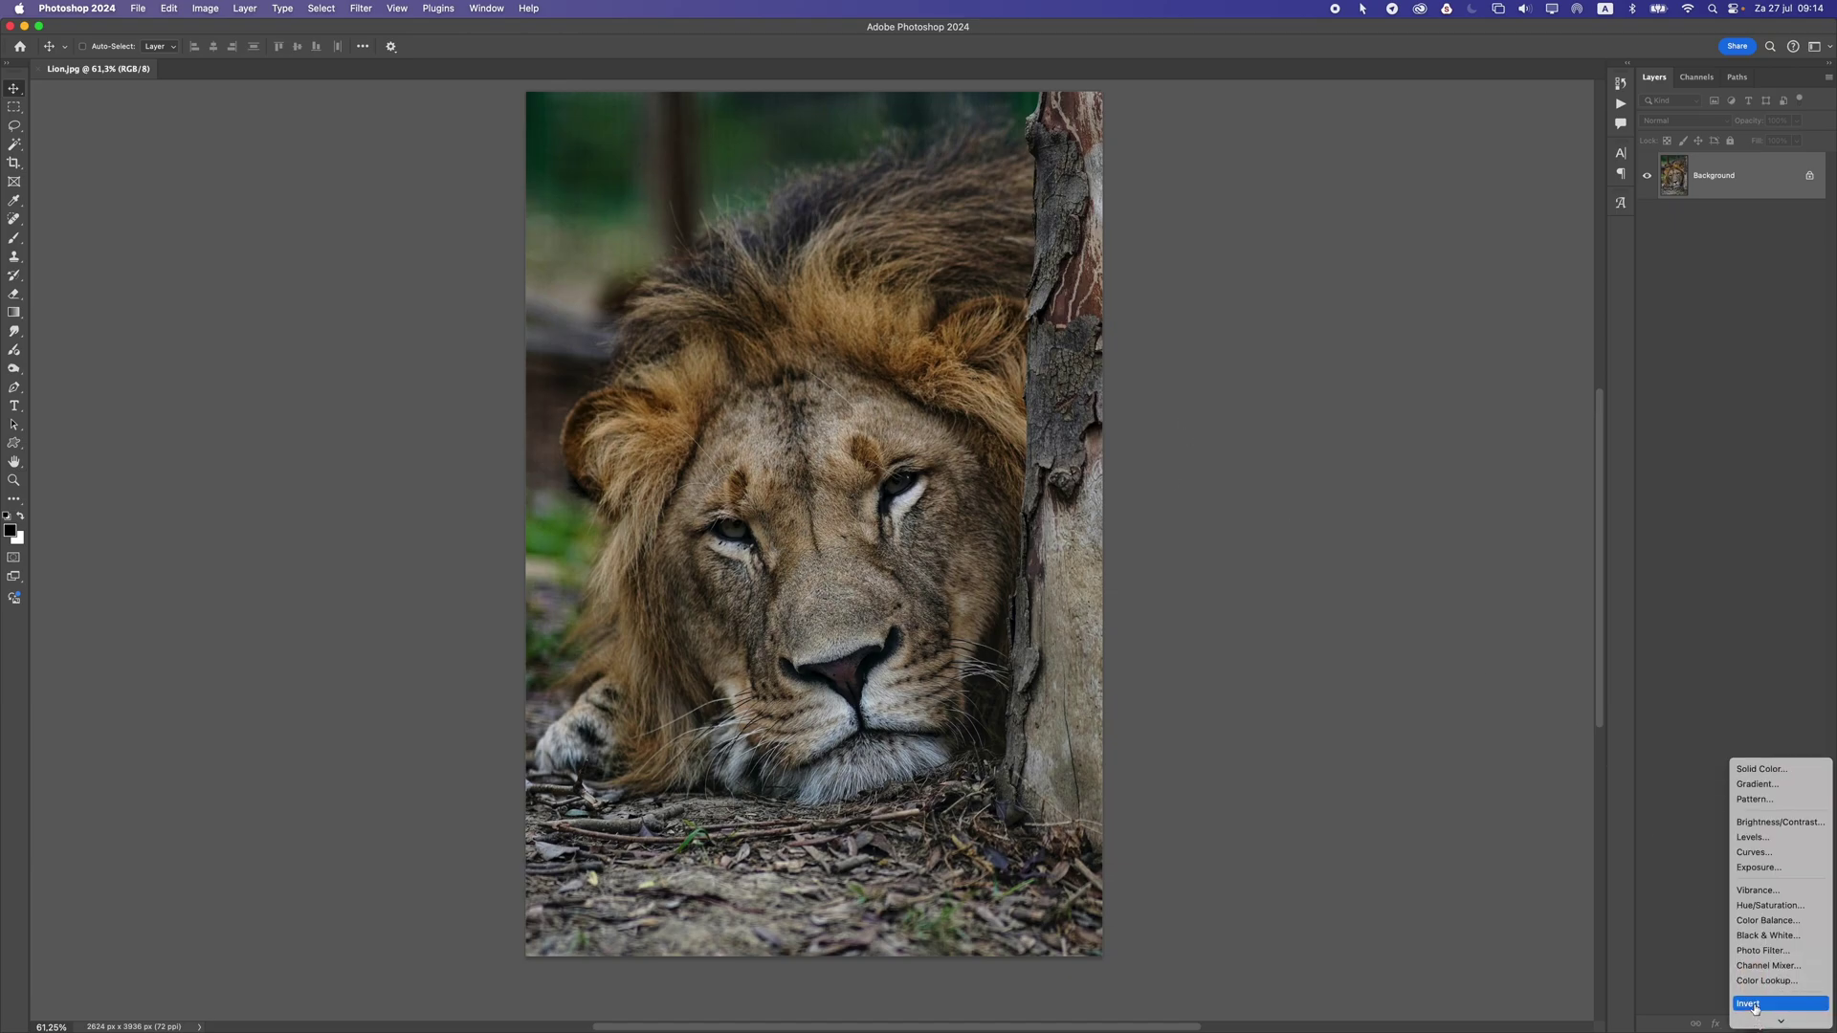
scroll(1770, 885, "down", 3)
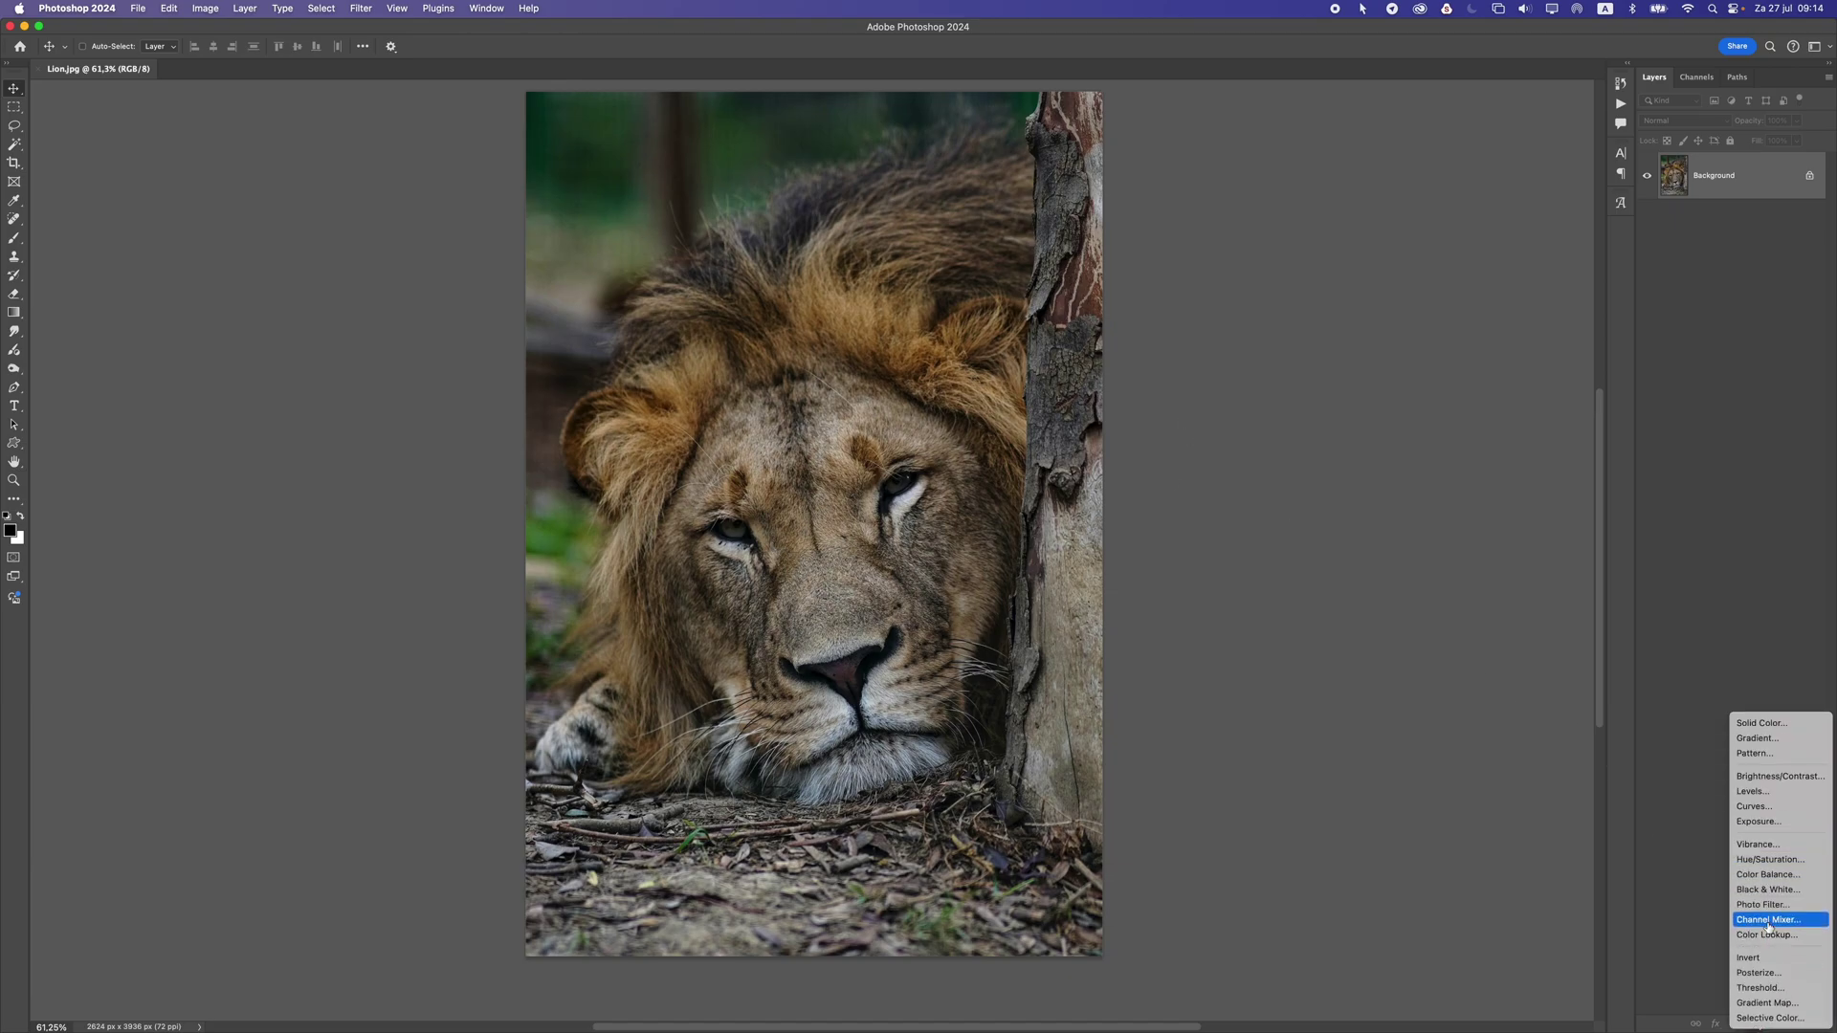
left_click(1786, 824)
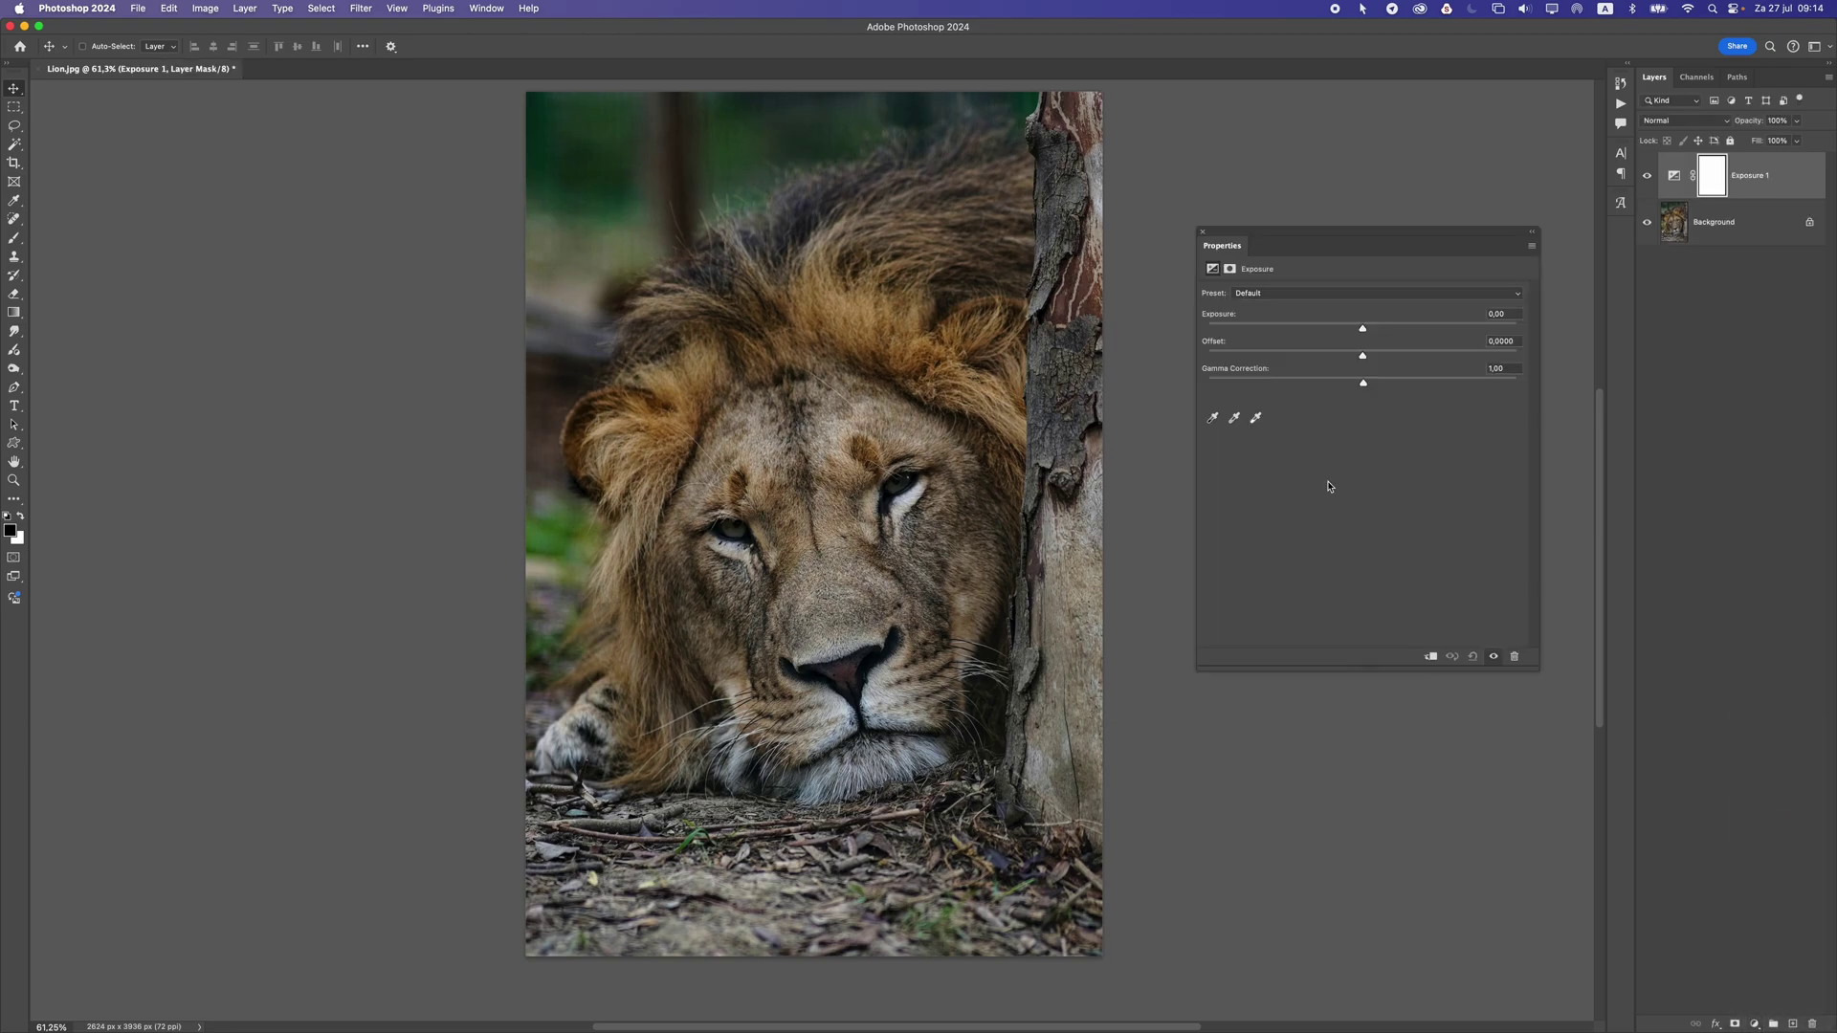
mouse_move(1360, 329)
left_mouse_down()
mouse_move(1318, 328)
mouse_move(1408, 331)
mouse_move(1347, 328)
left_mouse_up()
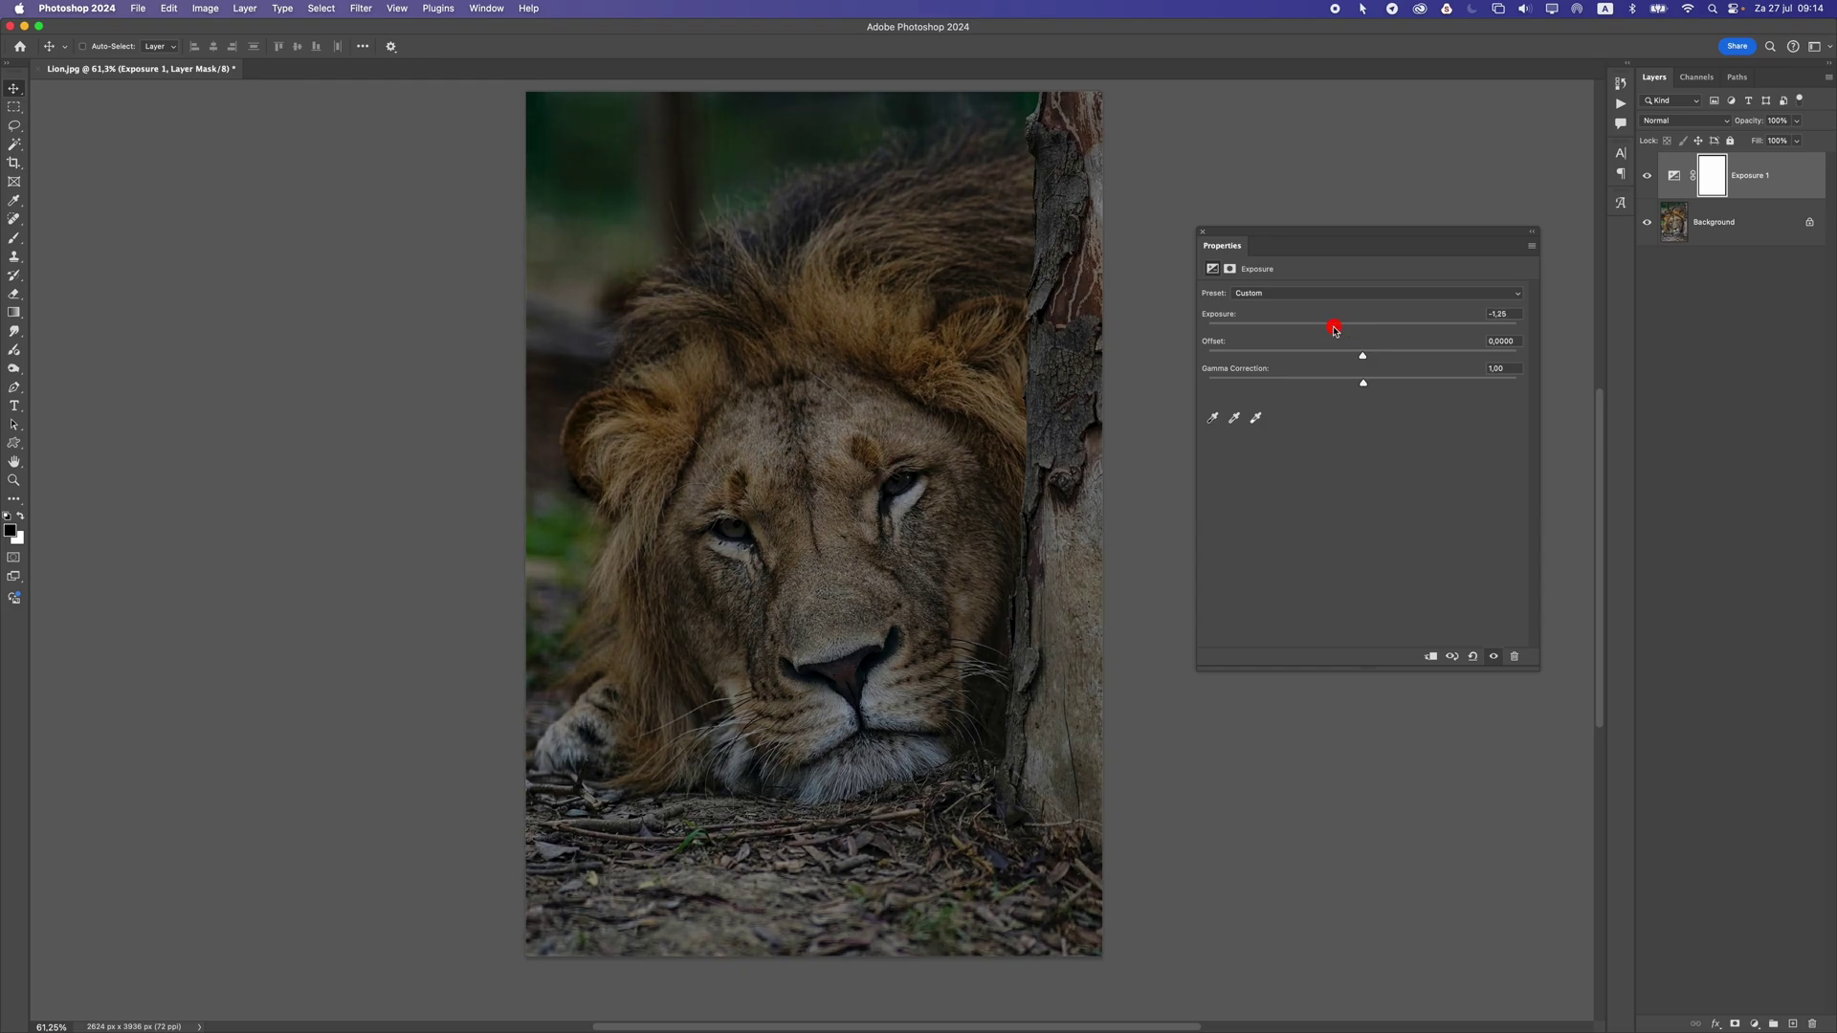
left_click_drag(1335, 330, 1310, 330)
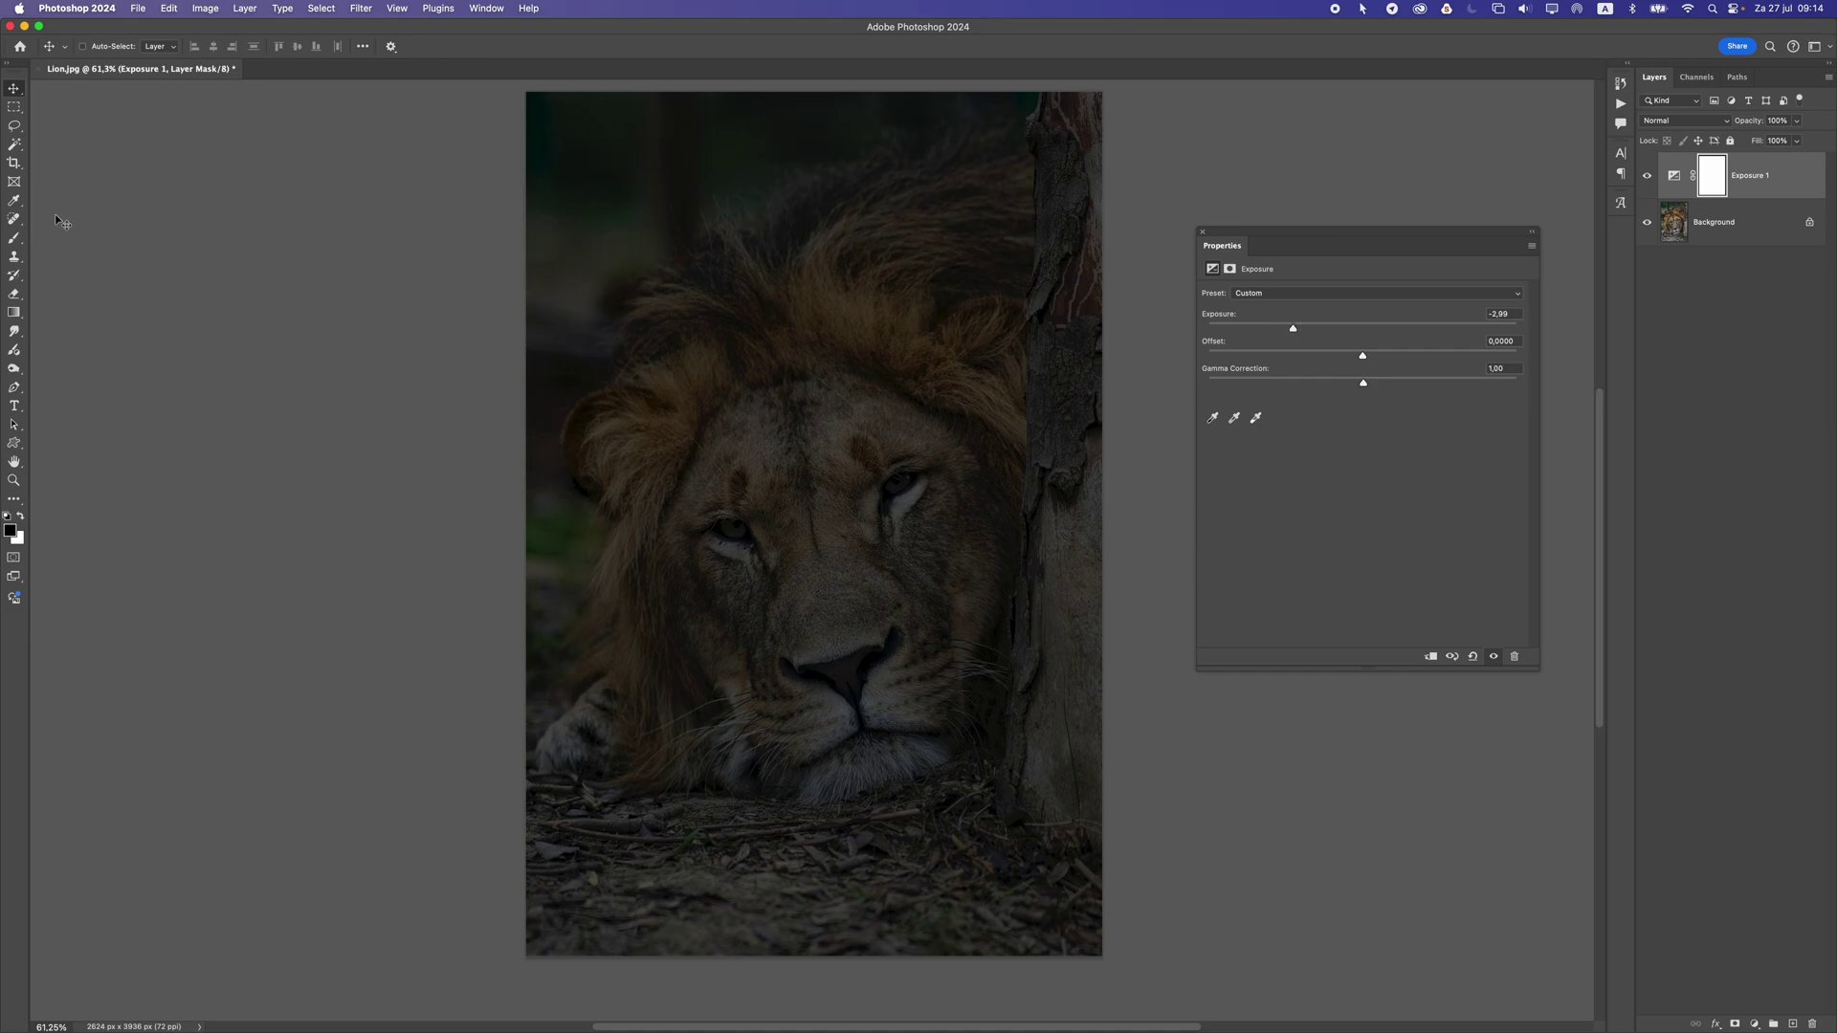
- Choose the Brush tool with the Soft Round tip
left_click_drag(14, 234, 58, 237)
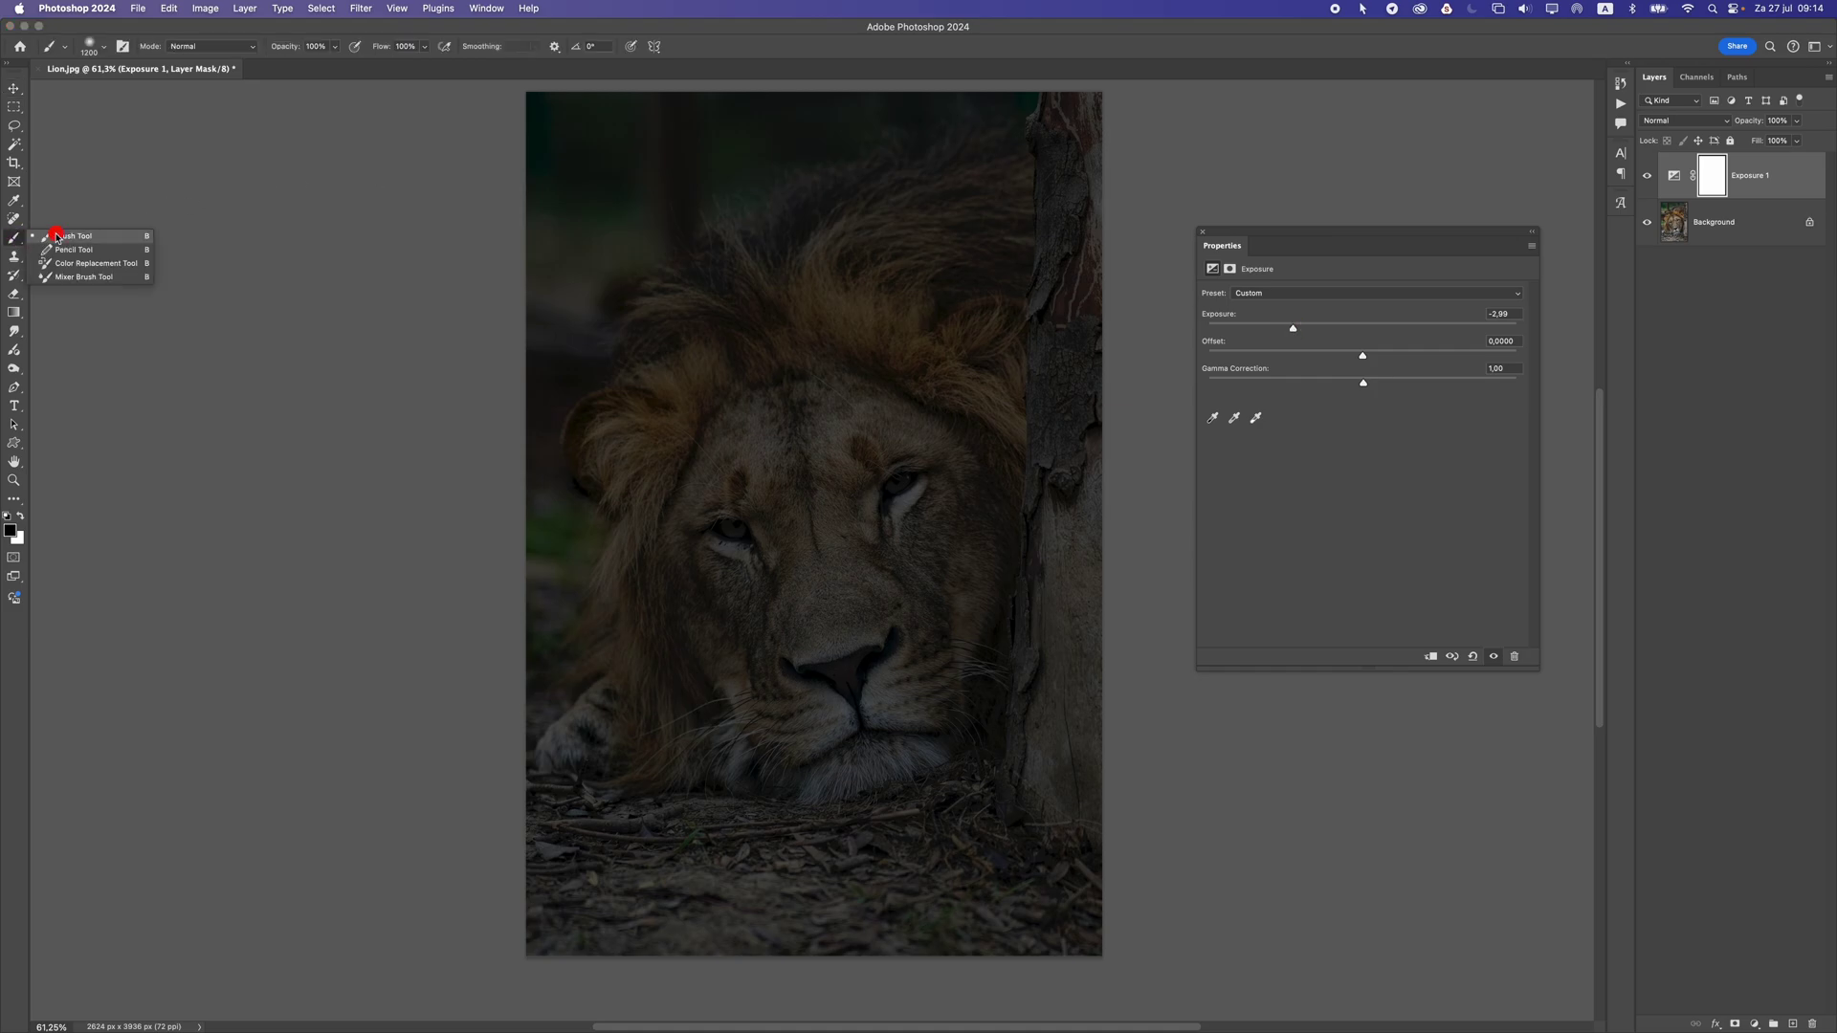
left_click(96, 46)
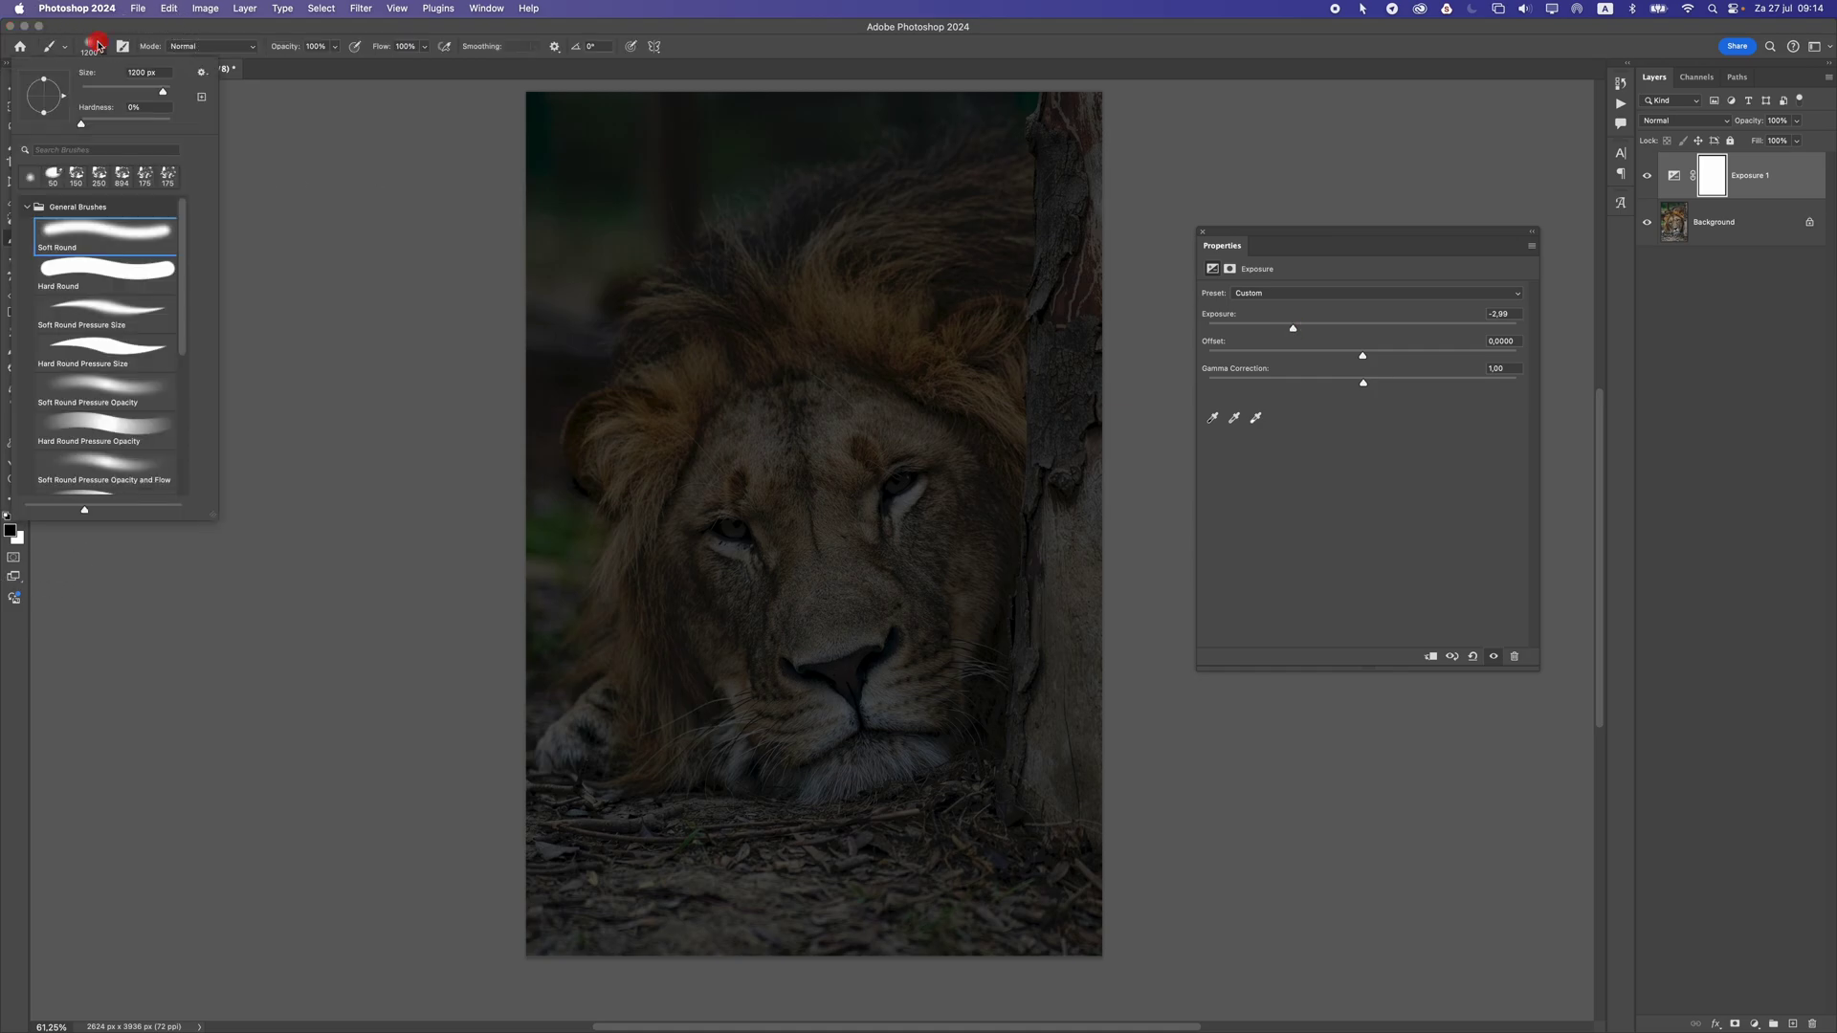
left_click(74, 239)
left_click(300, 31)
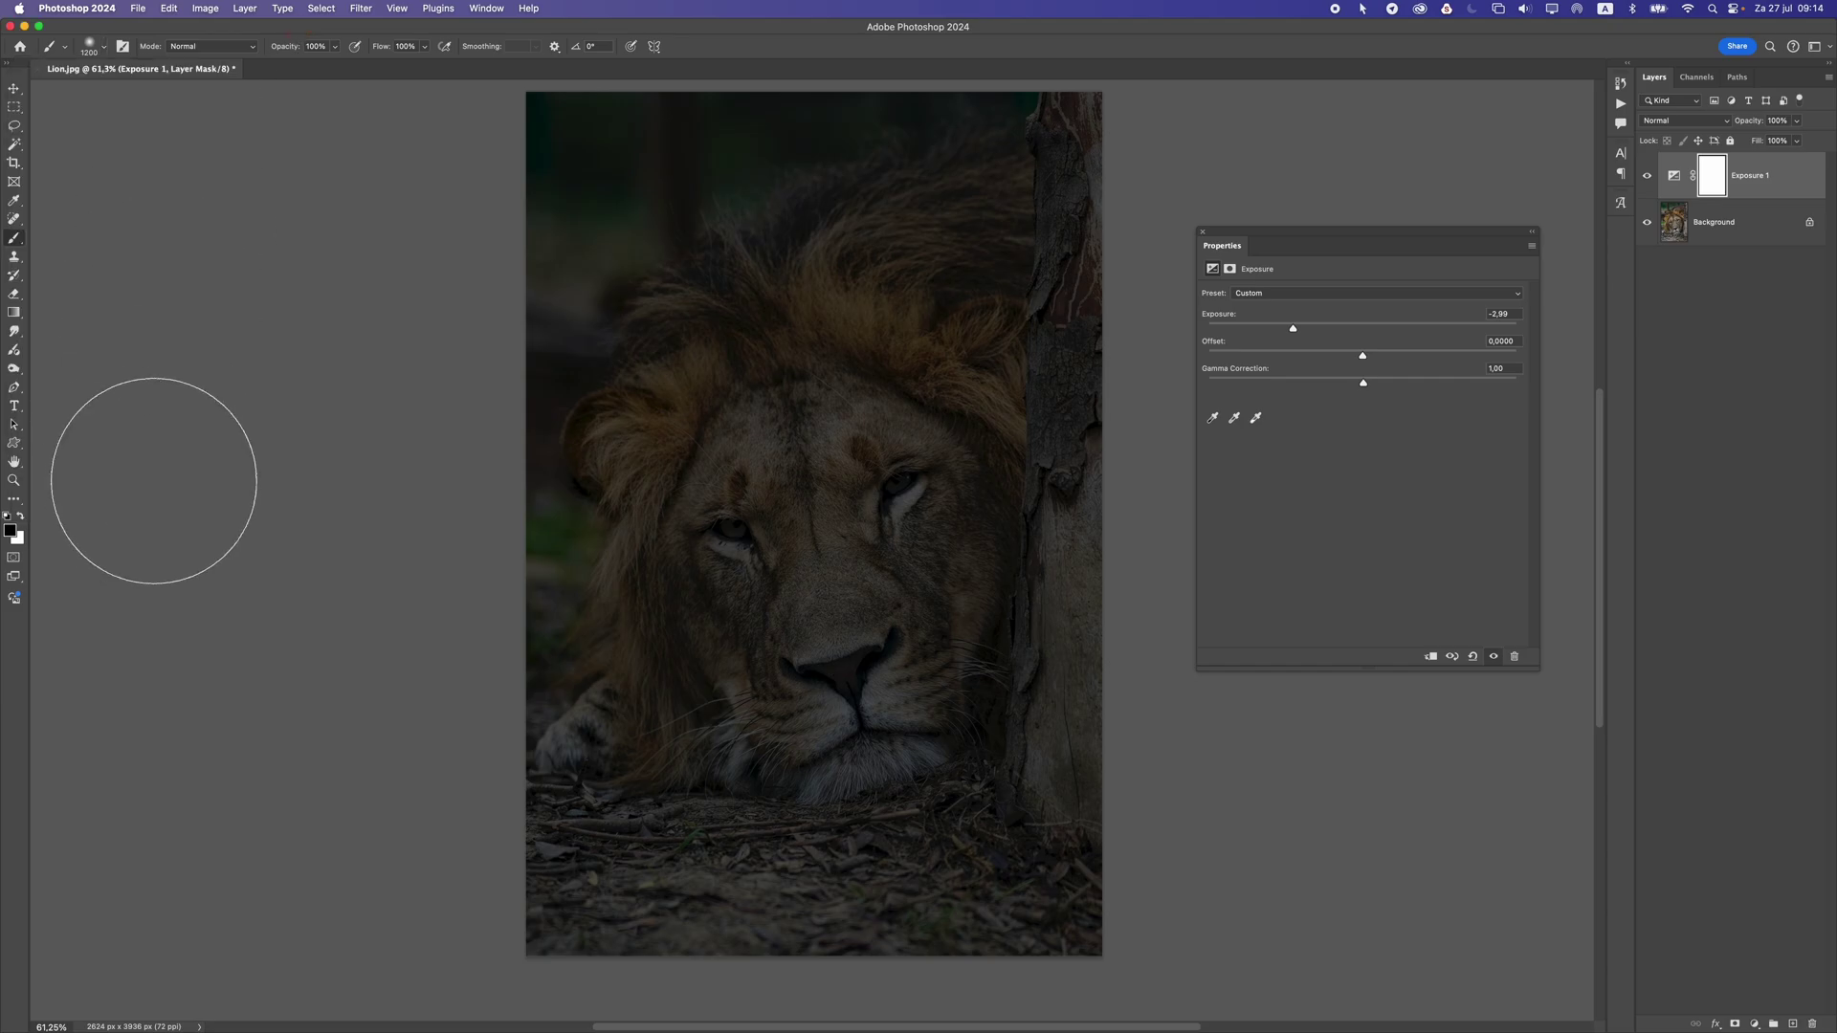
left_click(309, 46)
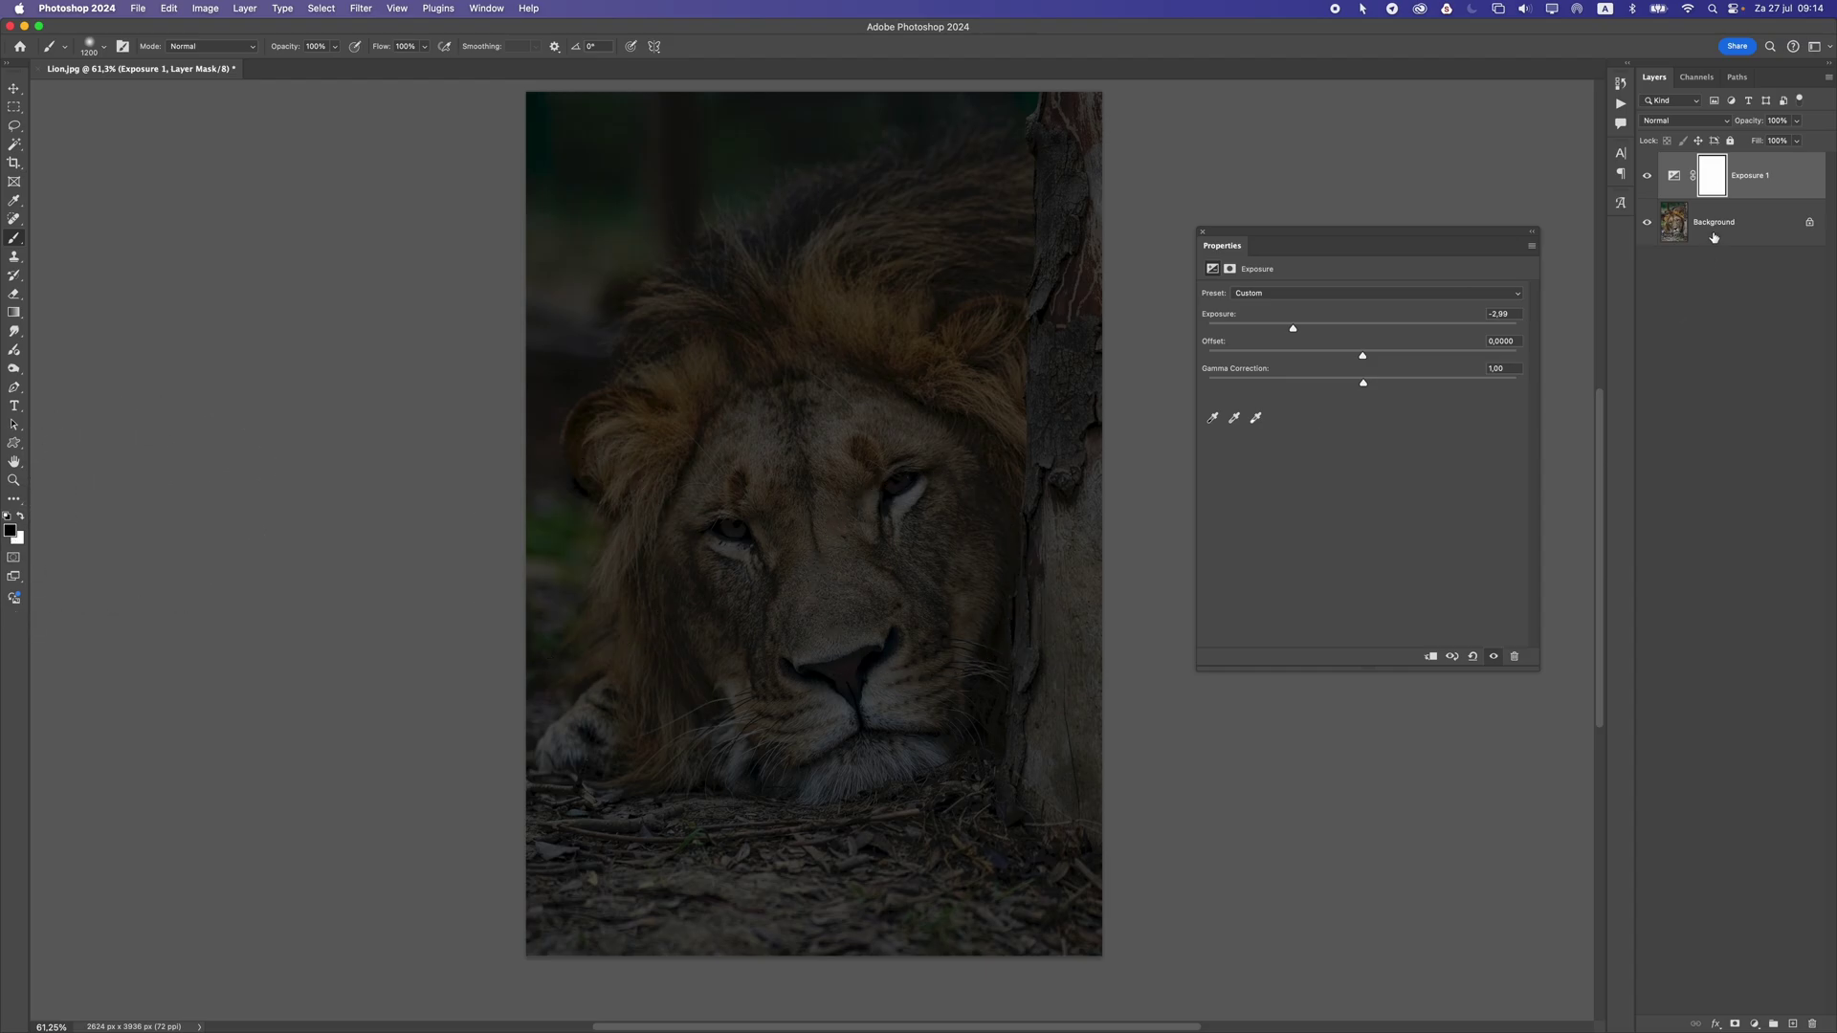
- Target the Exposure layer's mask and enlarge the brush to 2400 px
left_click(1719, 177)
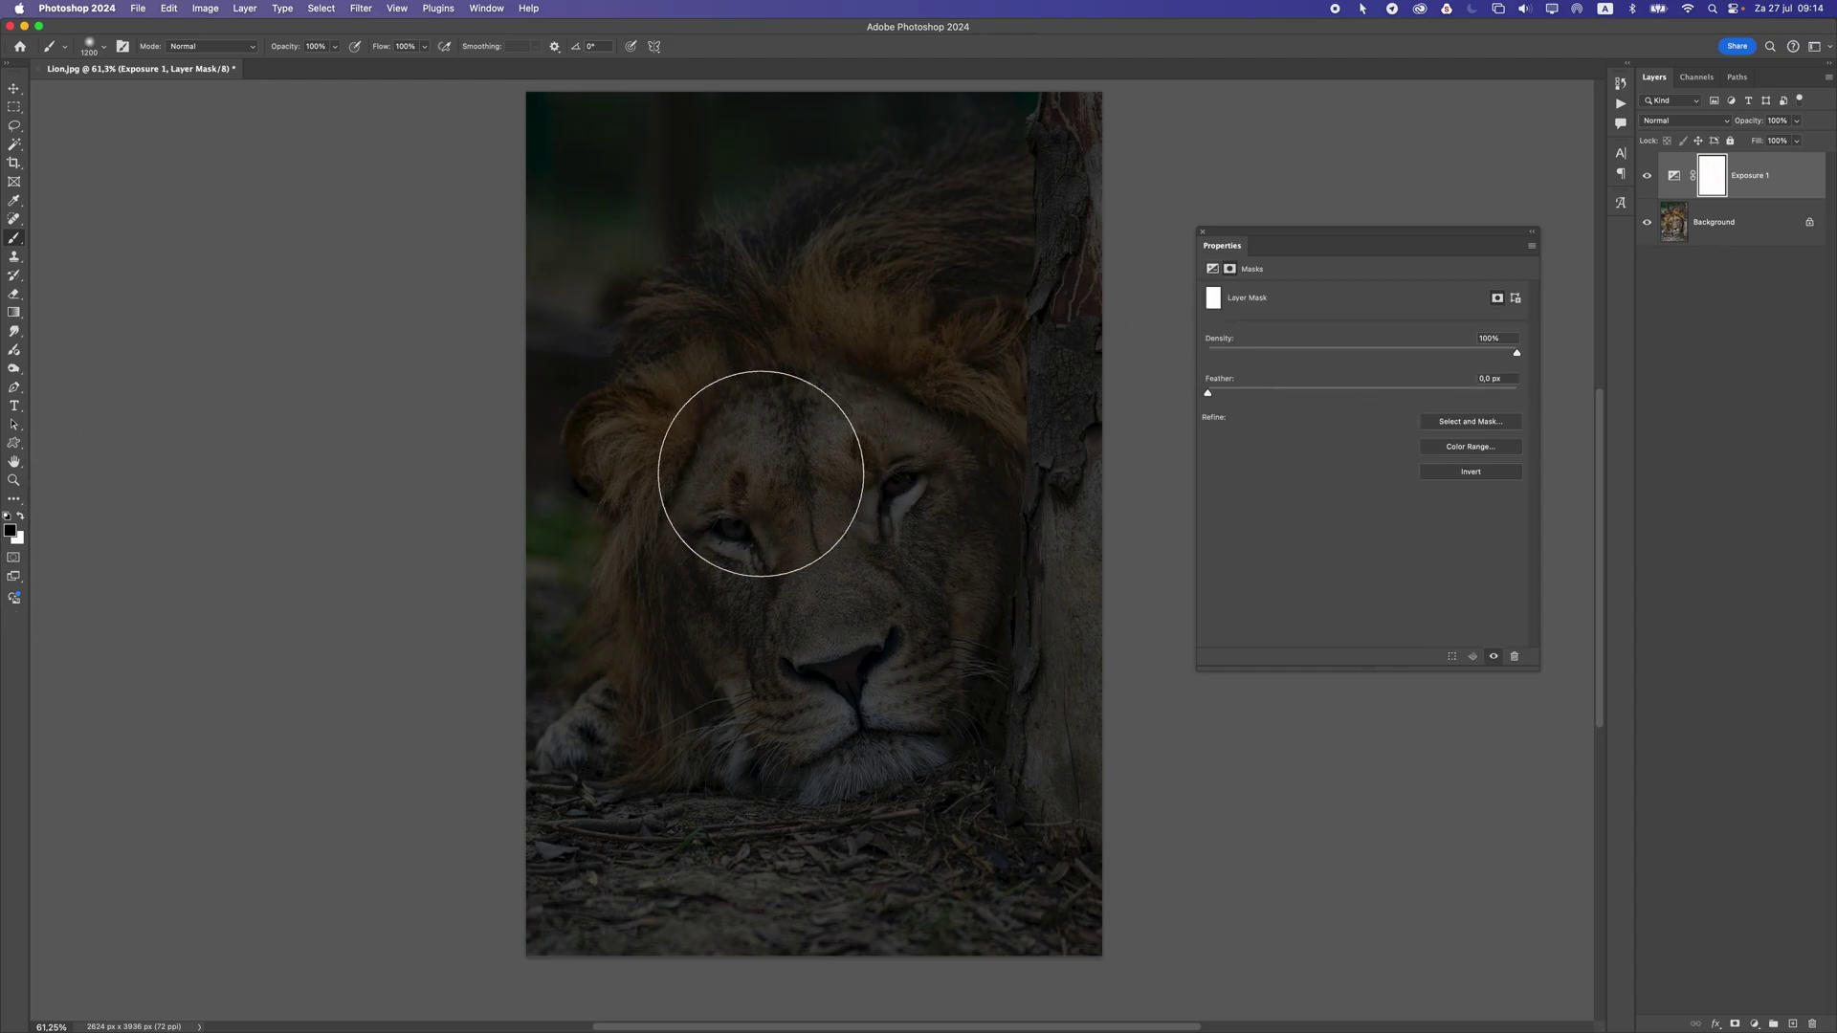
key("bracketright")
key("bracketright")
key("bracketright")
key("bracketright")
key("bracketright")
key("bracketright")
key("bracketright")
key("bracketright")
key("bracketright")
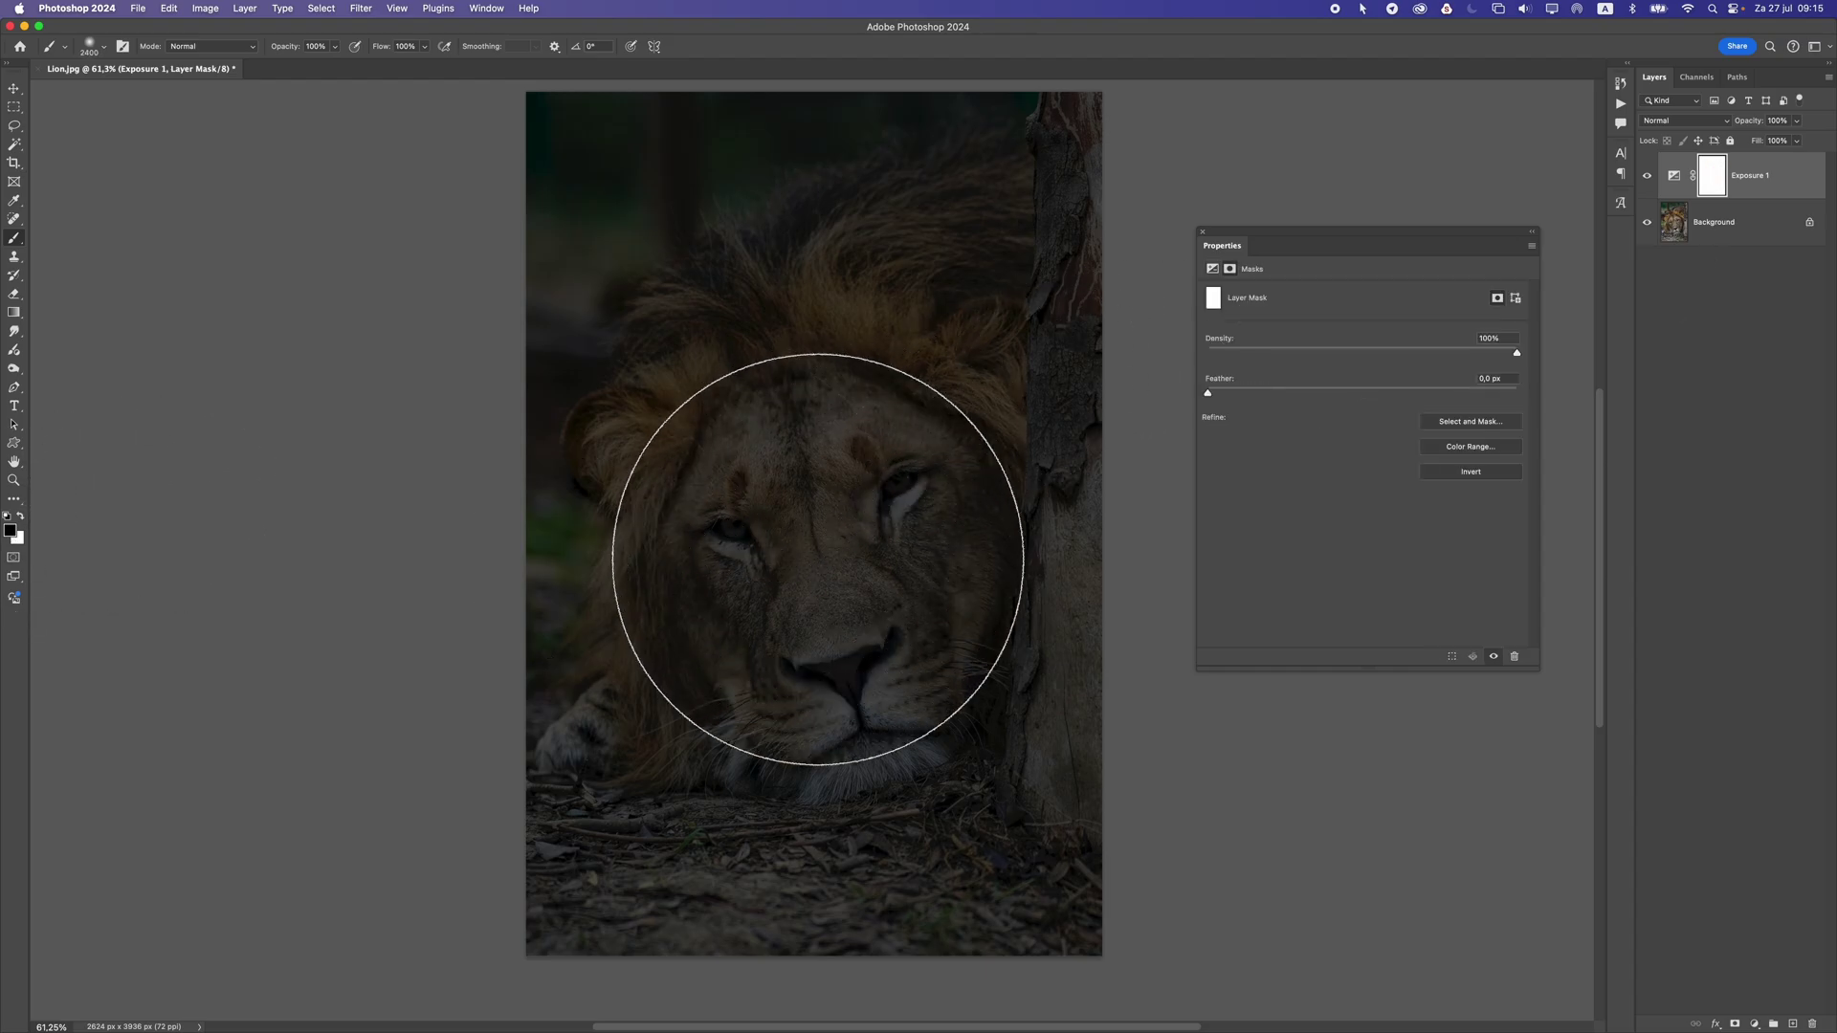
- Paint black on the Exposure mask over the lion's face and mane to reveal them, then compare with the layer hidden
left_click(820, 571)
left_click(830, 660)
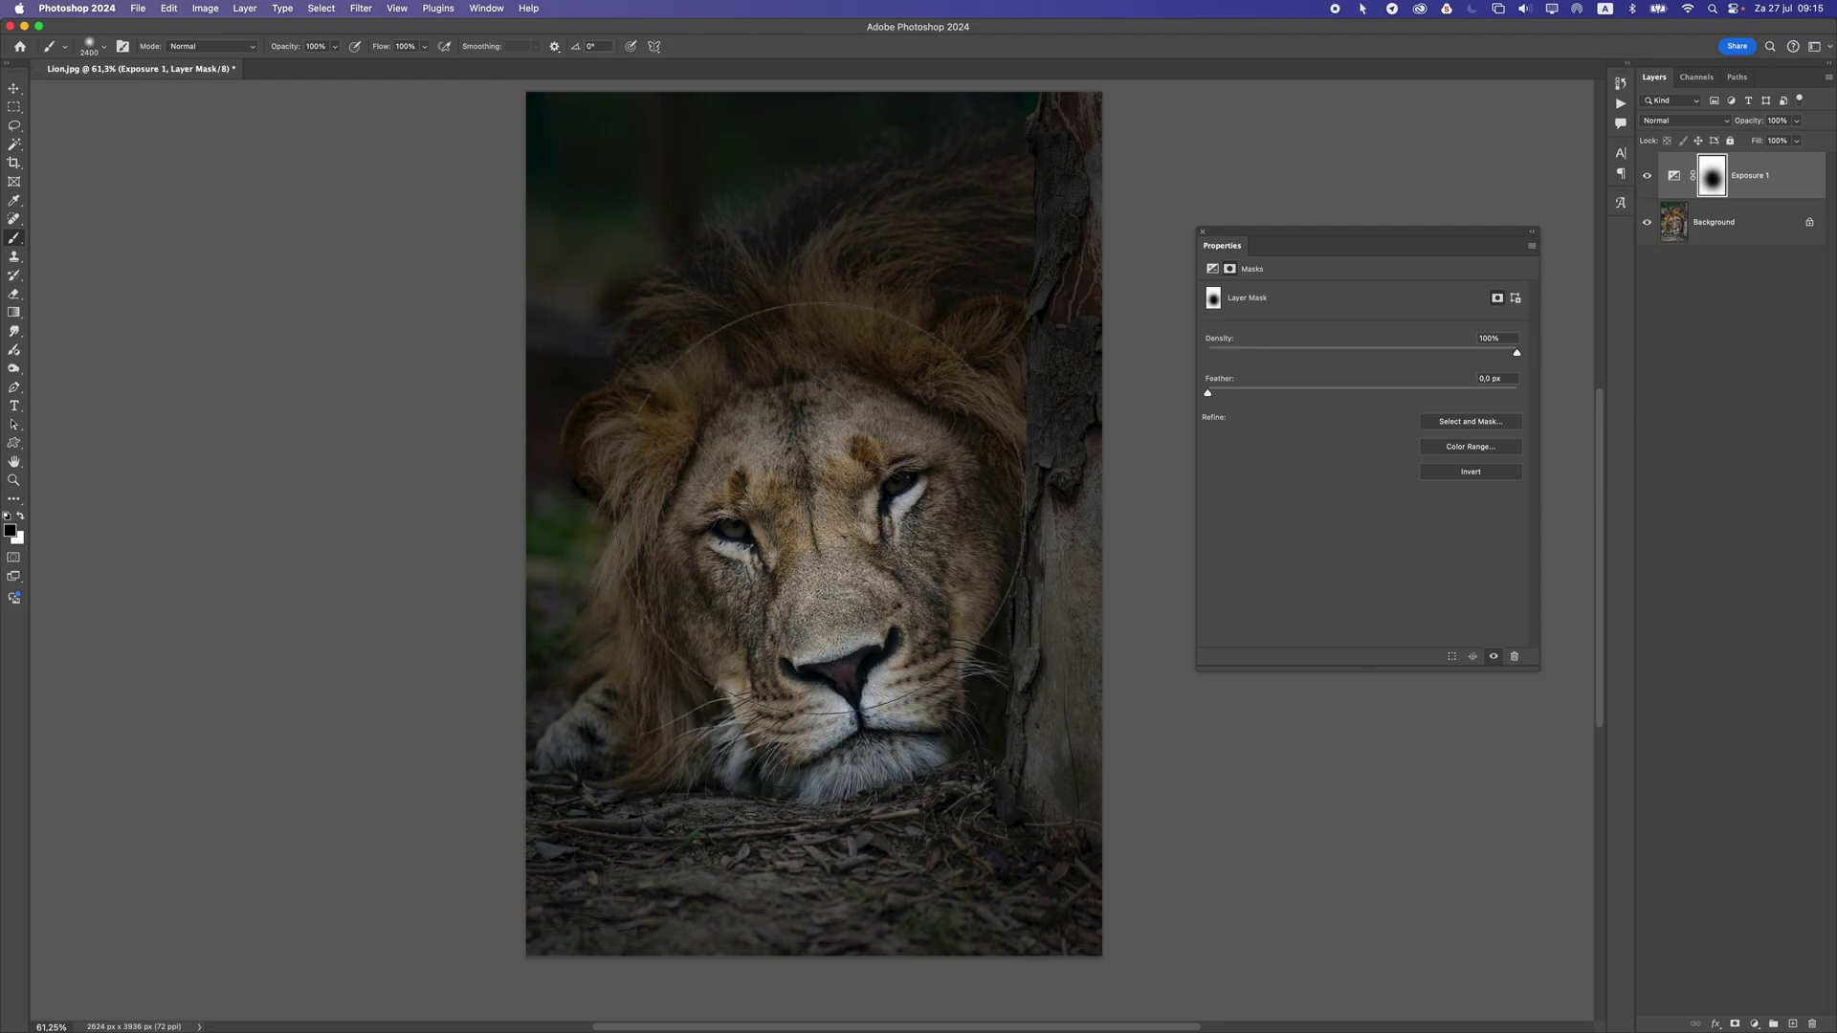
left_click(813, 478)
left_click(836, 607)
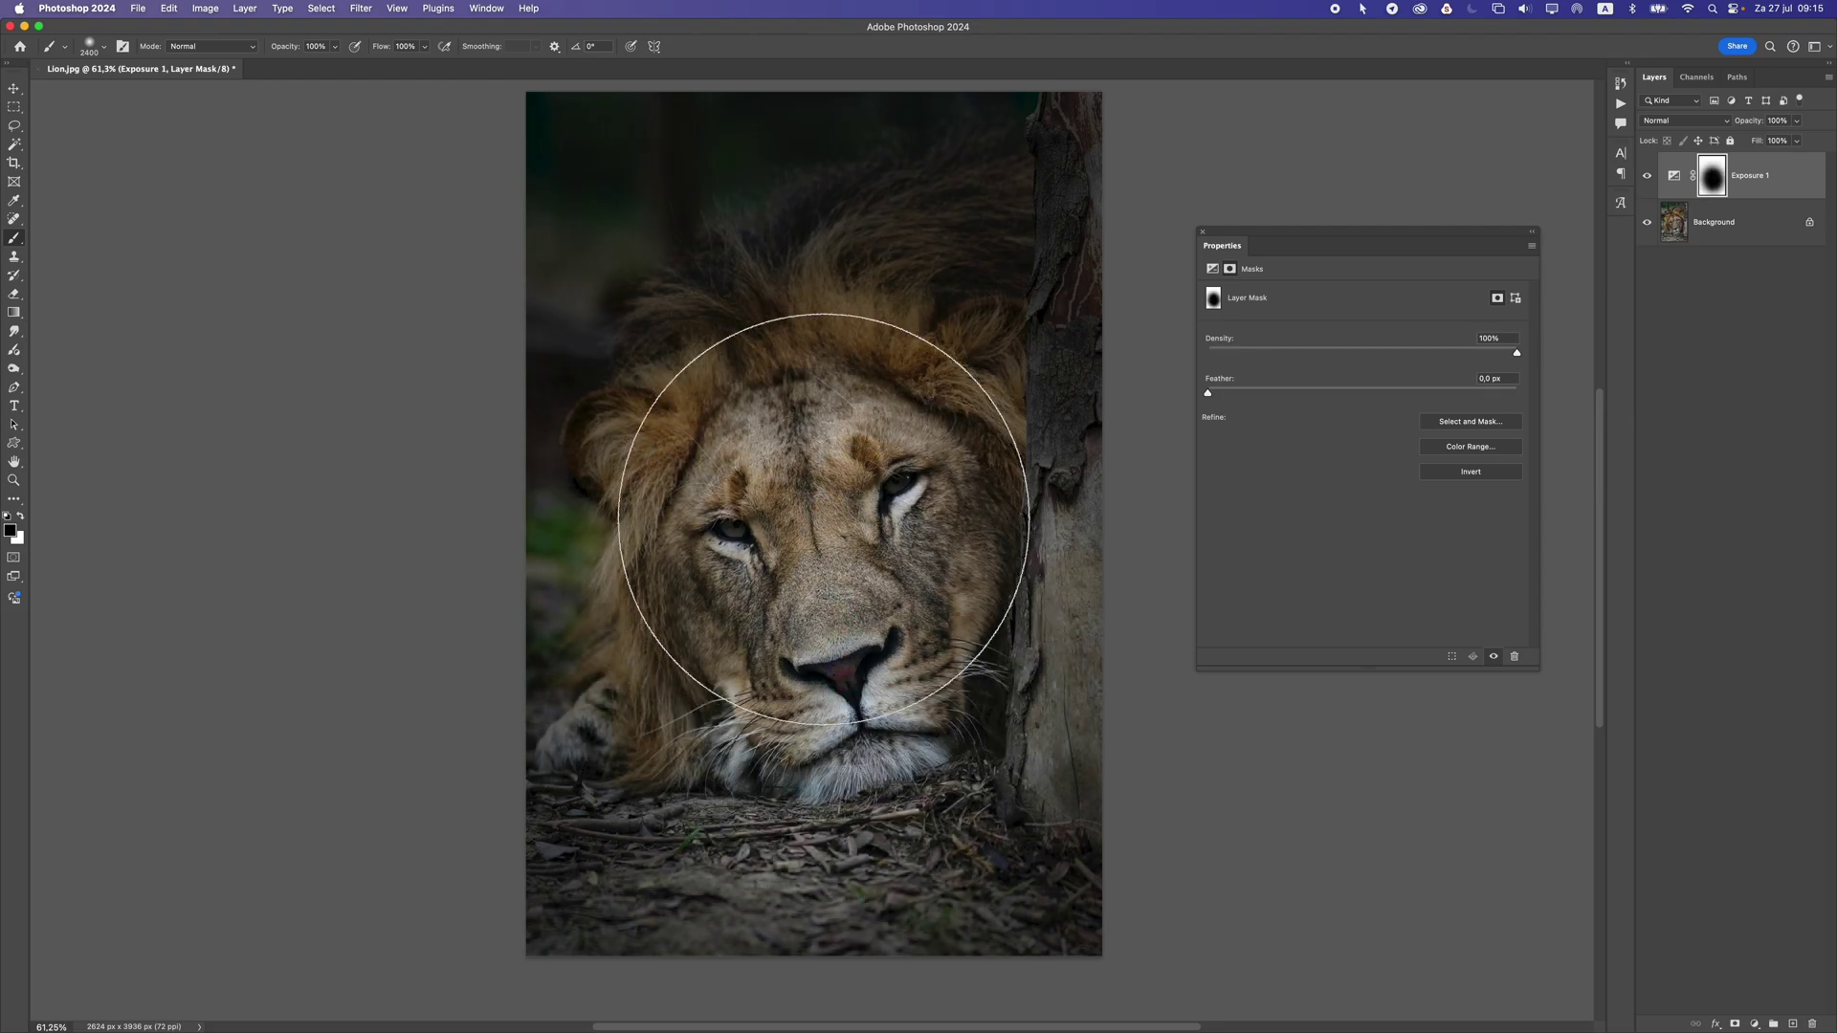
left_click(820, 466)
left_click(816, 486)
scroll(860, 576, "down", 2)
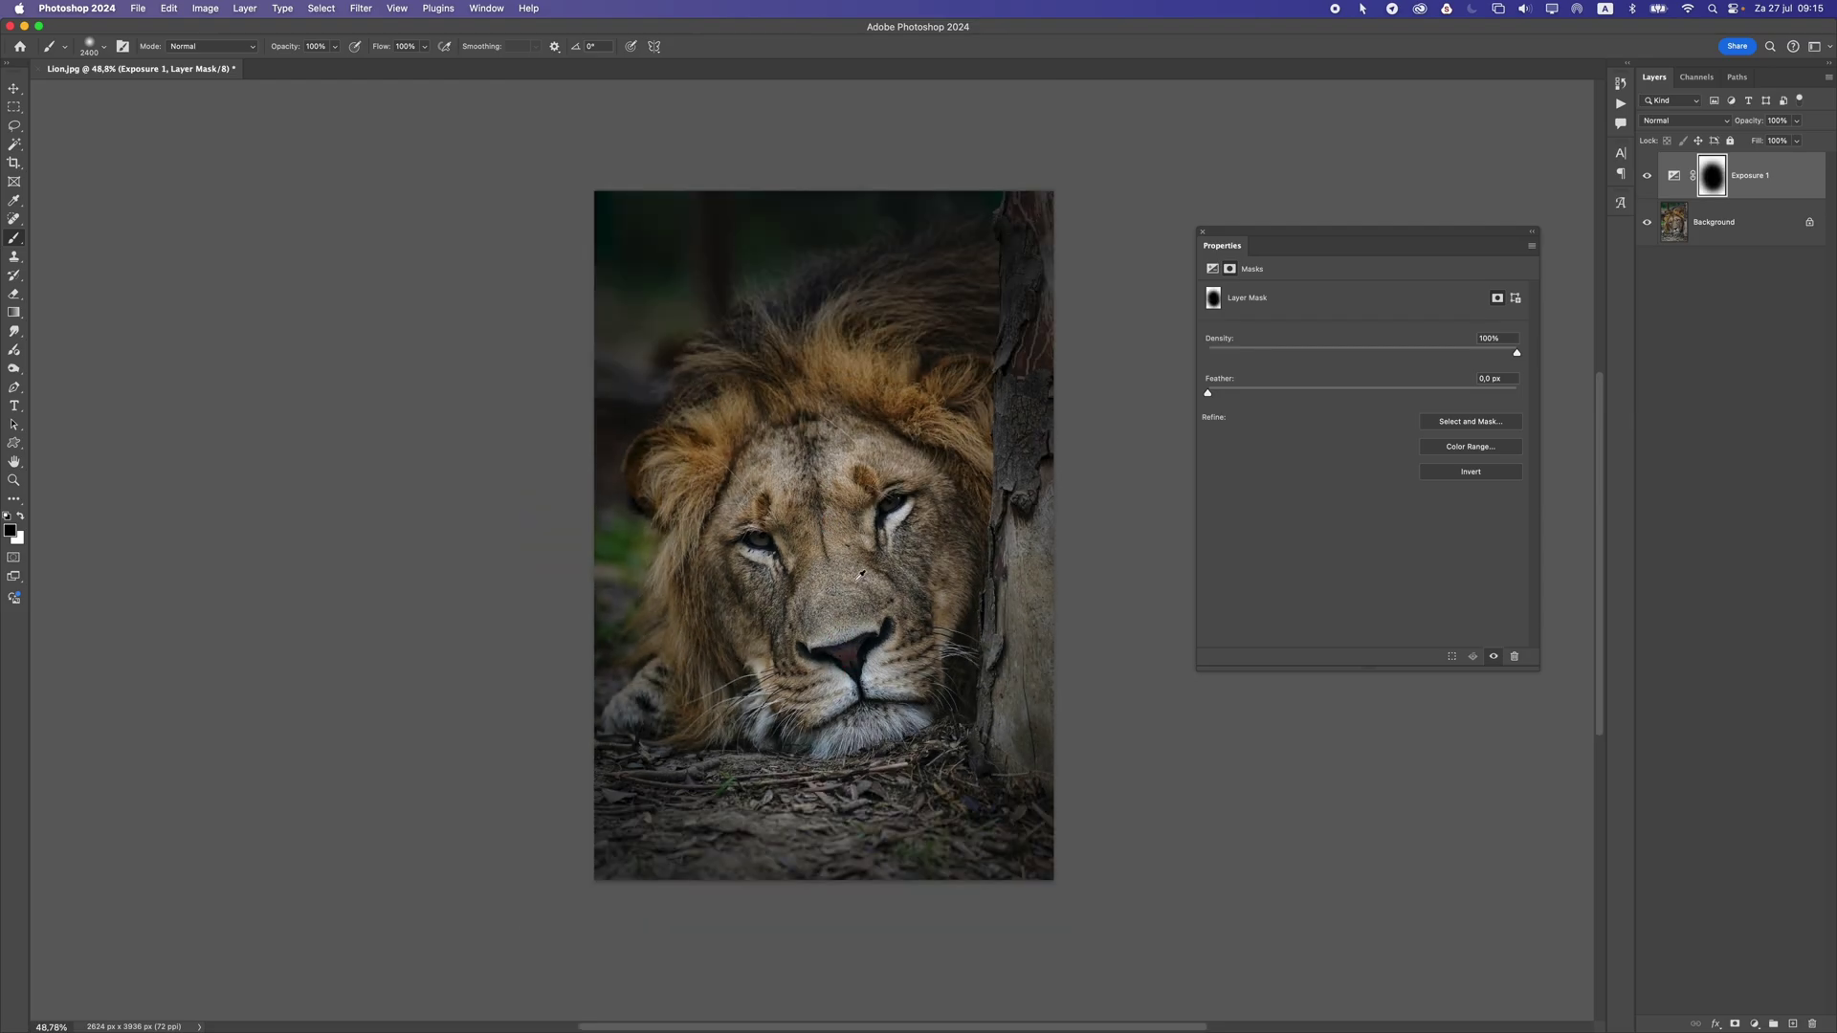
scroll(842, 580, "down", 3)
scroll(842, 581, "up", 4)
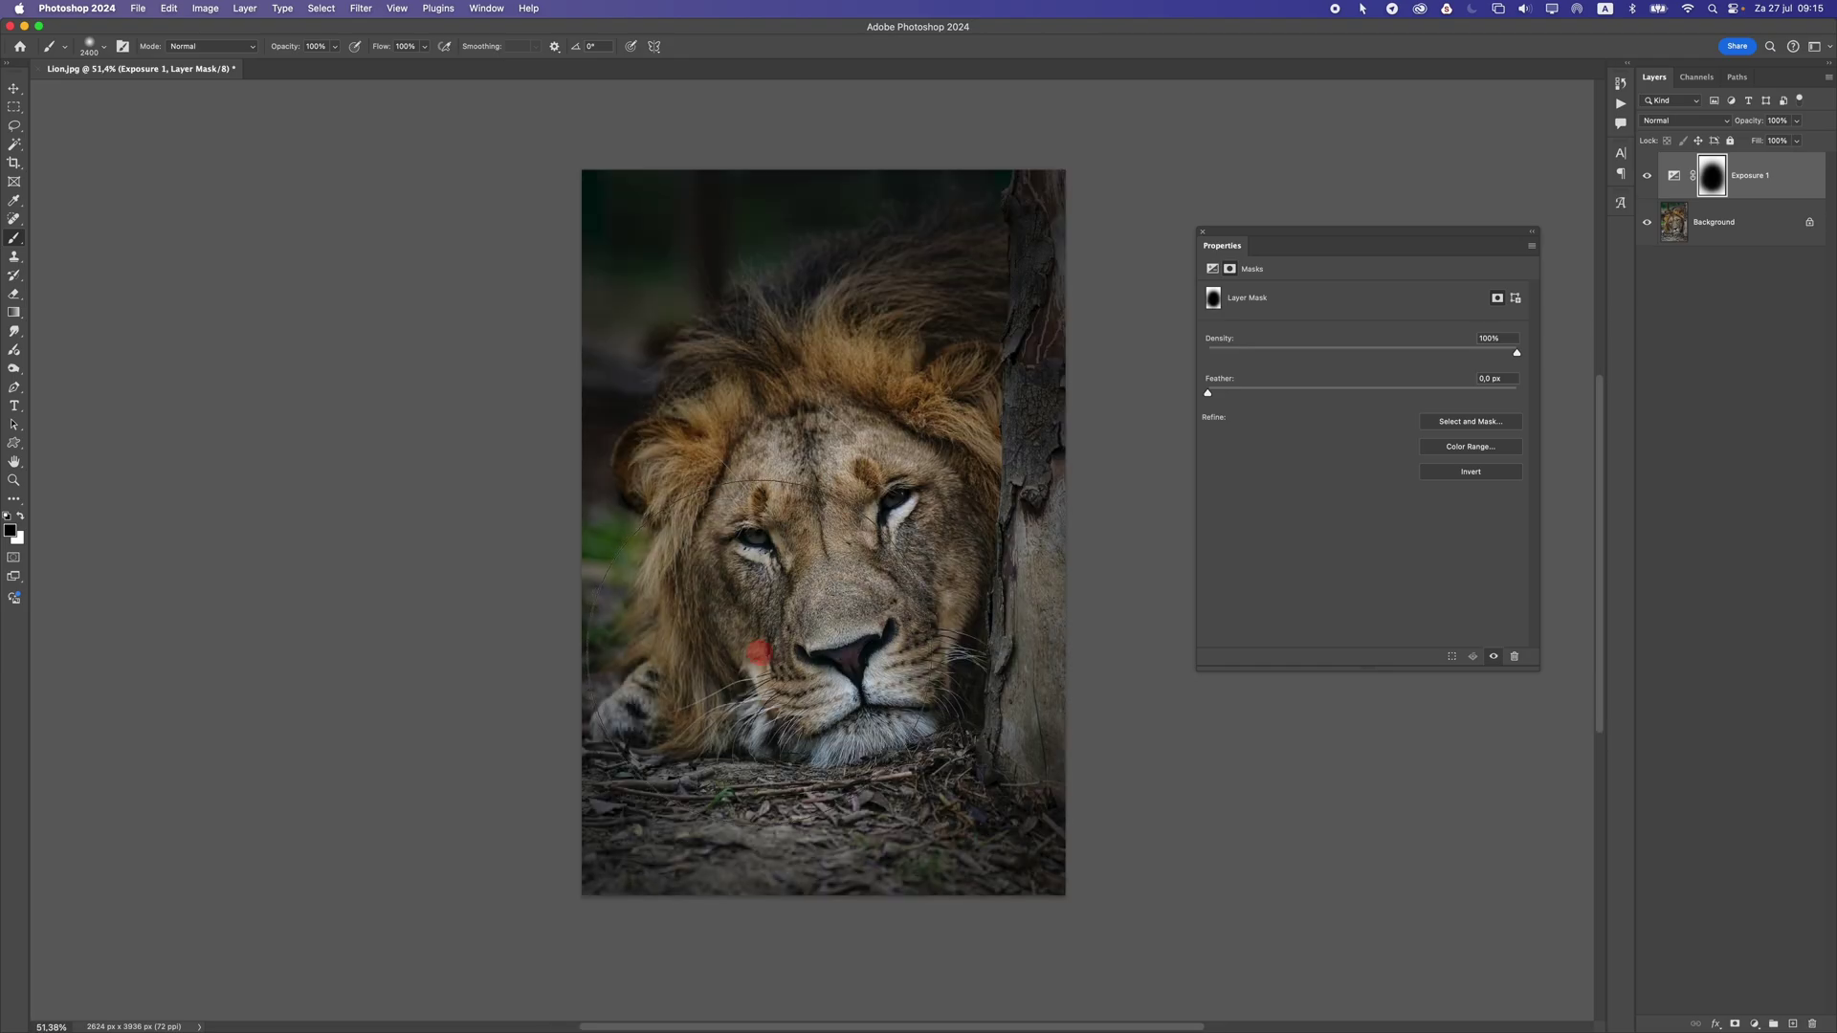
left_click(853, 427)
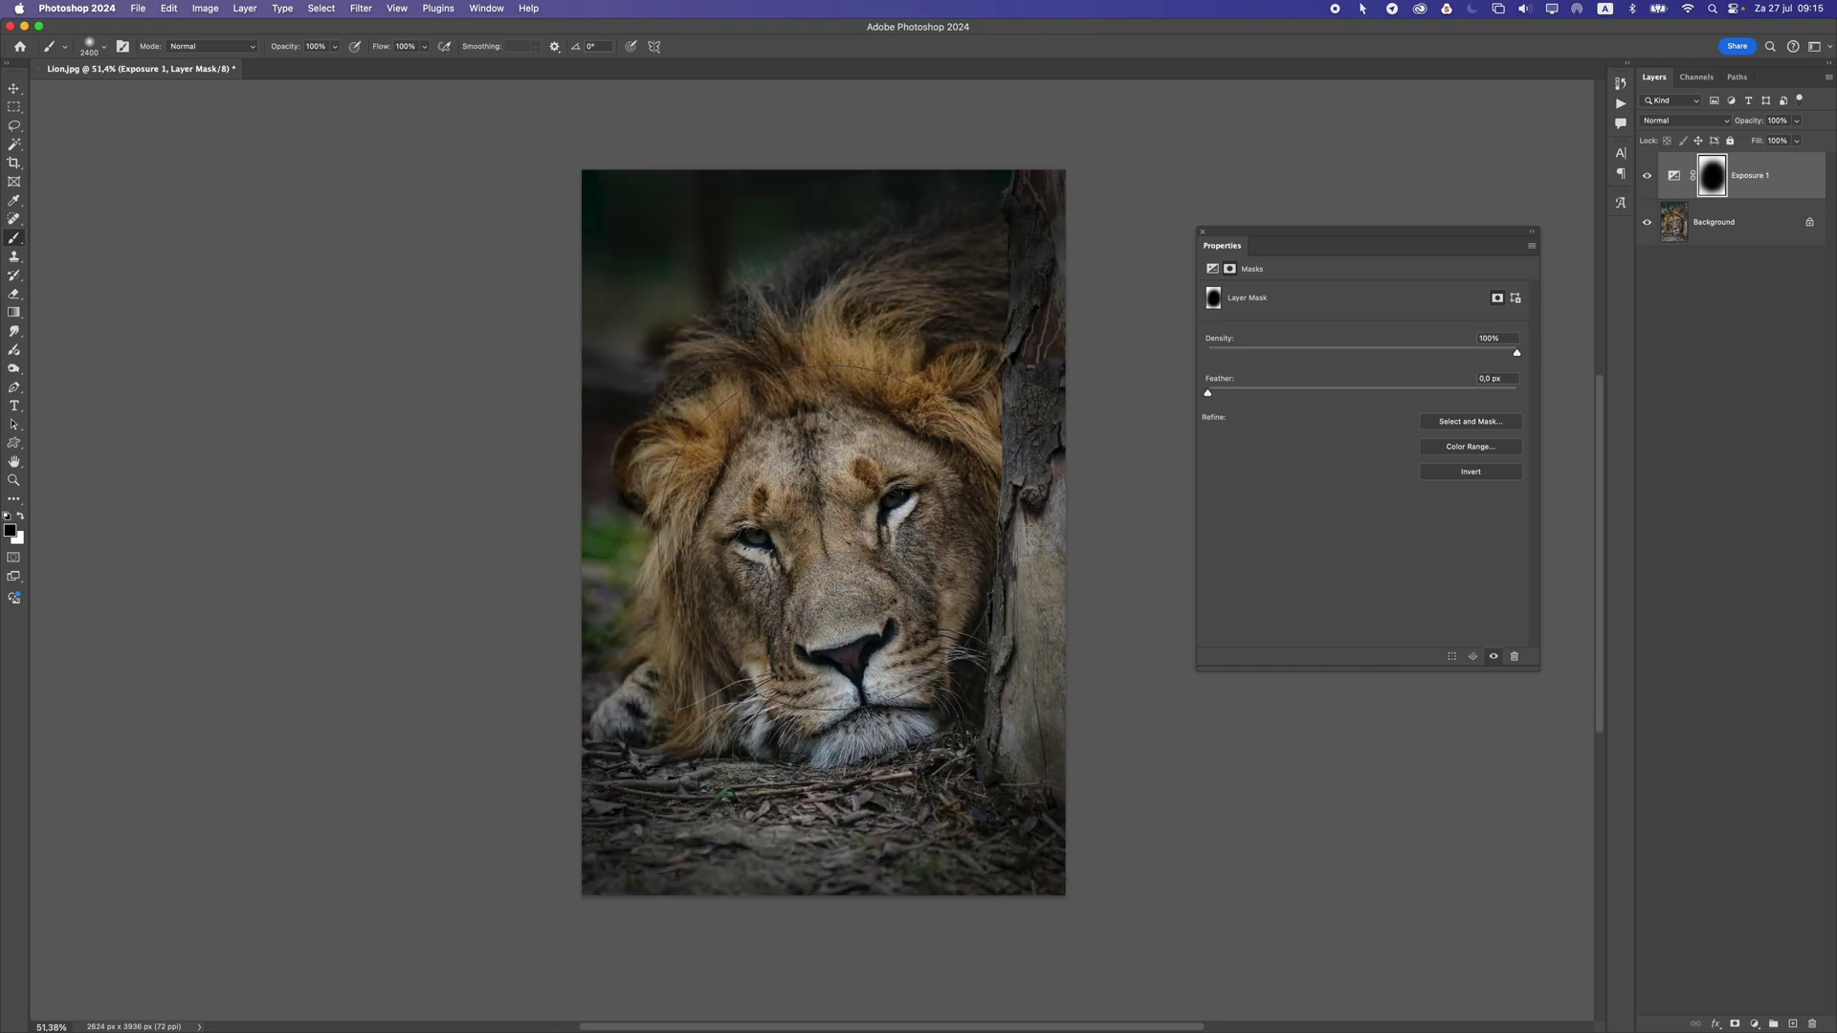
scroll(815, 659, "down", 1)
scroll(816, 649, "up", 2)
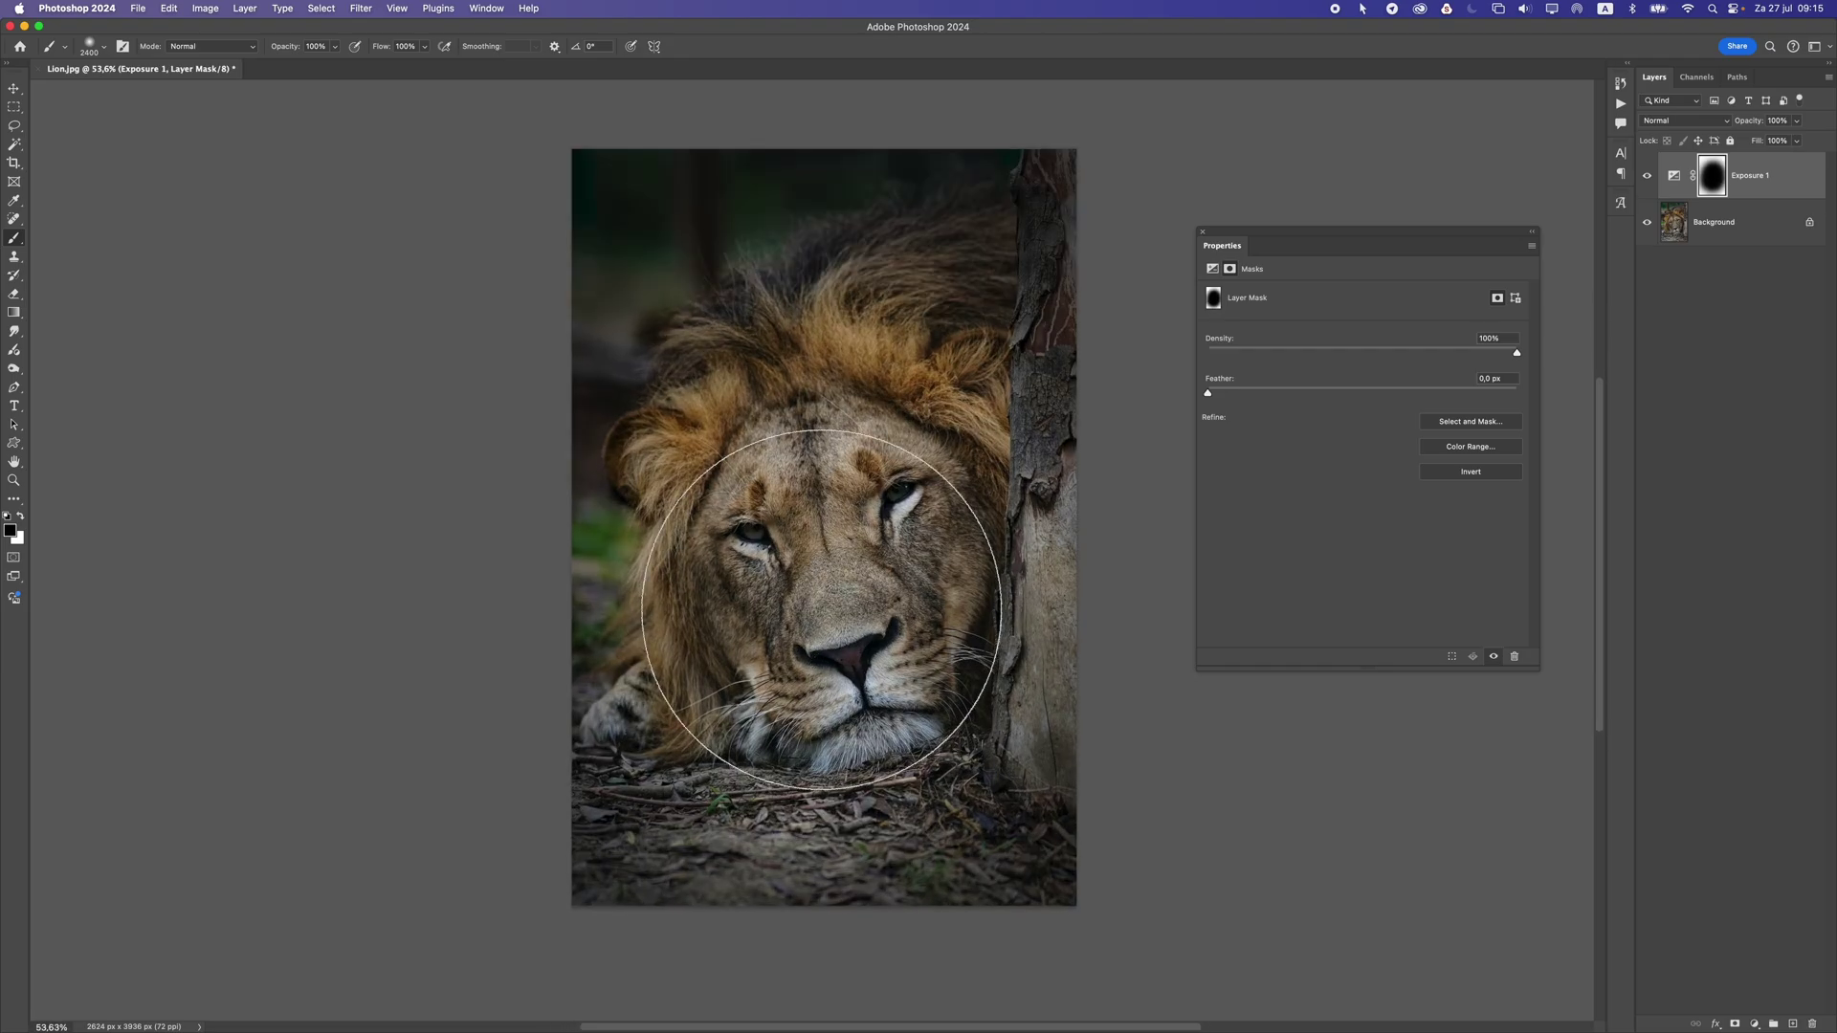
left_click(1652, 178)
left_click(1652, 178)
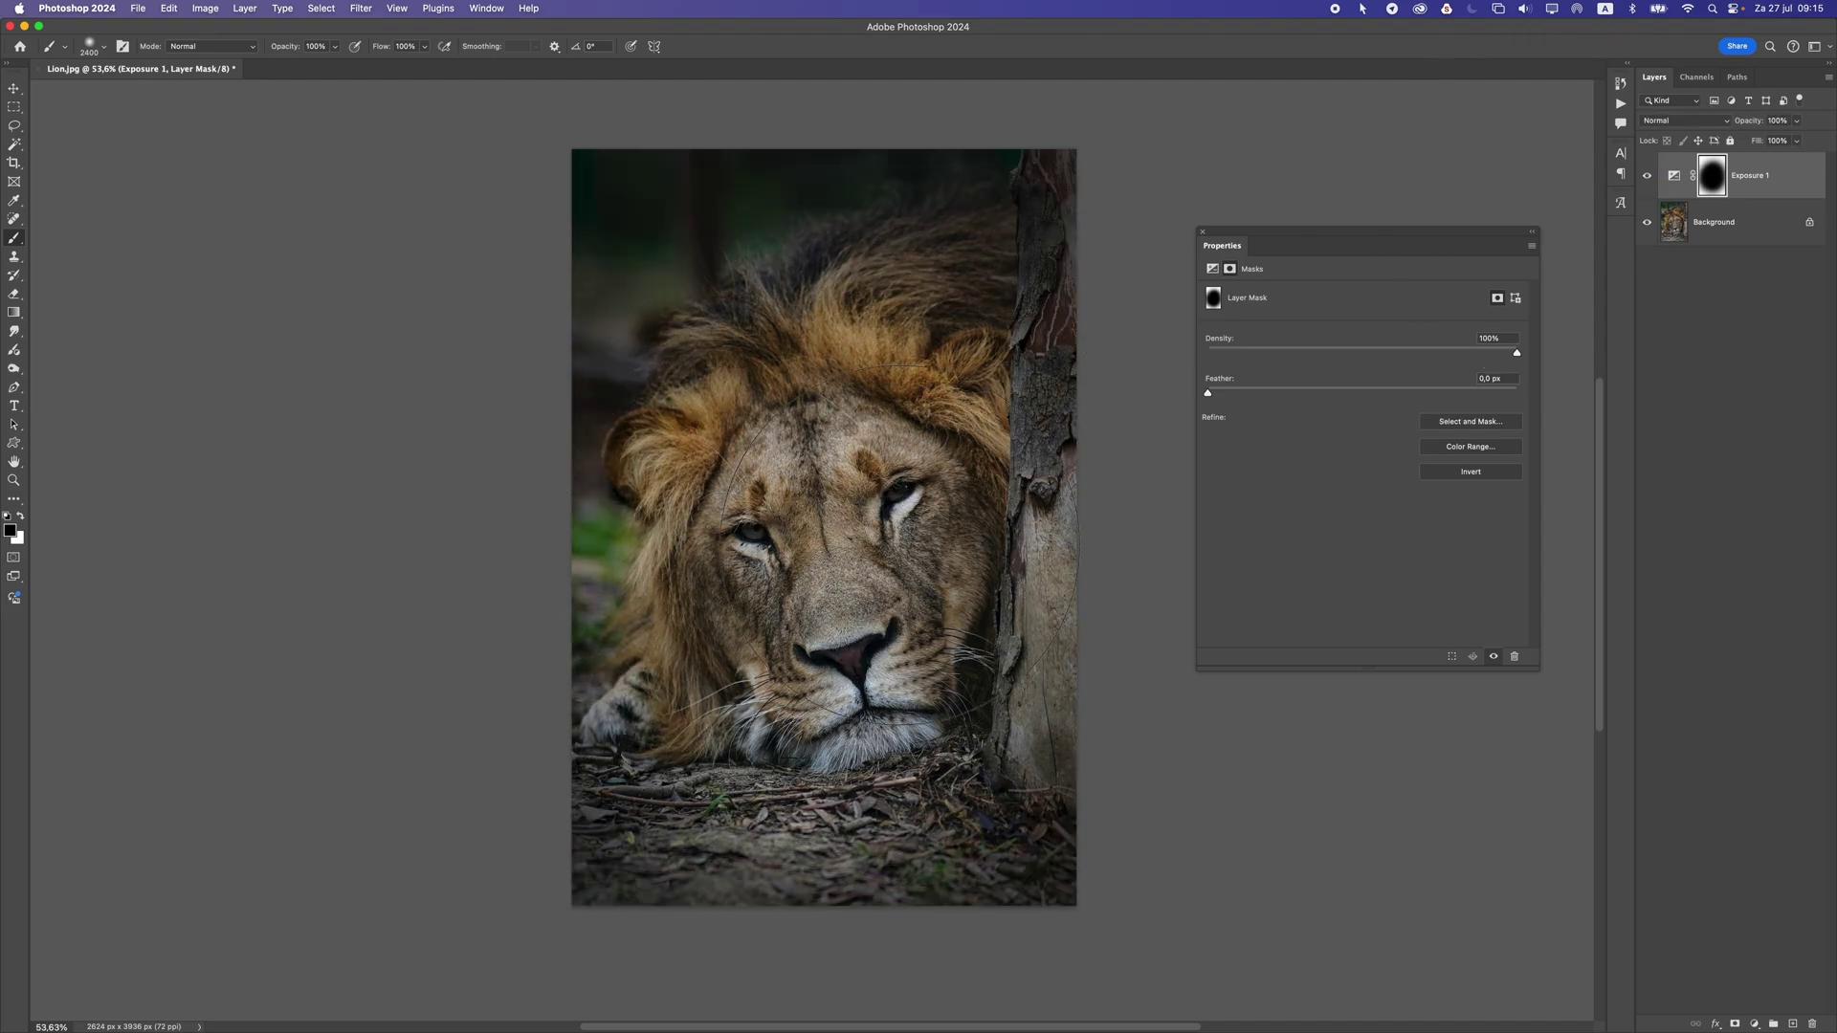
- Switch to the Rectangular Marquee tool and add a new blank layer above the Exposure adjustment
left_click(13, 106)
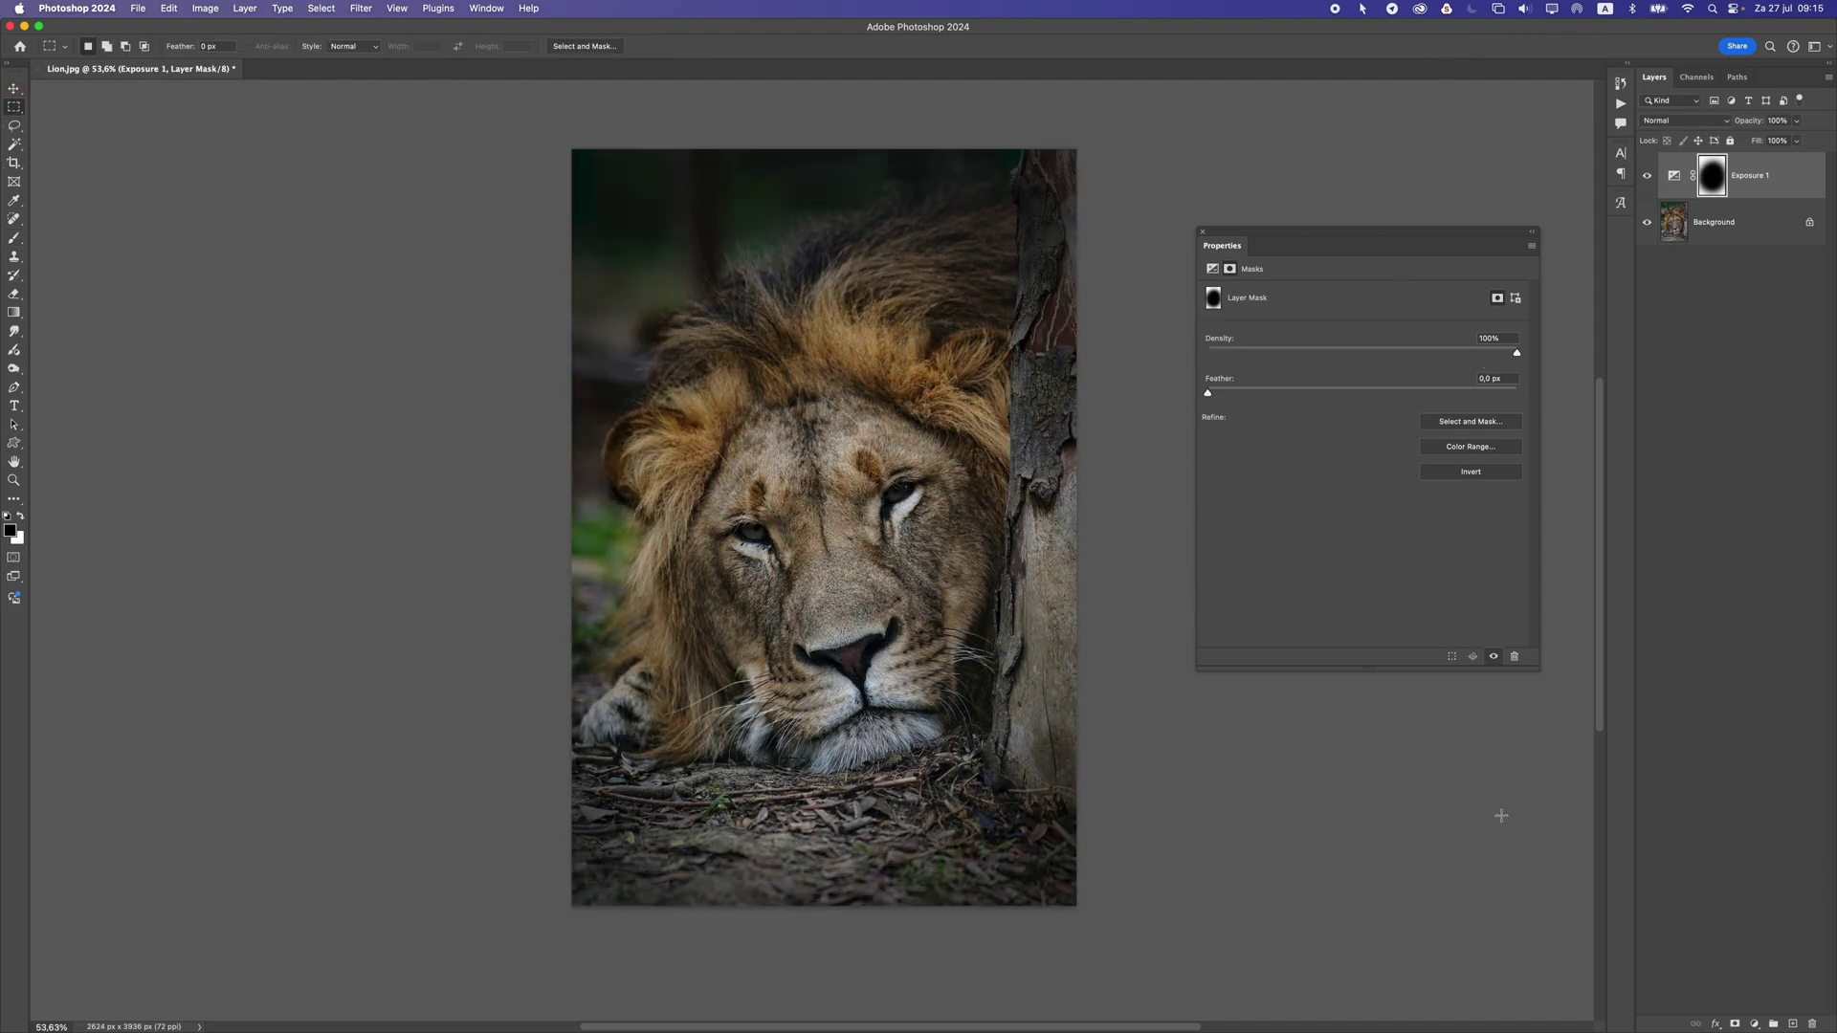
left_click(1793, 1024)
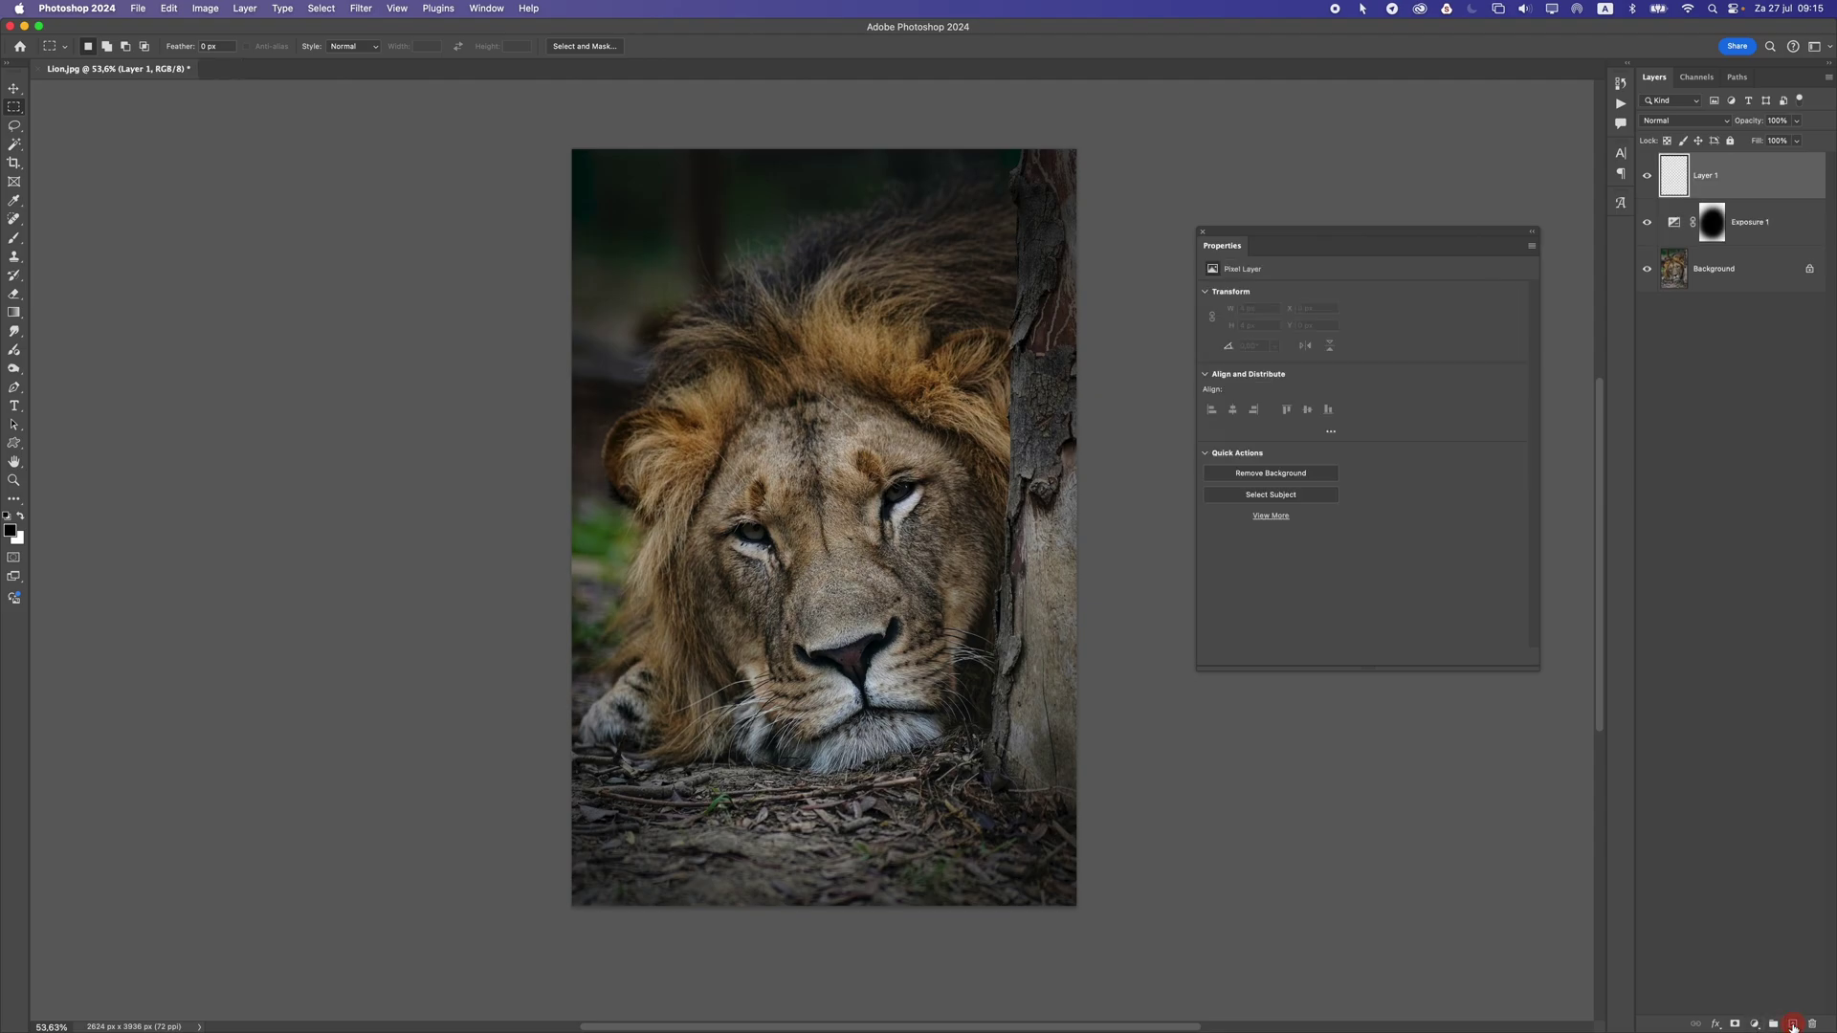
left_click(1204, 232)
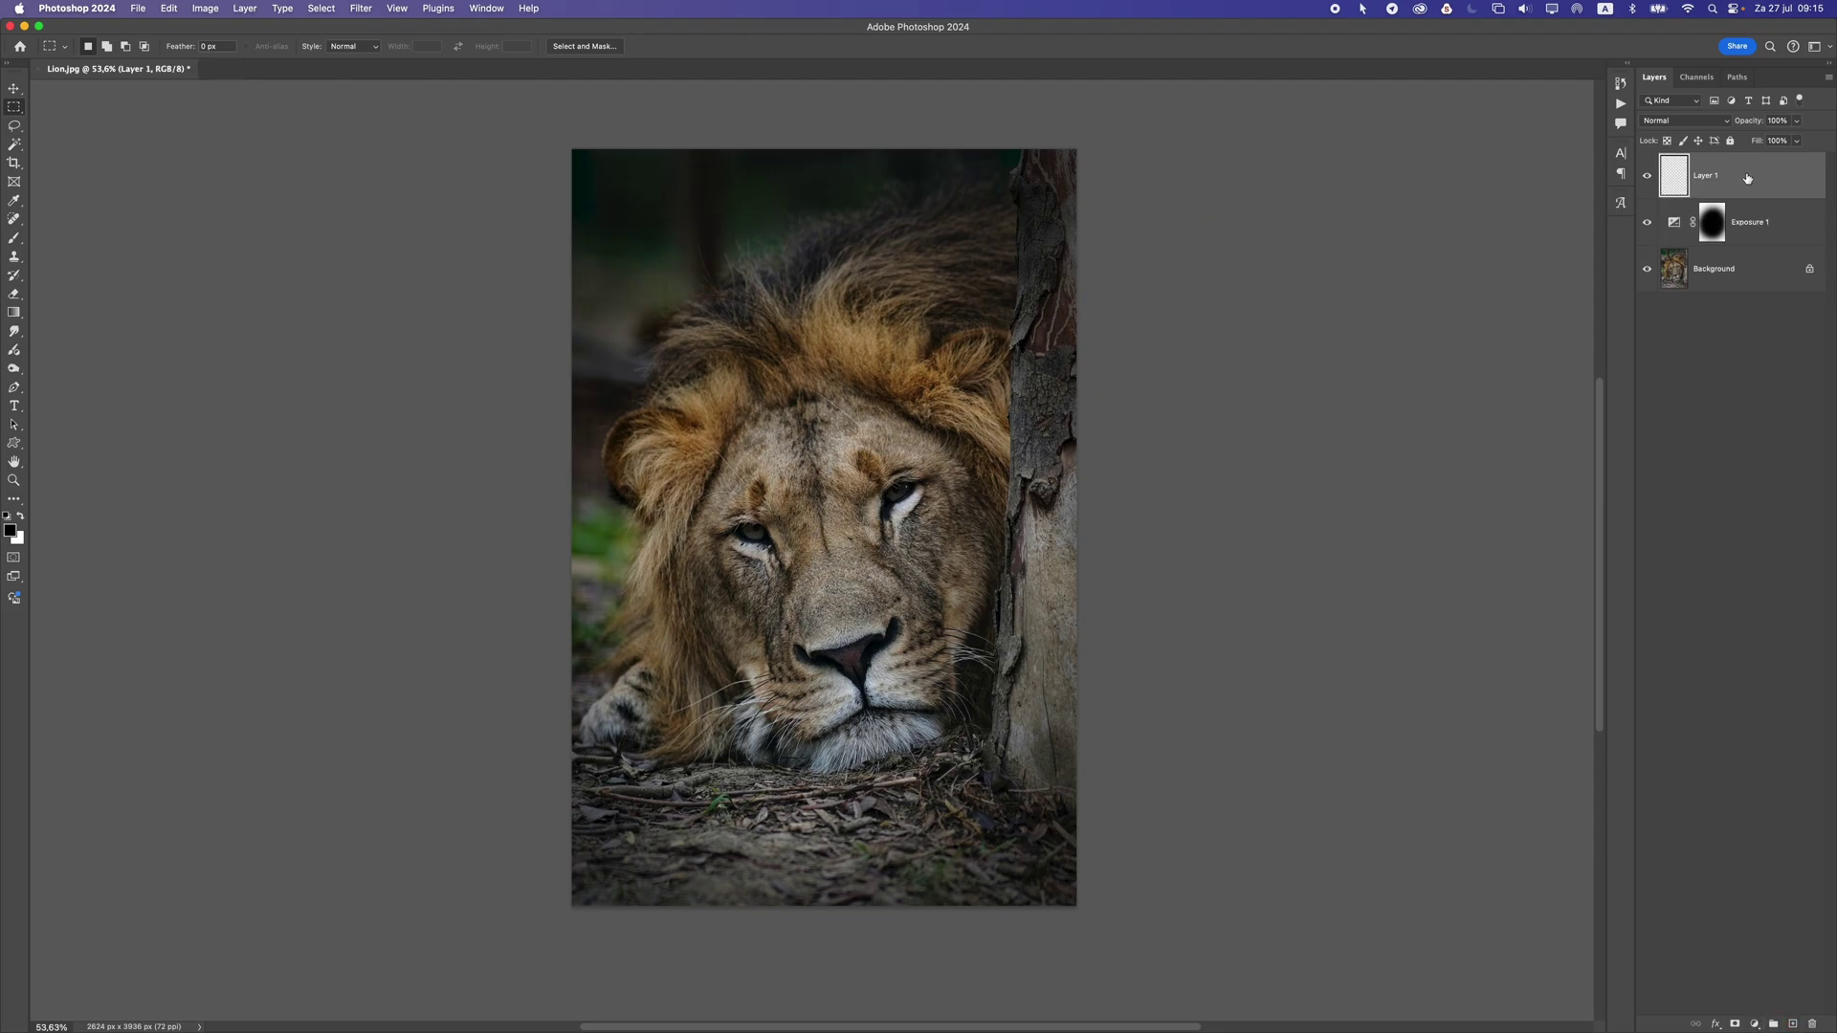
- Fill the new layer with 50% Gray at 100% opacity and set its blend mode to Overlay
left_click(170, 8)
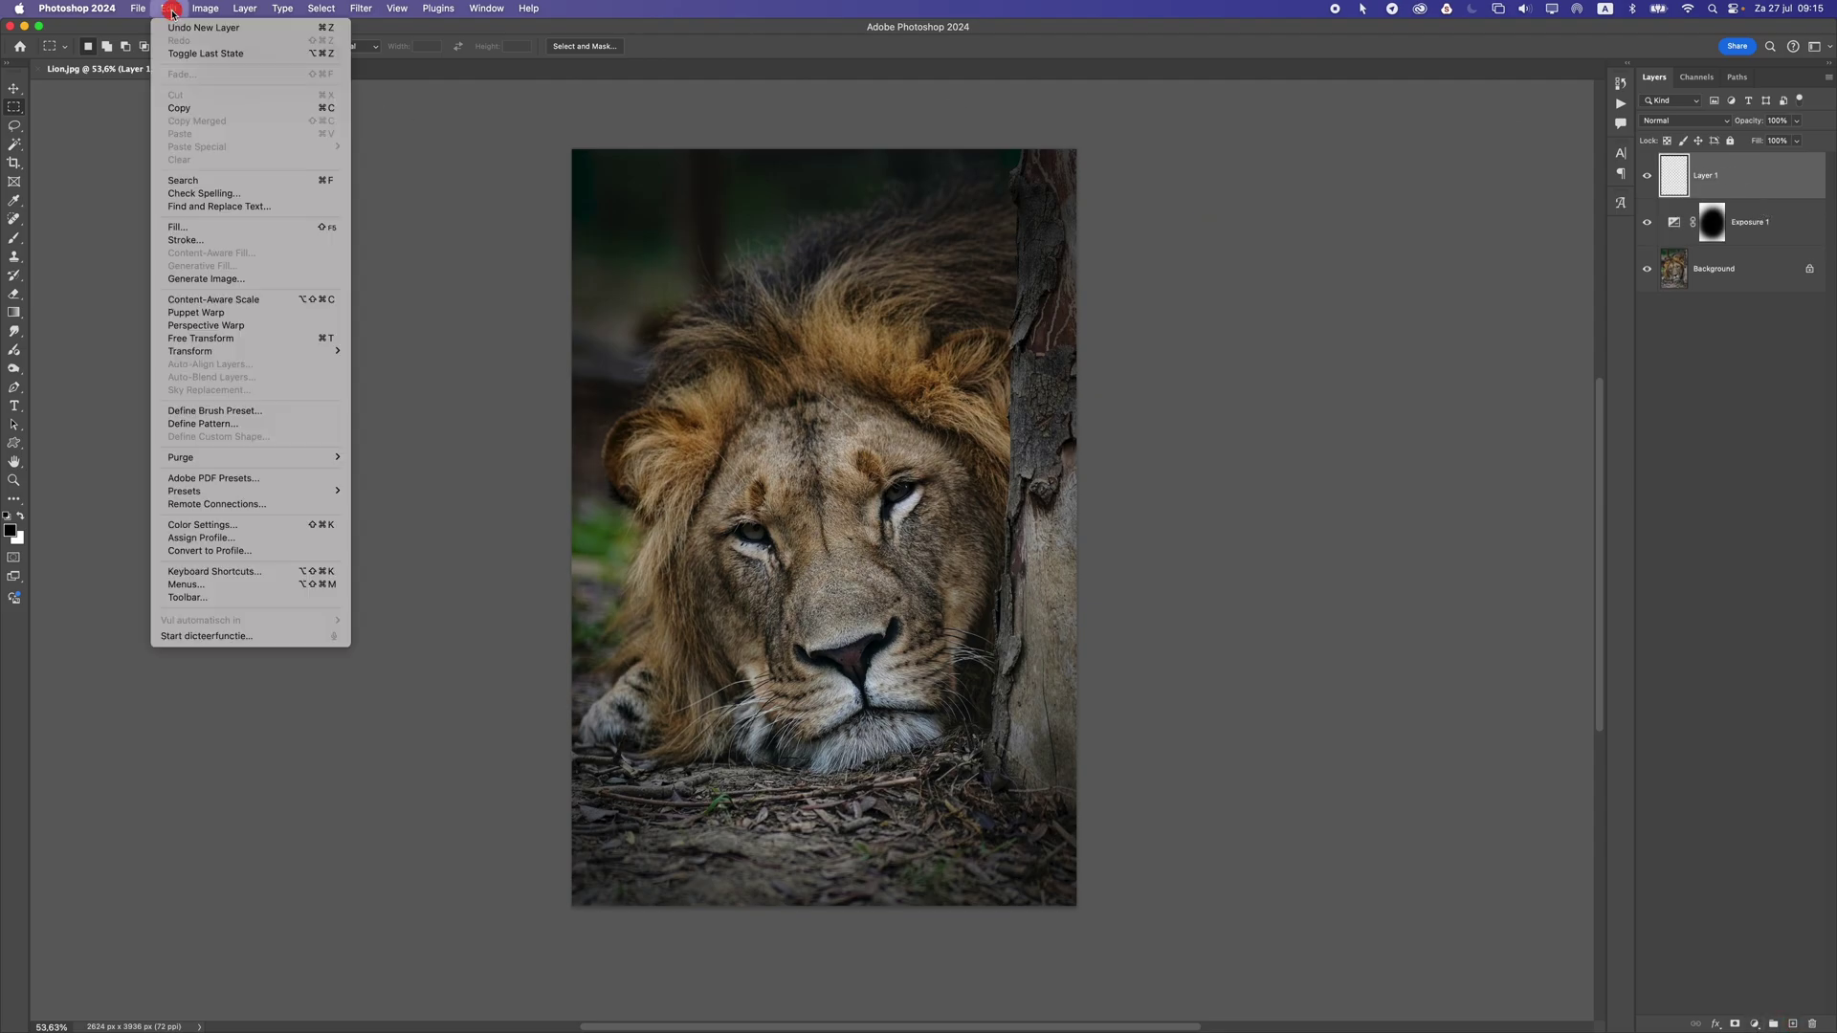
left_click(212, 235)
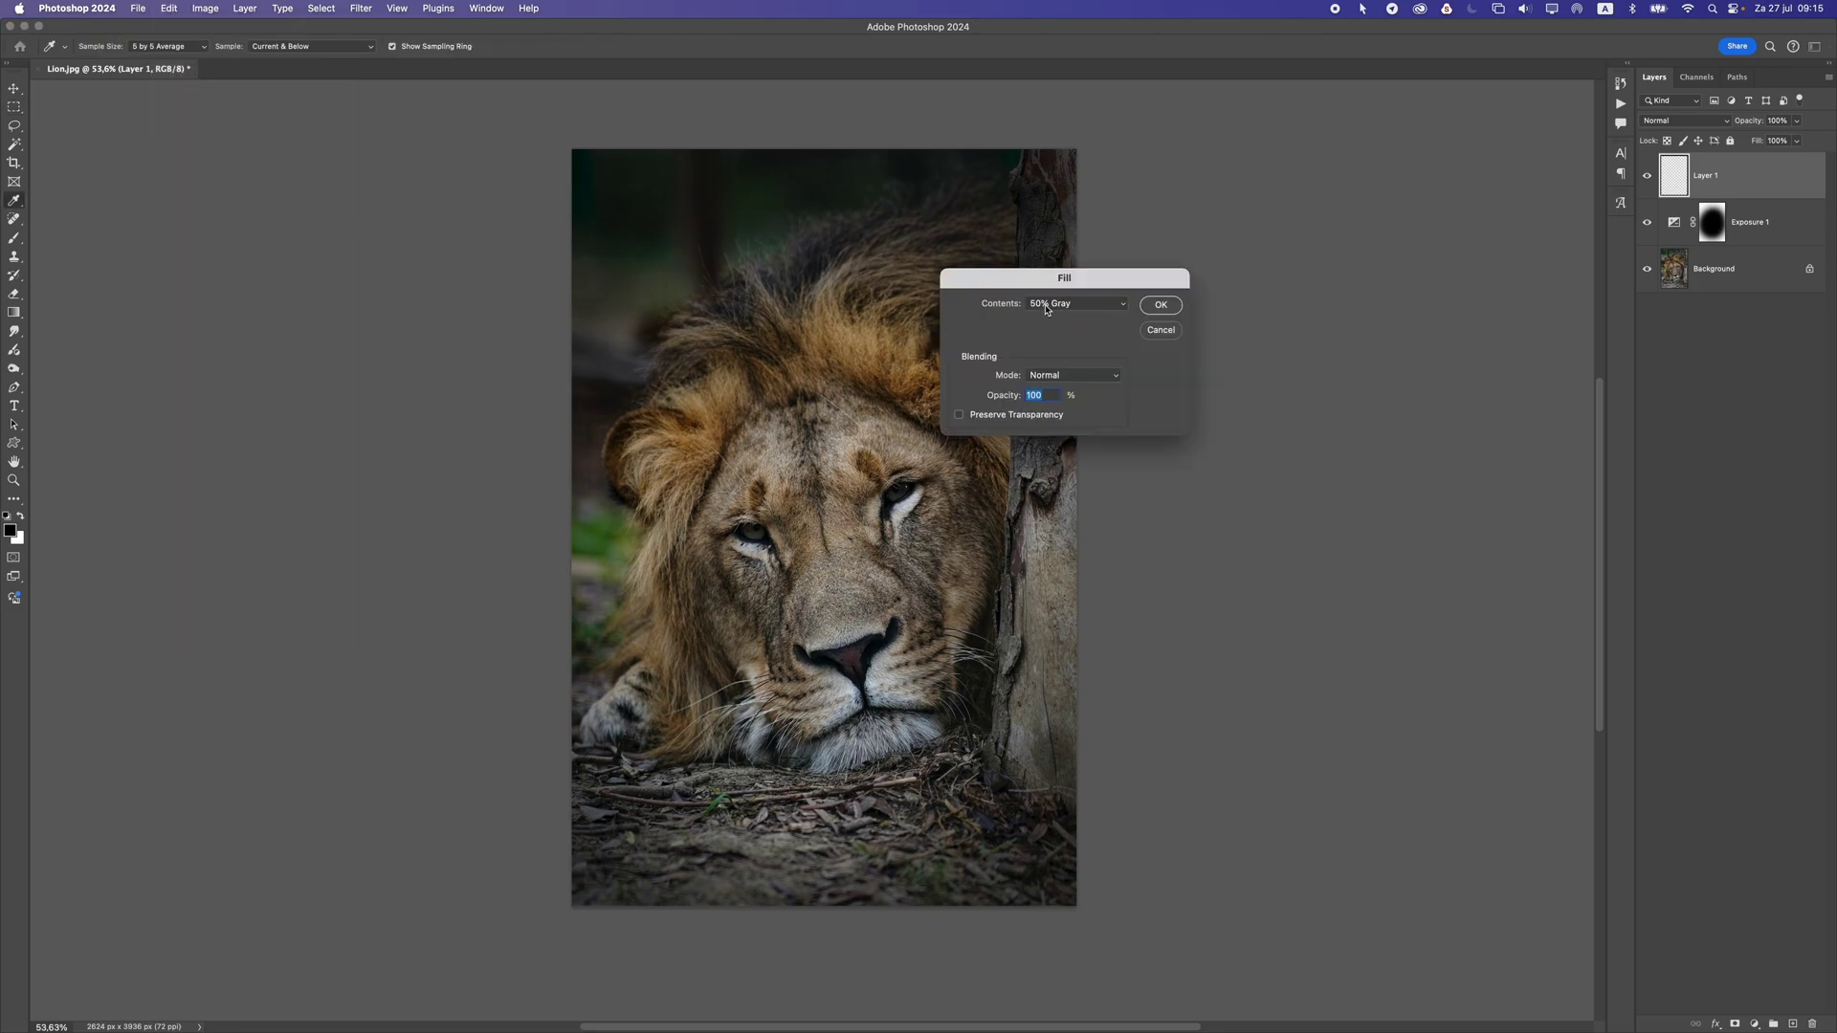
left_click(1159, 306)
key("m")
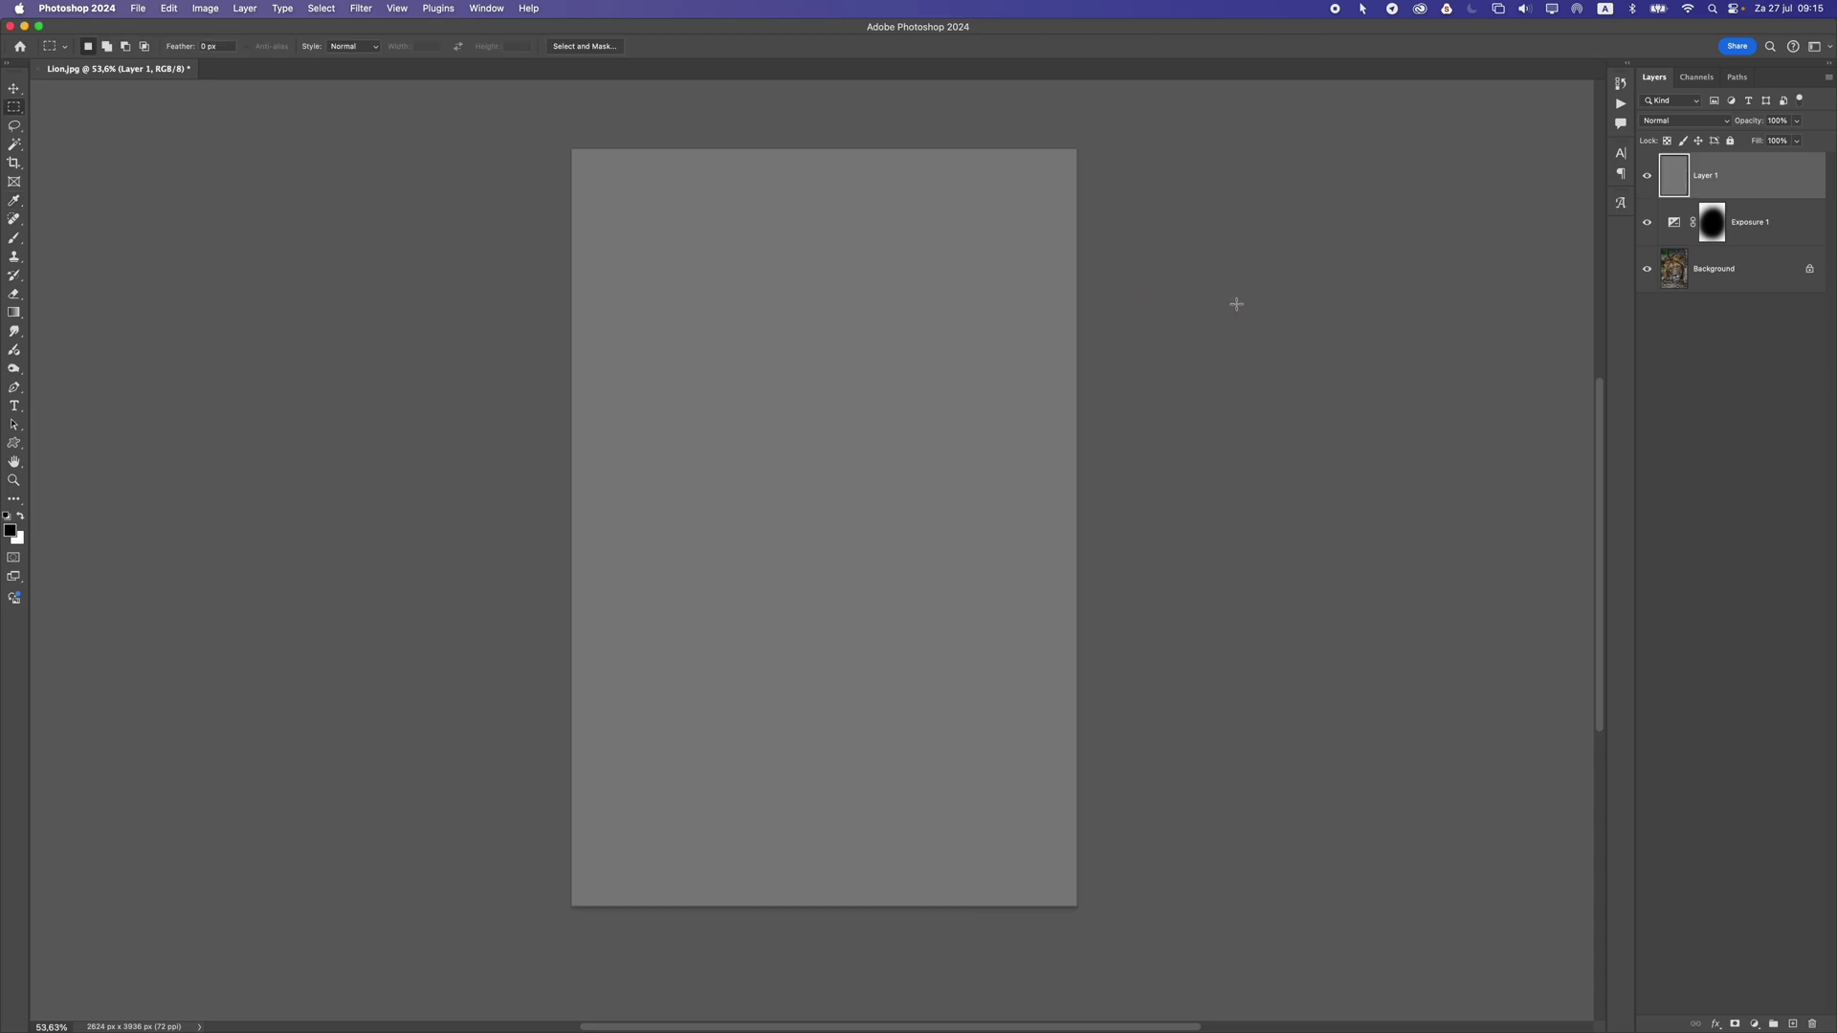
left_click(1665, 120)
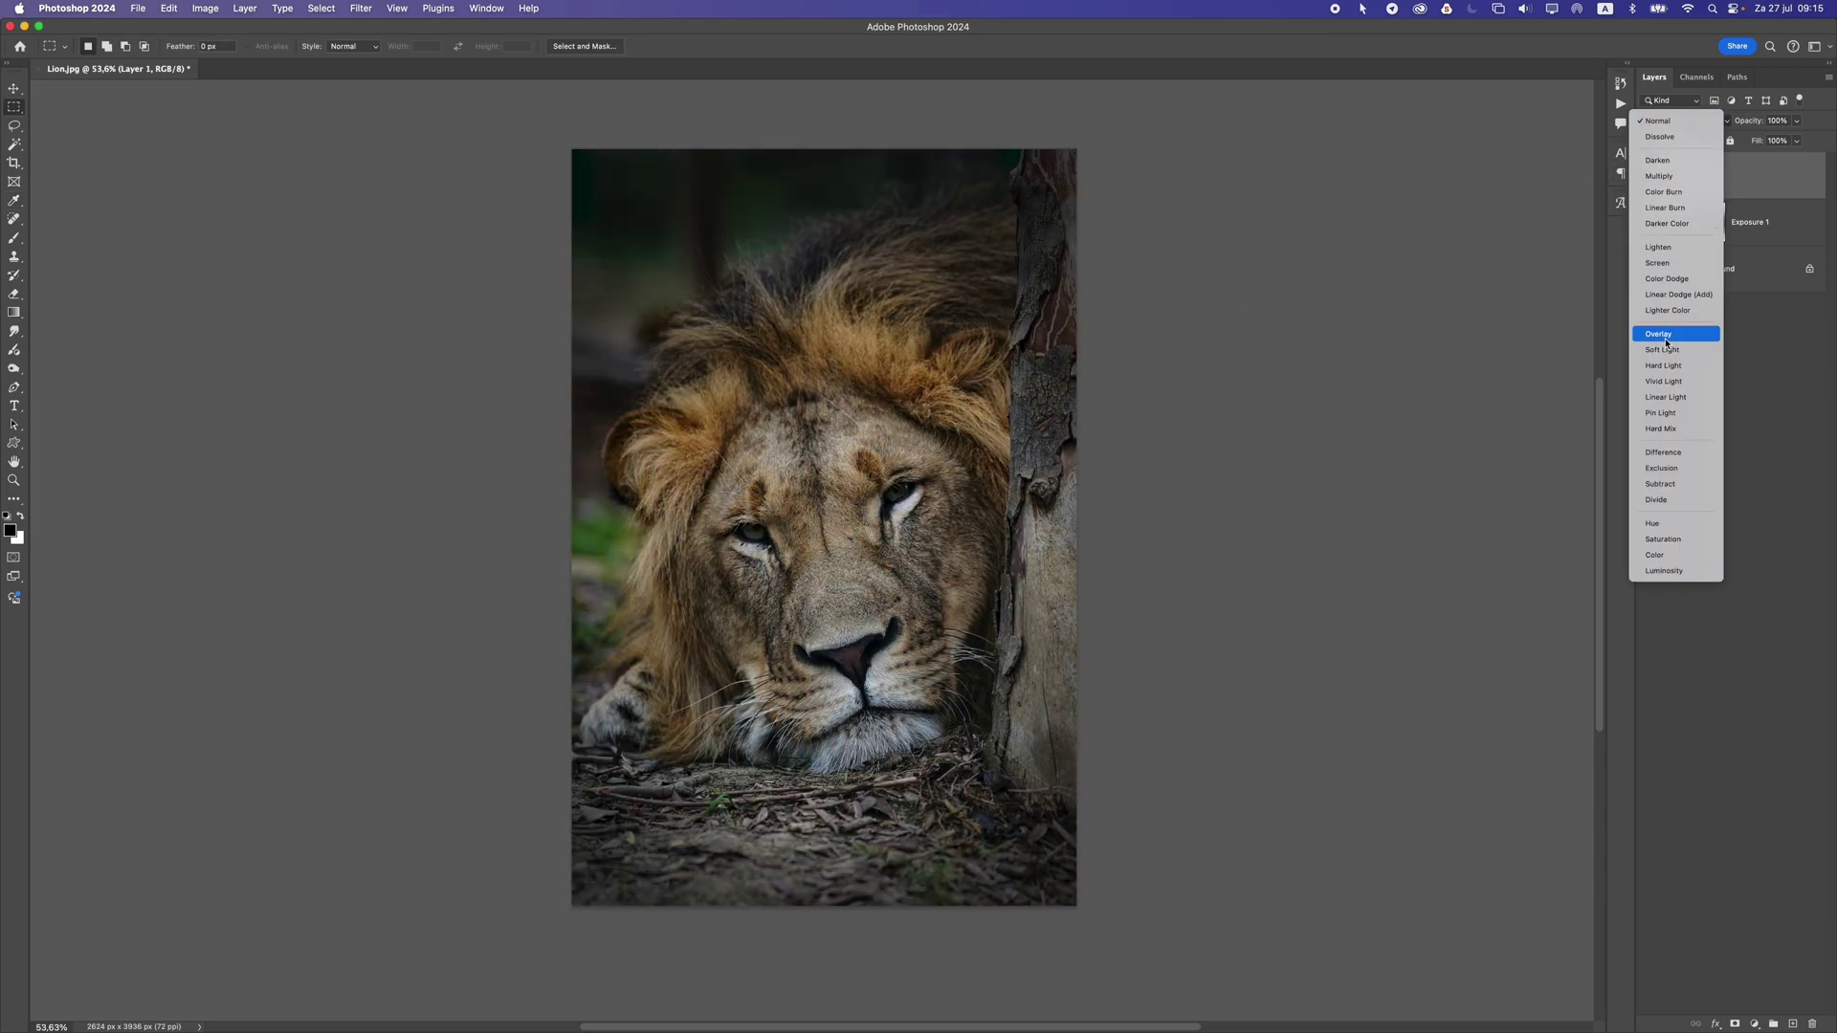
left_click(1665, 335)
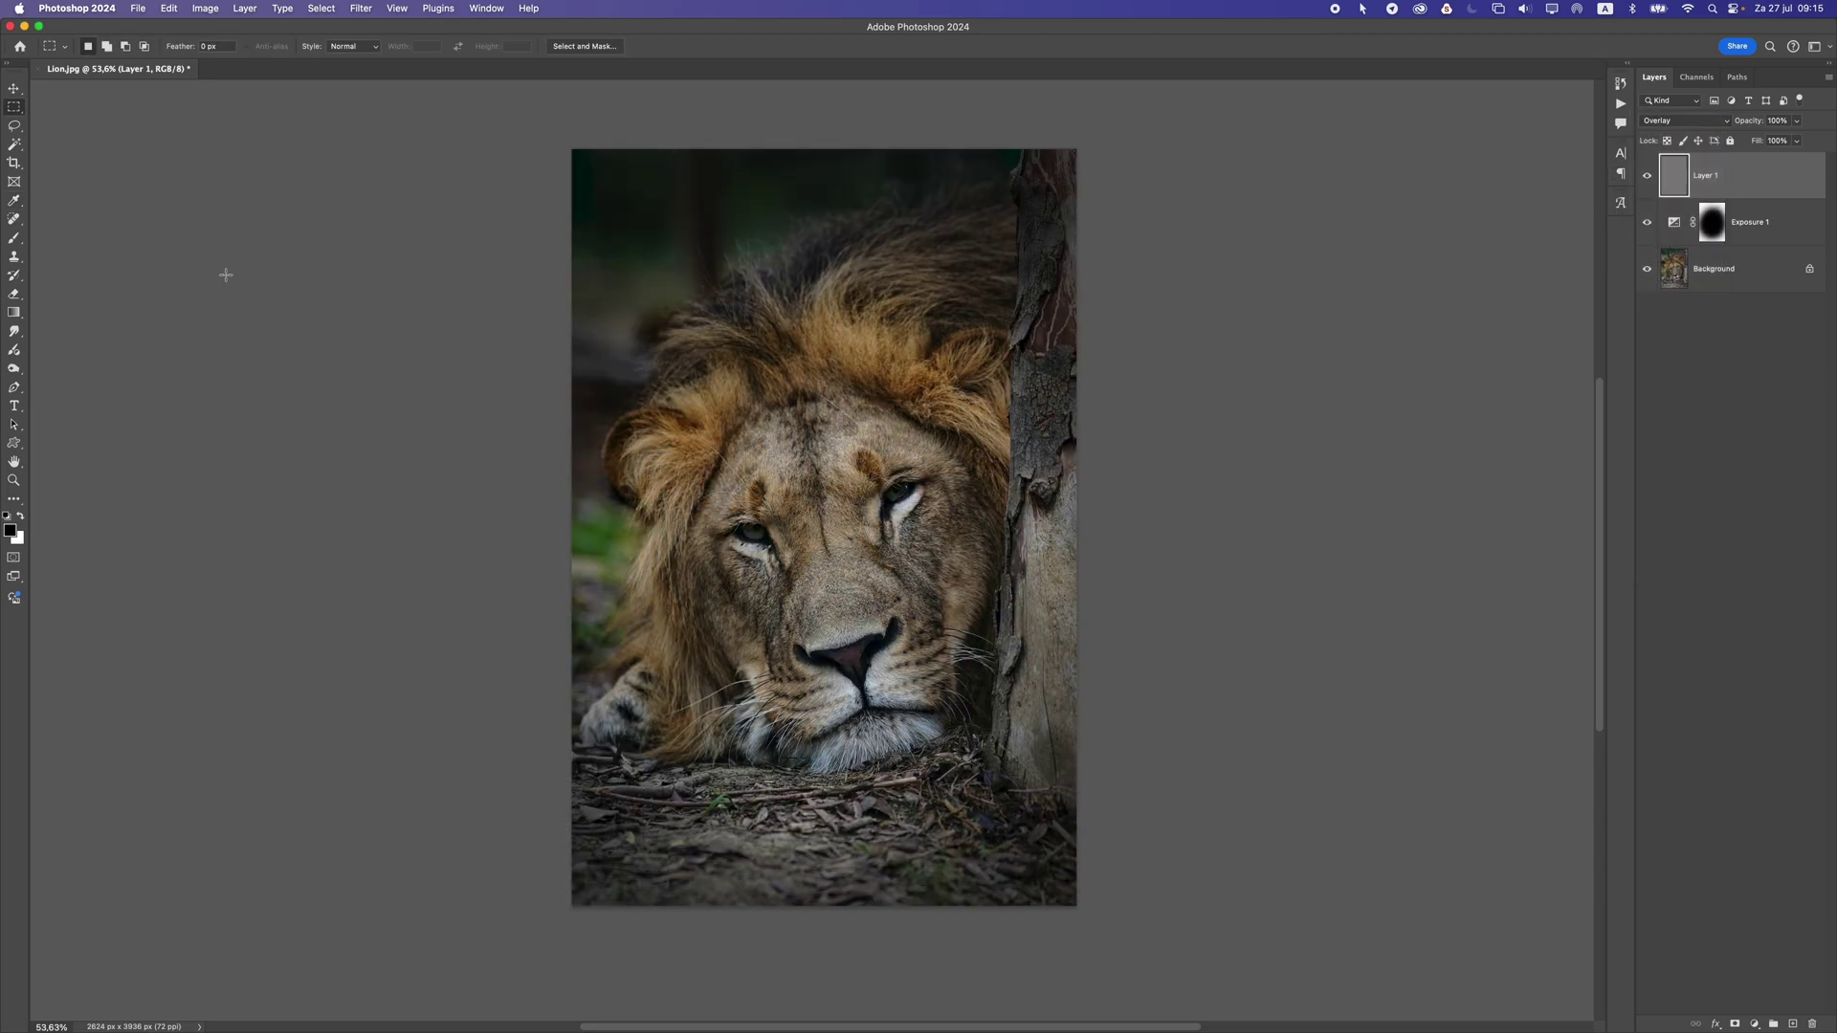
- Select the Burn tool for working on the gray Overlay layer
left_click(15, 332)
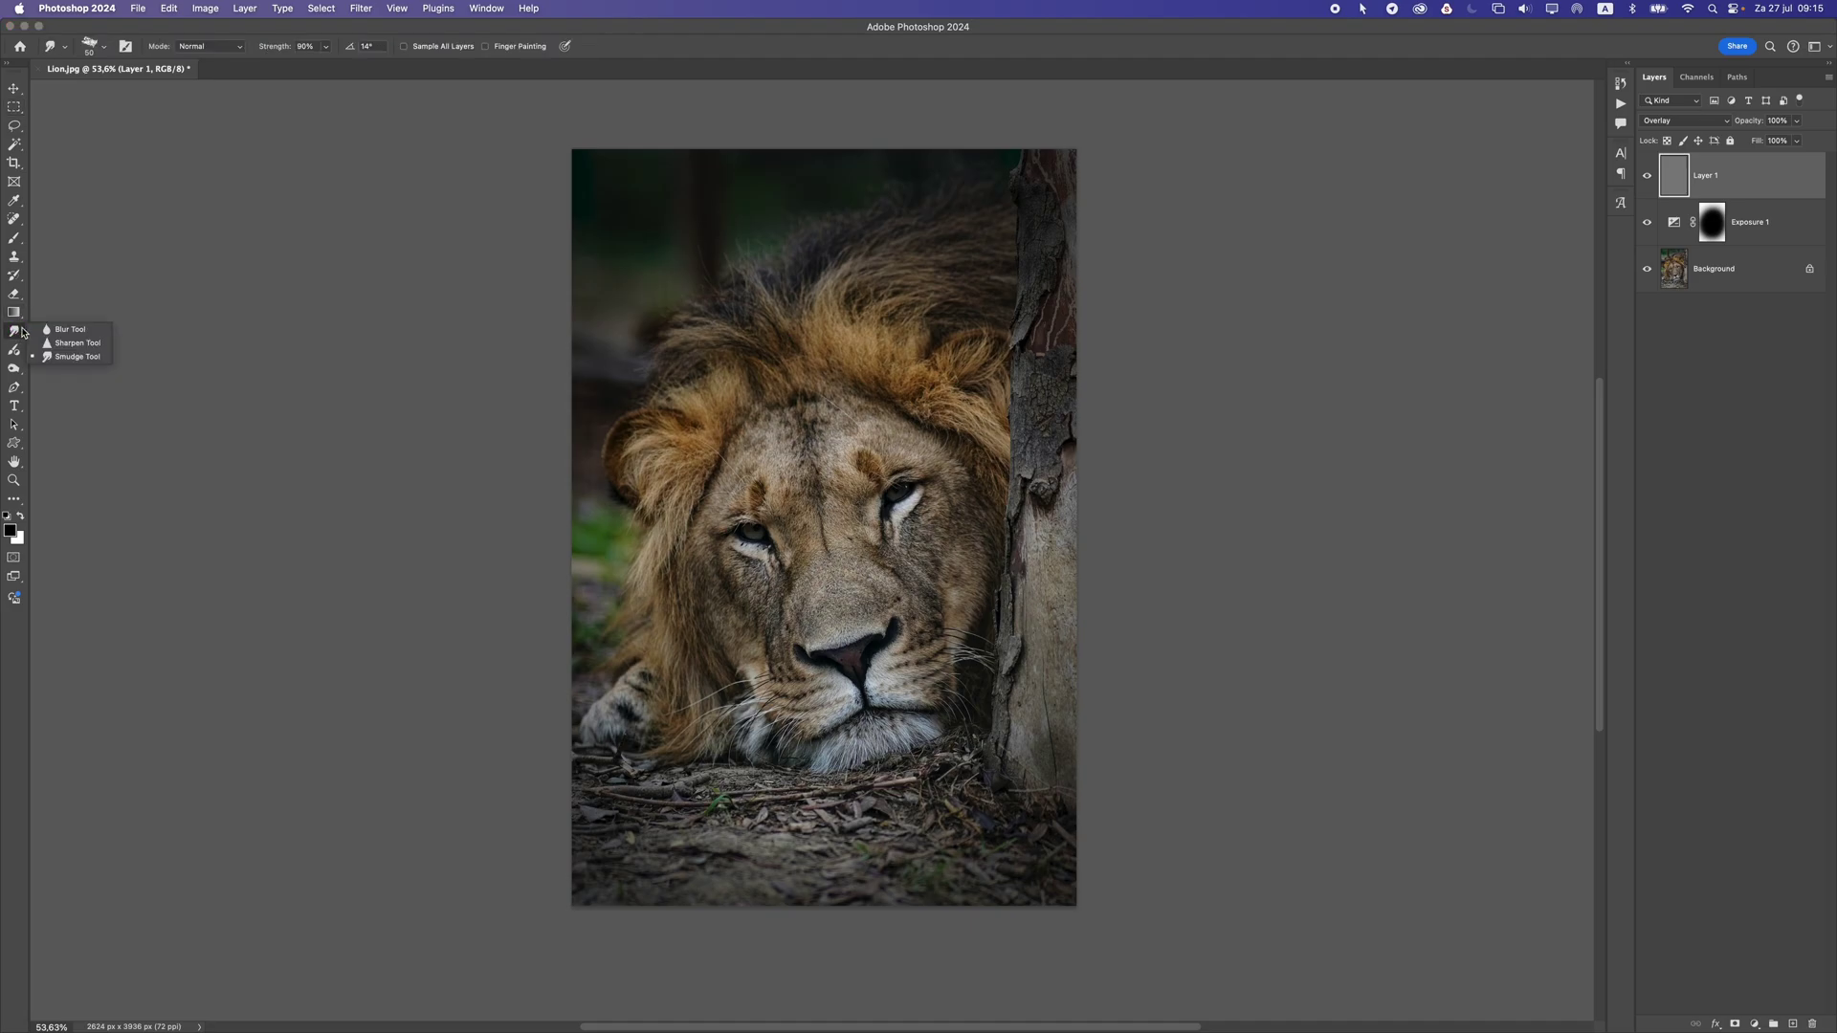
left_click(15, 314)
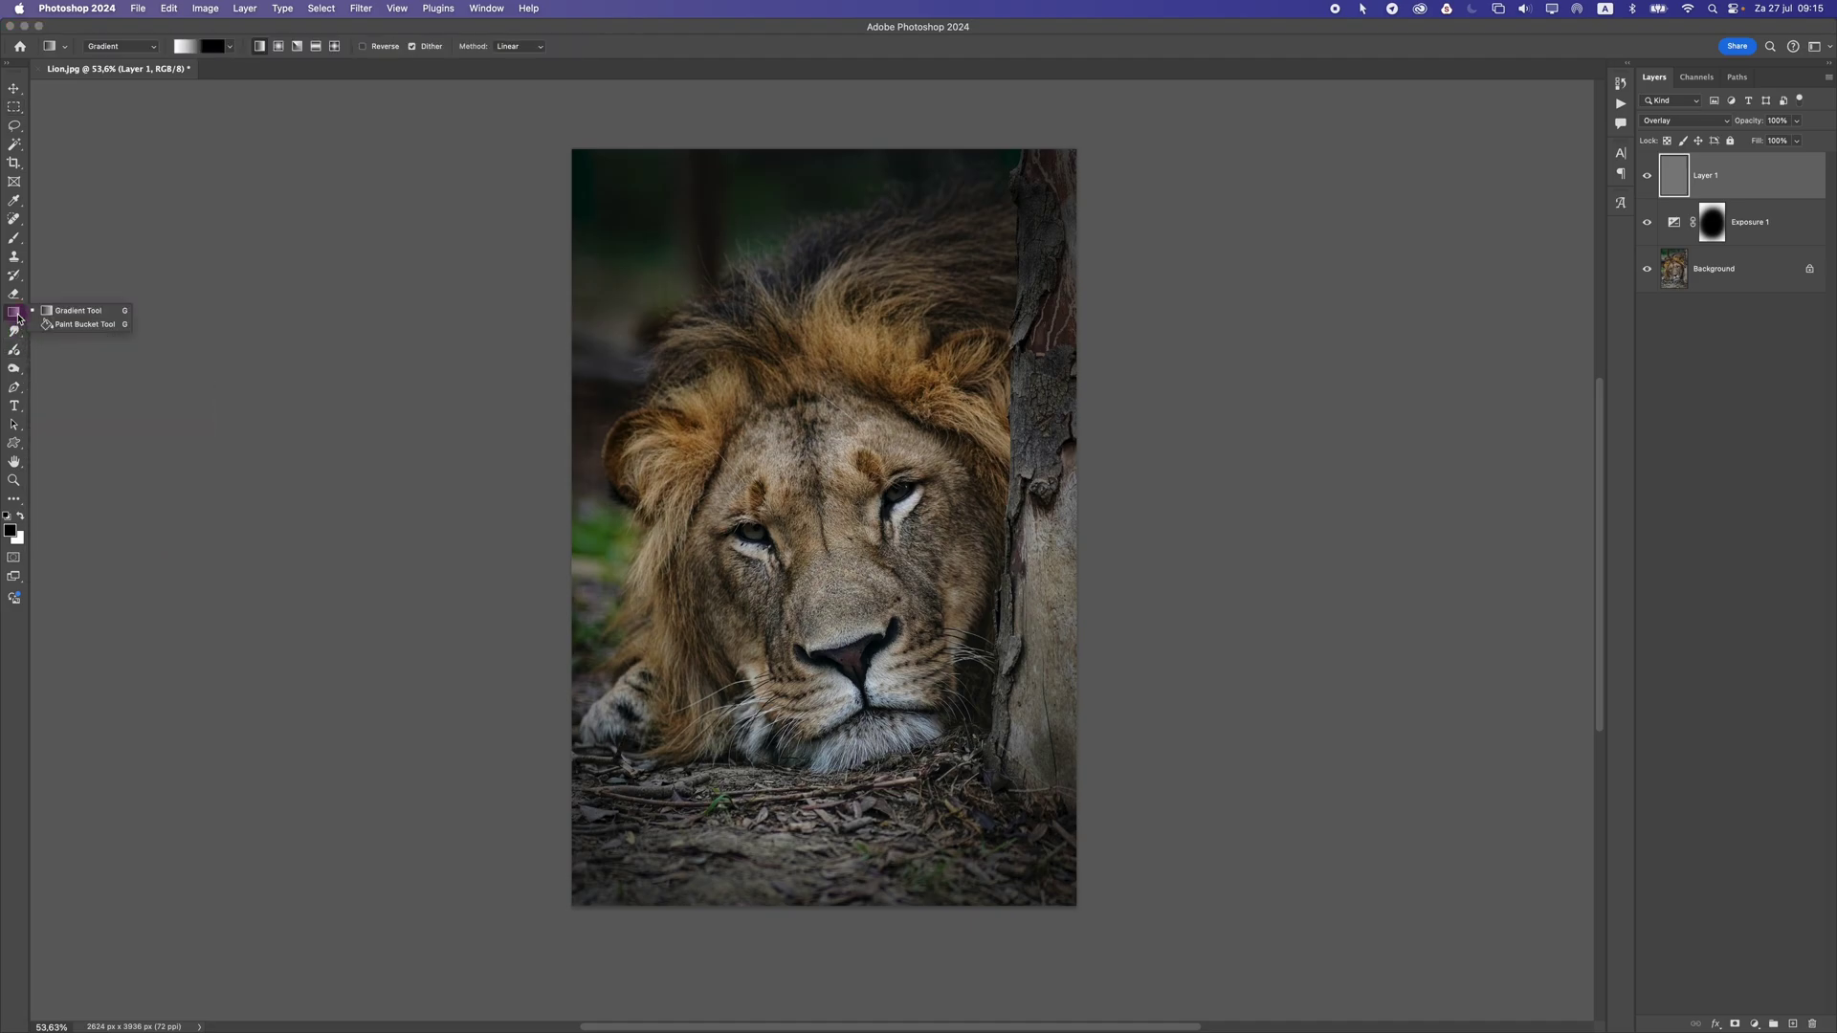
left_click(16, 298)
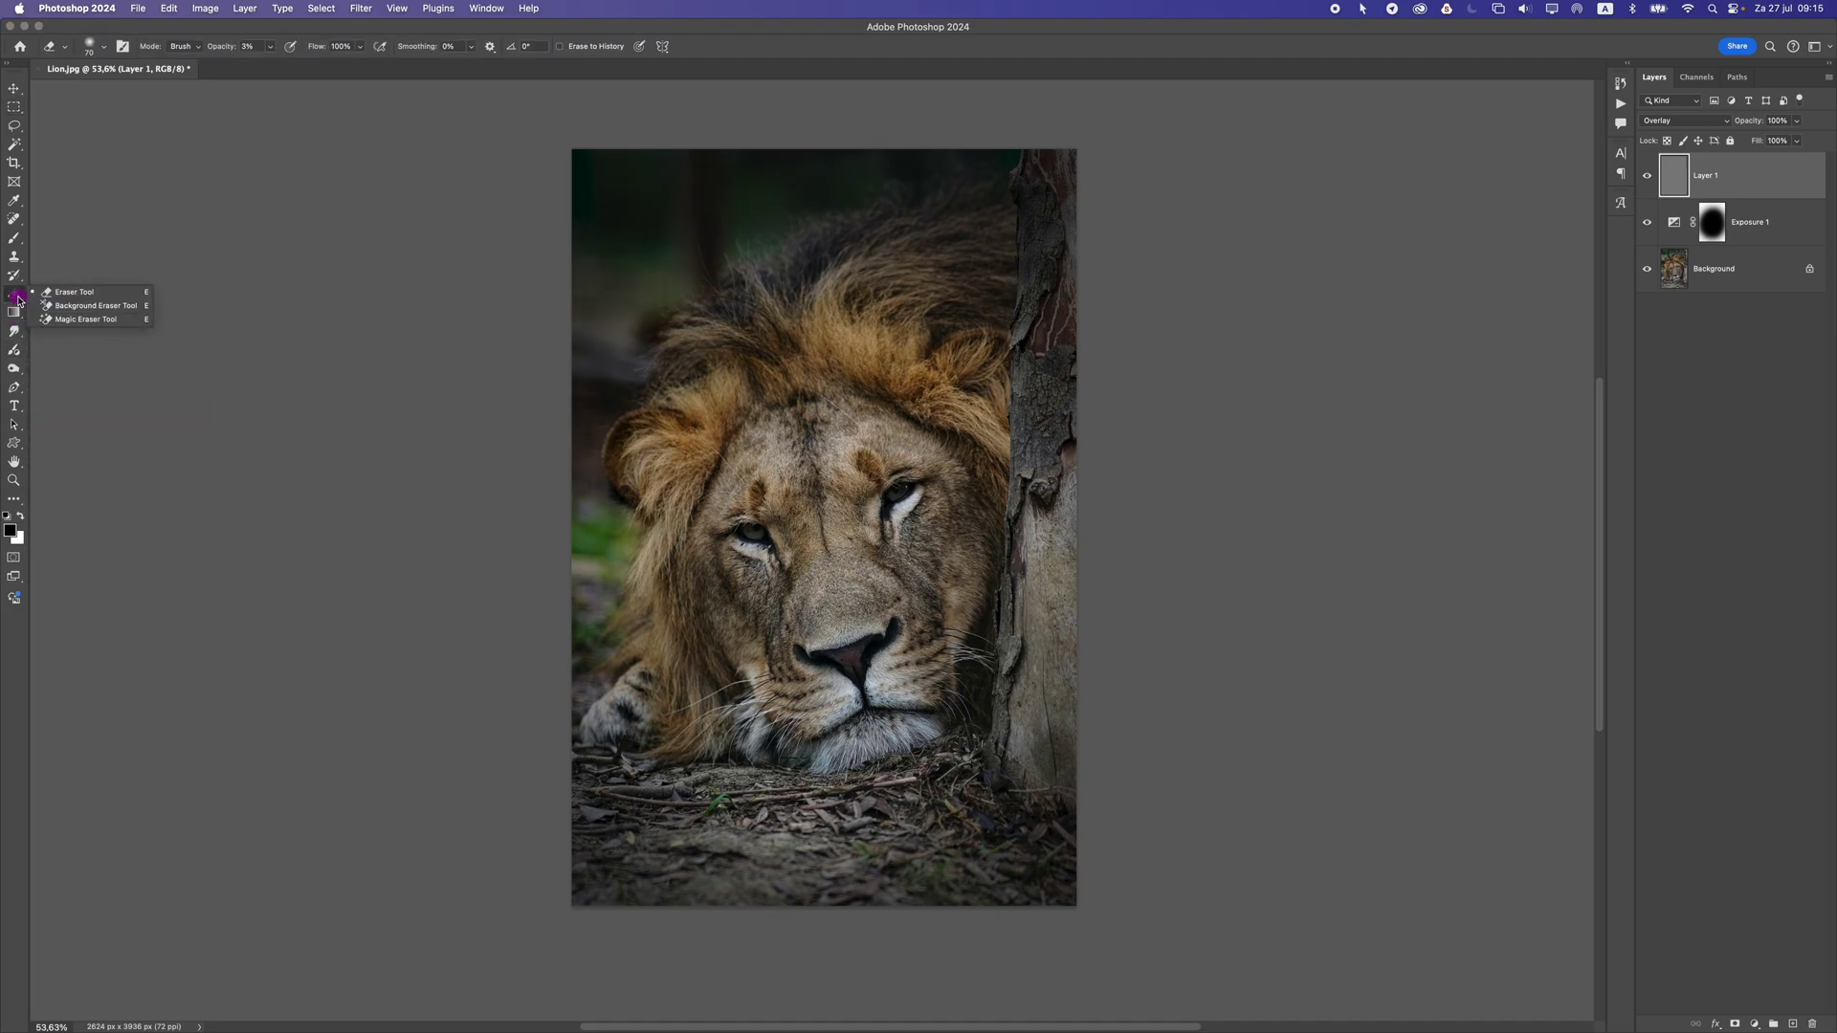
left_click(16, 370)
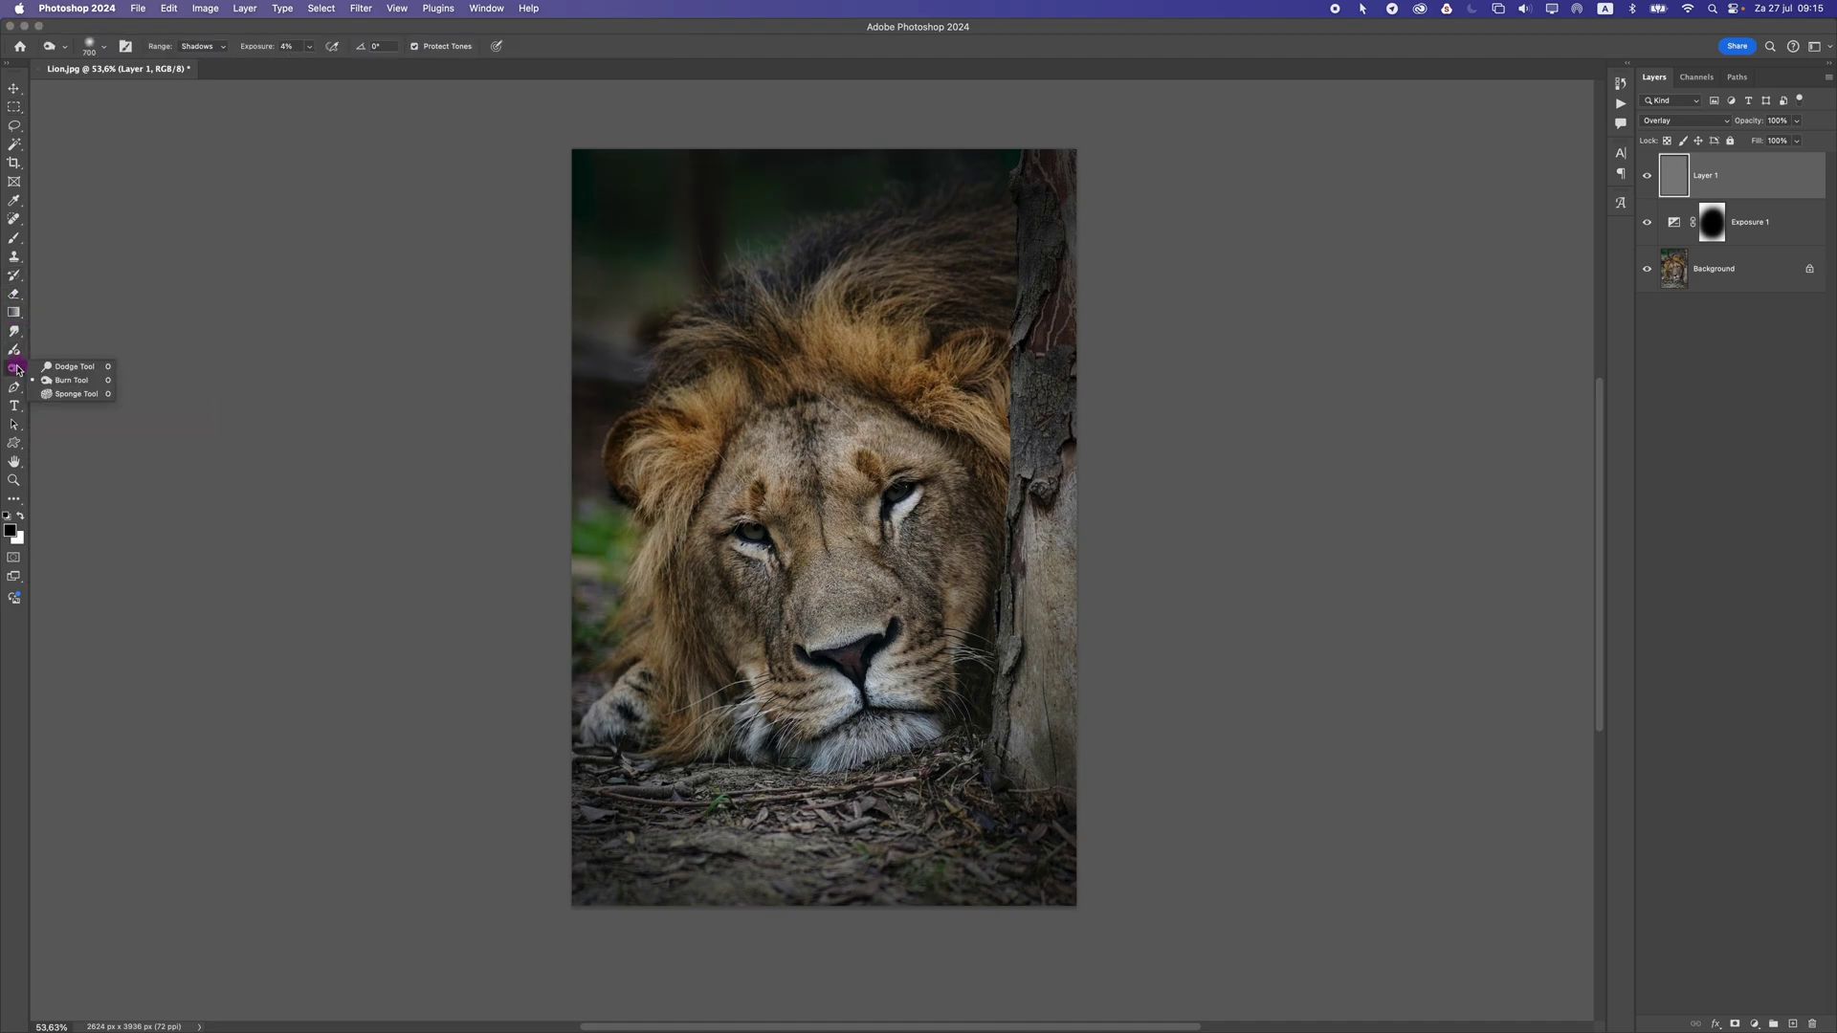
left_click(82, 382)
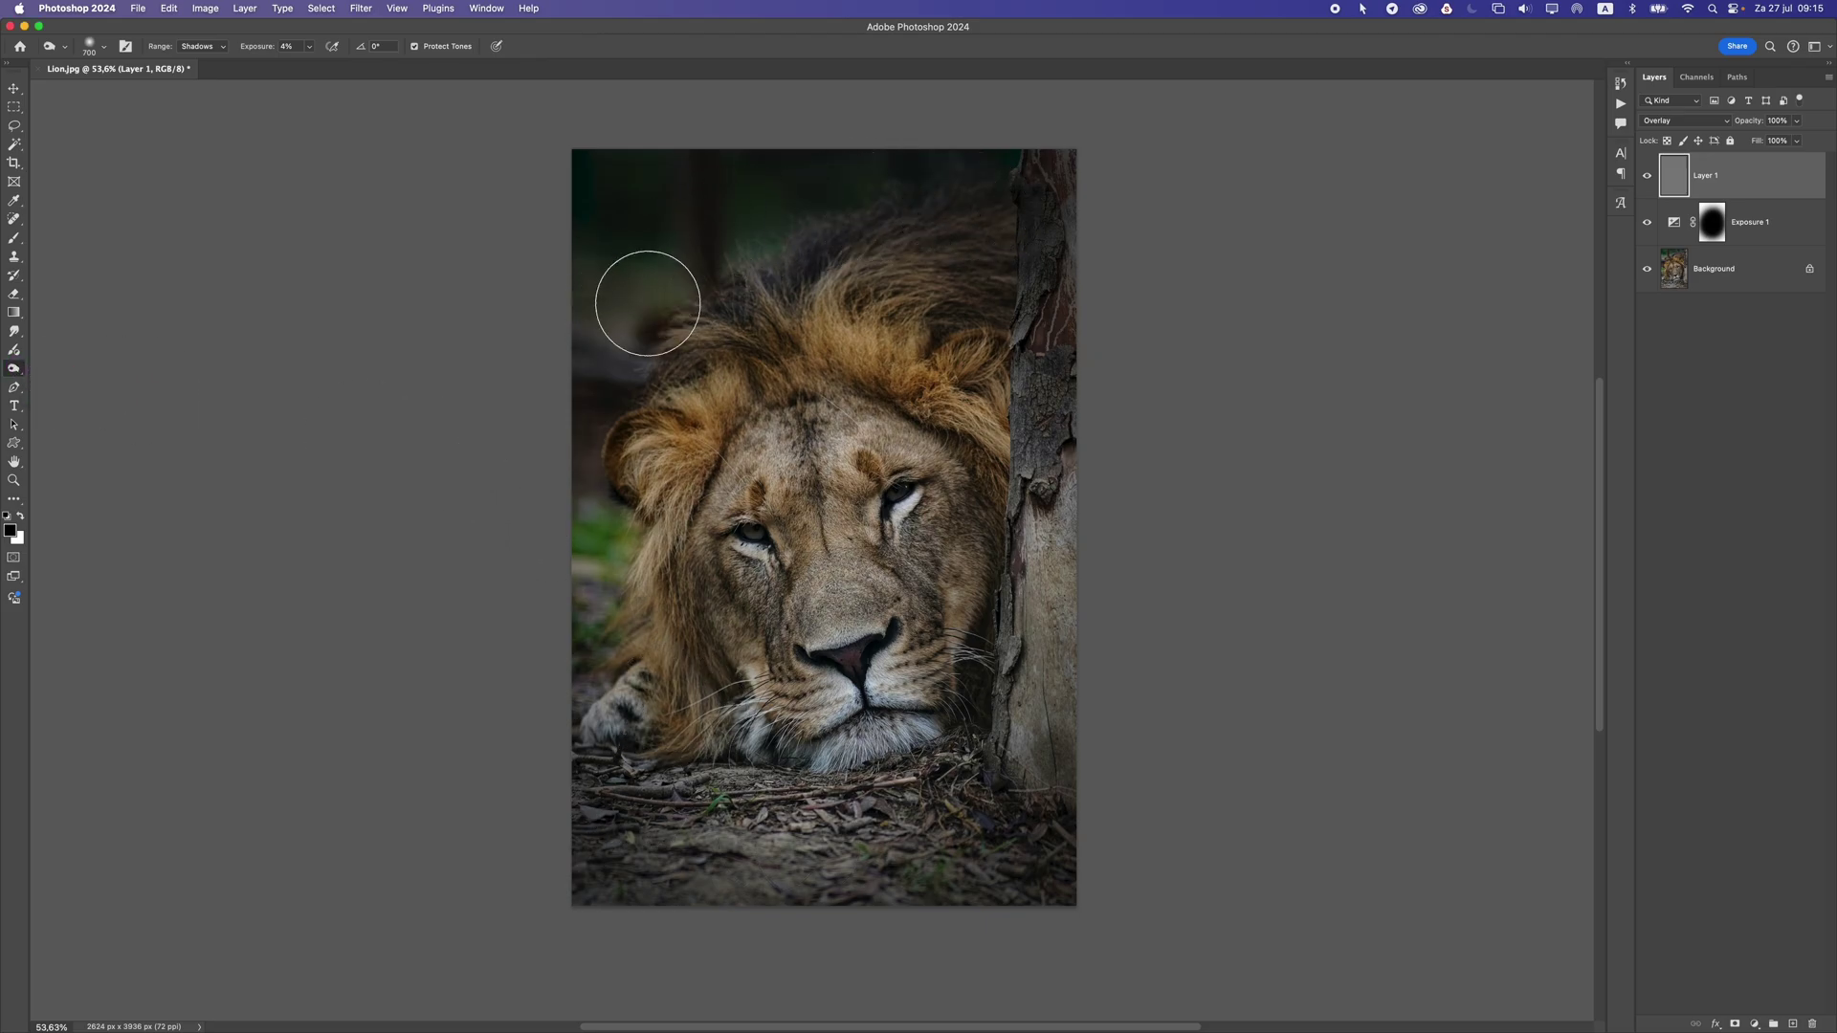
- Set the Burn tool's range to Highlights and its exposure to 39%
left_click(217, 45)
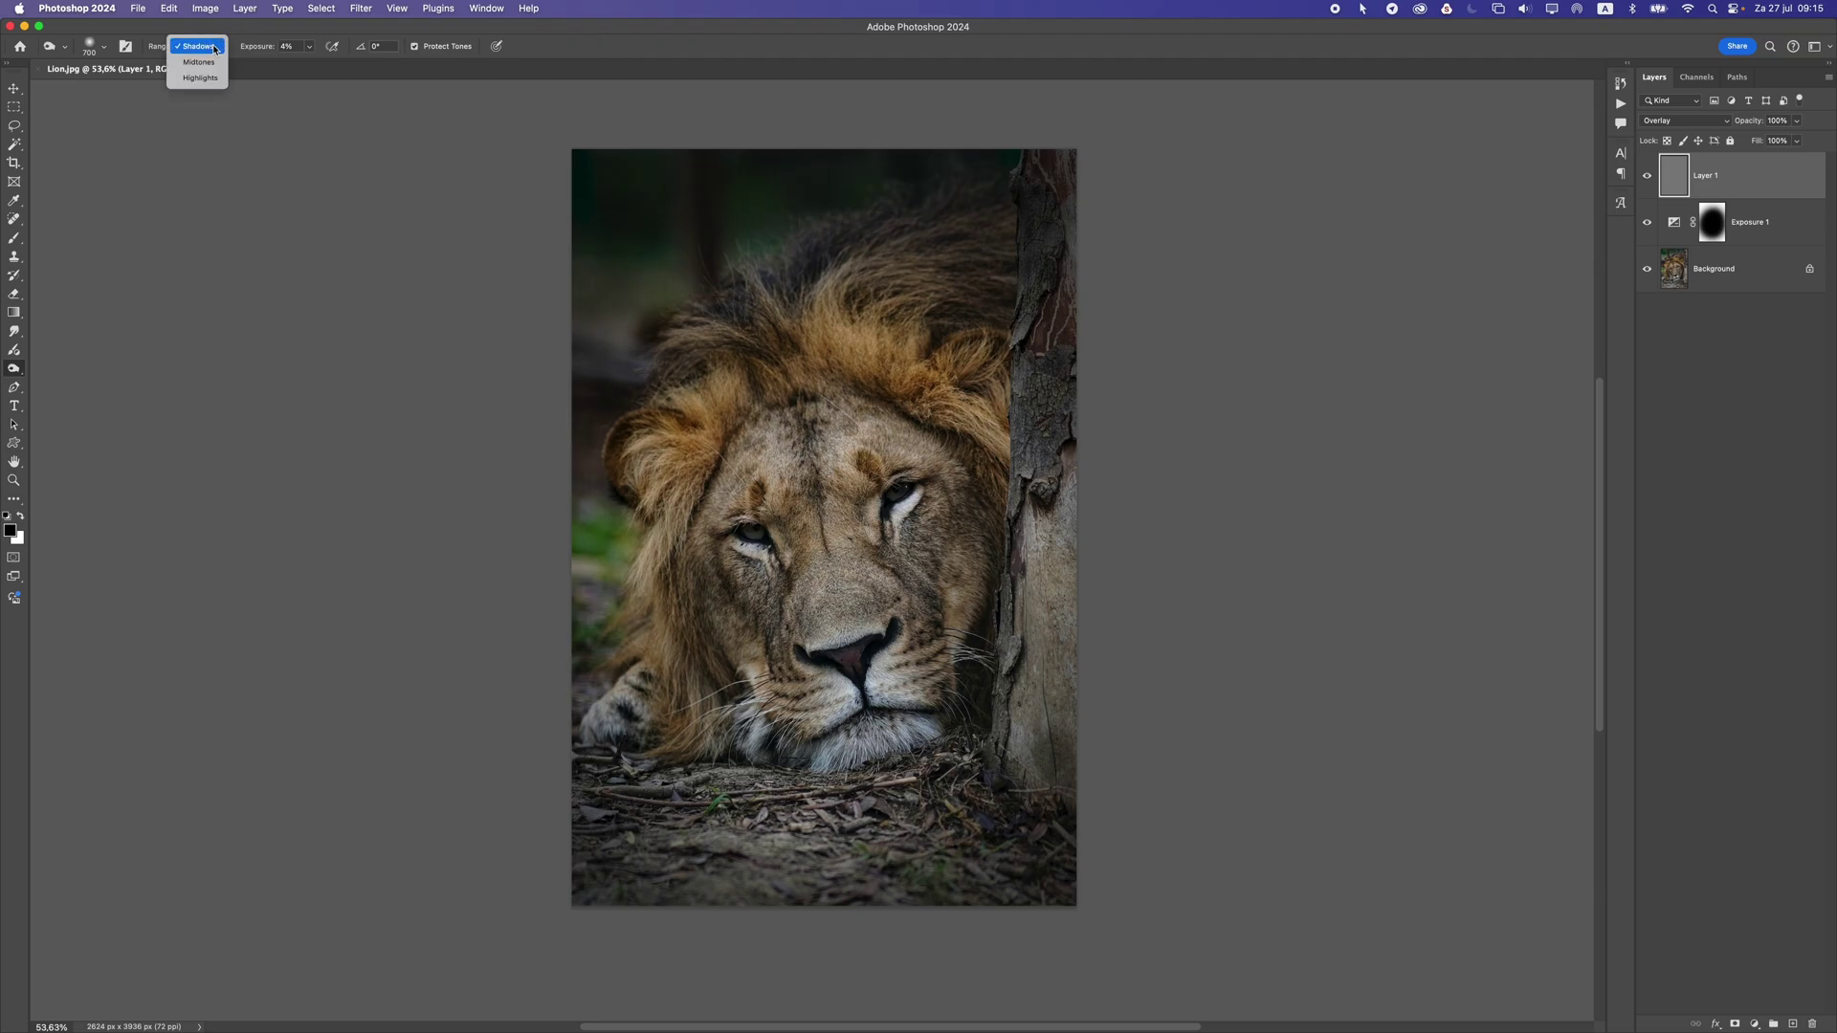
left_click(203, 32)
left_click(200, 47)
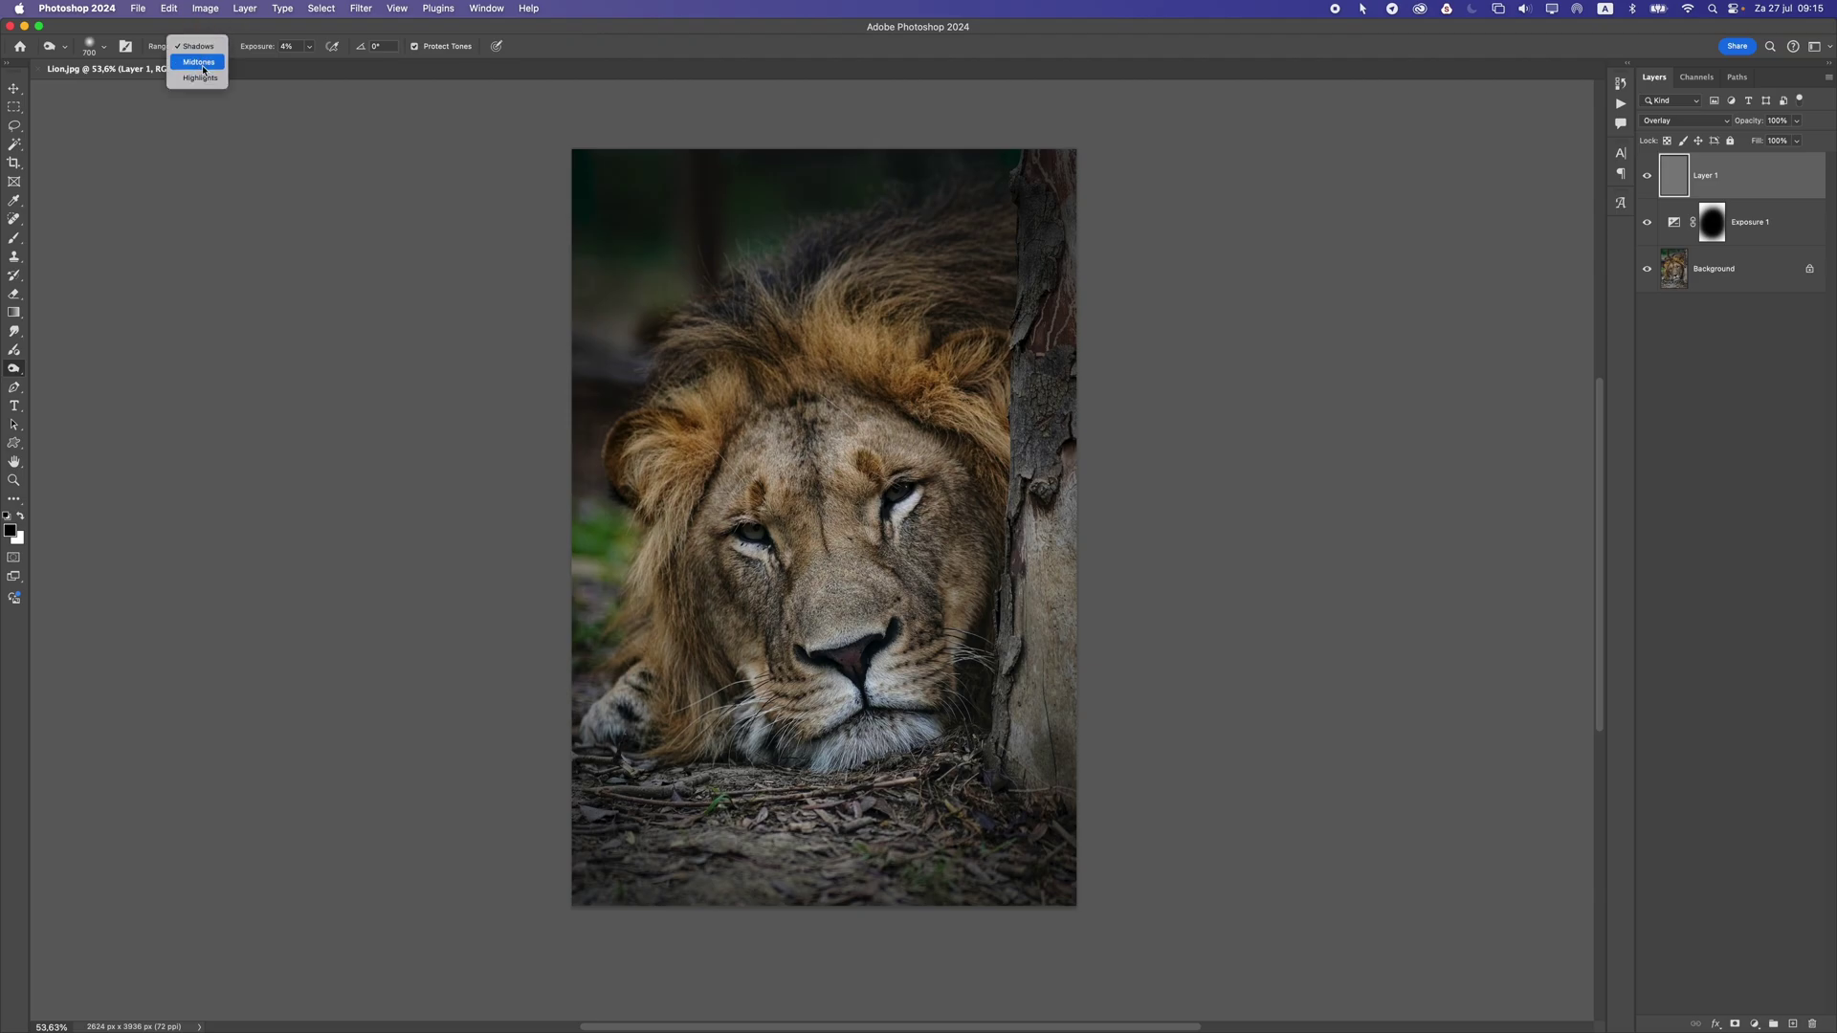
left_click(205, 77)
left_click(207, 78)
left_click(309, 46)
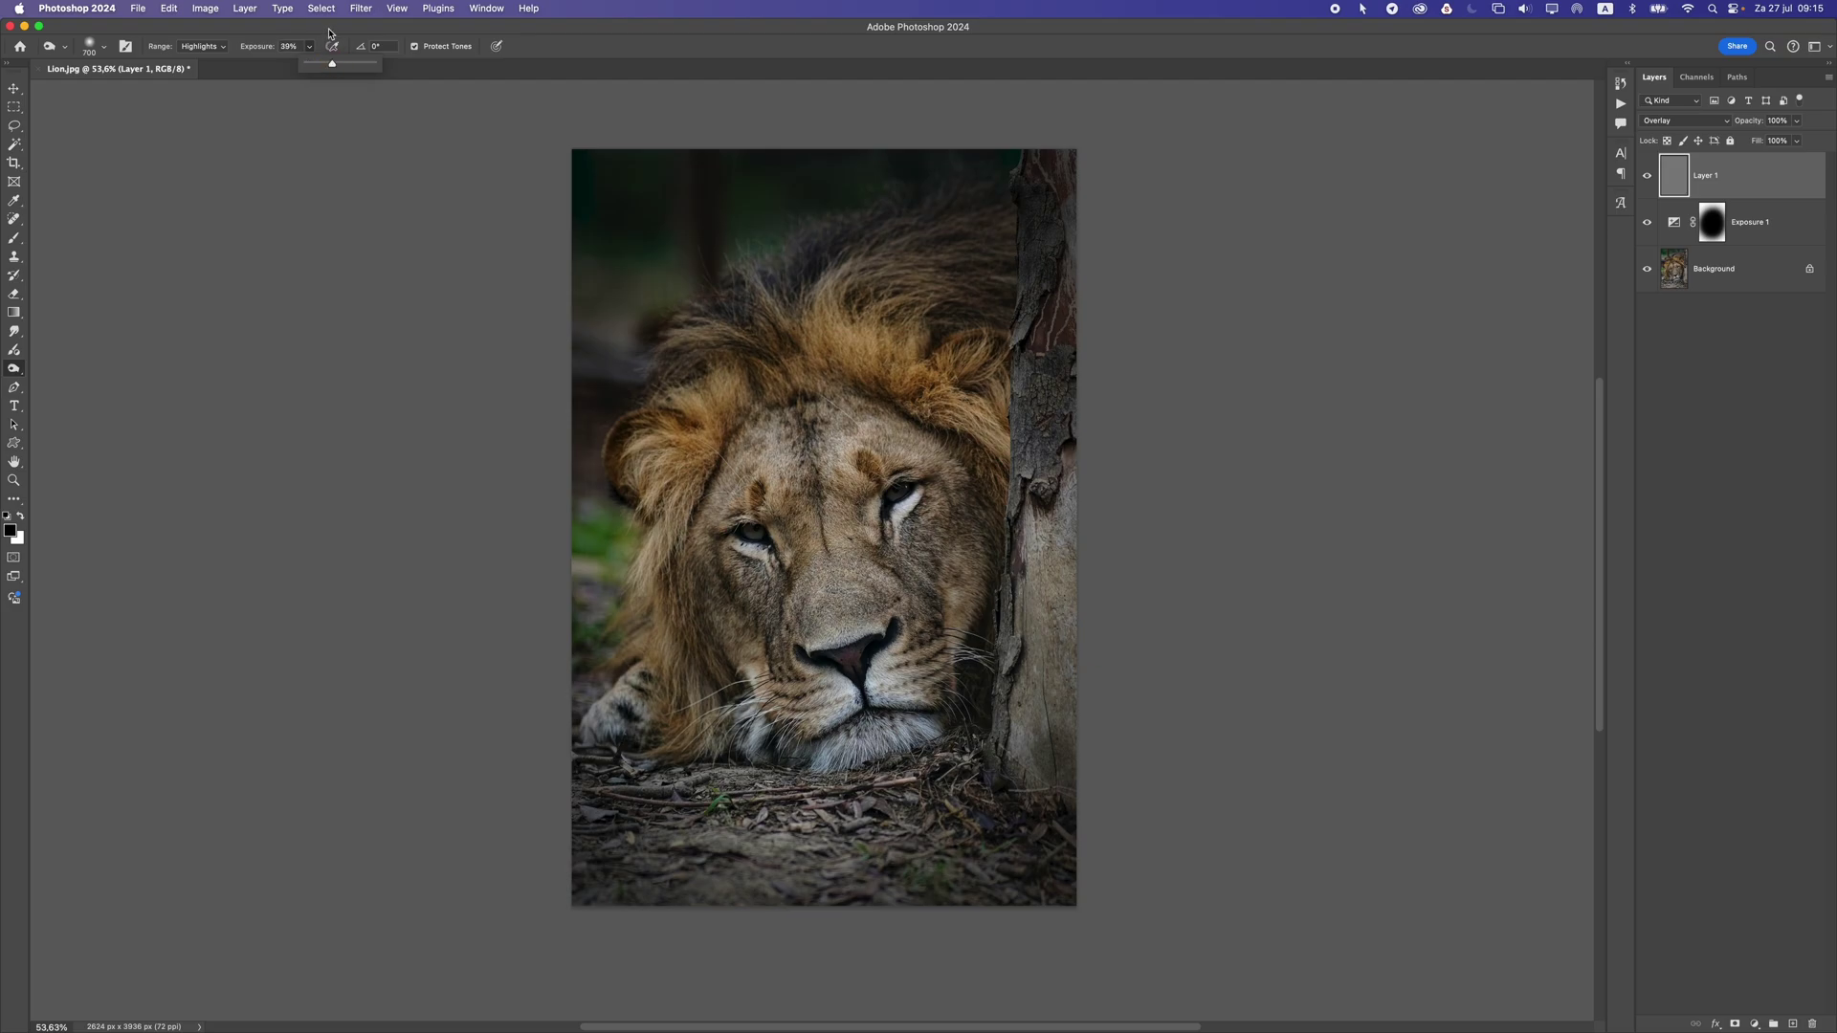
- Enlarge the Burn brush to 1500 px and darken the ground and the tree trunk along the photo's edges
key("bracketright")
key("bracketright")
key("bracketright")
key("bracketright")
key("bracketright")
key("bracketright")
left_click_drag(611, 828, 612, 826)
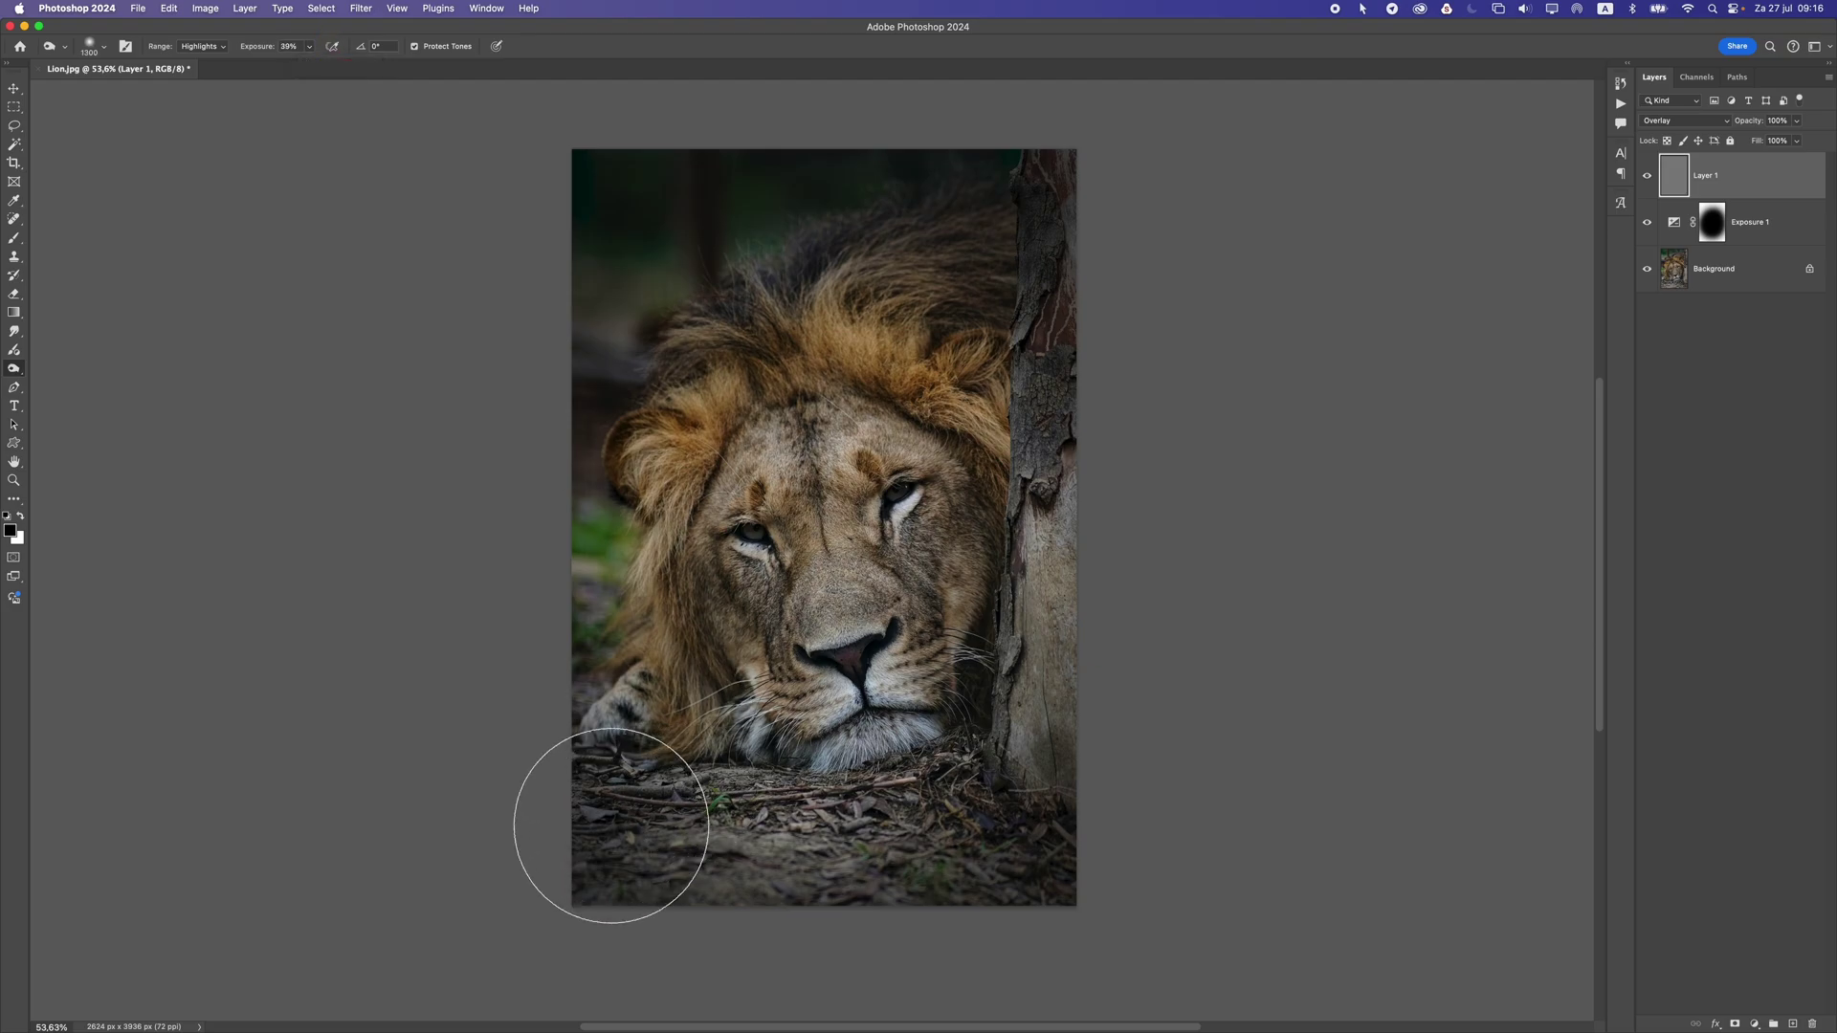
key("bracketright")
key("bracketright")
mouse_move(1283, 734)
left_mouse_down()
mouse_move(728, 976)
mouse_move(1271, 771)
mouse_move(760, 910)
mouse_move(1258, 896)
mouse_move(1343, 861)
mouse_move(1157, 730)
mouse_move(1172, 799)
mouse_move(1106, 228)
mouse_move(1116, 838)
mouse_move(1119, 261)
mouse_move(1110, 791)
mouse_move(1133, 703)
mouse_move(1137, 192)
left_mouse_up()
- Reduce the brush to 1000 px and burn the trunk, the background above the mane and the area beside the lion
key("bracketleft")
key("bracketleft")
key("bracketleft")
key("bracketleft")
key("bracketleft")
mouse_move(1122, 419)
left_mouse_down()
mouse_move(1083, 540)
mouse_move(1104, 261)
mouse_move(1107, 330)
mouse_move(1091, 275)
left_mouse_up()
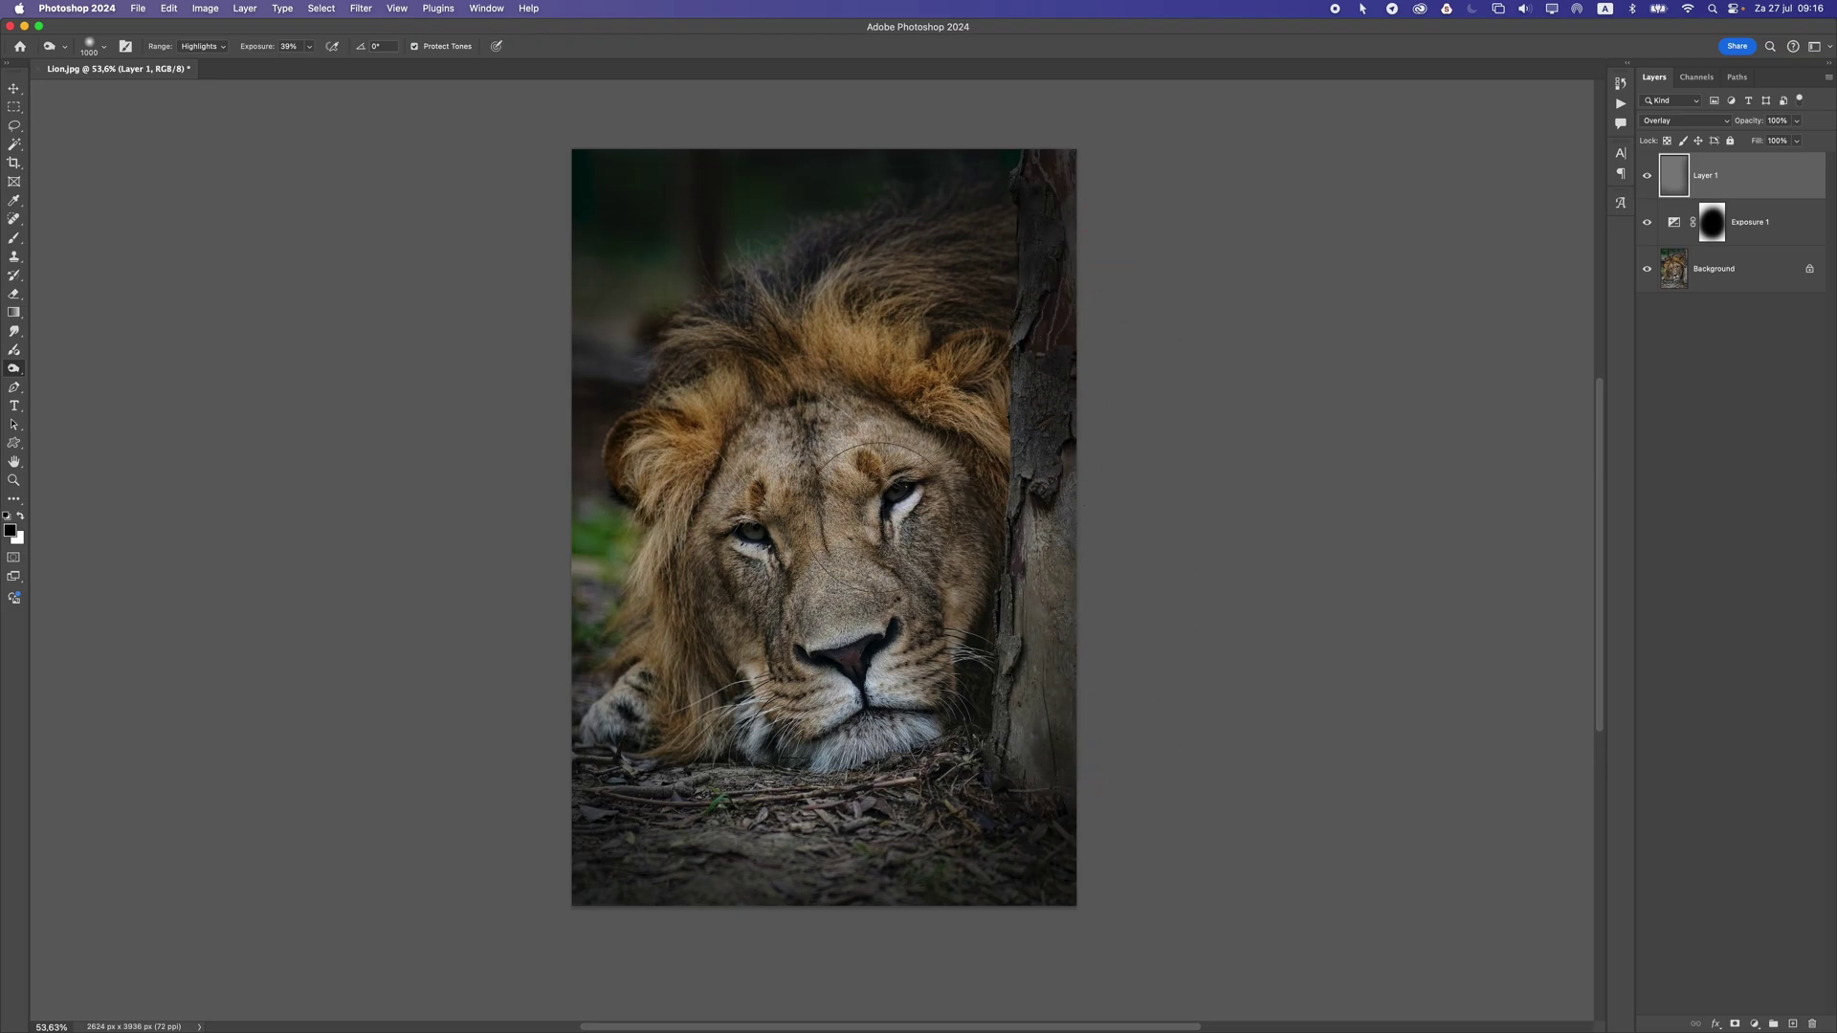
mouse_move(923, 205)
left_mouse_down()
mouse_move(646, 259)
mouse_move(538, 328)
mouse_move(932, 137)
mouse_move(644, 250)
mouse_move(612, 223)
mouse_move(546, 604)
mouse_move(597, 556)
mouse_move(463, 376)
mouse_move(507, 704)
mouse_move(495, 843)
mouse_move(842, 899)
mouse_move(681, 859)
left_mouse_up()
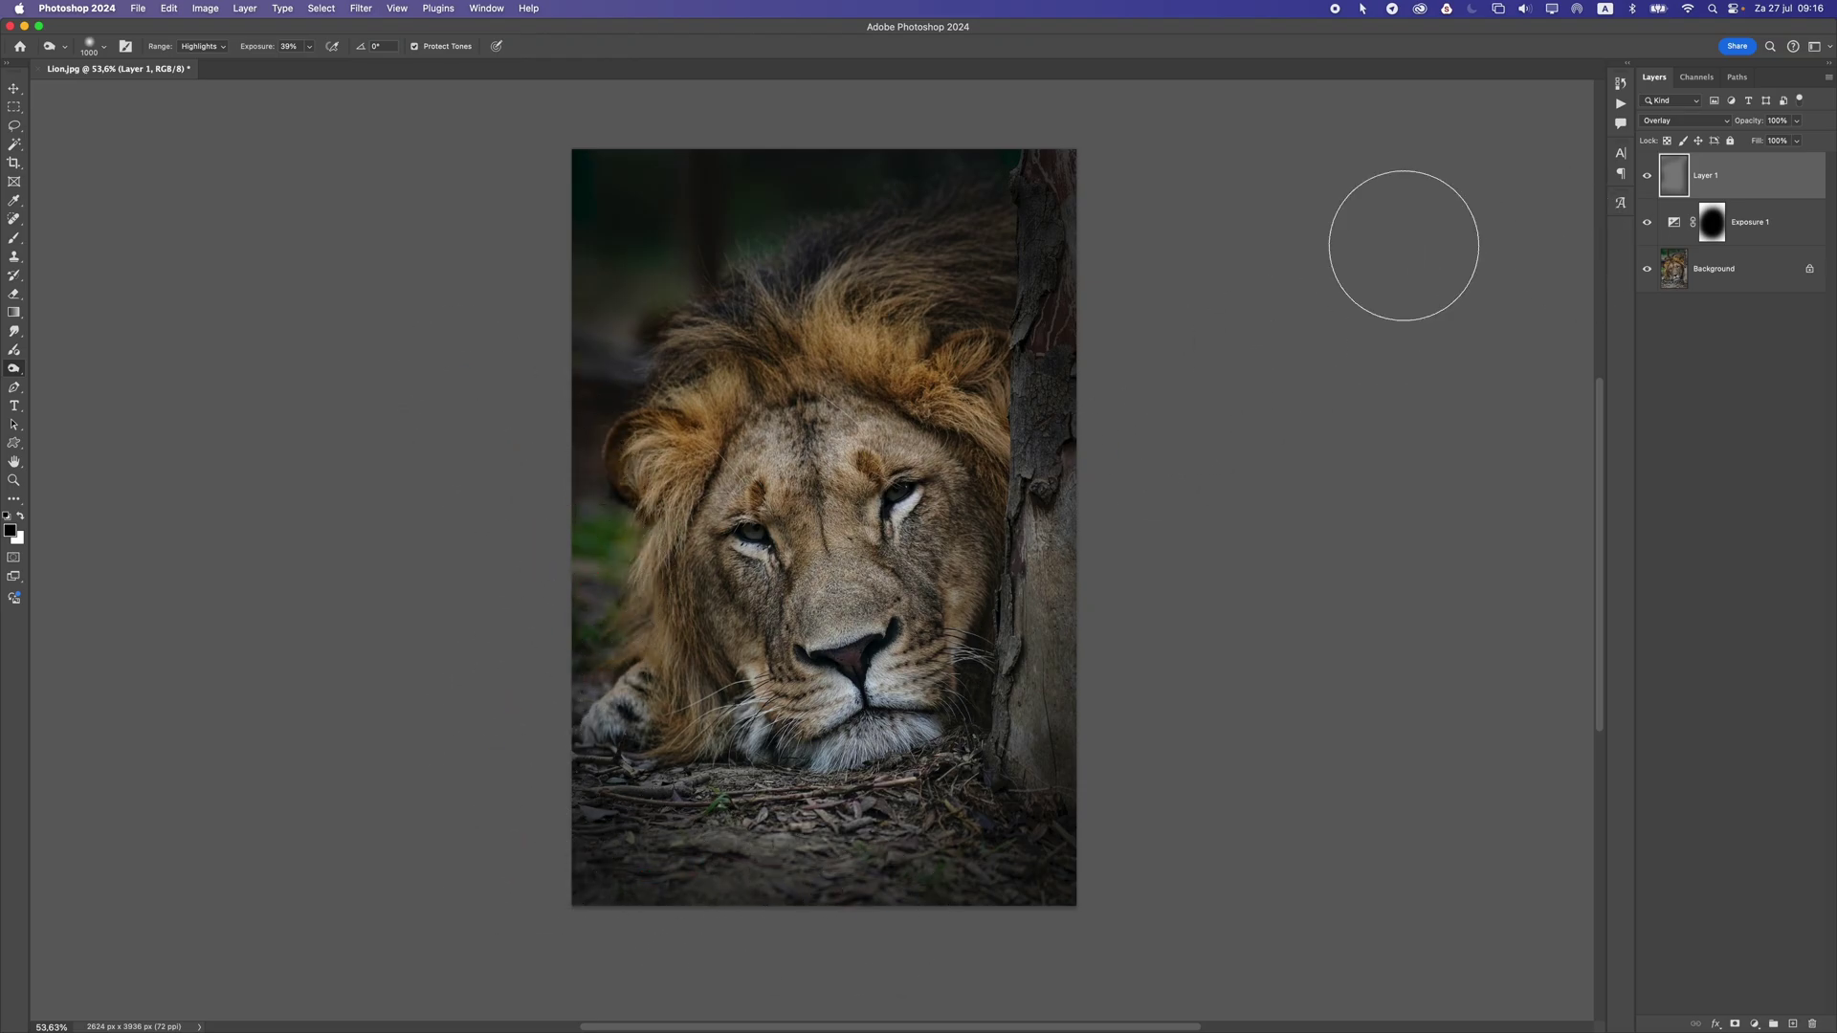
mouse_move(911, 319)
left_mouse_down()
mouse_move(644, 214)
mouse_move(858, 112)
left_mouse_up()
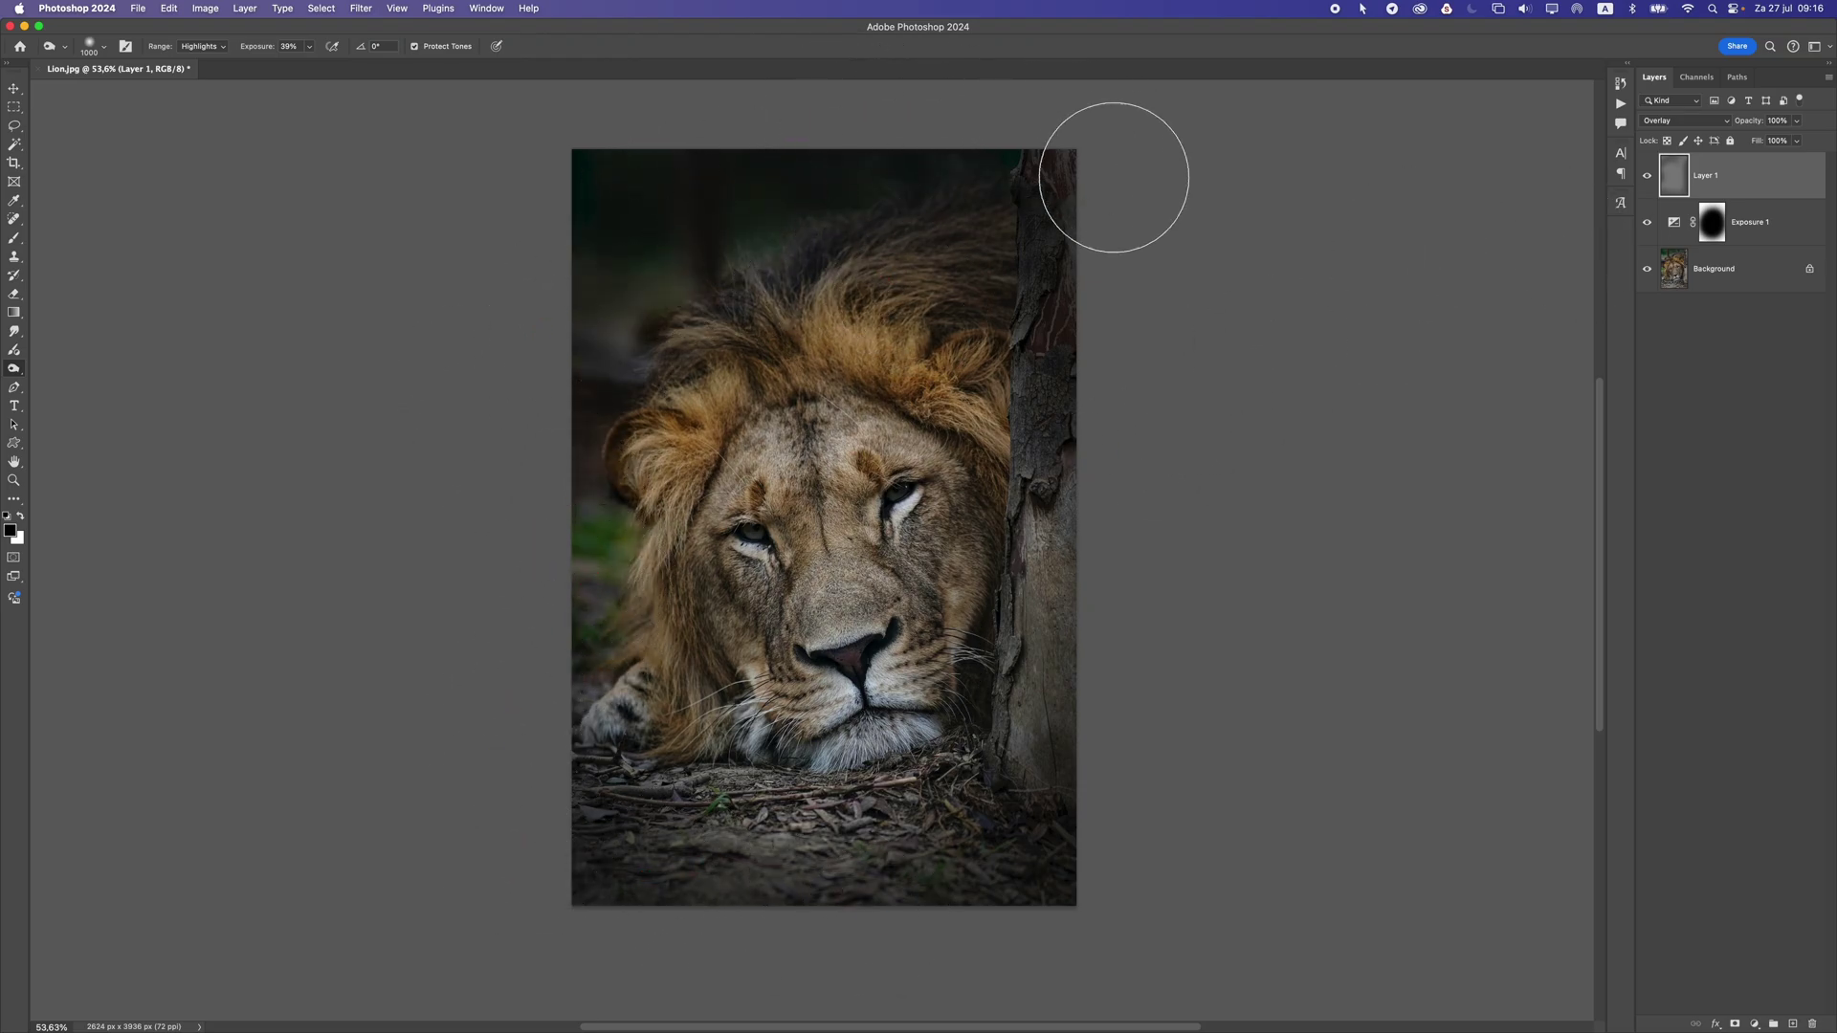
- Change the Burn tool's range to Midtones and its exposure to 16%
left_click(228, 49)
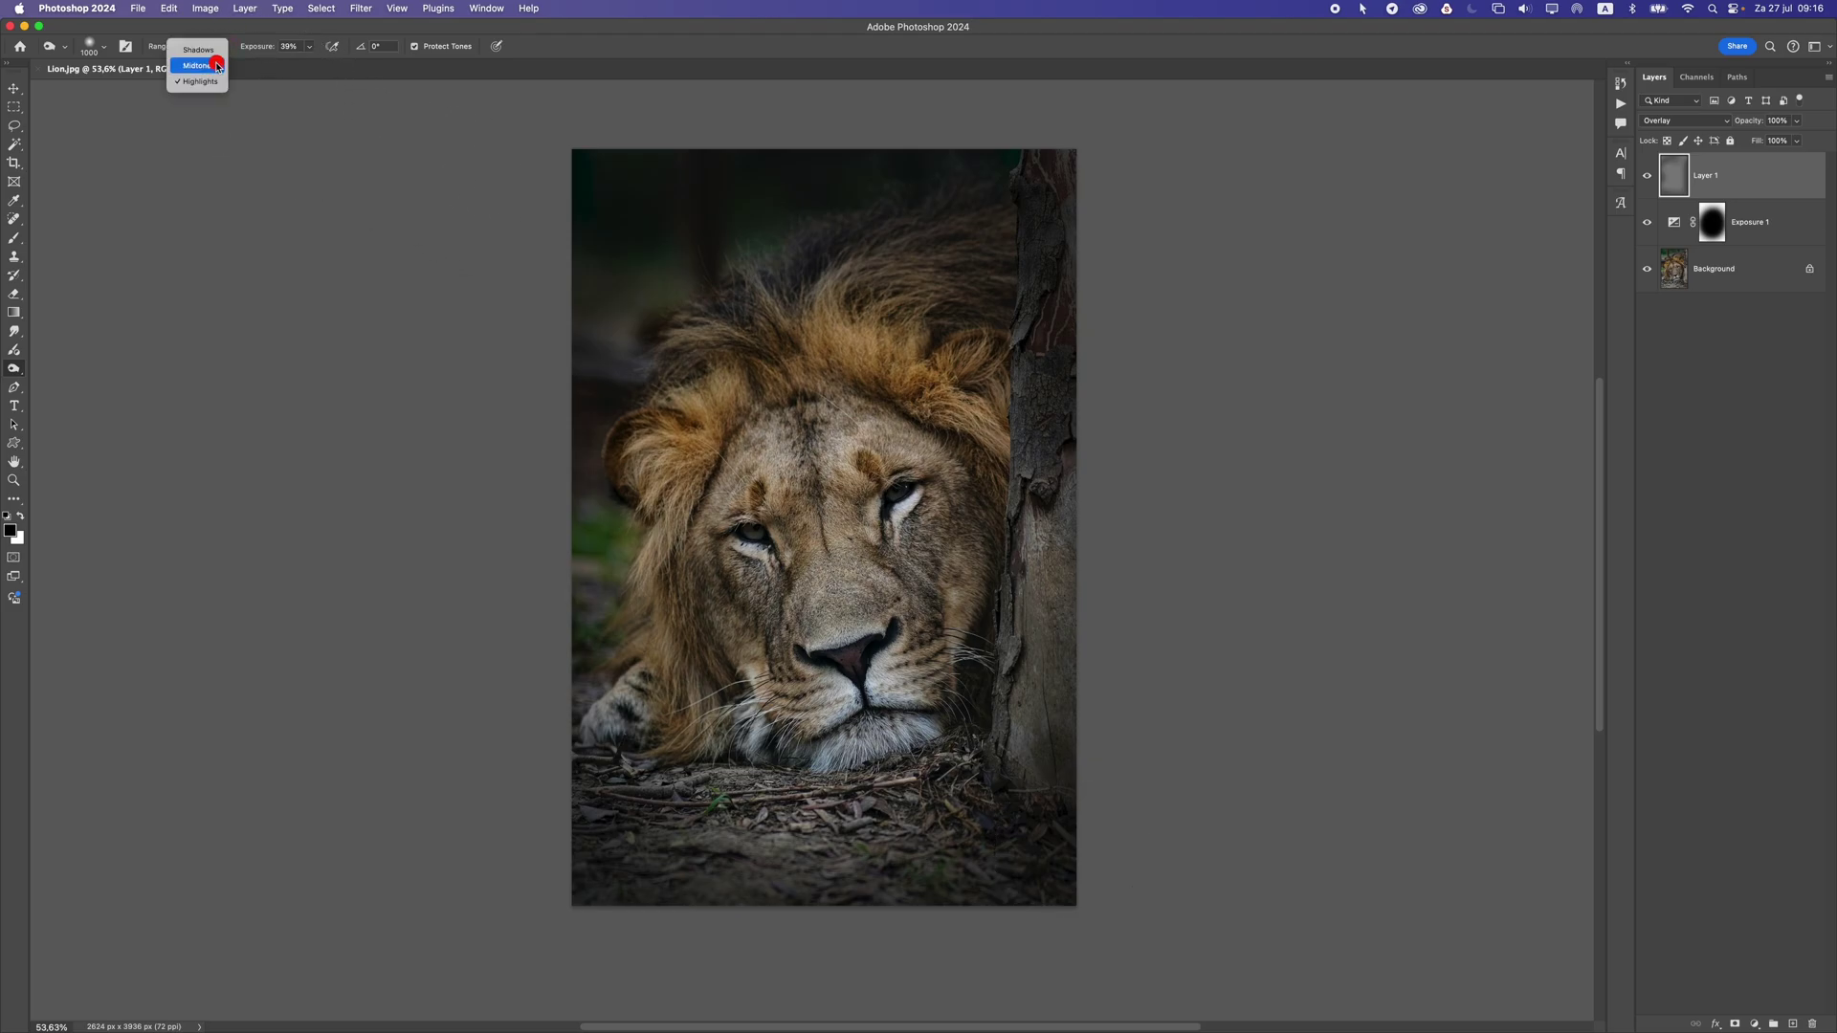
left_click(217, 66)
left_click(309, 47)
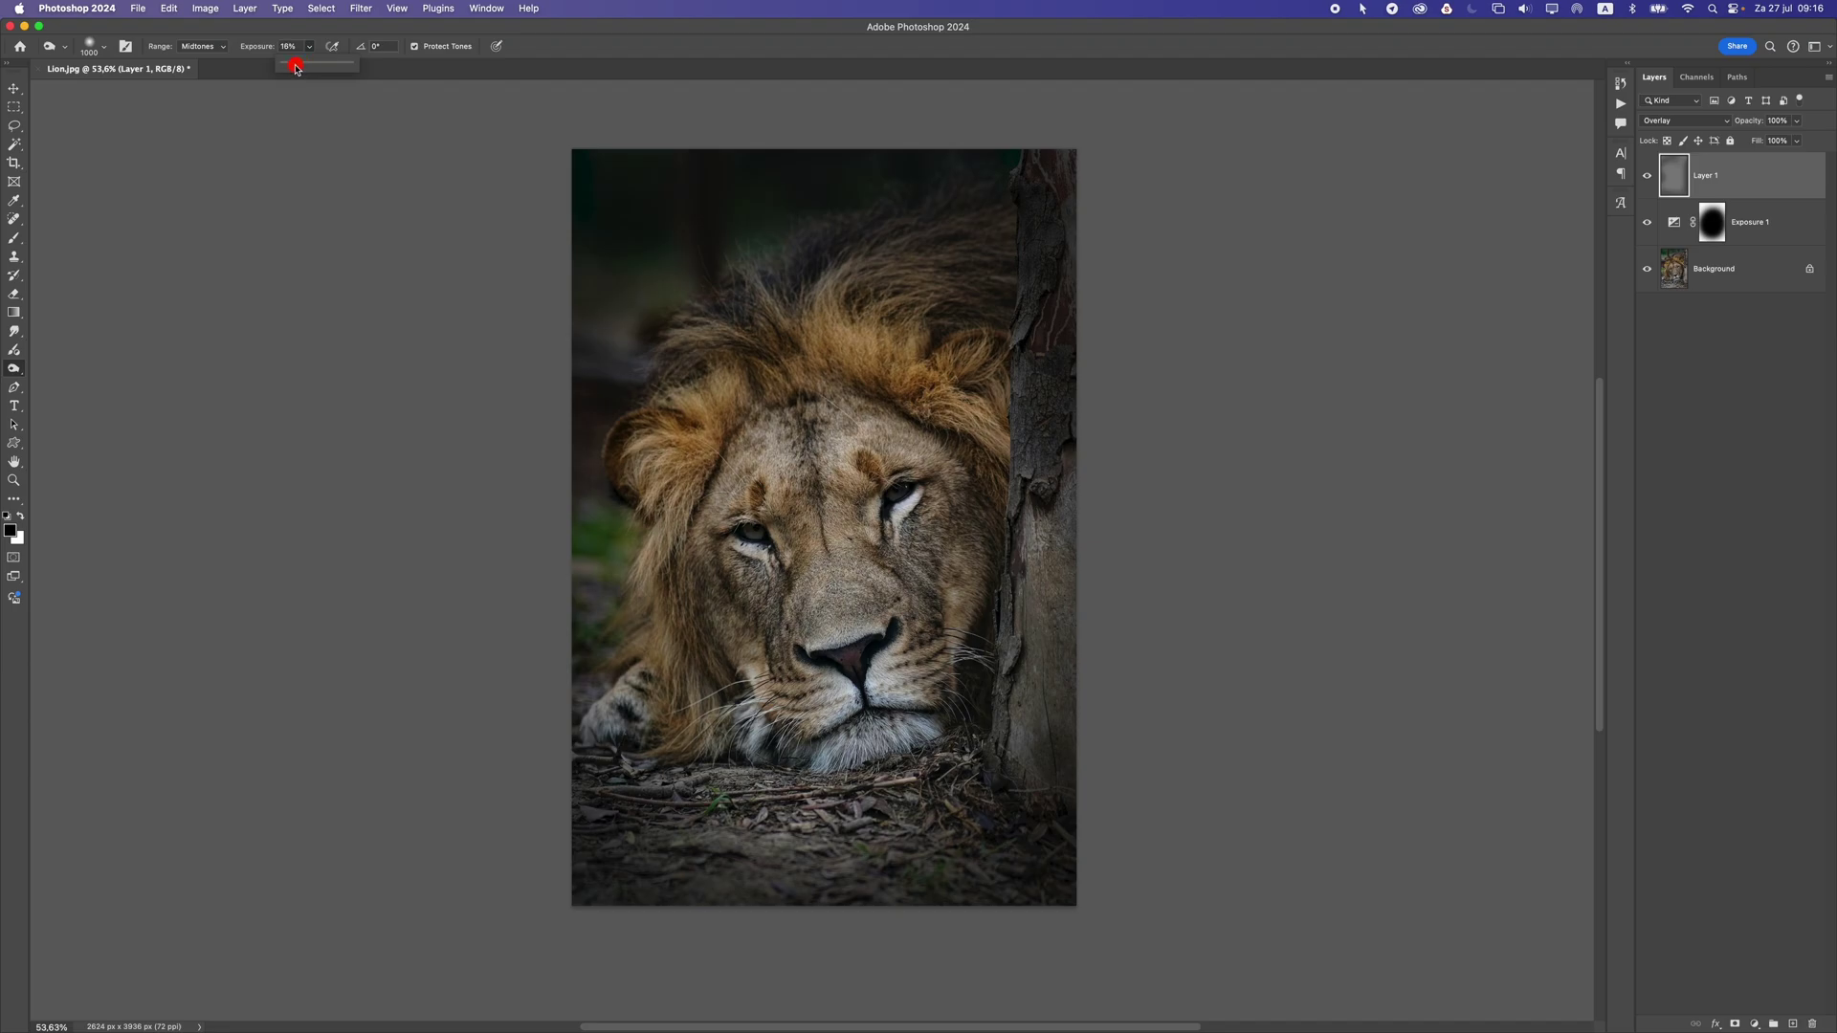
left_click(317, 32)
- Enlarge the brush to 1300 px and burn the midtones around the photo's borders
key("bracketright")
key("bracketright")
key("bracketright")
mouse_move(545, 371)
left_mouse_down()
mouse_move(948, 172)
mouse_move(1070, 238)
mouse_move(1083, 911)
left_mouse_up()
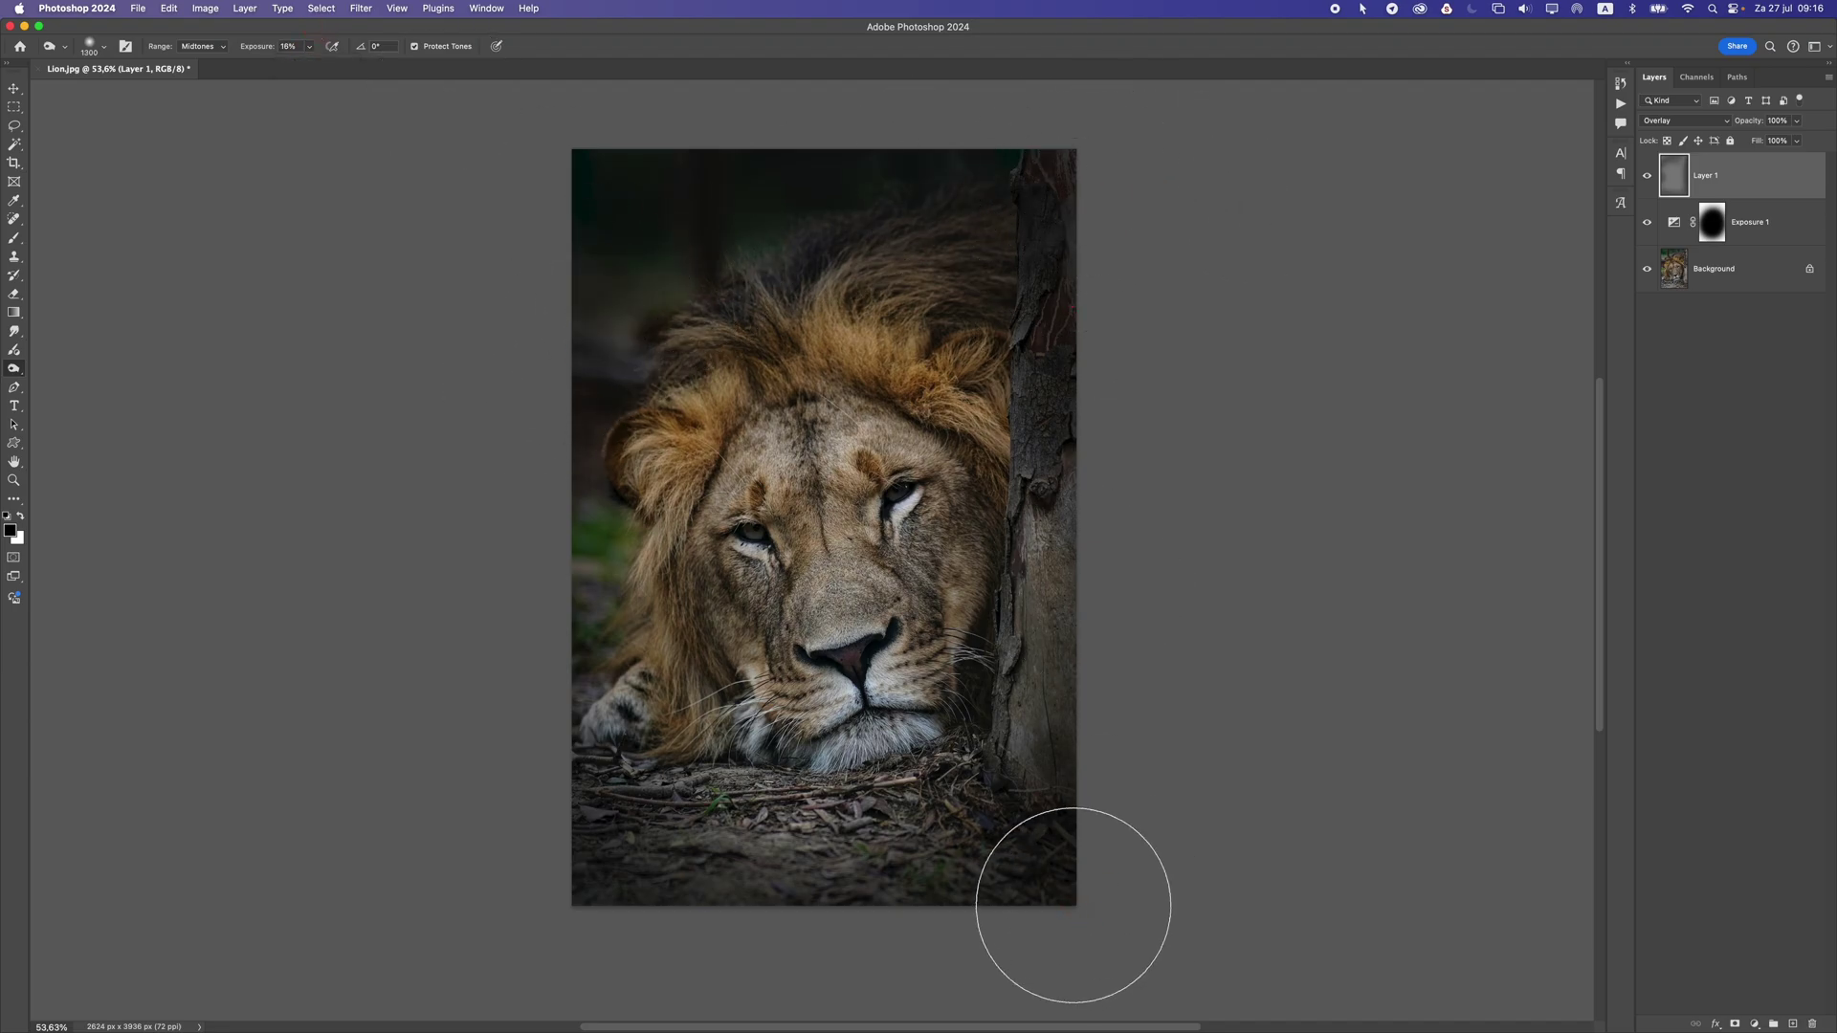
mouse_move(1126, 250)
left_mouse_down()
mouse_move(1084, 809)
mouse_move(1116, 838)
mouse_move(381, 863)
left_mouse_up()
mouse_move(535, 489)
left_mouse_down()
mouse_move(565, 615)
mouse_move(526, 488)
left_mouse_up()
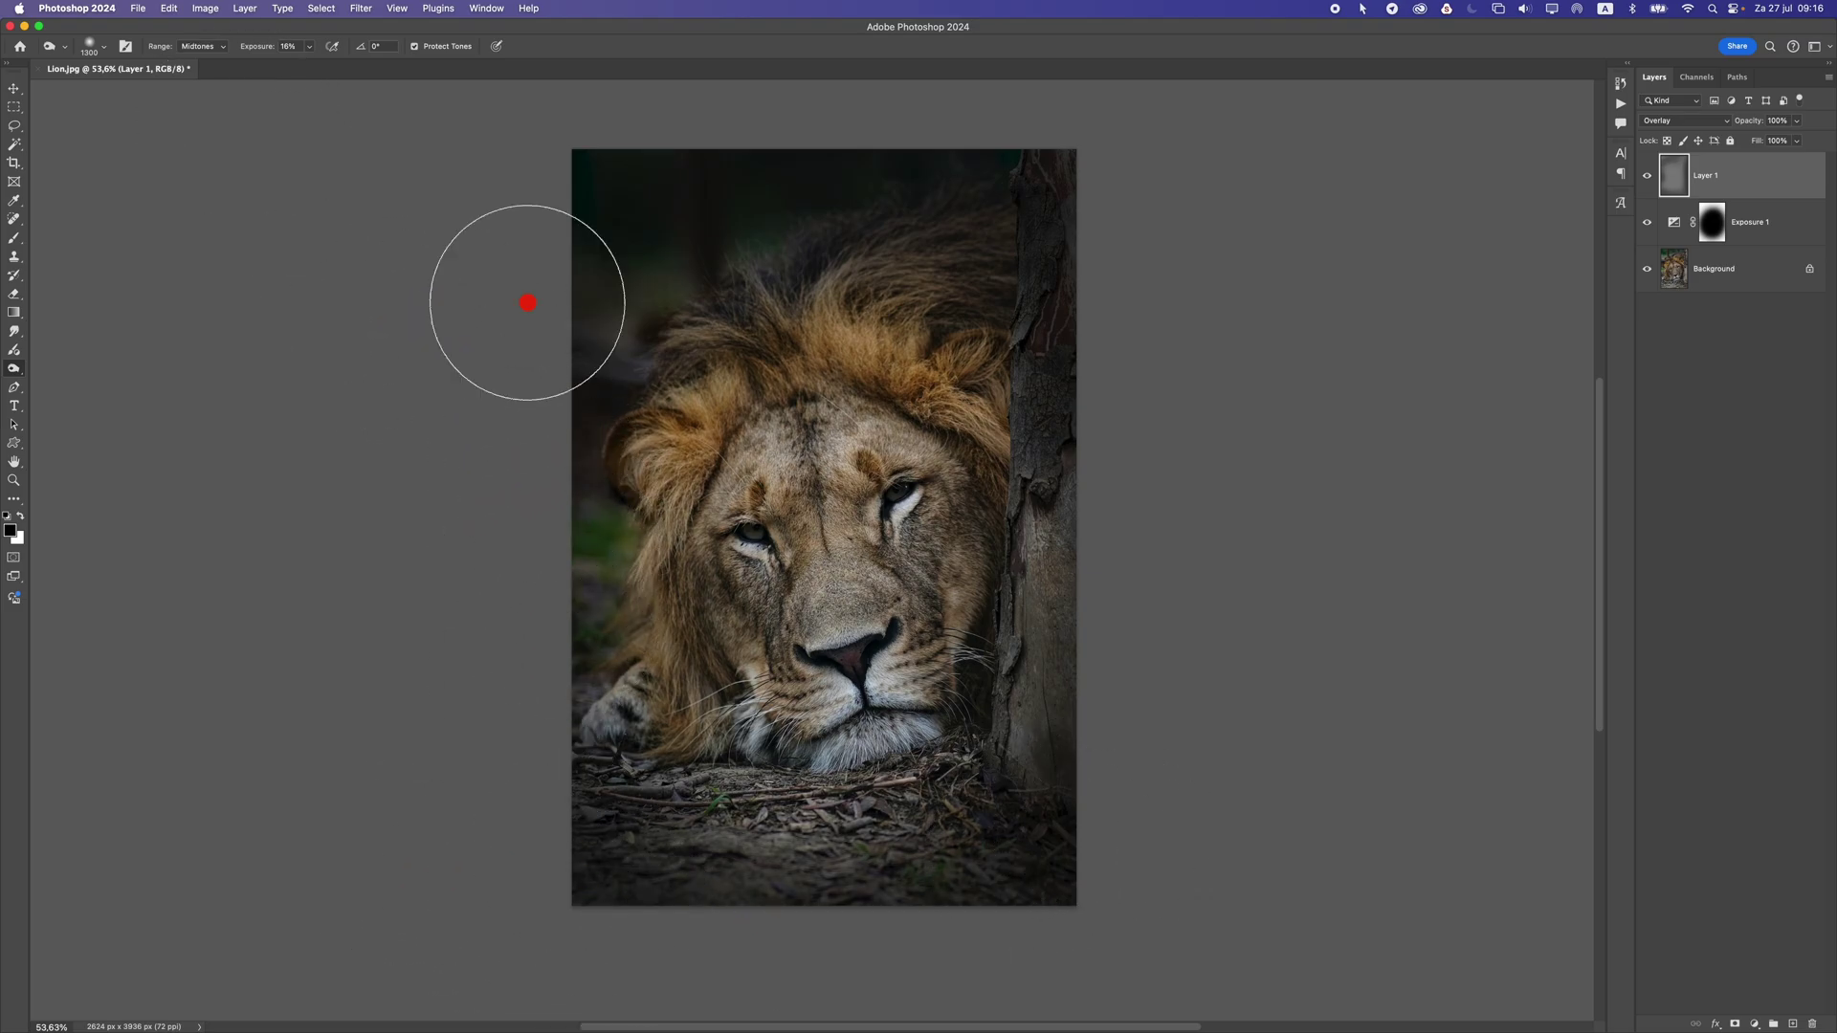
- Change the Burn tool's range to Shadows and its exposure to 3%
left_click(192, 48)
left_click(200, 29)
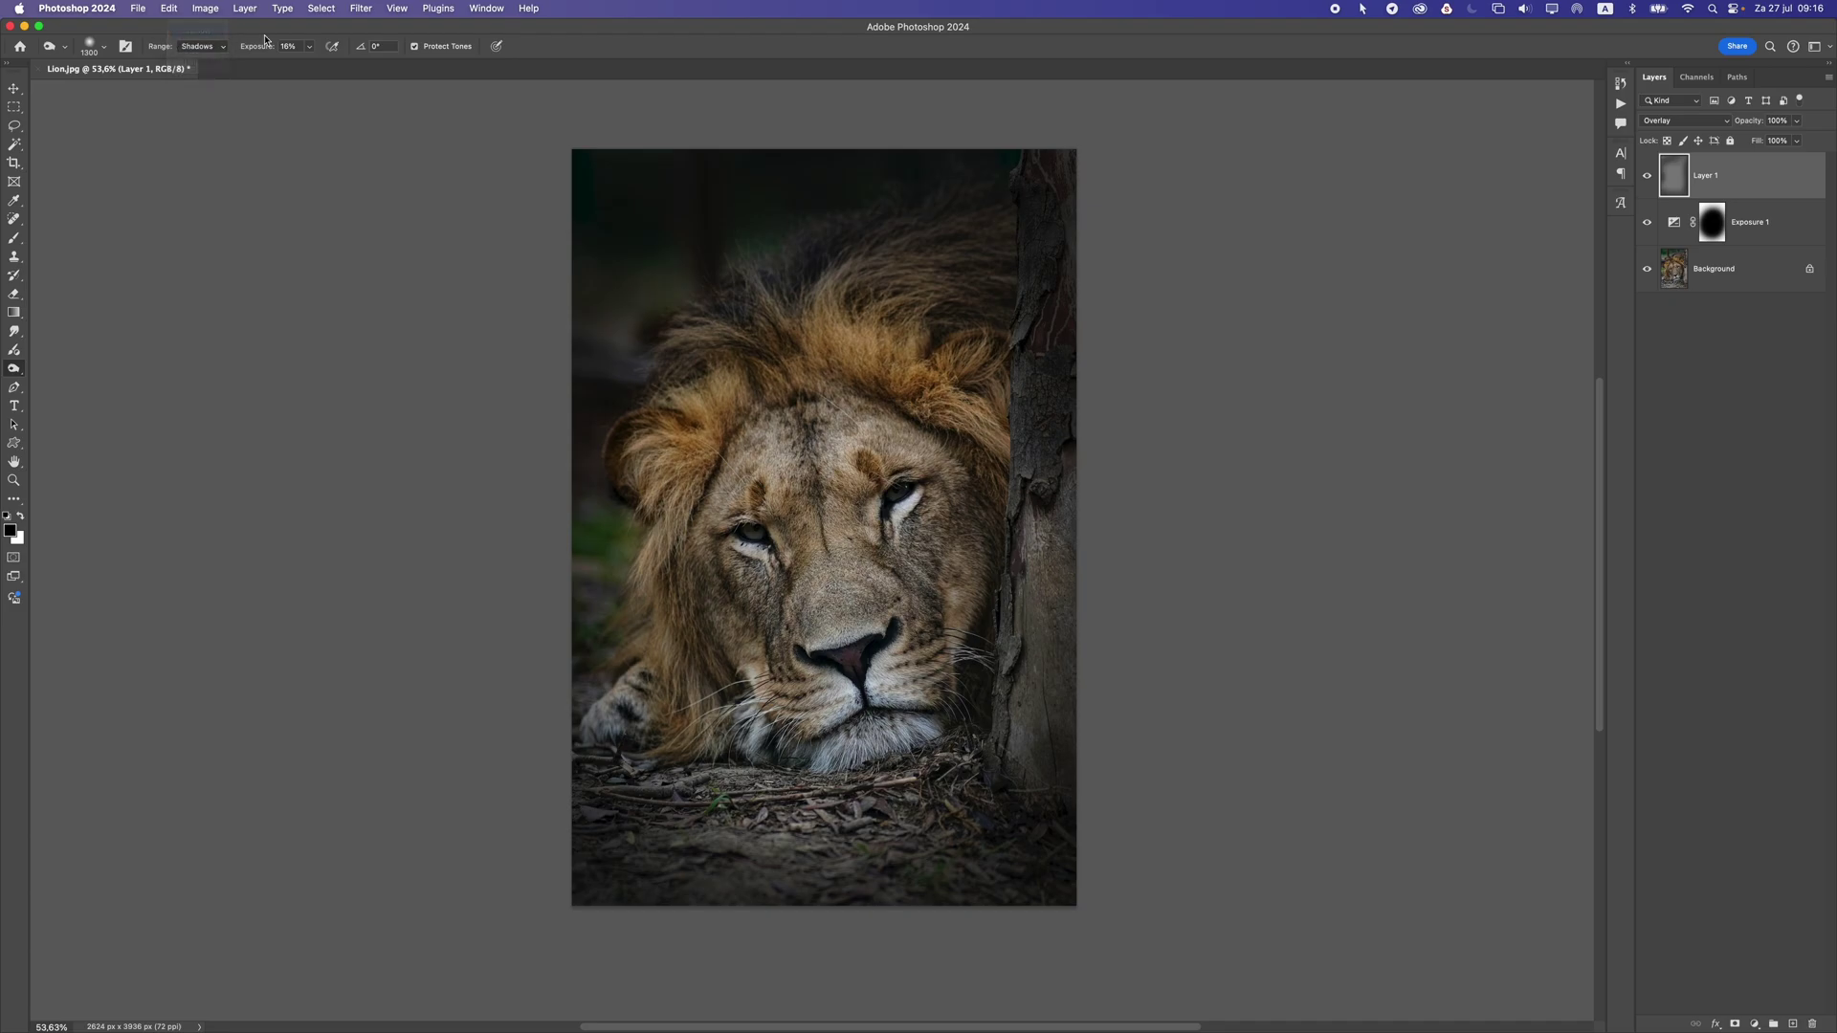
left_click(311, 48)
left_click(326, 26)
- Enlarge the brush to 1500 px and burn the shadows around the photo's edges and ground, comparing with the gray layer hidden
key("bracketright")
key("bracketright")
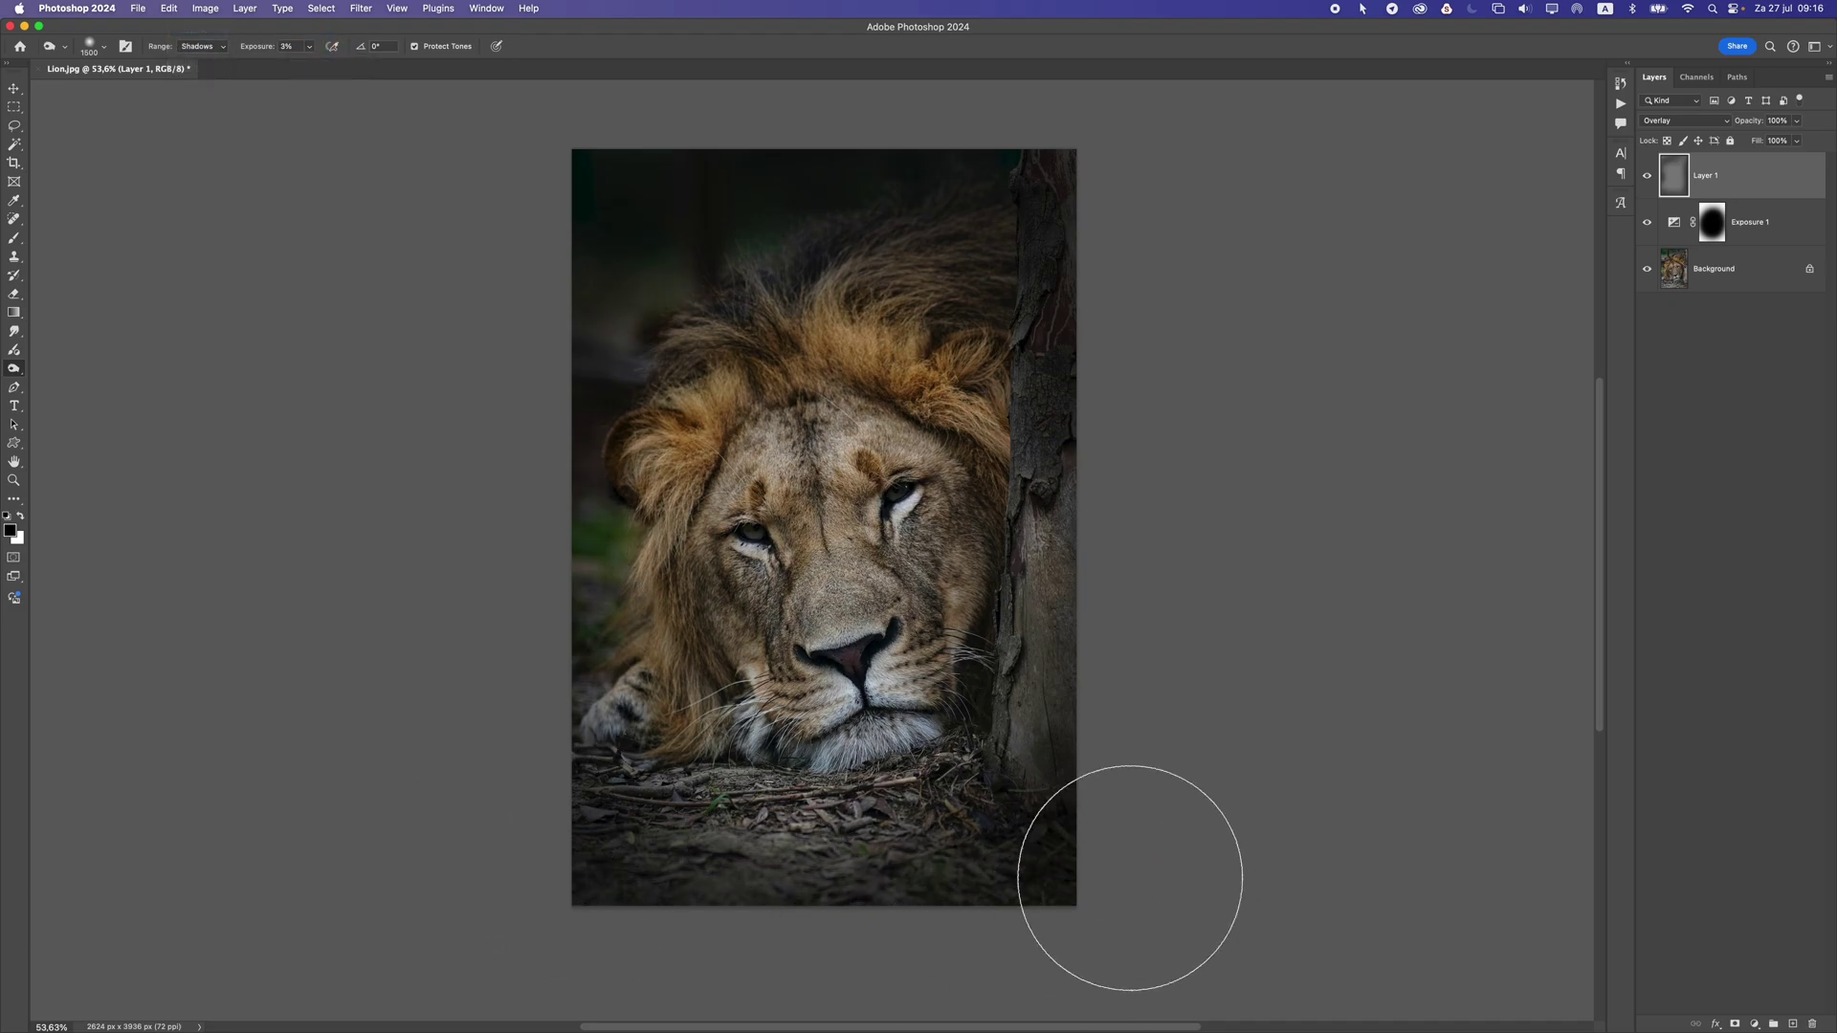
mouse_move(1134, 559)
left_mouse_down()
mouse_move(1057, 101)
mouse_move(1078, 141)
mouse_move(600, 166)
mouse_move(583, 287)
left_mouse_up()
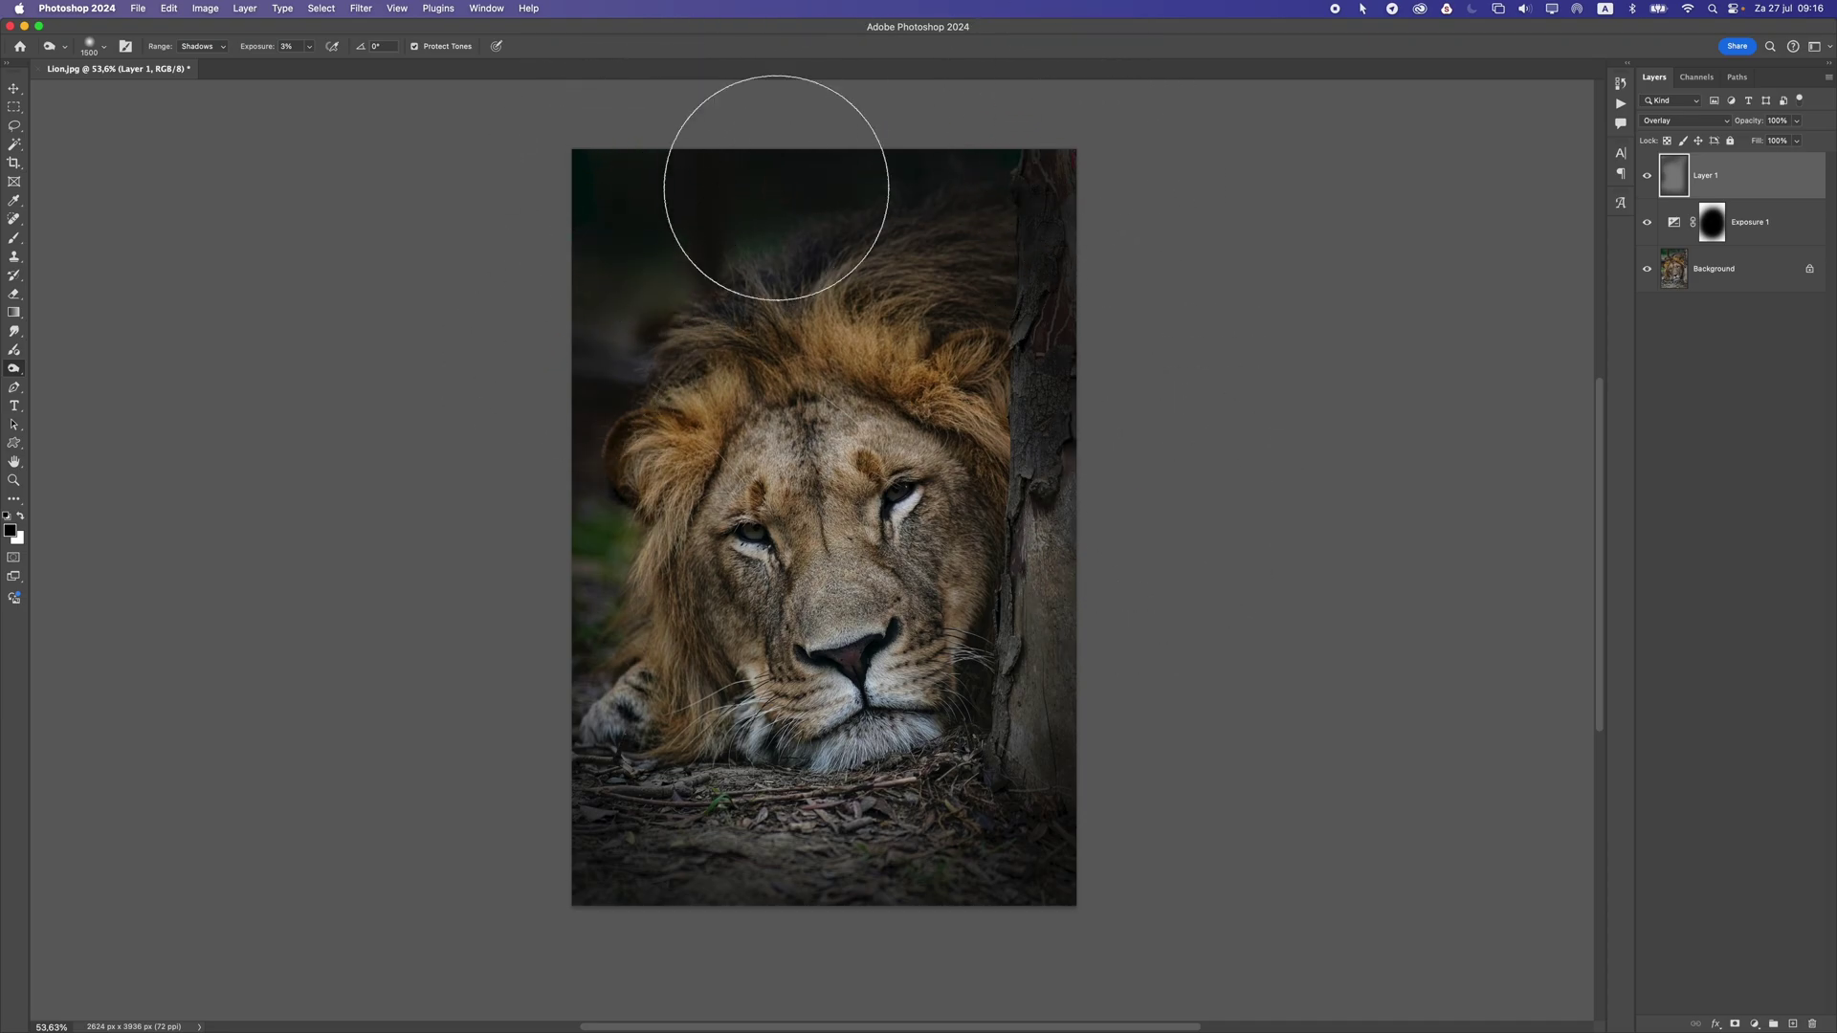
left_click(1650, 180)
left_click(1648, 178)
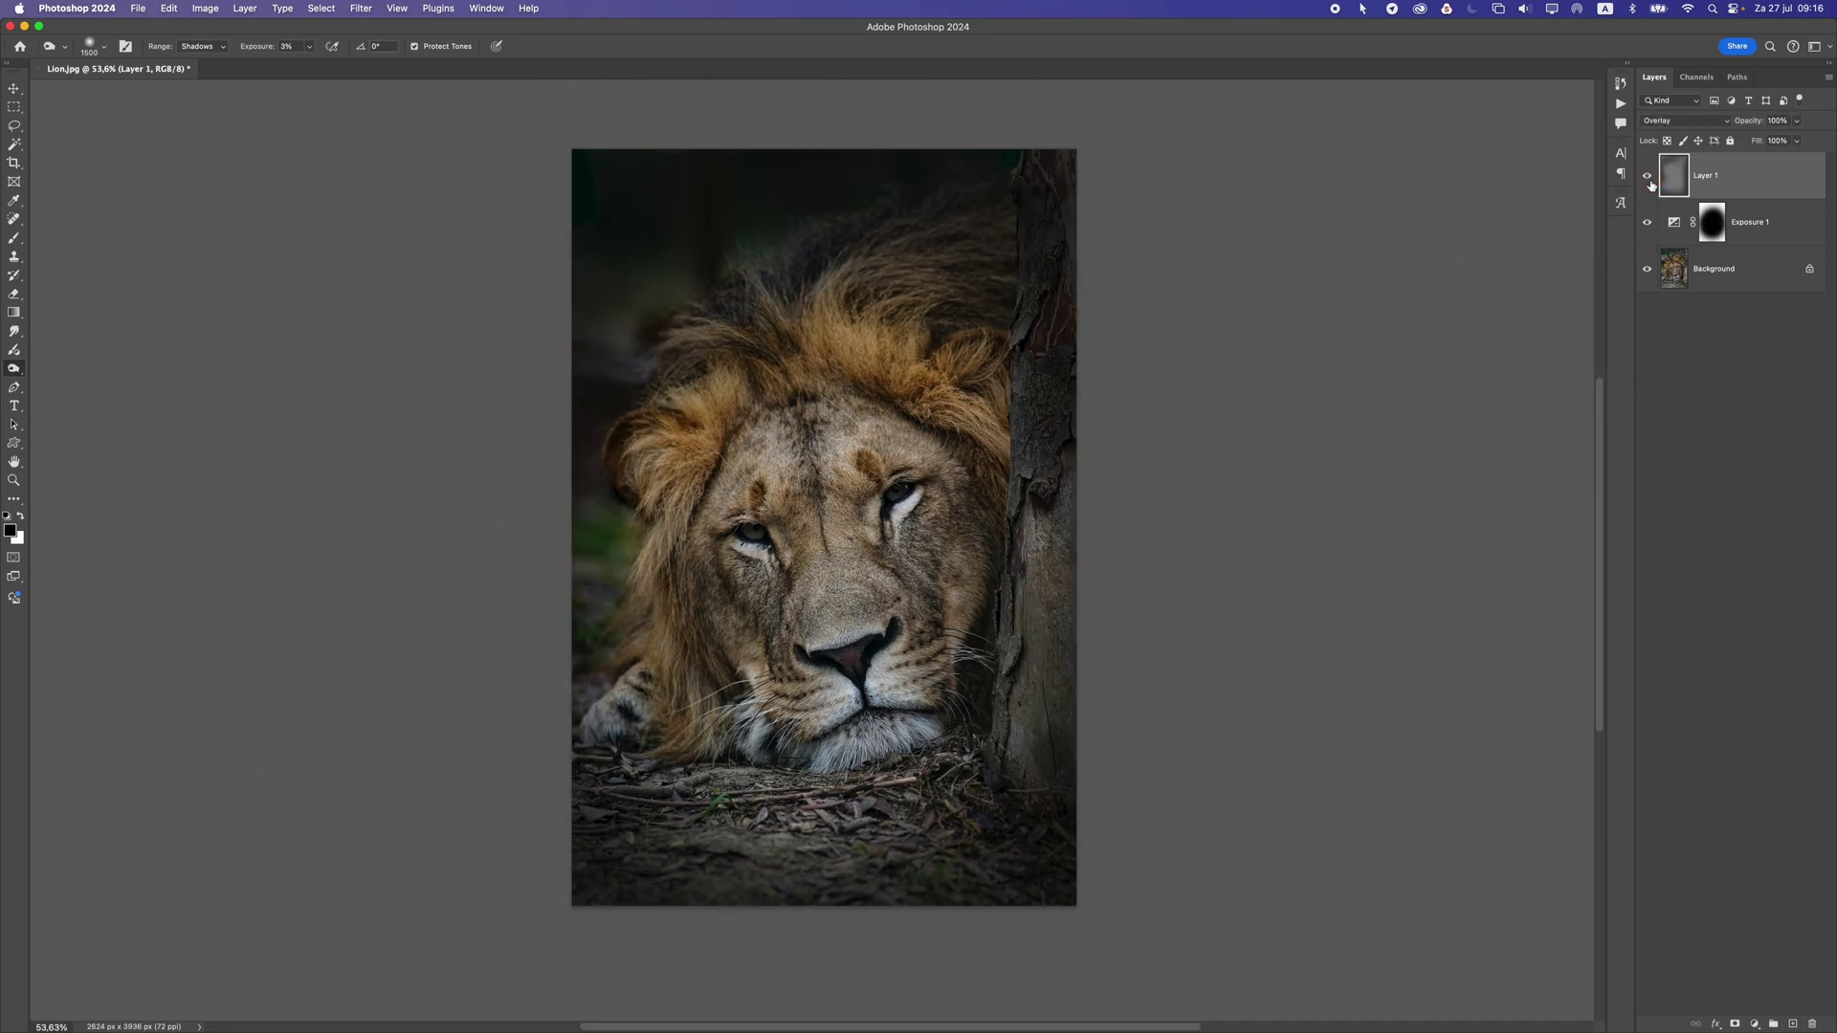
mouse_move(801, 832)
left_mouse_down()
mouse_move(1108, 889)
mouse_move(1300, 769)
left_mouse_up()
- Lower the opacity of the burned gray layer to 61% and switch to the Move tool
left_click(1797, 122)
left_click_drag(1788, 141, 1782, 142)
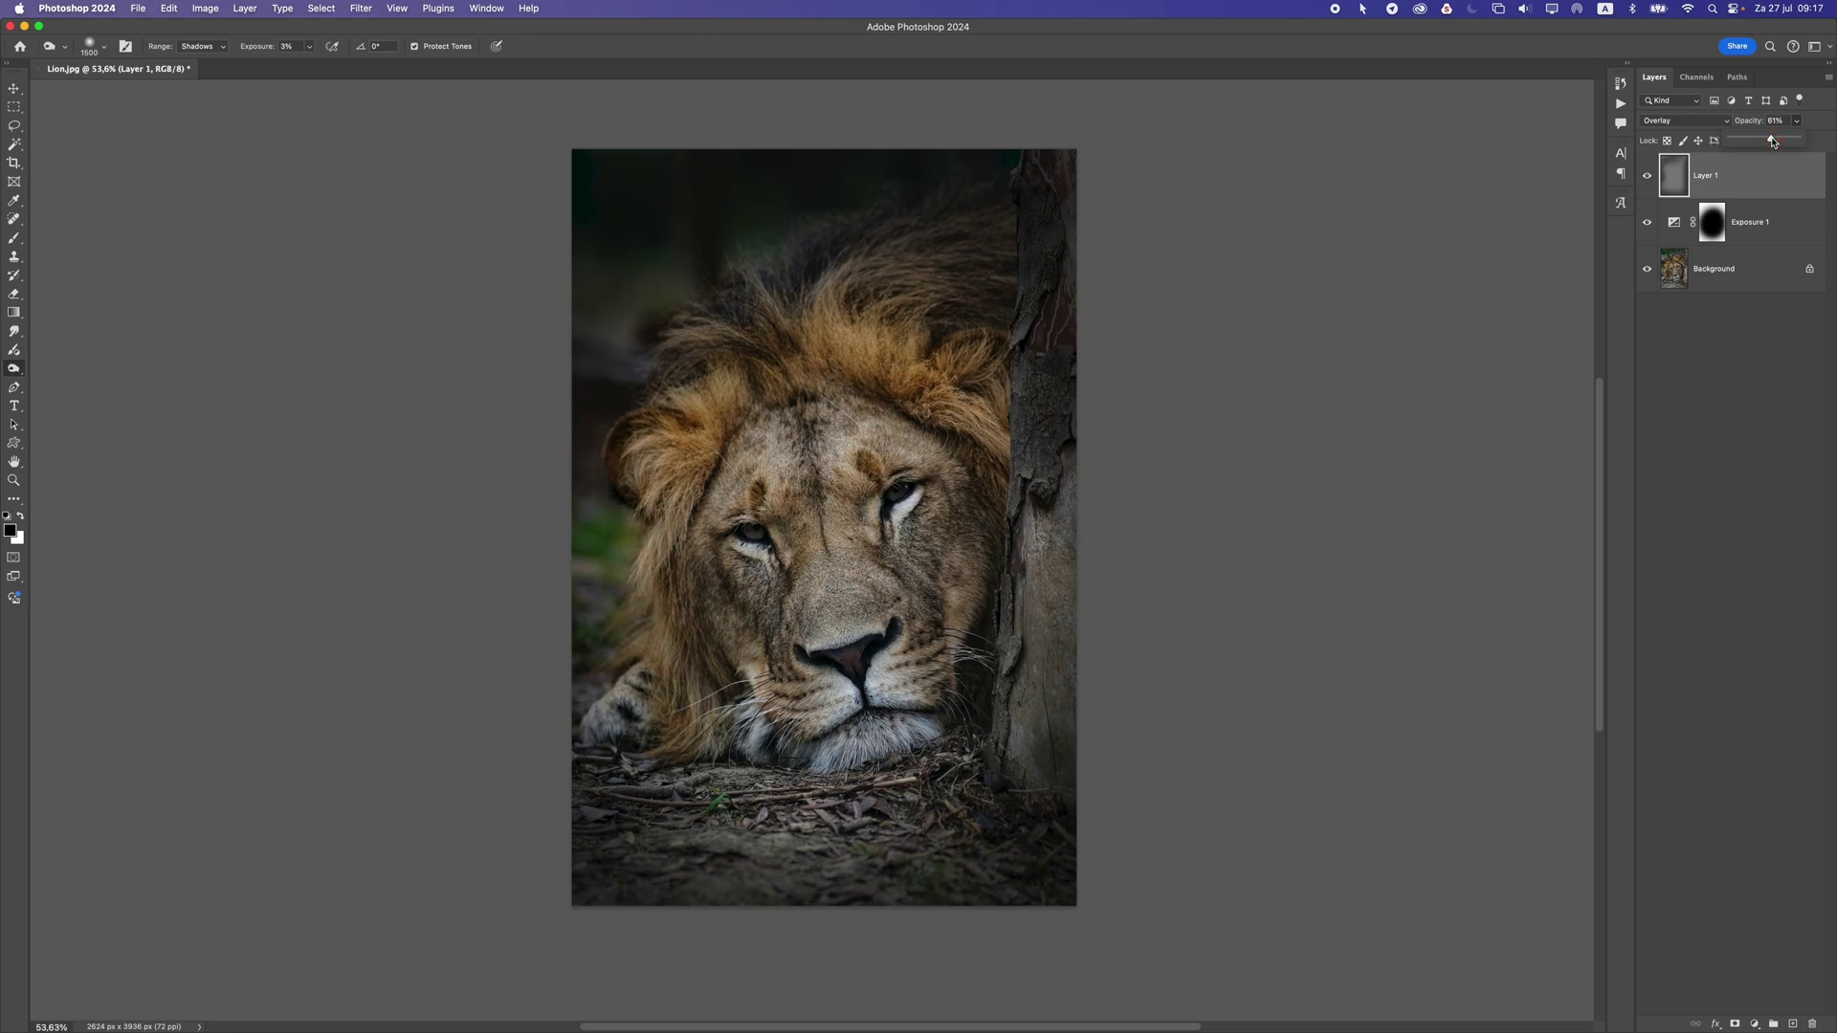
left_click(13, 88)
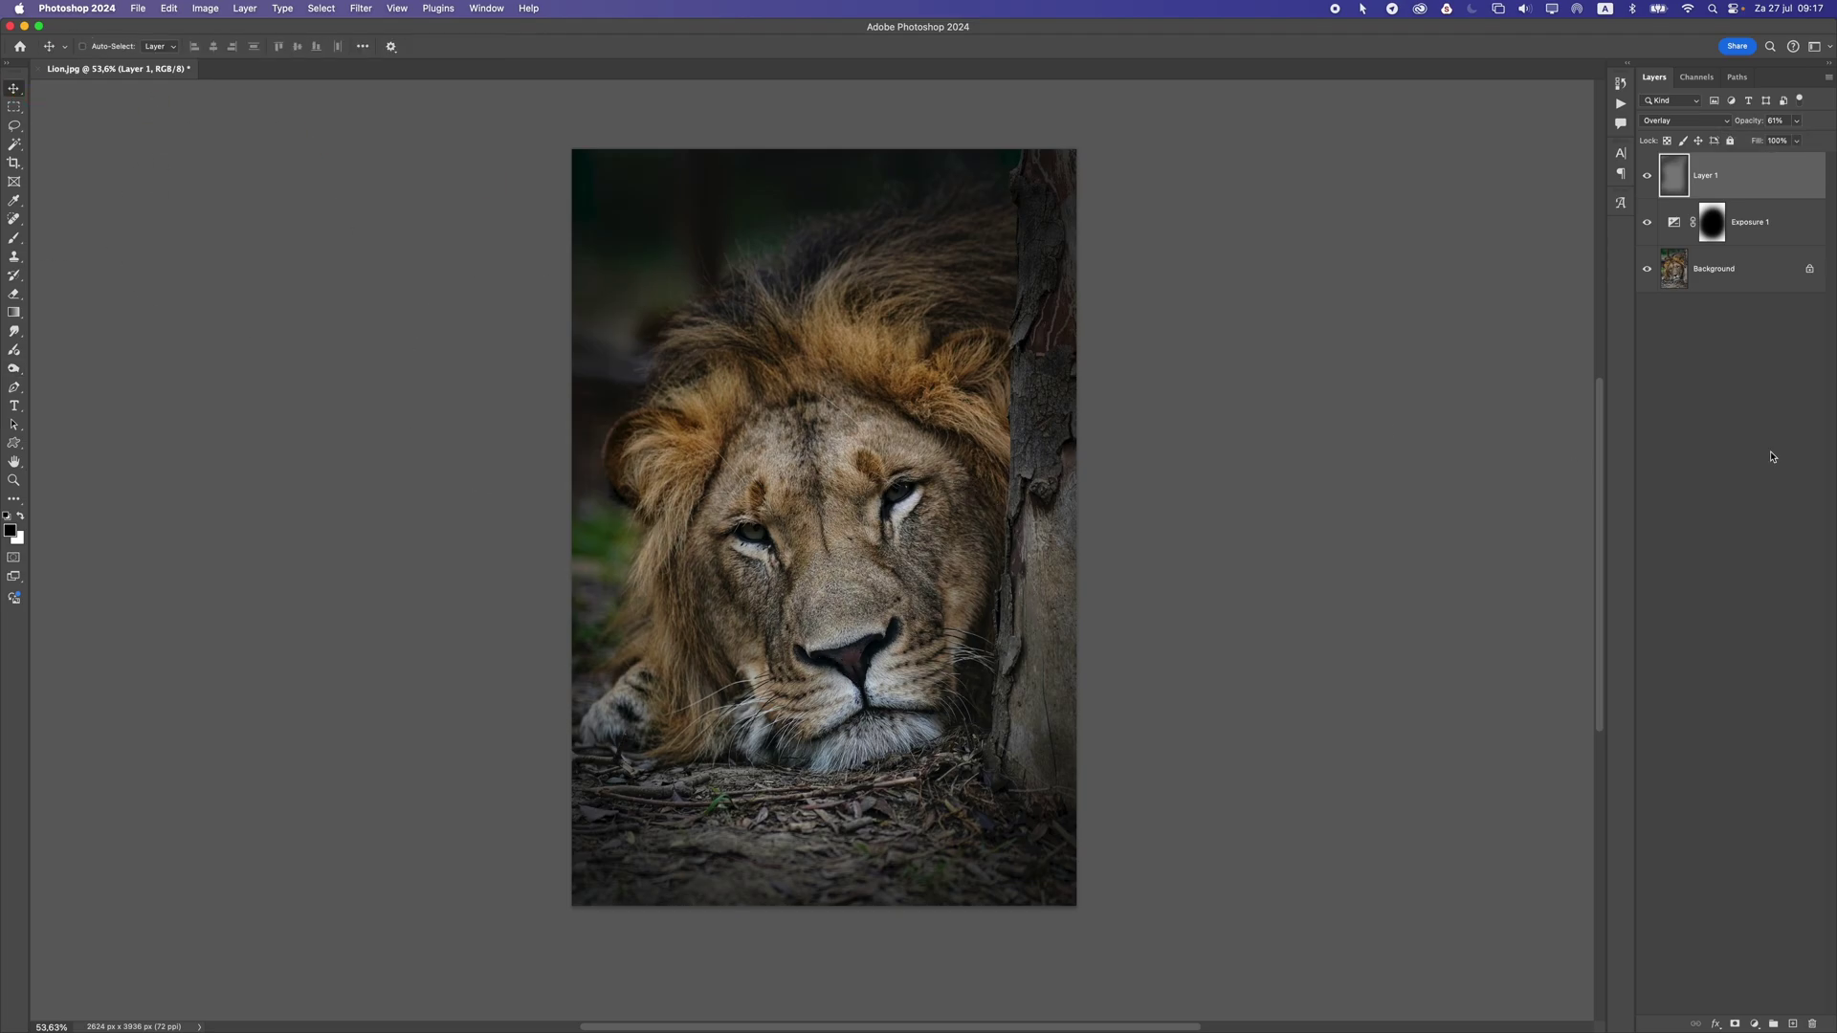
- Add a new blank layer above Layer 1 for work on the lion's face
scroll(734, 460, "up", 2)
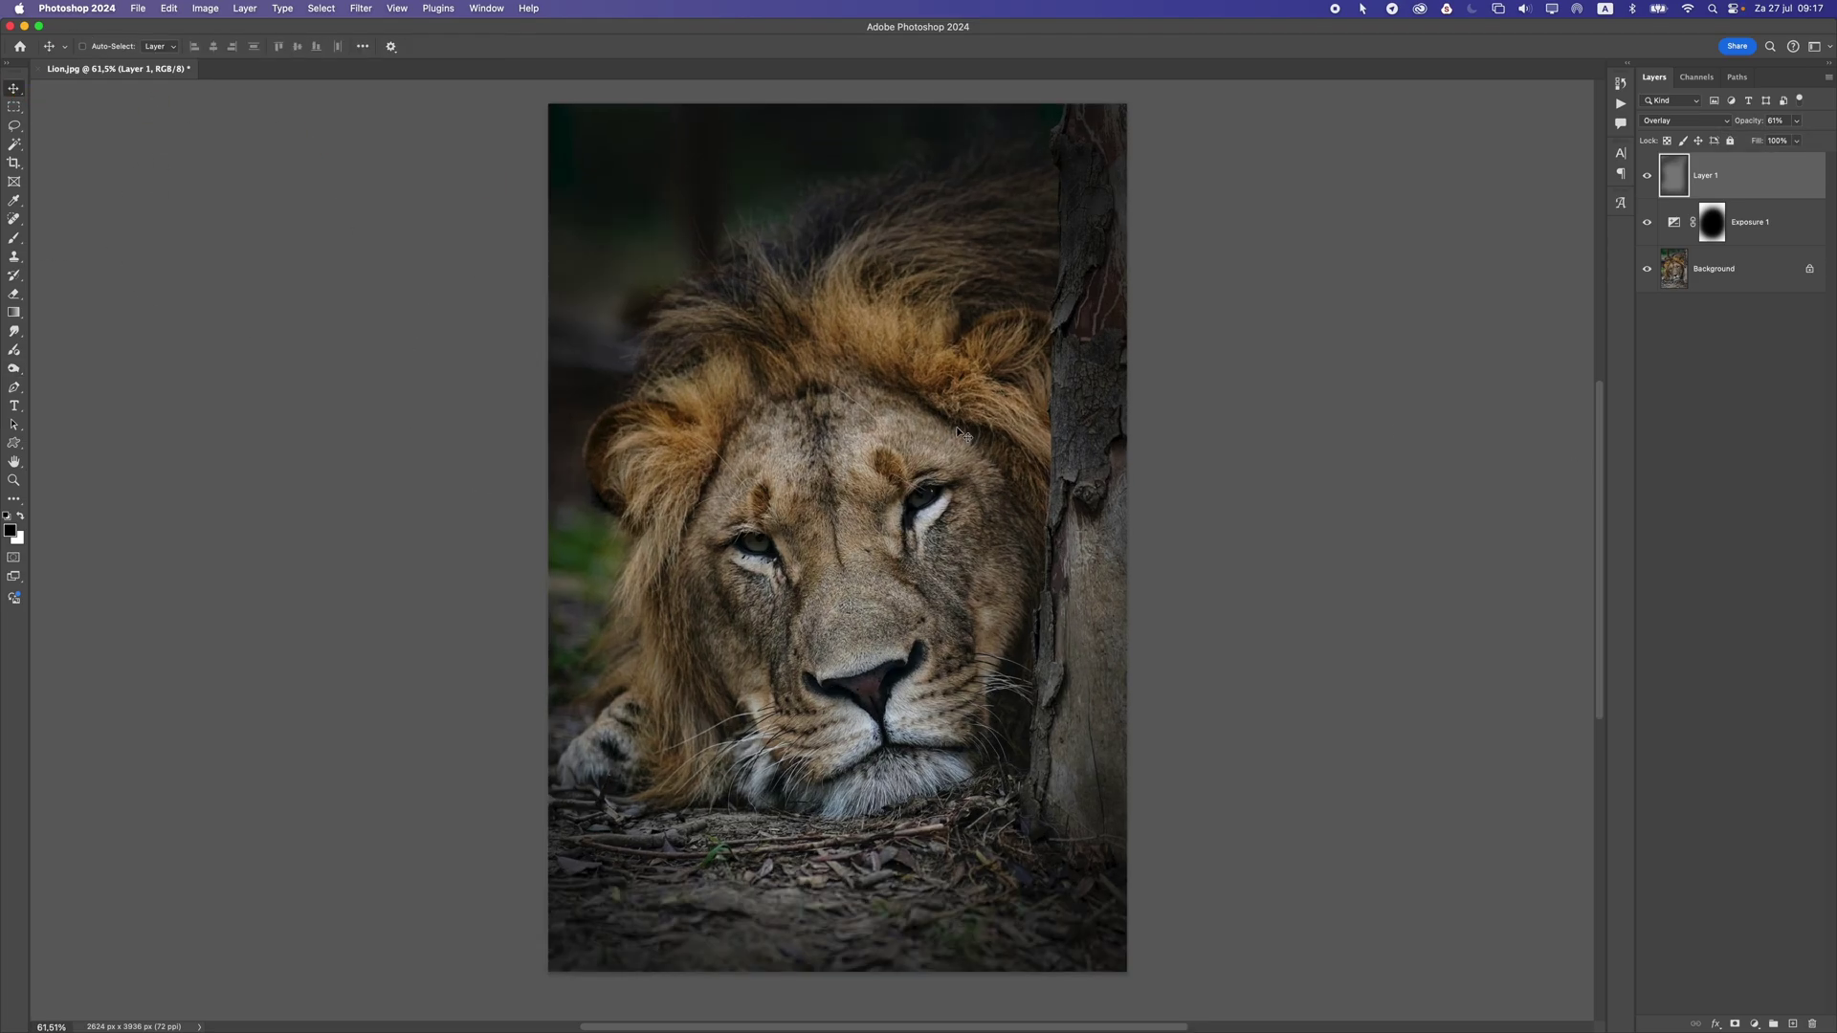
scroll(813, 519, "up", 5)
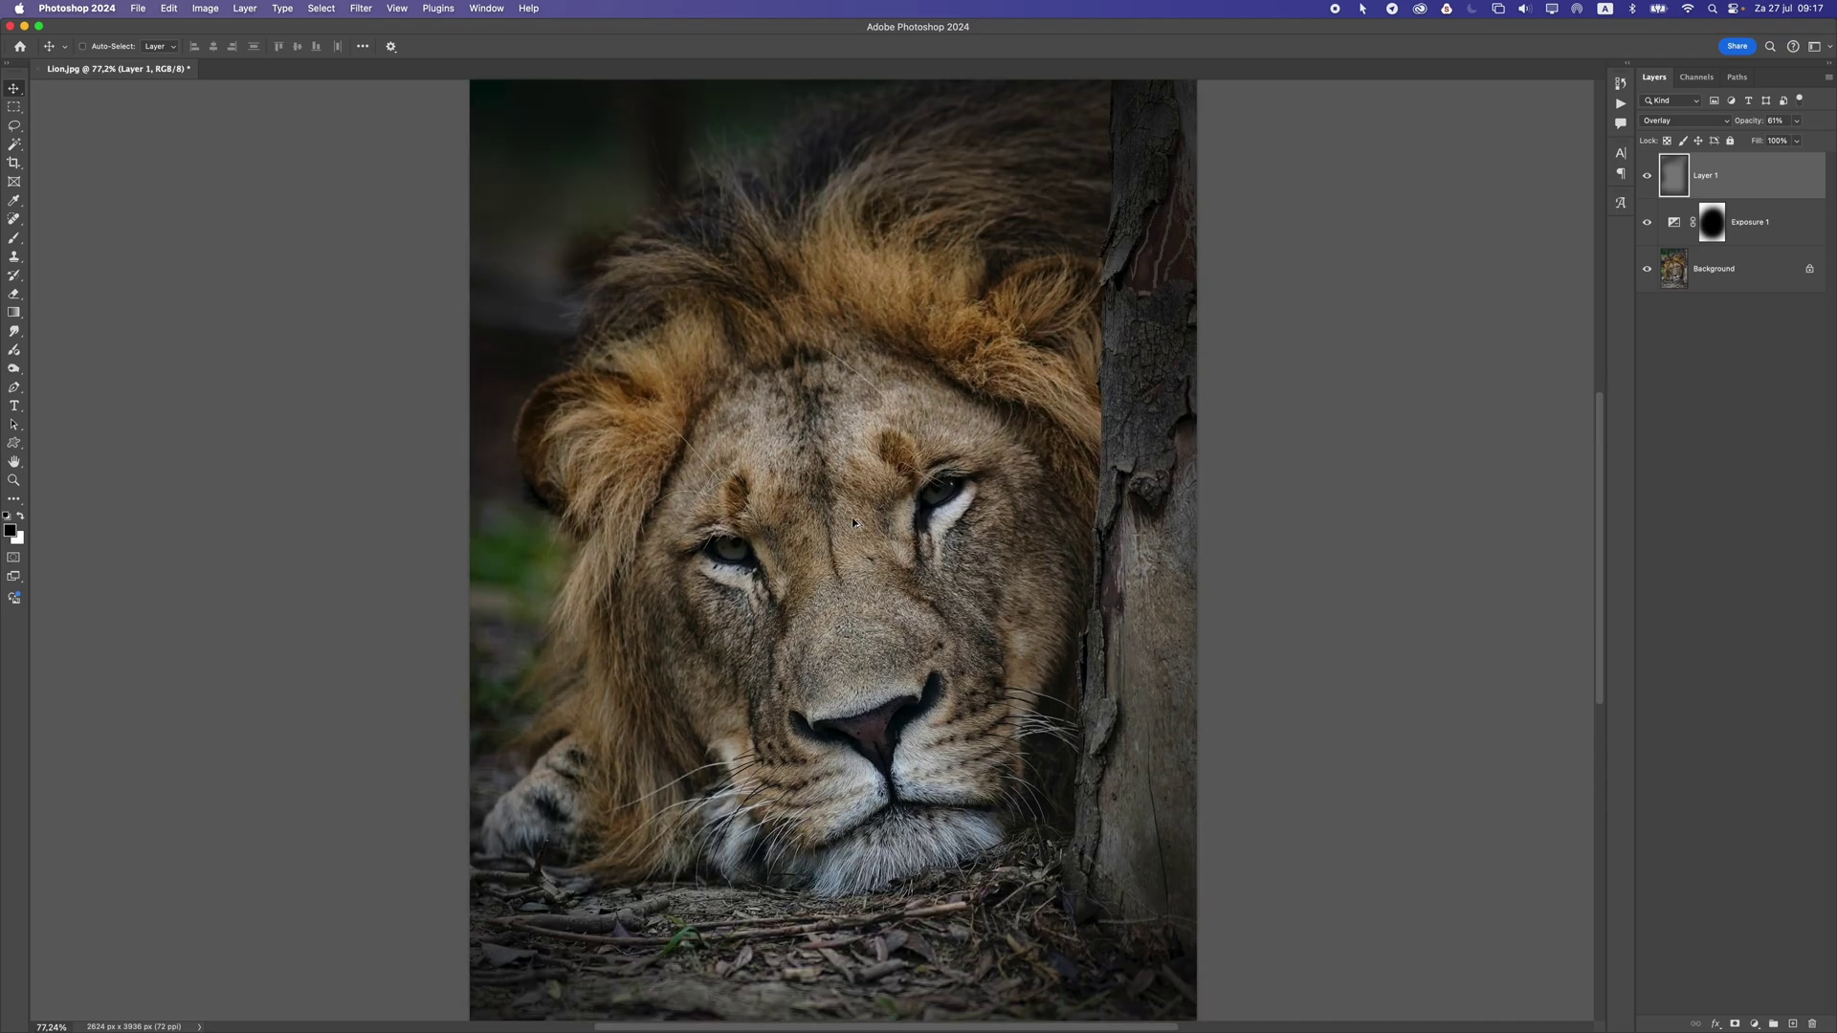
scroll(811, 519, "up", 2)
scroll(812, 518, "up", 5)
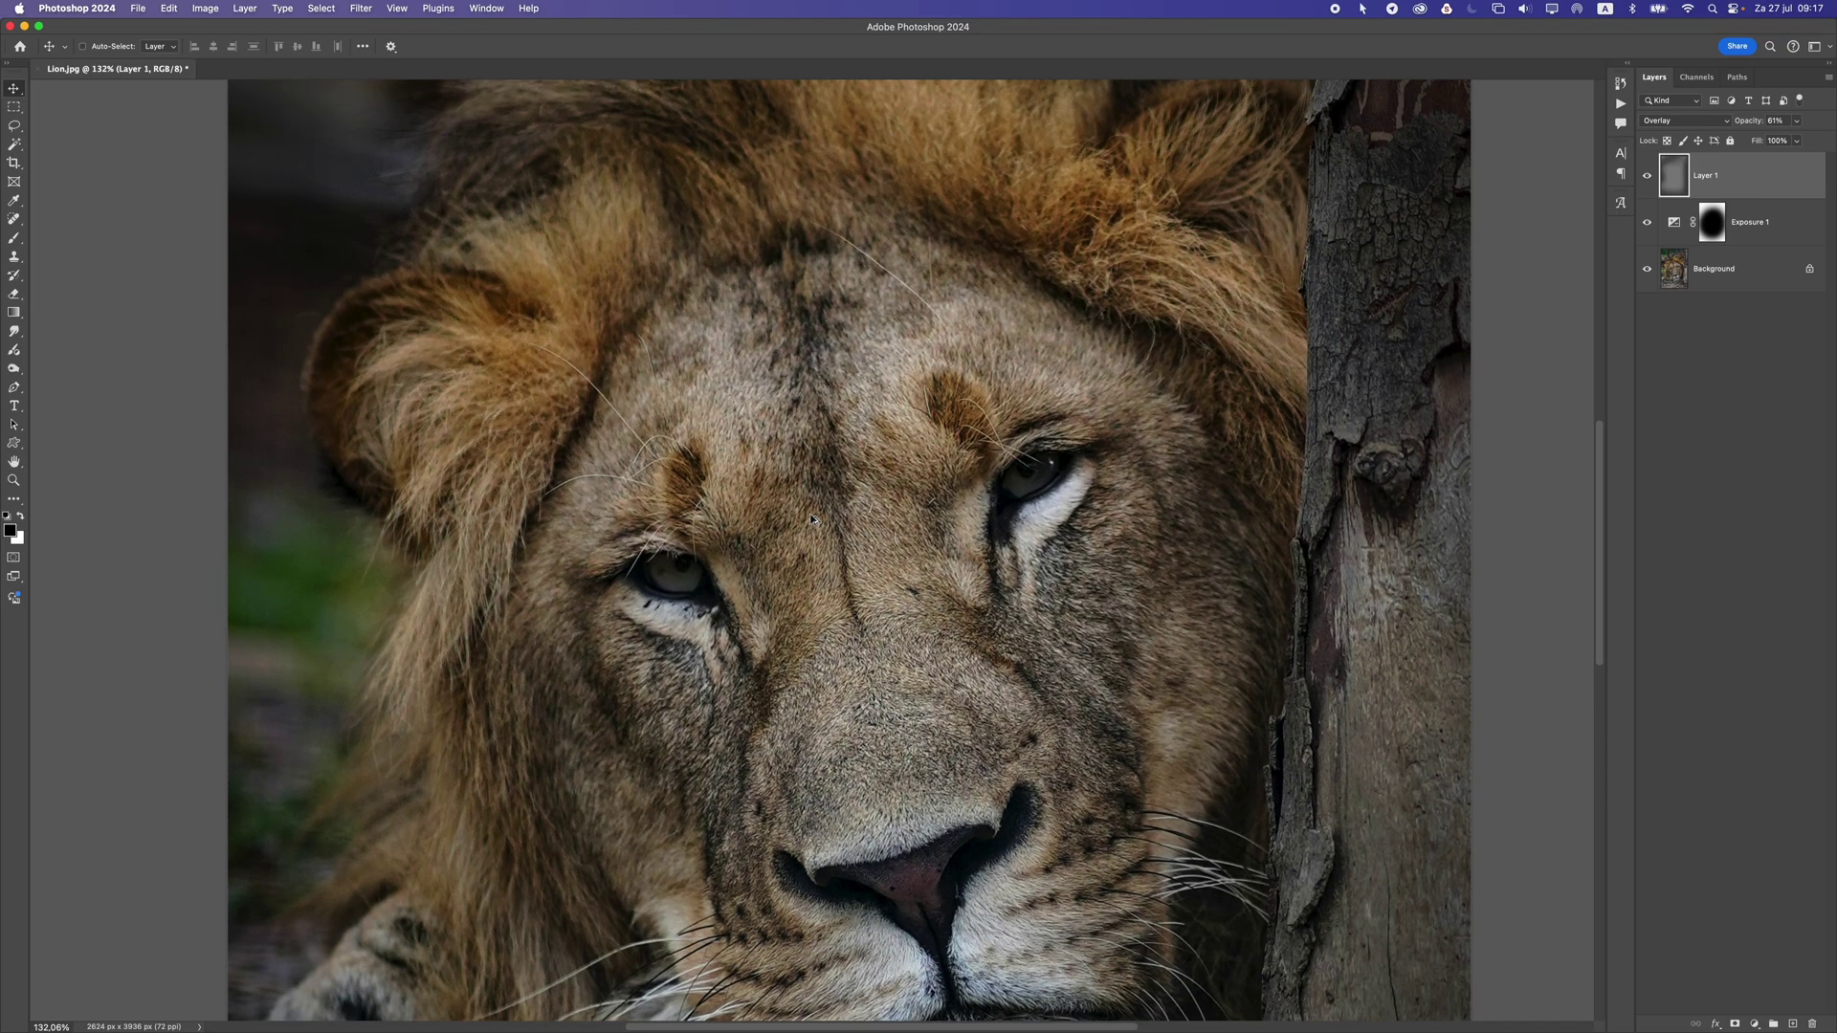
scroll(776, 603, "down", 9)
scroll(776, 603, "down", 4)
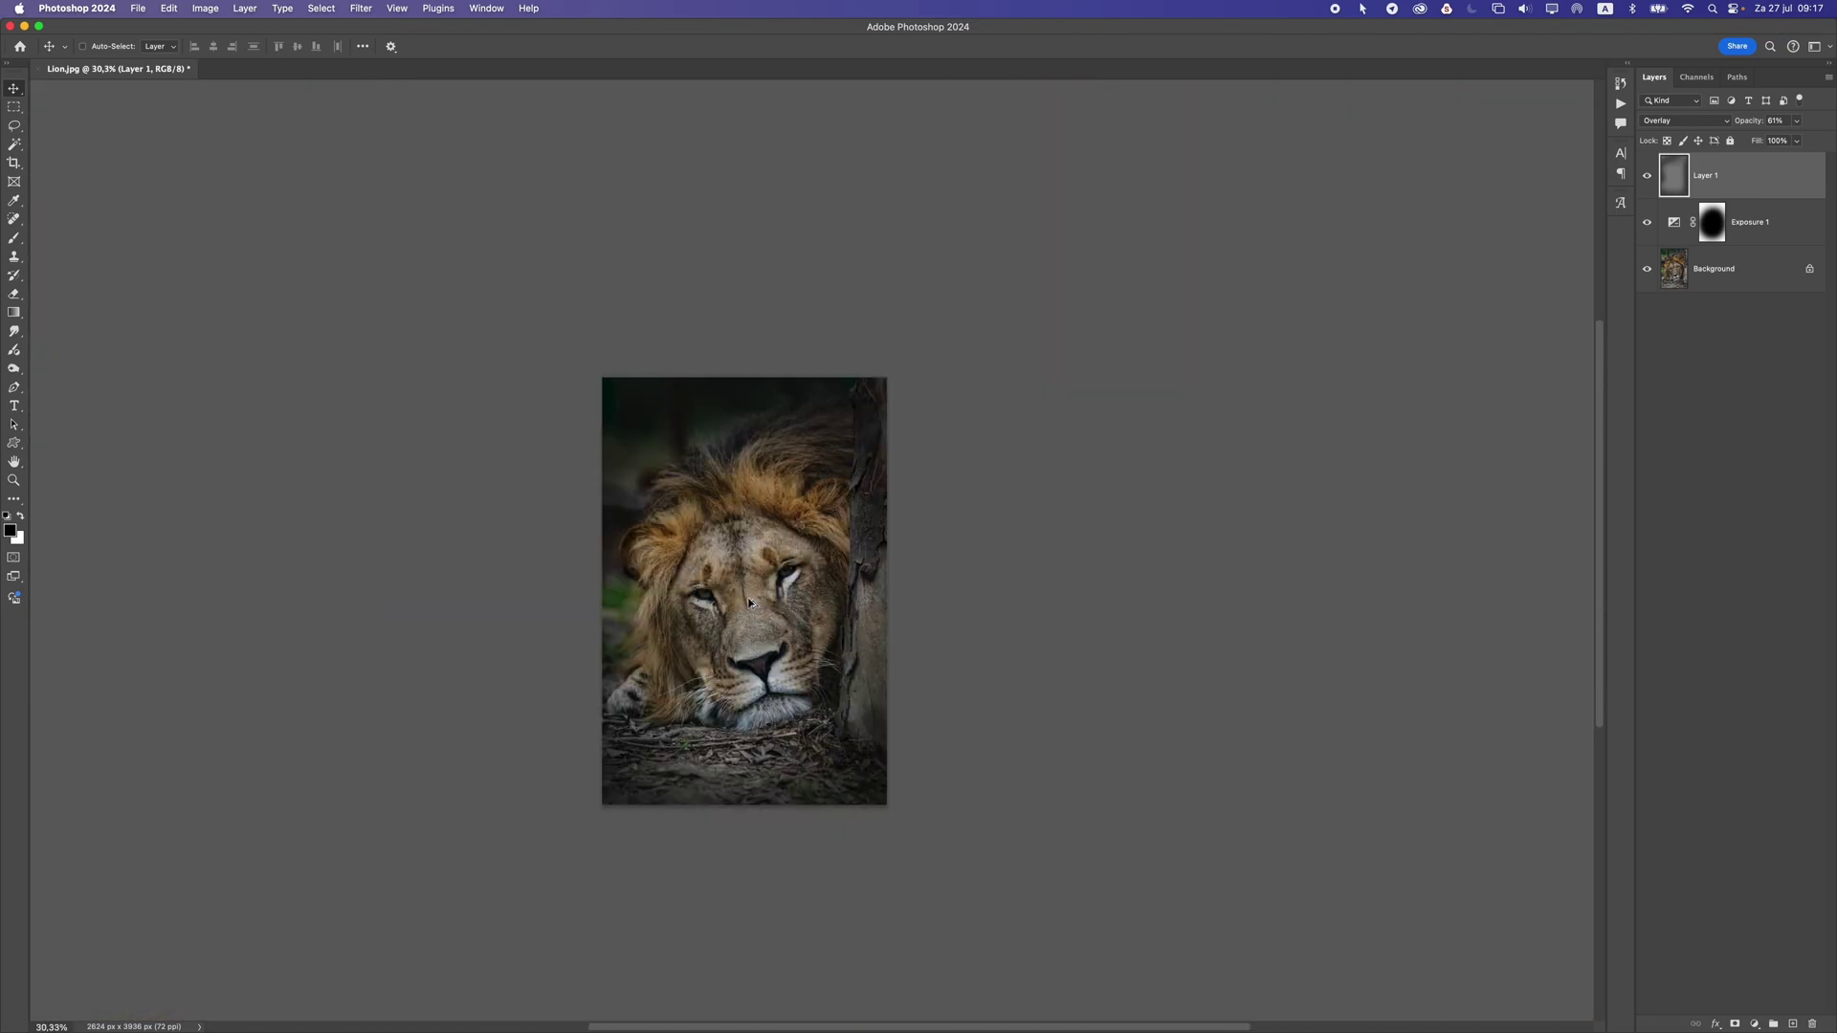
scroll(648, 557, "up", 9)
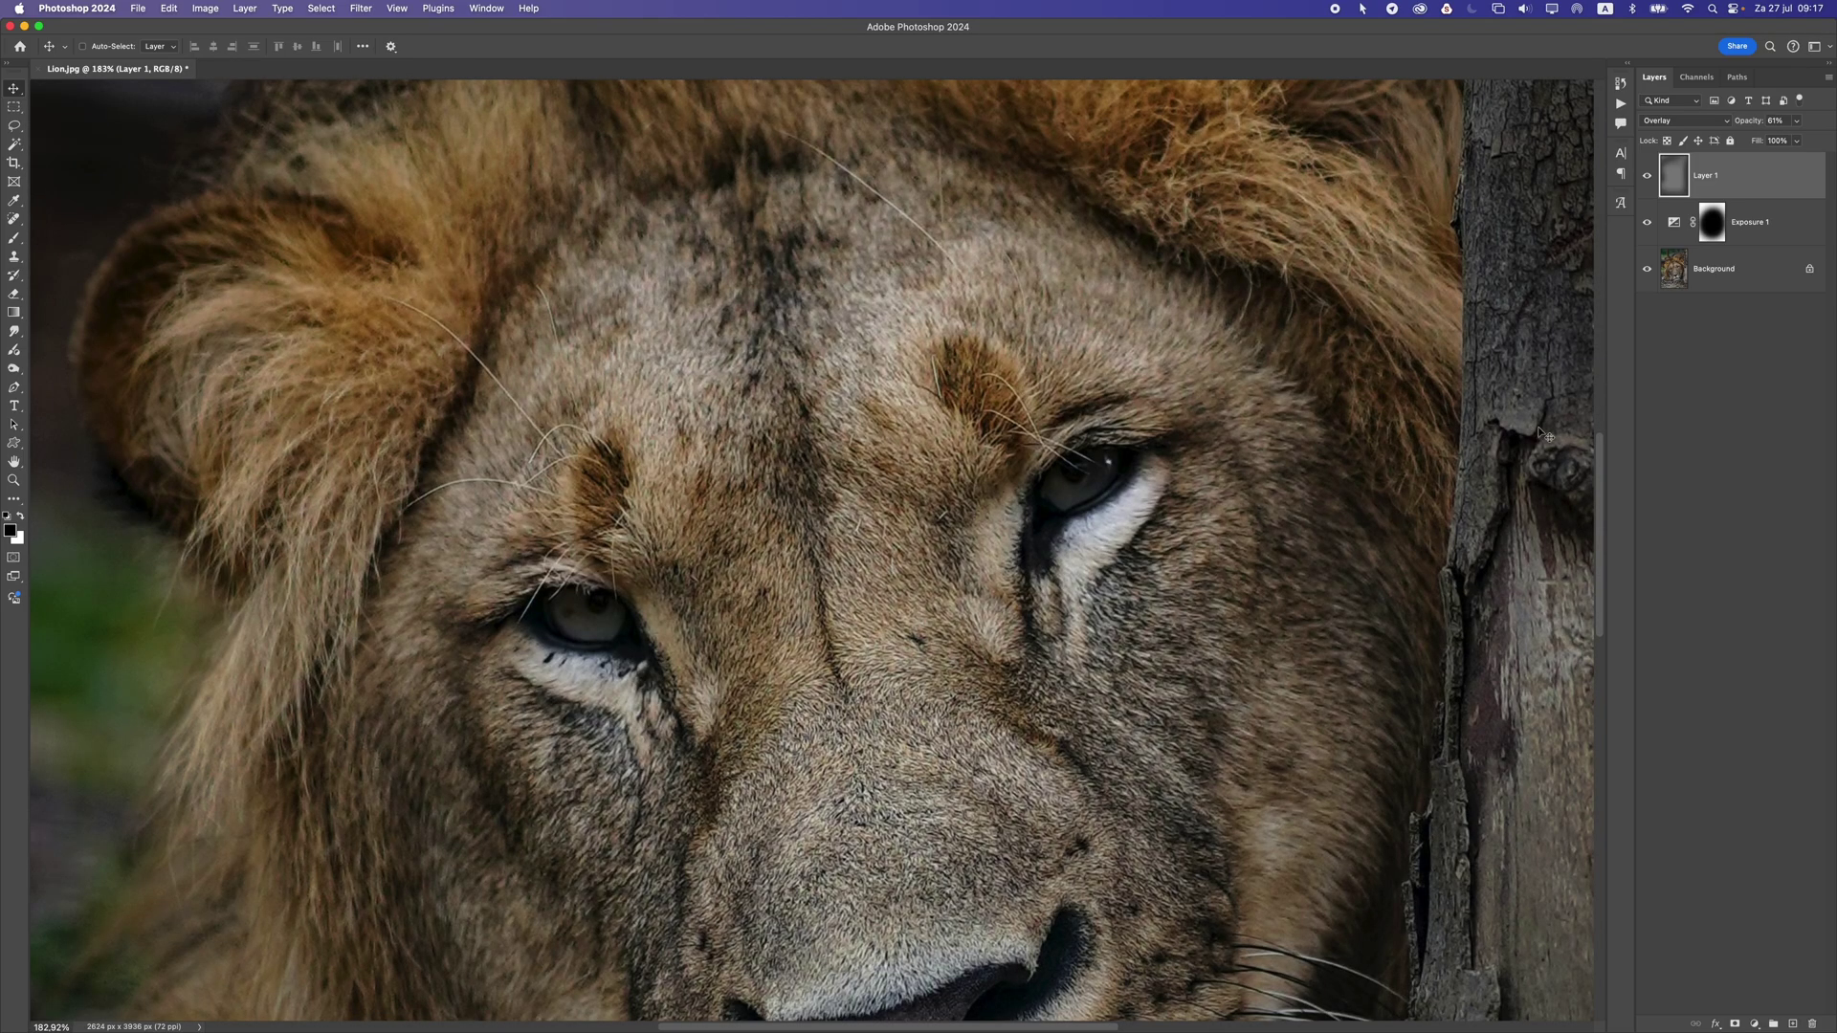
left_click(1793, 1025)
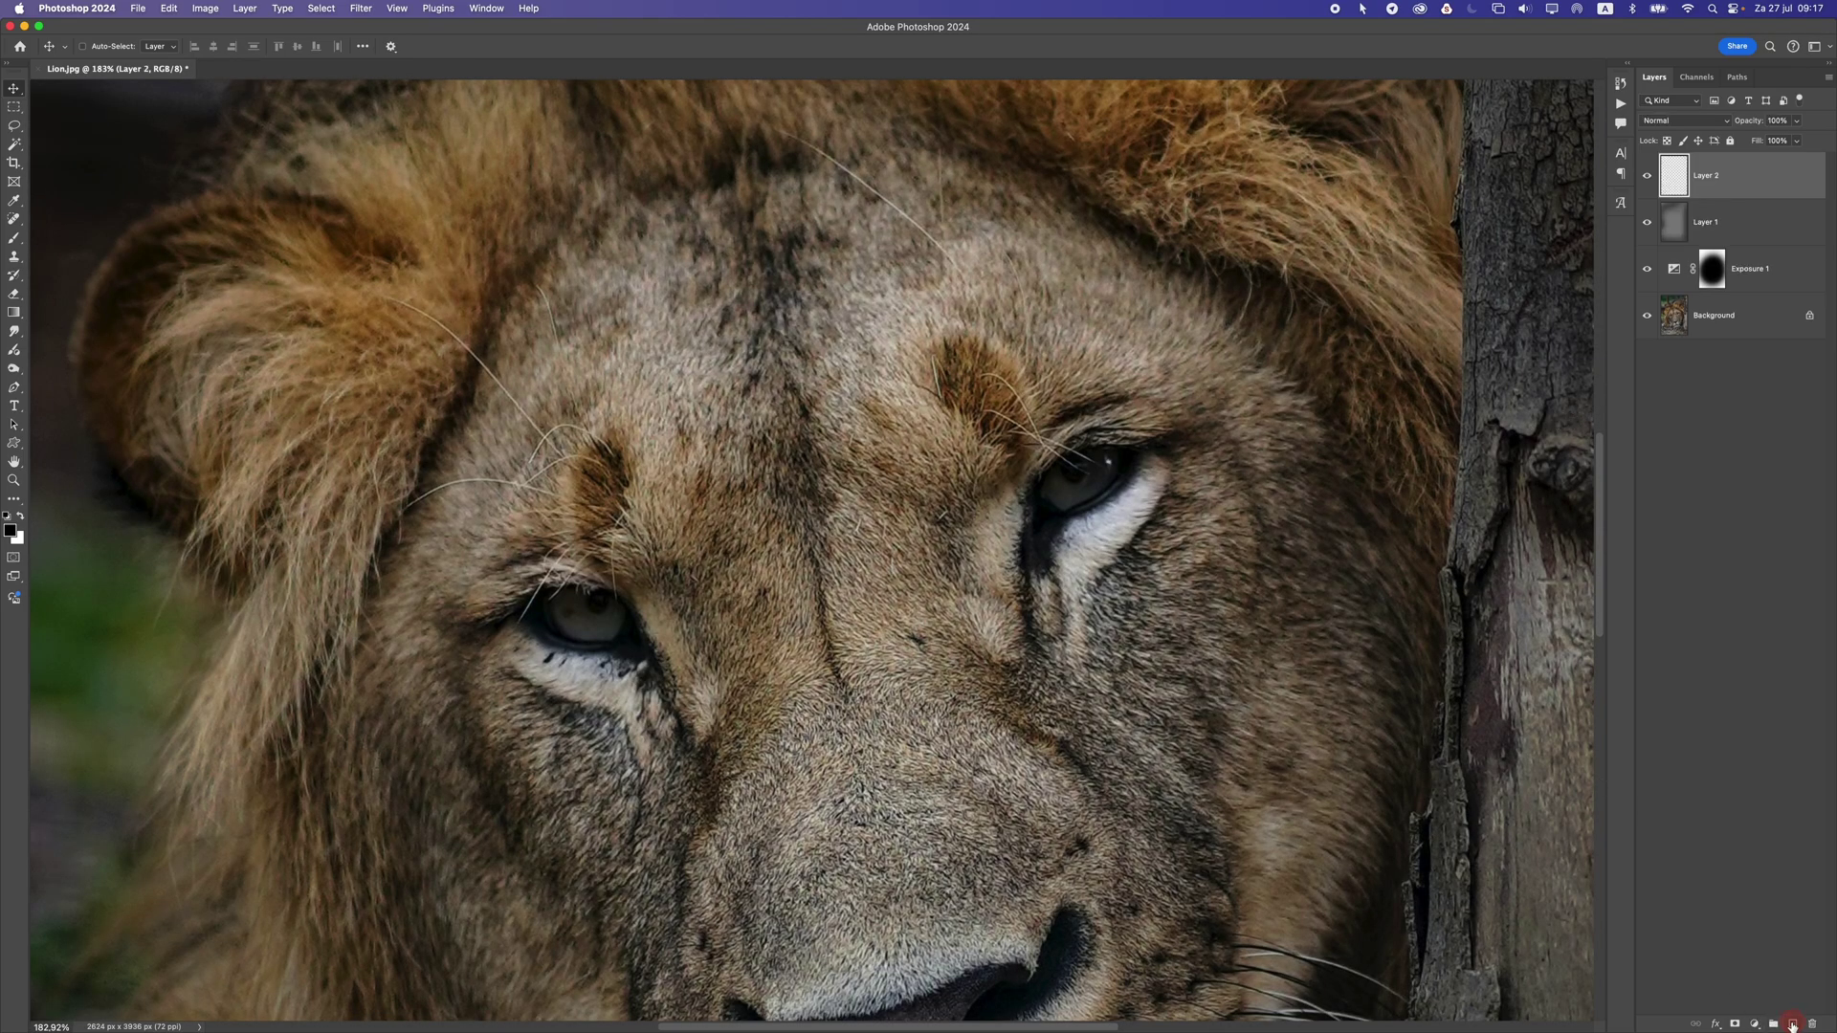
- Fill Layer 2 with 50% Gray in Normal mode at 100% opacity and set the layer's blend mode to Overlay
left_click(170, 9)
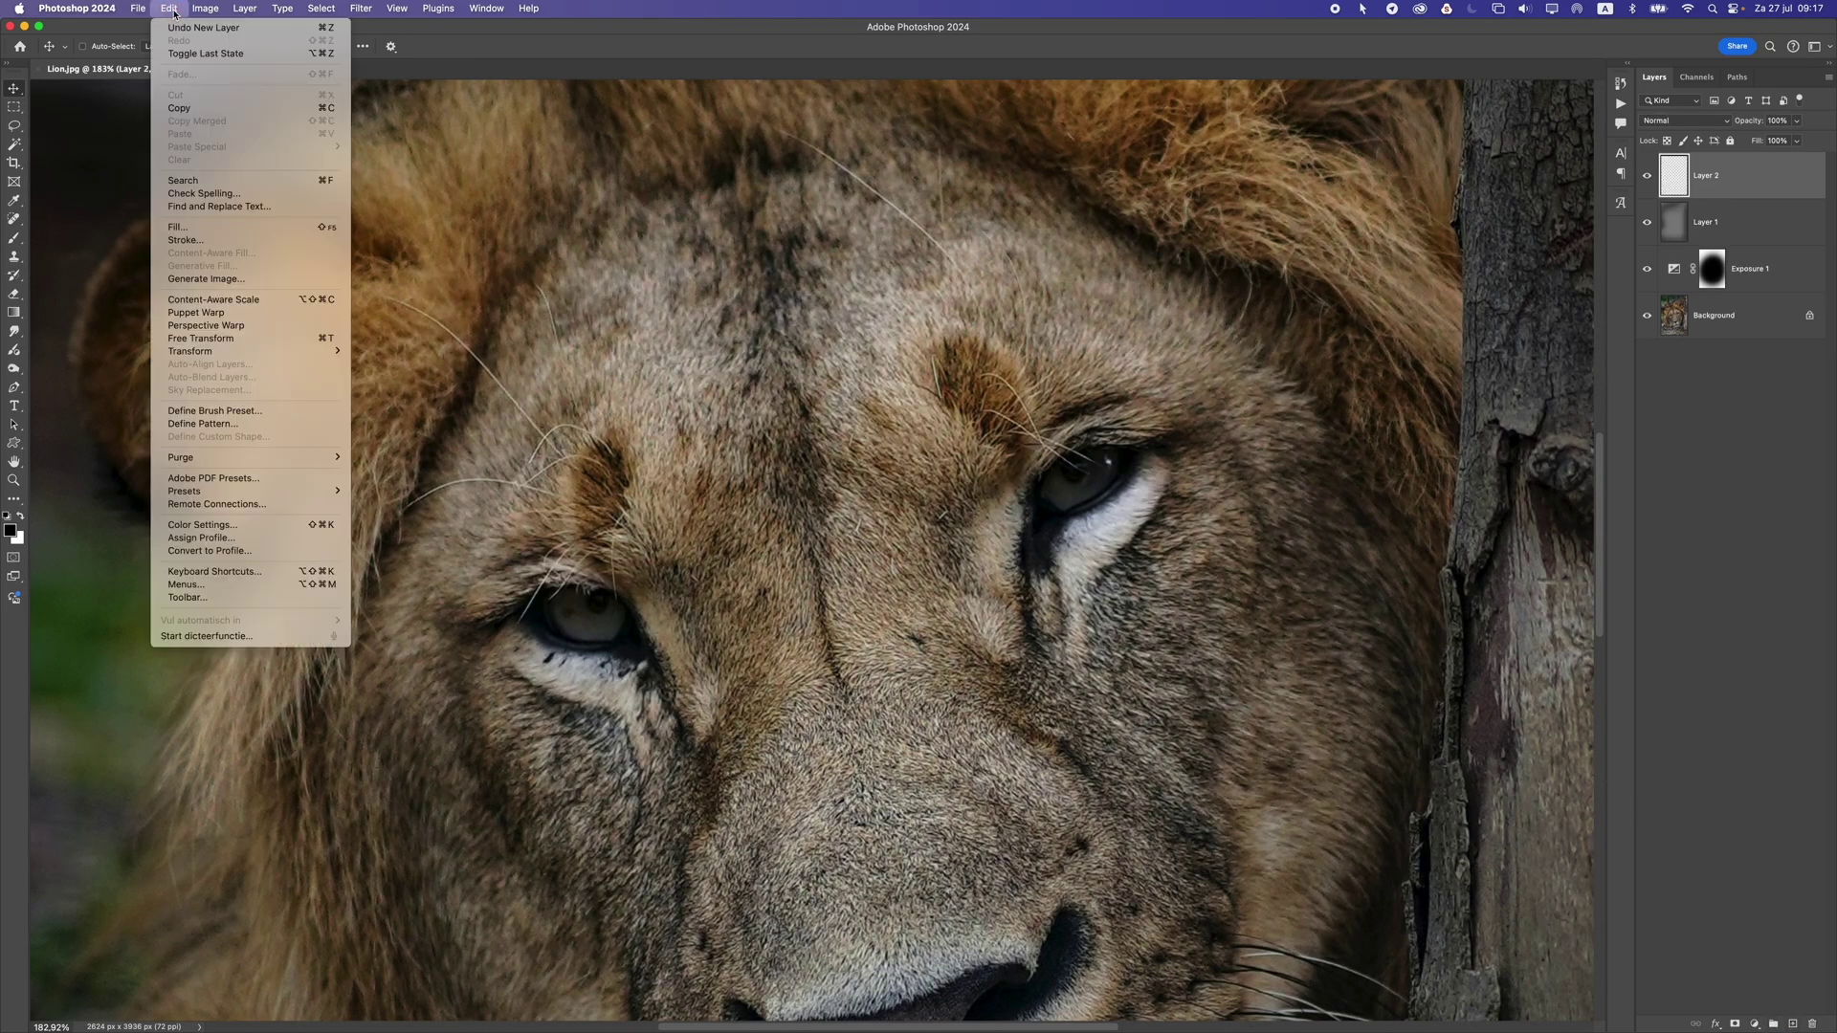
left_click(207, 228)
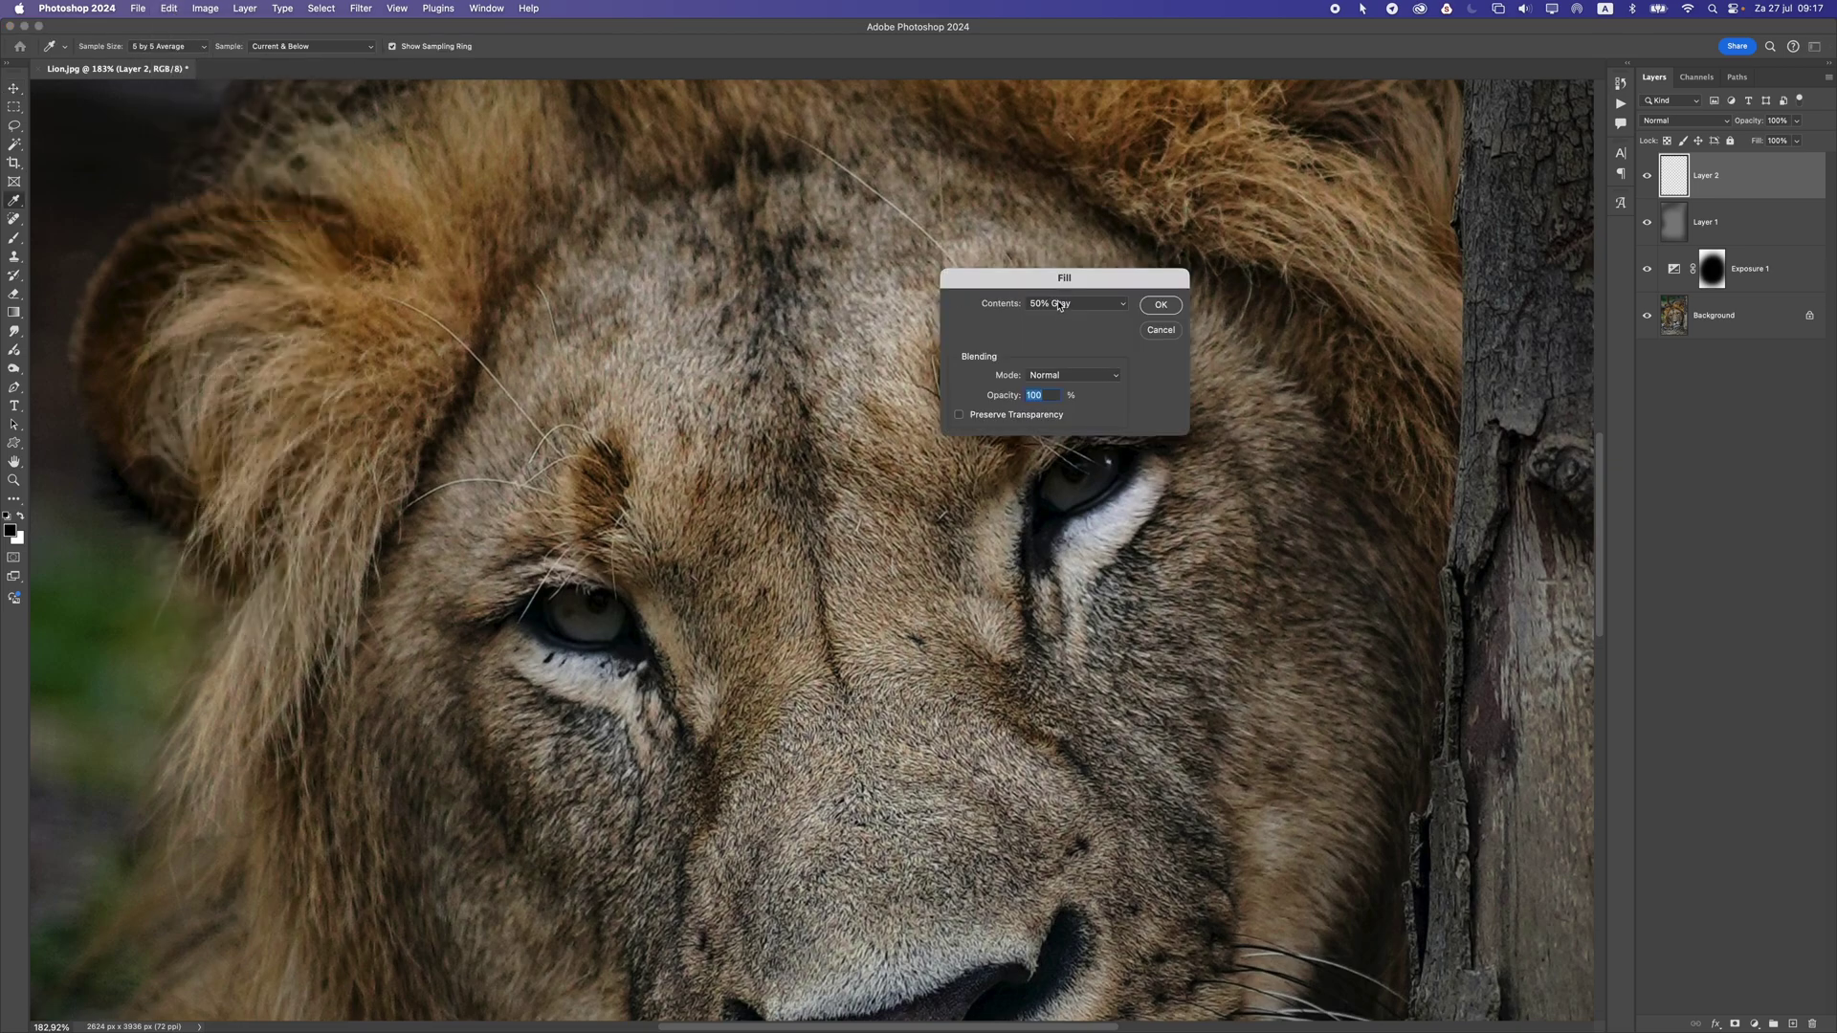
left_click(1161, 305)
key("v")
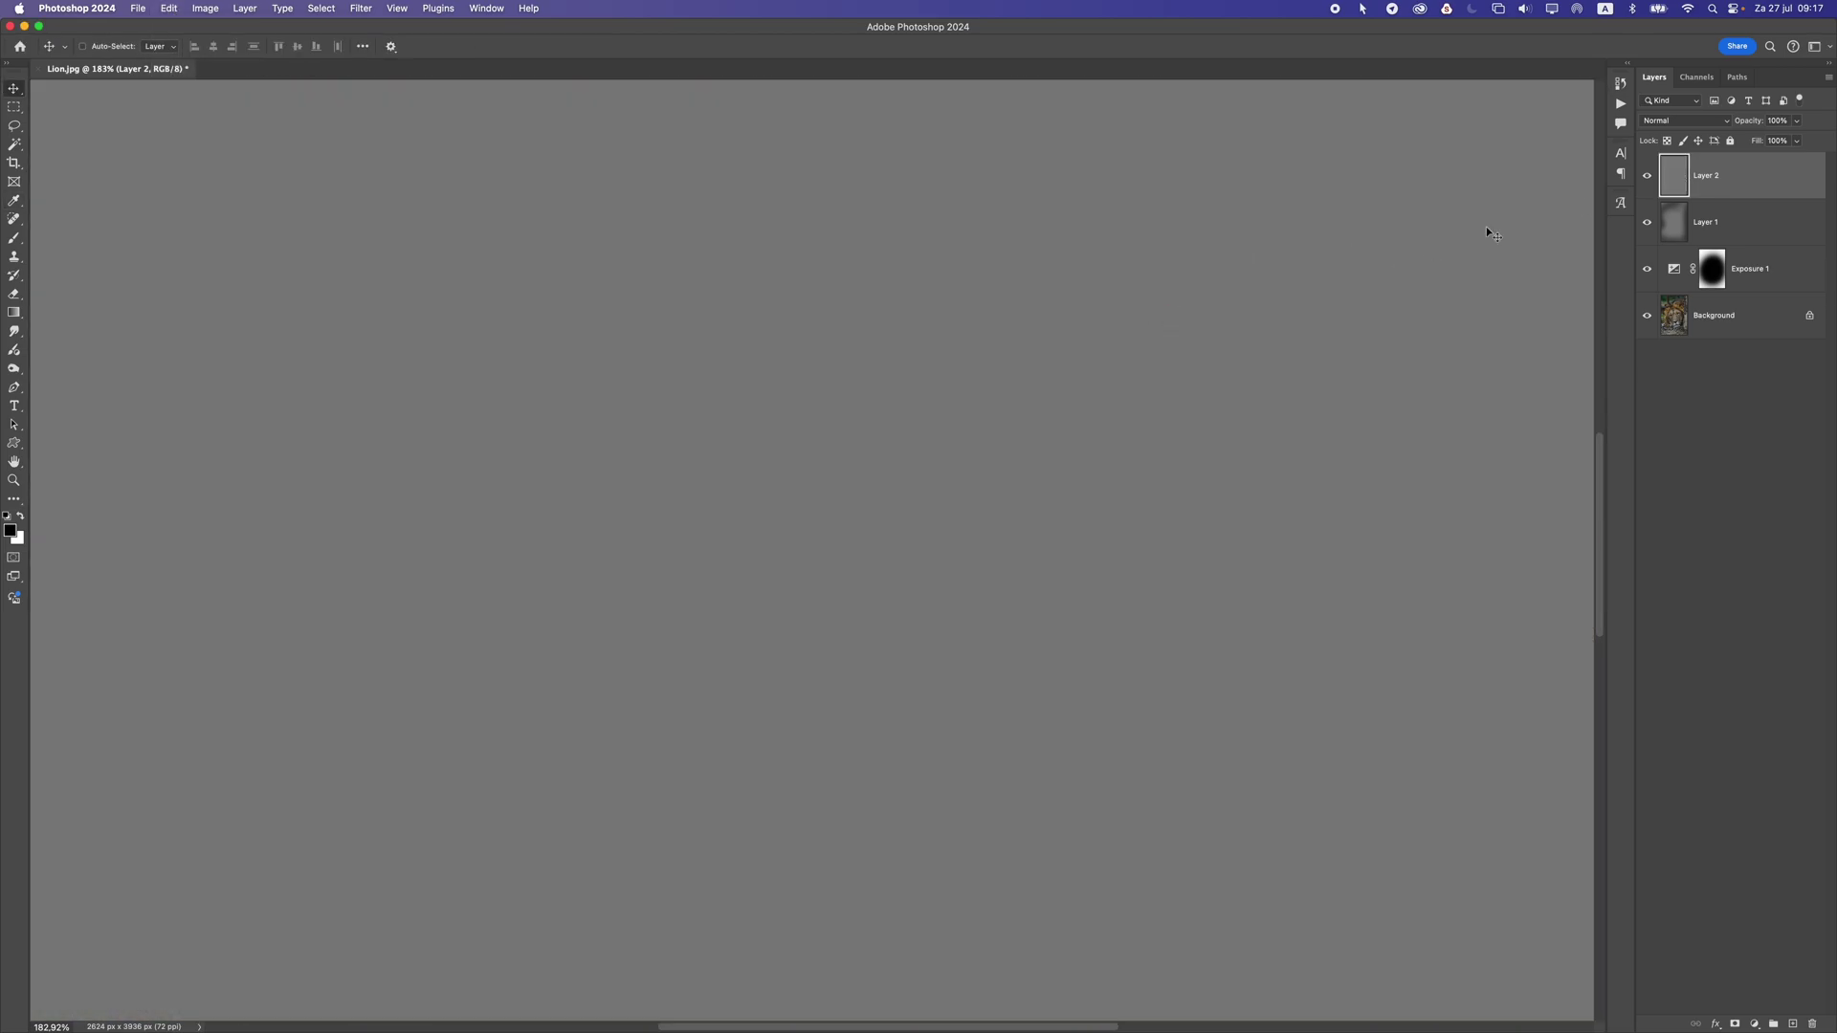
left_click(1663, 122)
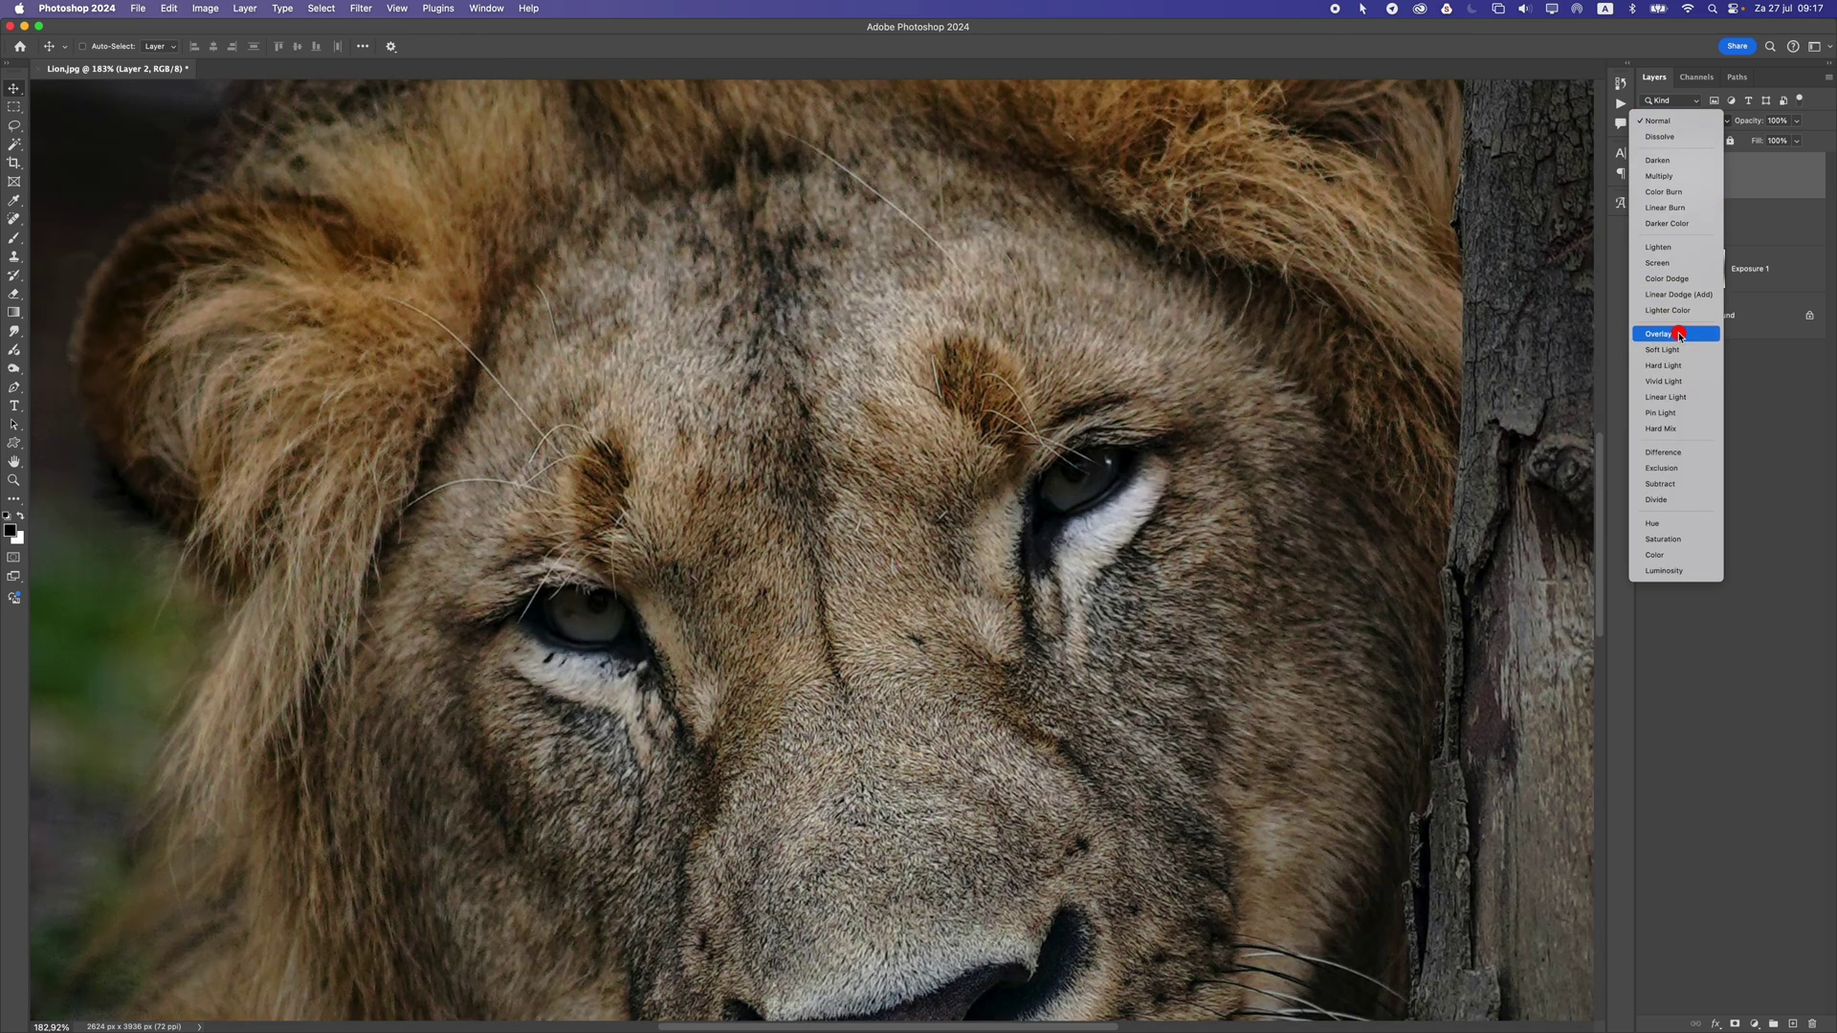
left_click(1680, 335)
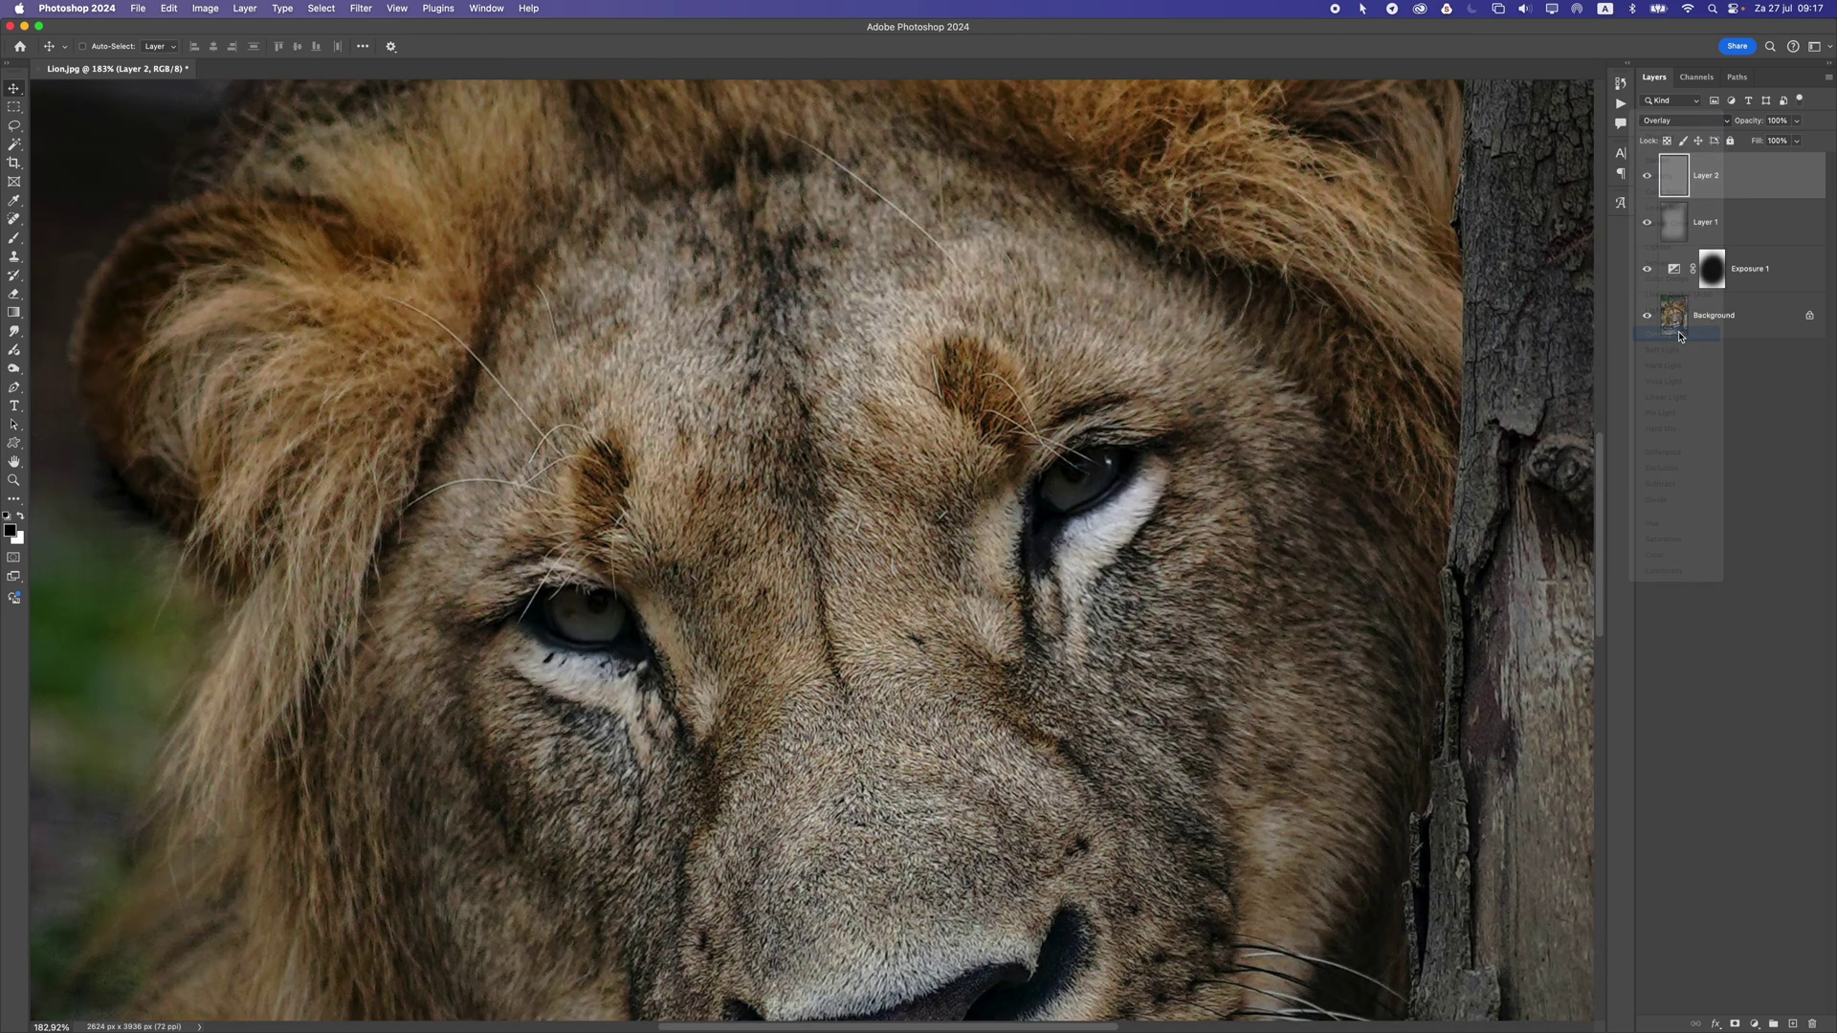
- Switch to the Dodge tool, enlarge its brush, and set the range to Midtones with 35% exposure
left_click(15, 336)
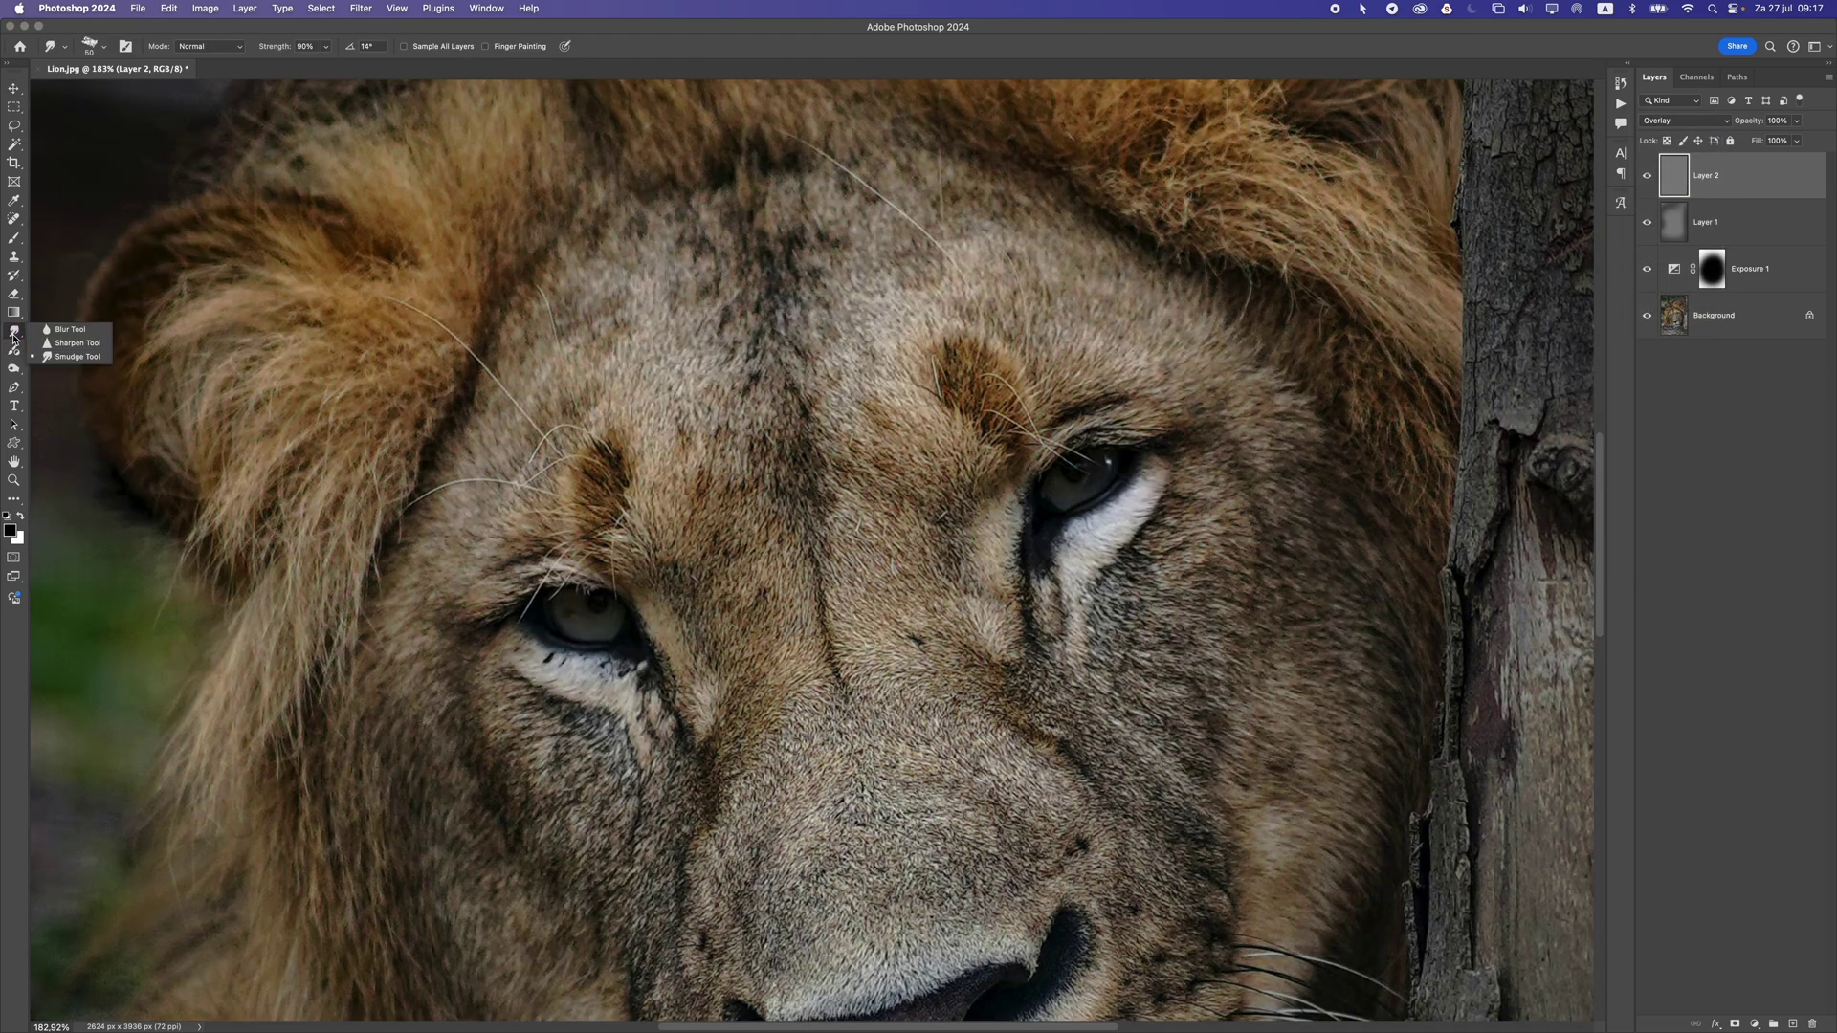
left_click(15, 374)
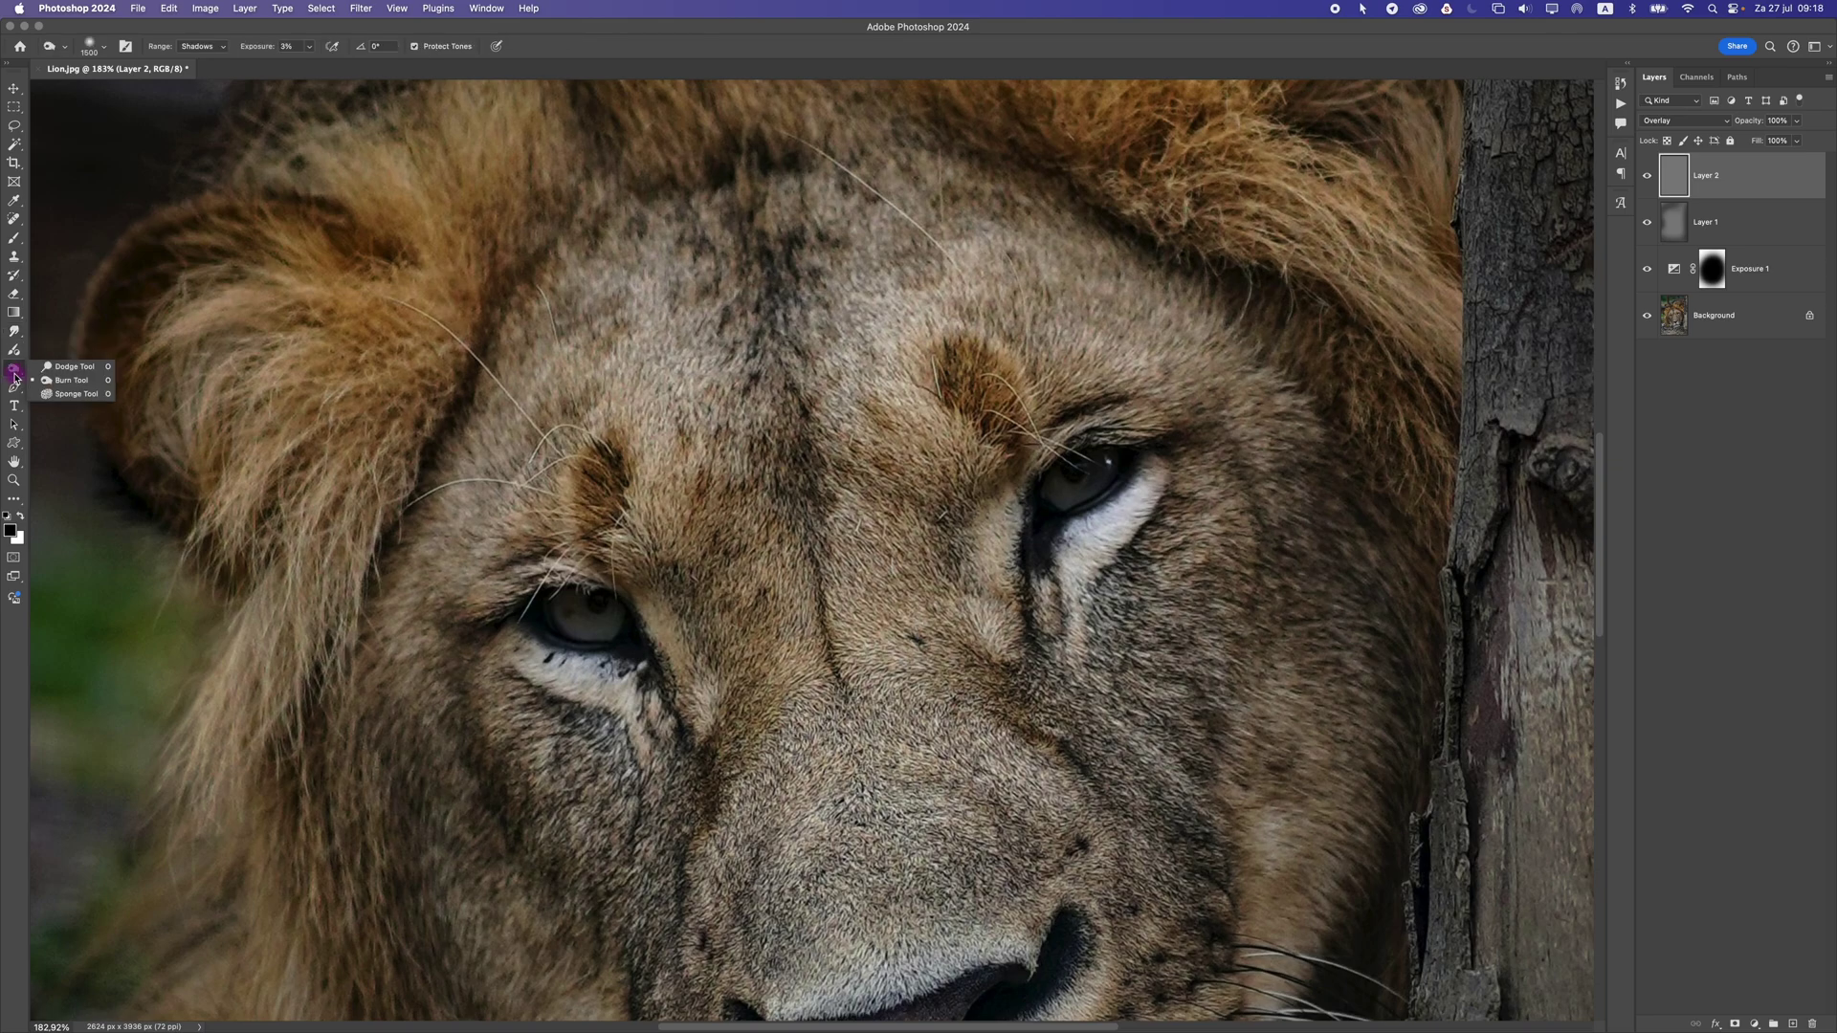
left_click(77, 366)
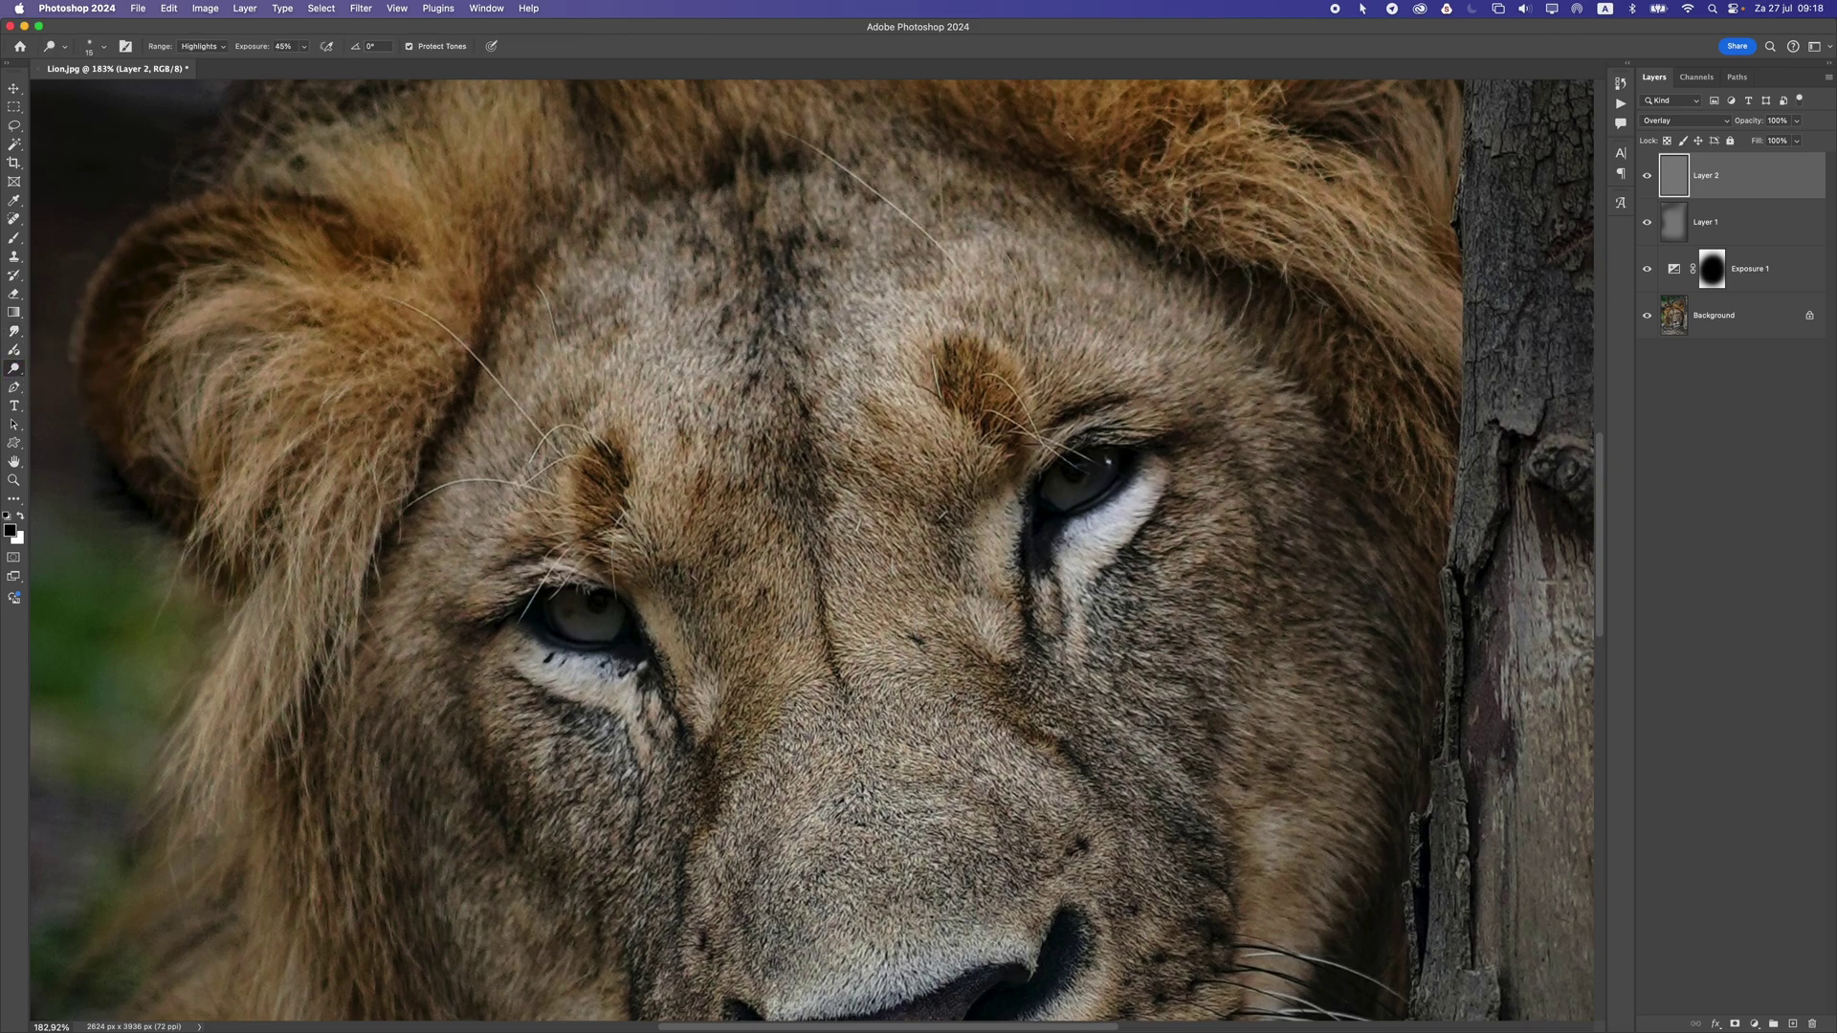
key("bracketright")
key("bracketright")
key("bracketright")
key("bracketright")
left_click(212, 47)
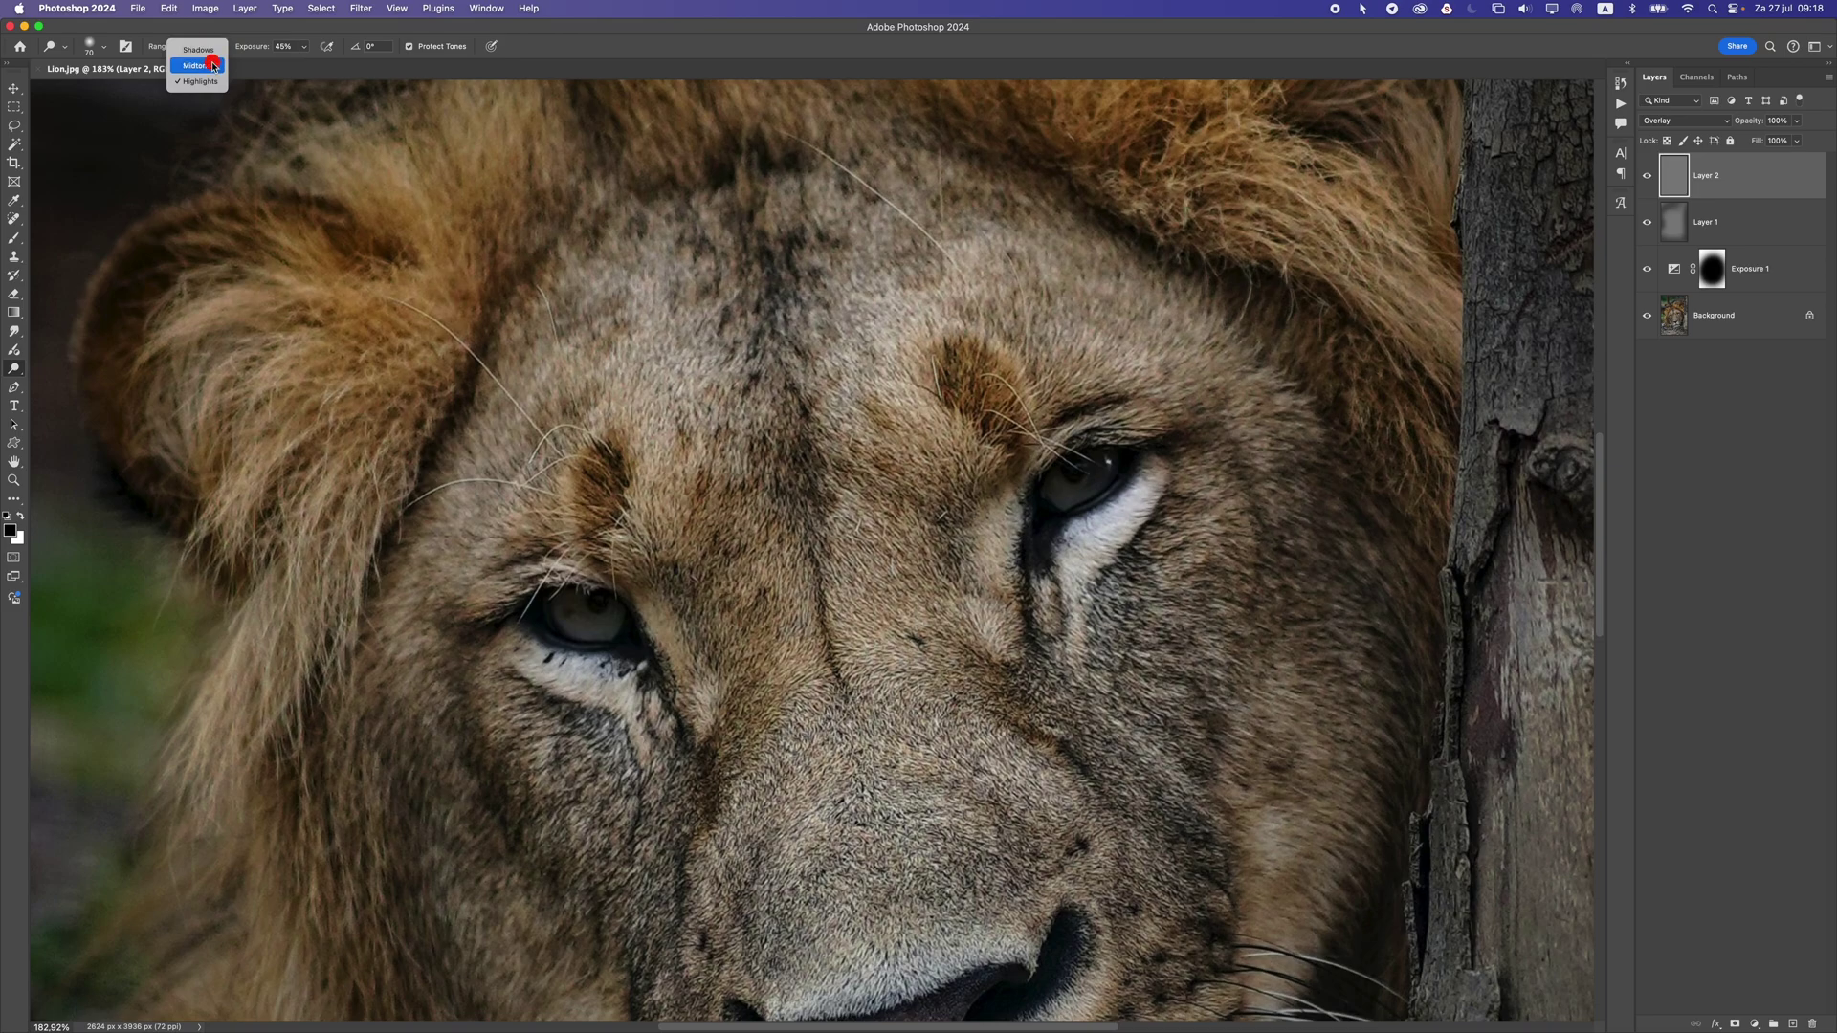
left_click(212, 65)
left_click(304, 46)
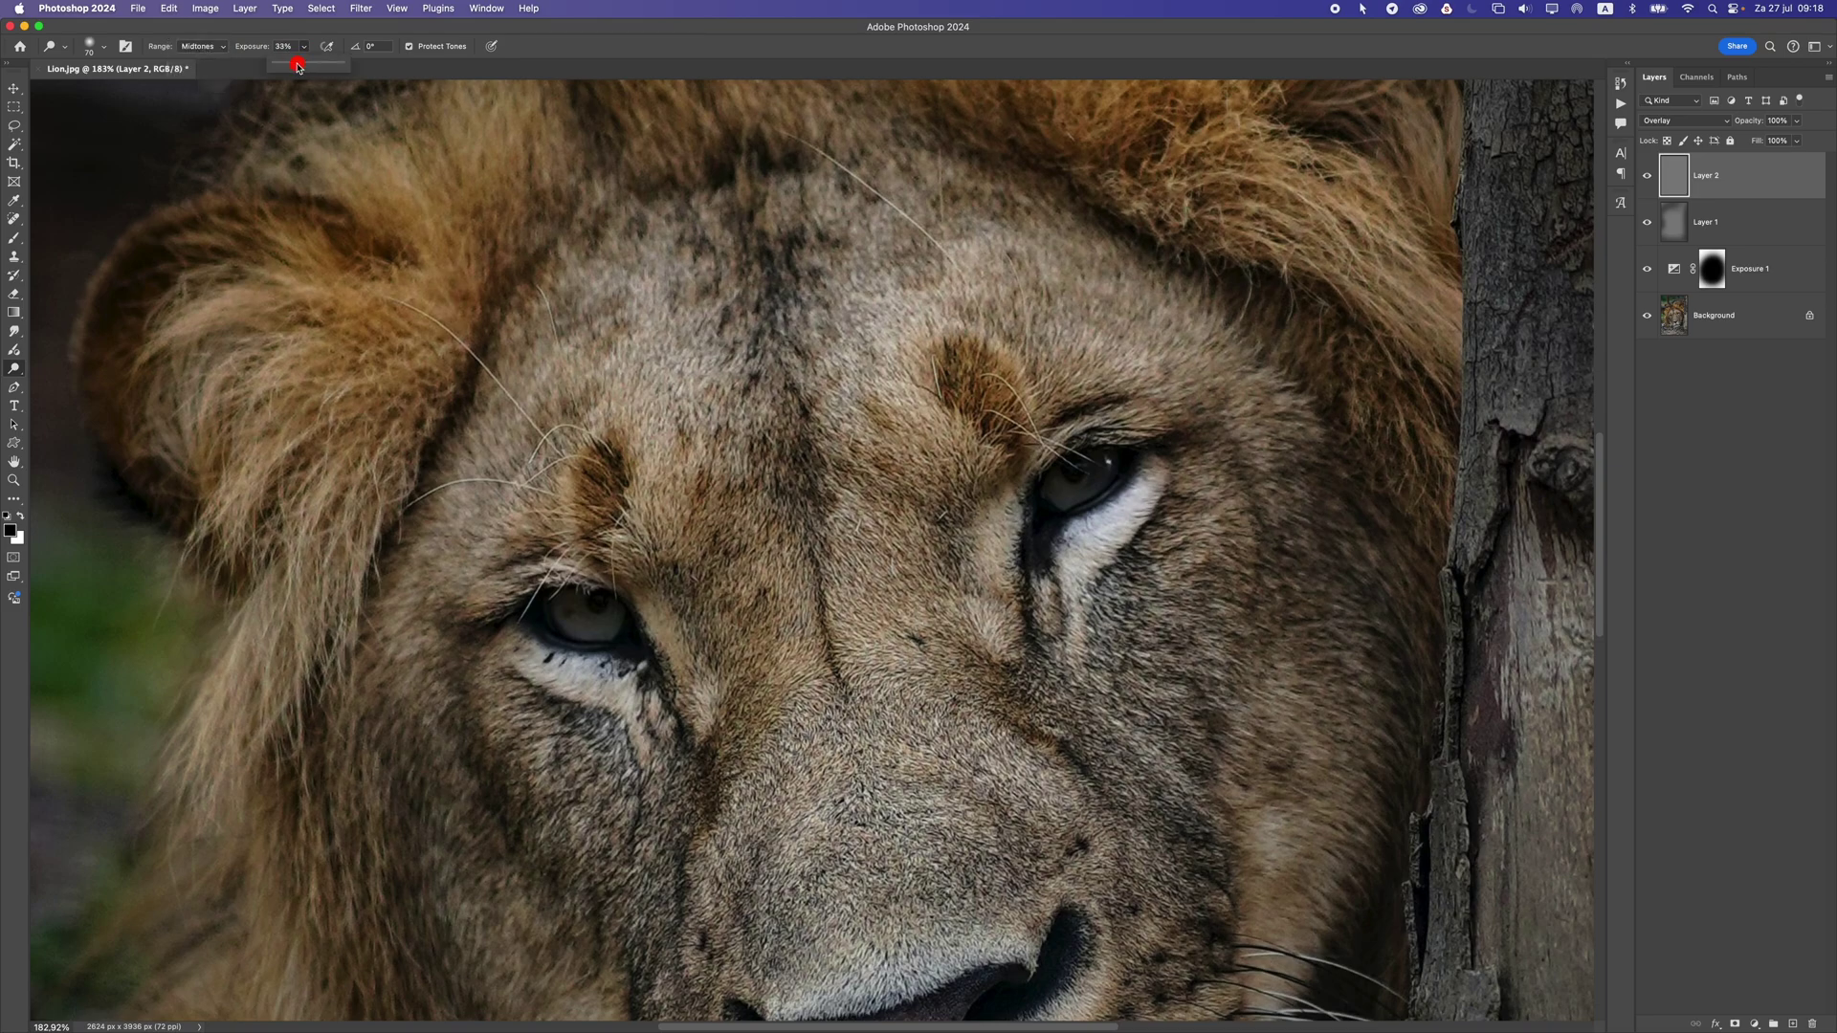
left_click(299, 65)
- Dodge the irises of both lion eyes on Layer 2 to brighten them
left_click_drag(564, 622, 624, 620)
mouse_move(1050, 478)
left_mouse_down()
mouse_move(1103, 473)
mouse_move(1080, 487)
mouse_move(1059, 485)
mouse_move(1112, 457)
mouse_move(1049, 503)
mouse_move(1112, 458)
mouse_move(1075, 495)
mouse_move(1054, 482)
mouse_move(1106, 468)
mouse_move(1064, 490)
left_mouse_up()
left_click_drag(627, 615, 585, 615)
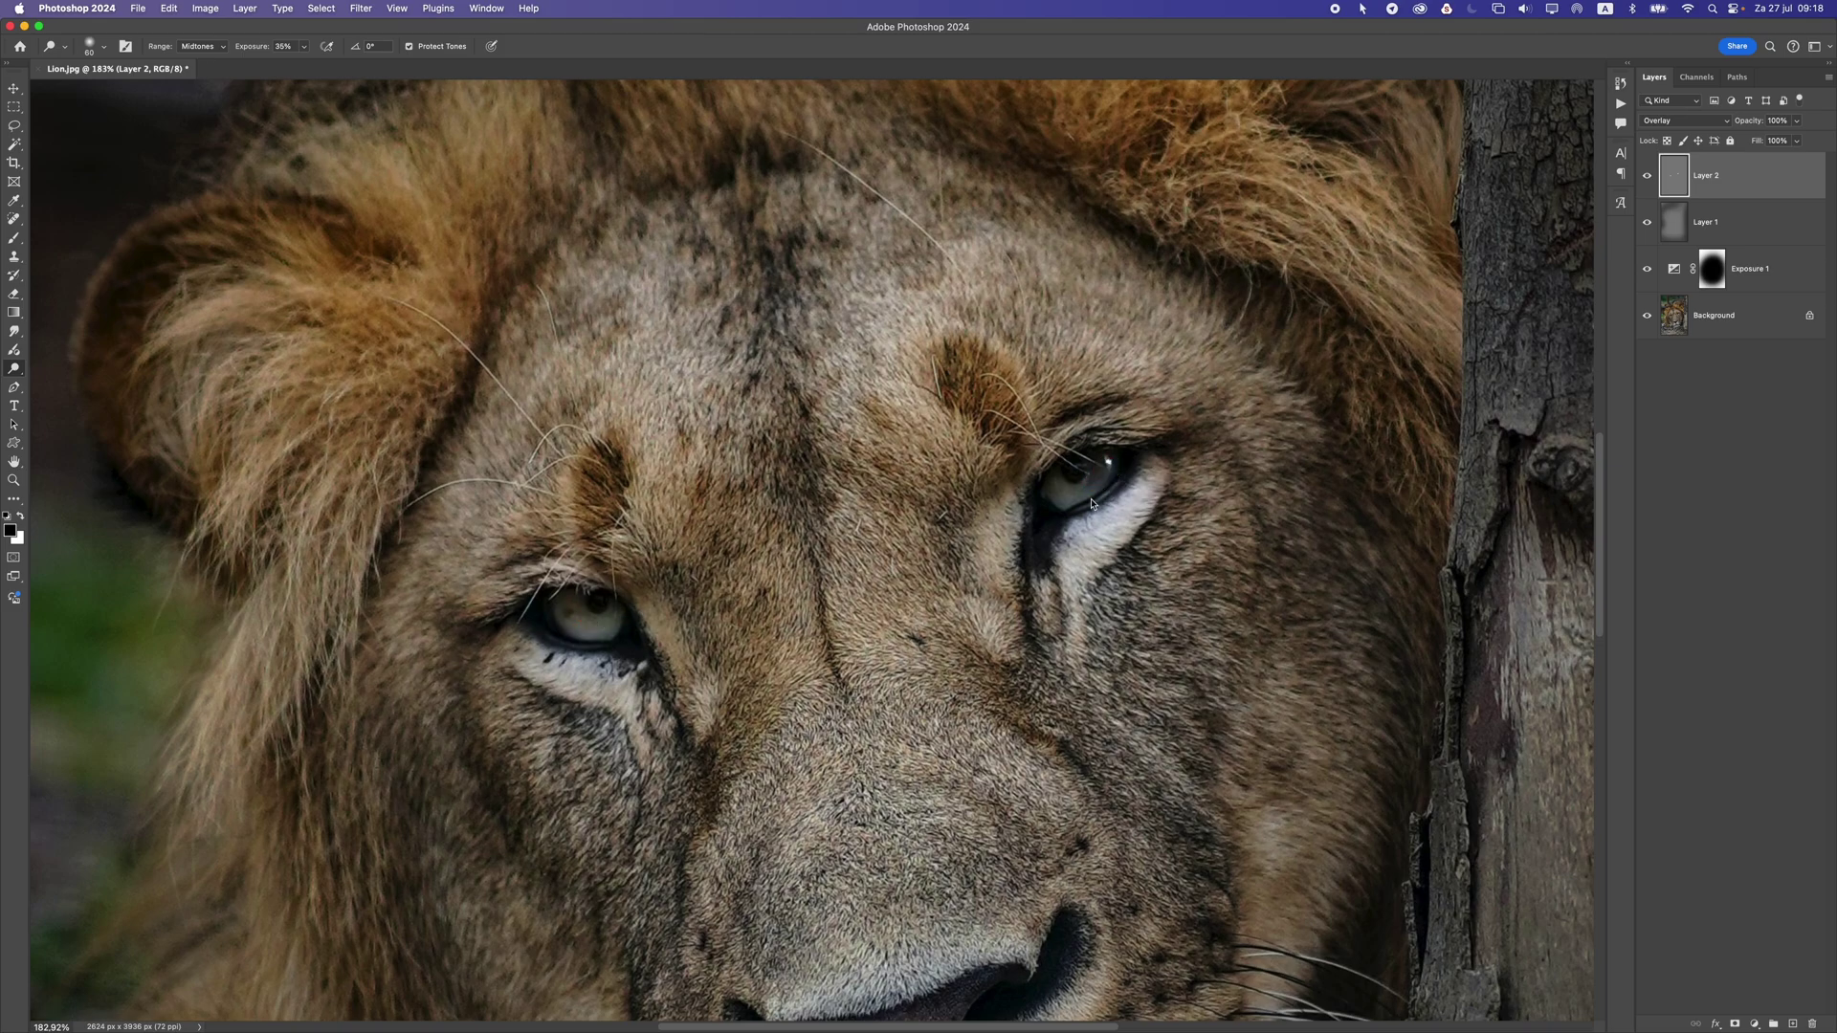
mouse_move(1039, 490)
left_mouse_down()
mouse_move(1122, 461)
mouse_move(1080, 492)
left_mouse_up()
scroll(822, 609, "down", 8)
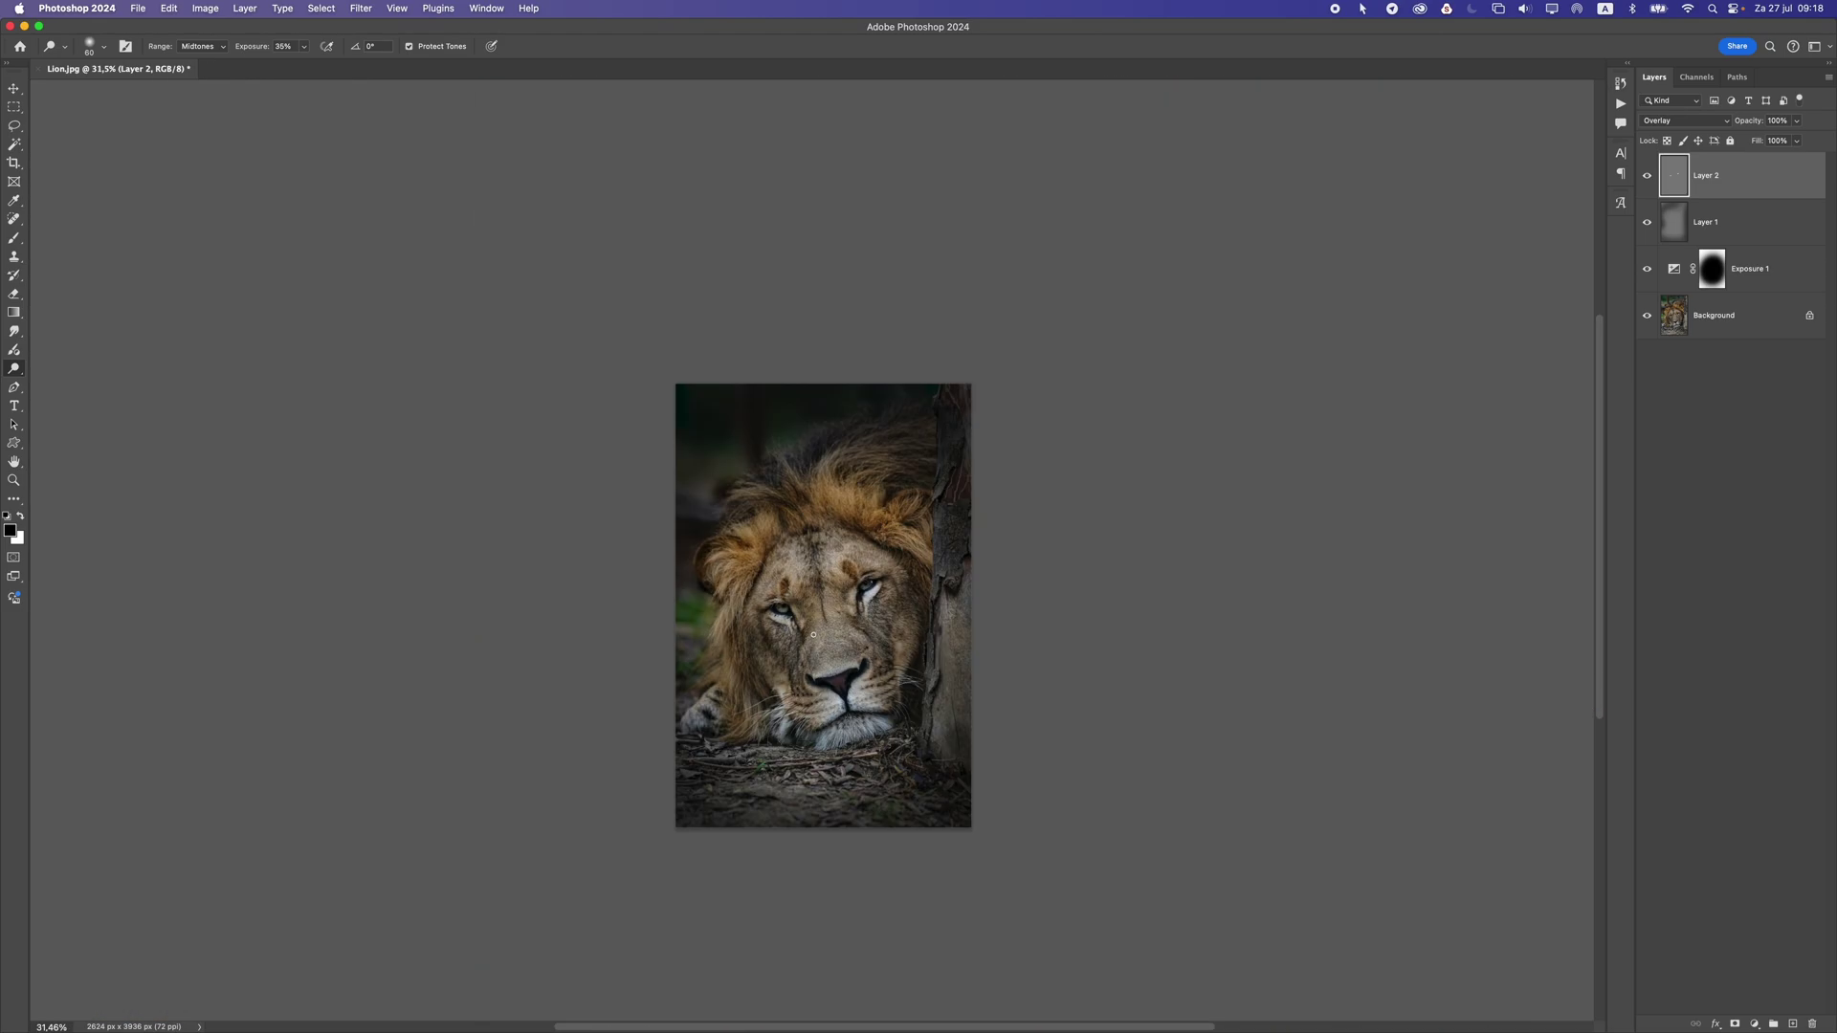
scroll(814, 635, "up", 1)
scroll(869, 592, "up", 8)
left_click_drag(904, 513, 944, 488)
left_click(372, 658)
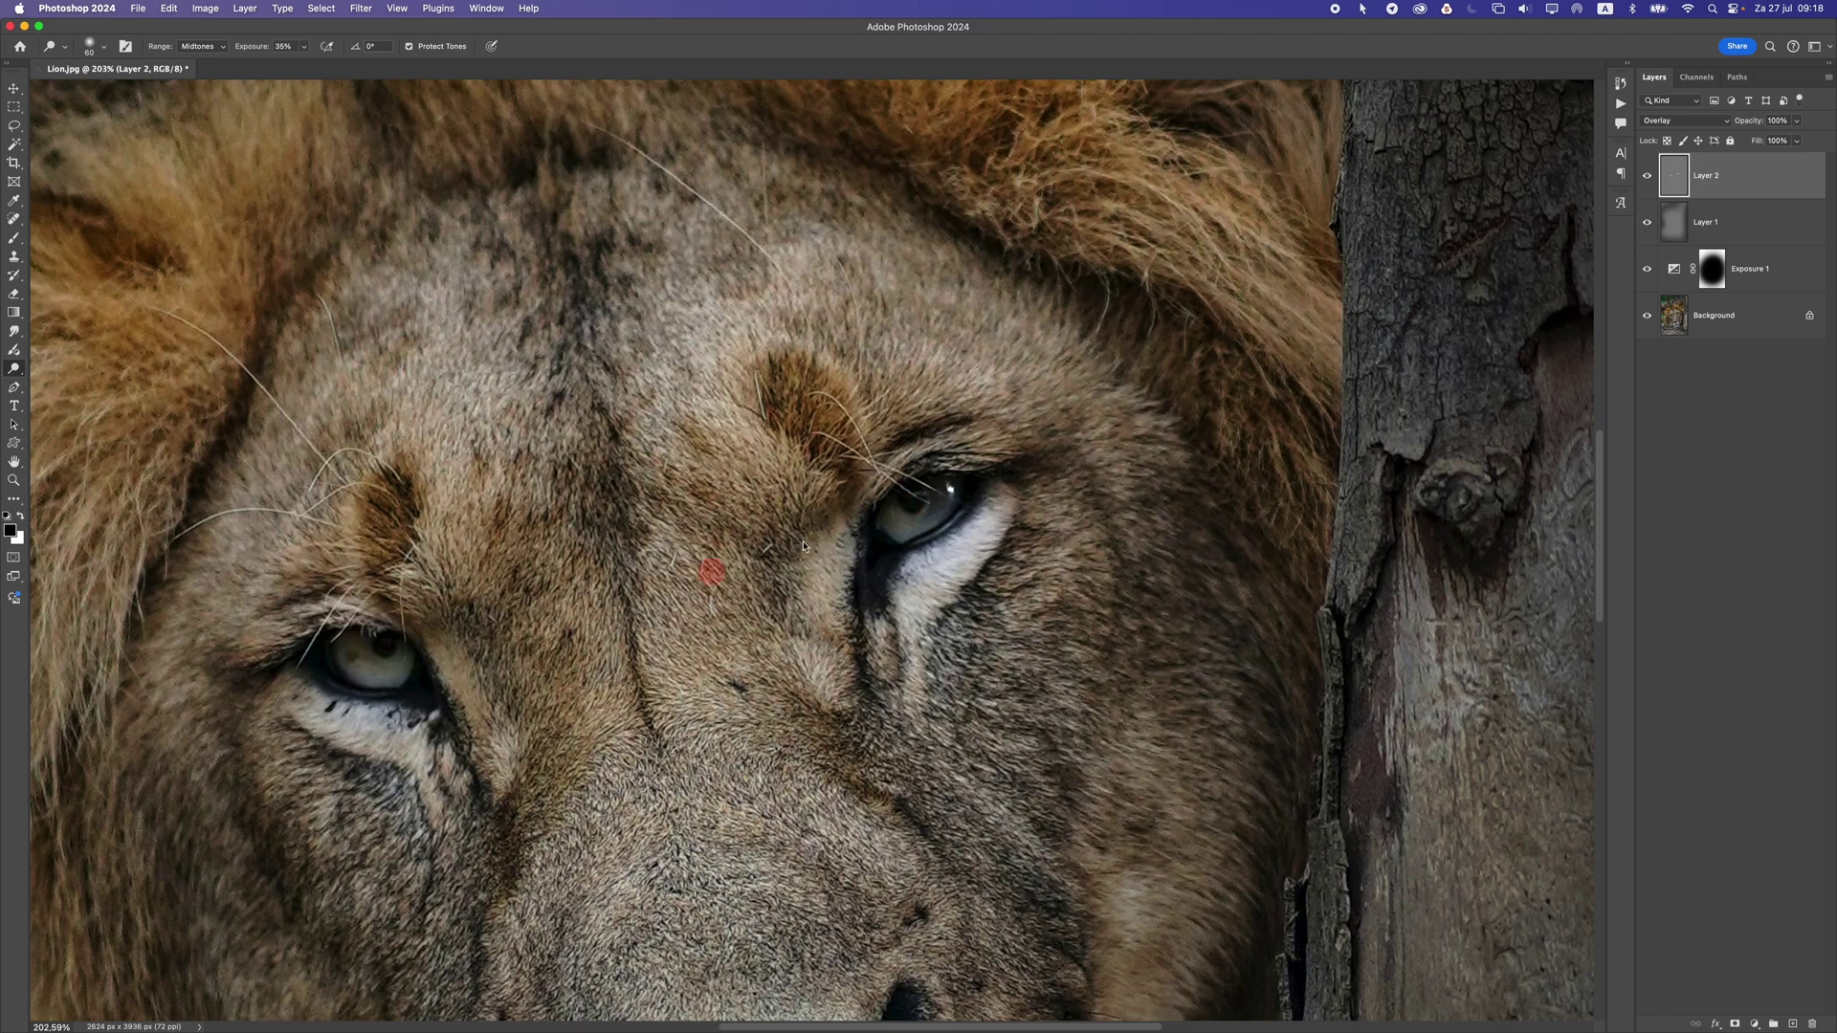
left_click(895, 520)
left_click(952, 501)
- Touch up the dodging on the eye farther from the tree and compare the photo with Layer 2 hidden
key("super+0")
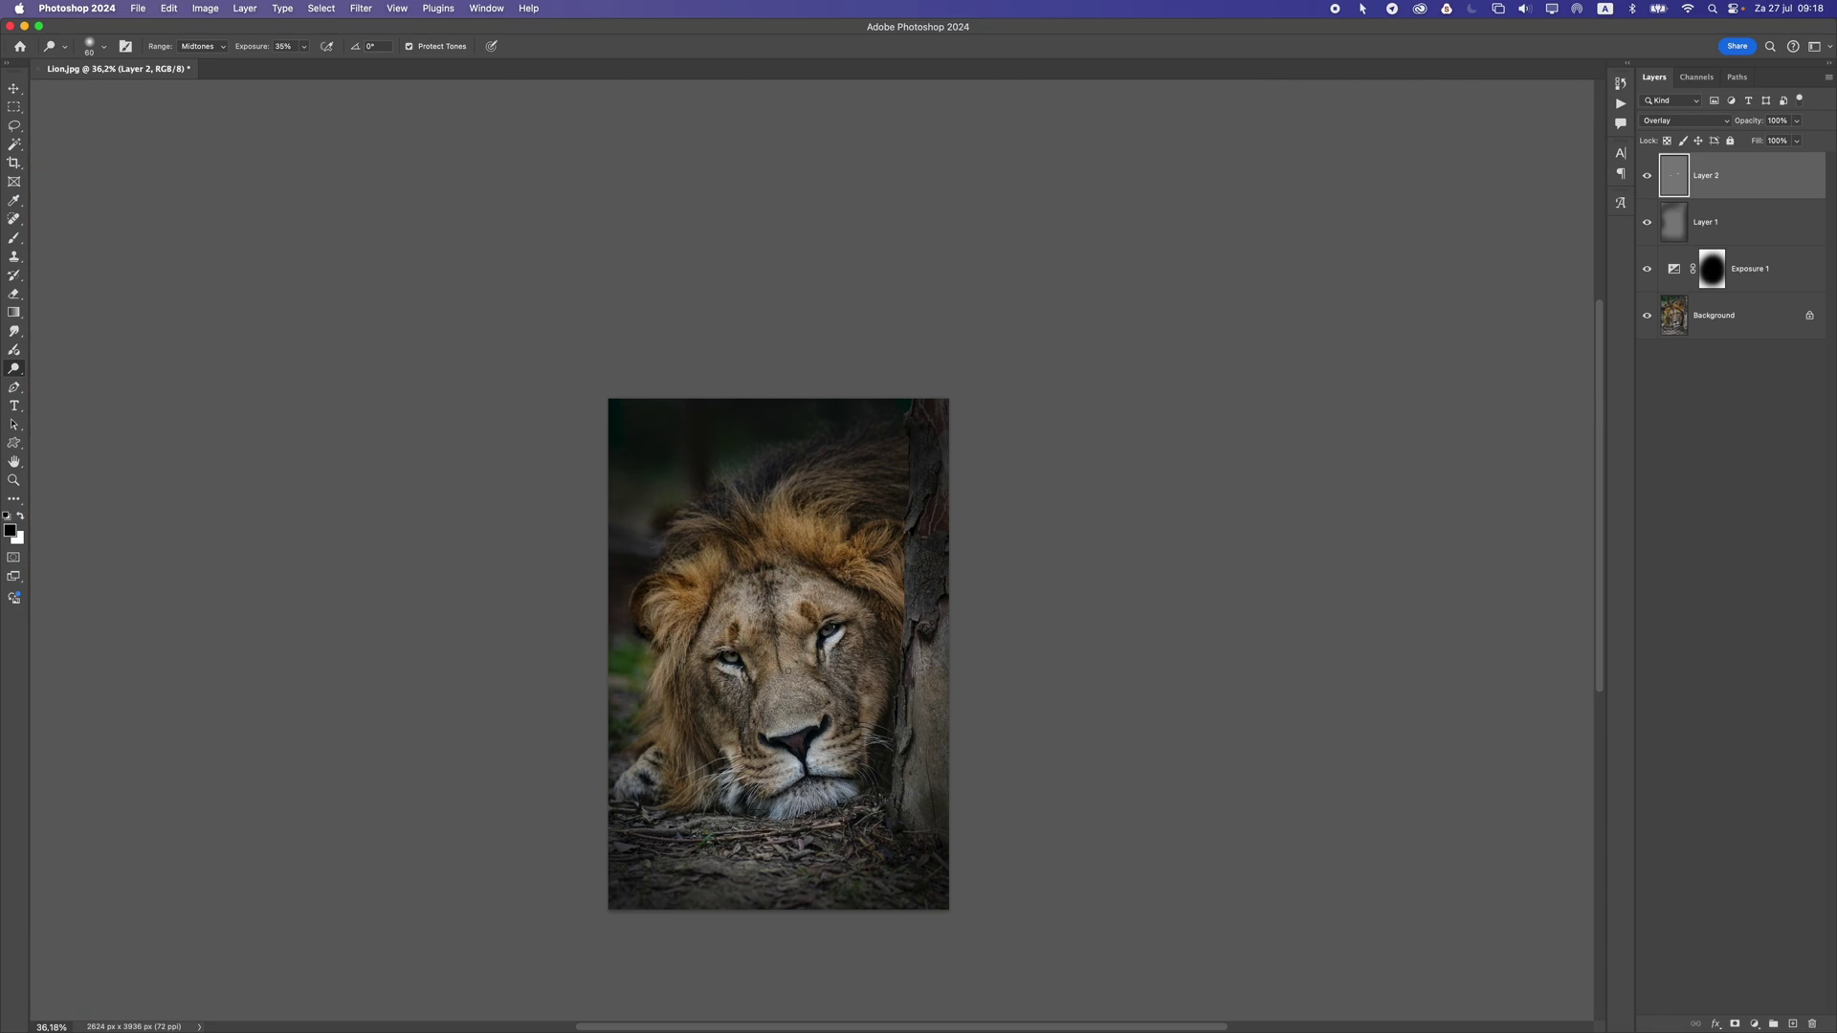
scroll(788, 672, "up", 3)
scroll(686, 659, "up", 10)
mouse_move(786, 643)
left_mouse_down()
mouse_move(866, 614)
mouse_move(772, 598)
left_mouse_up()
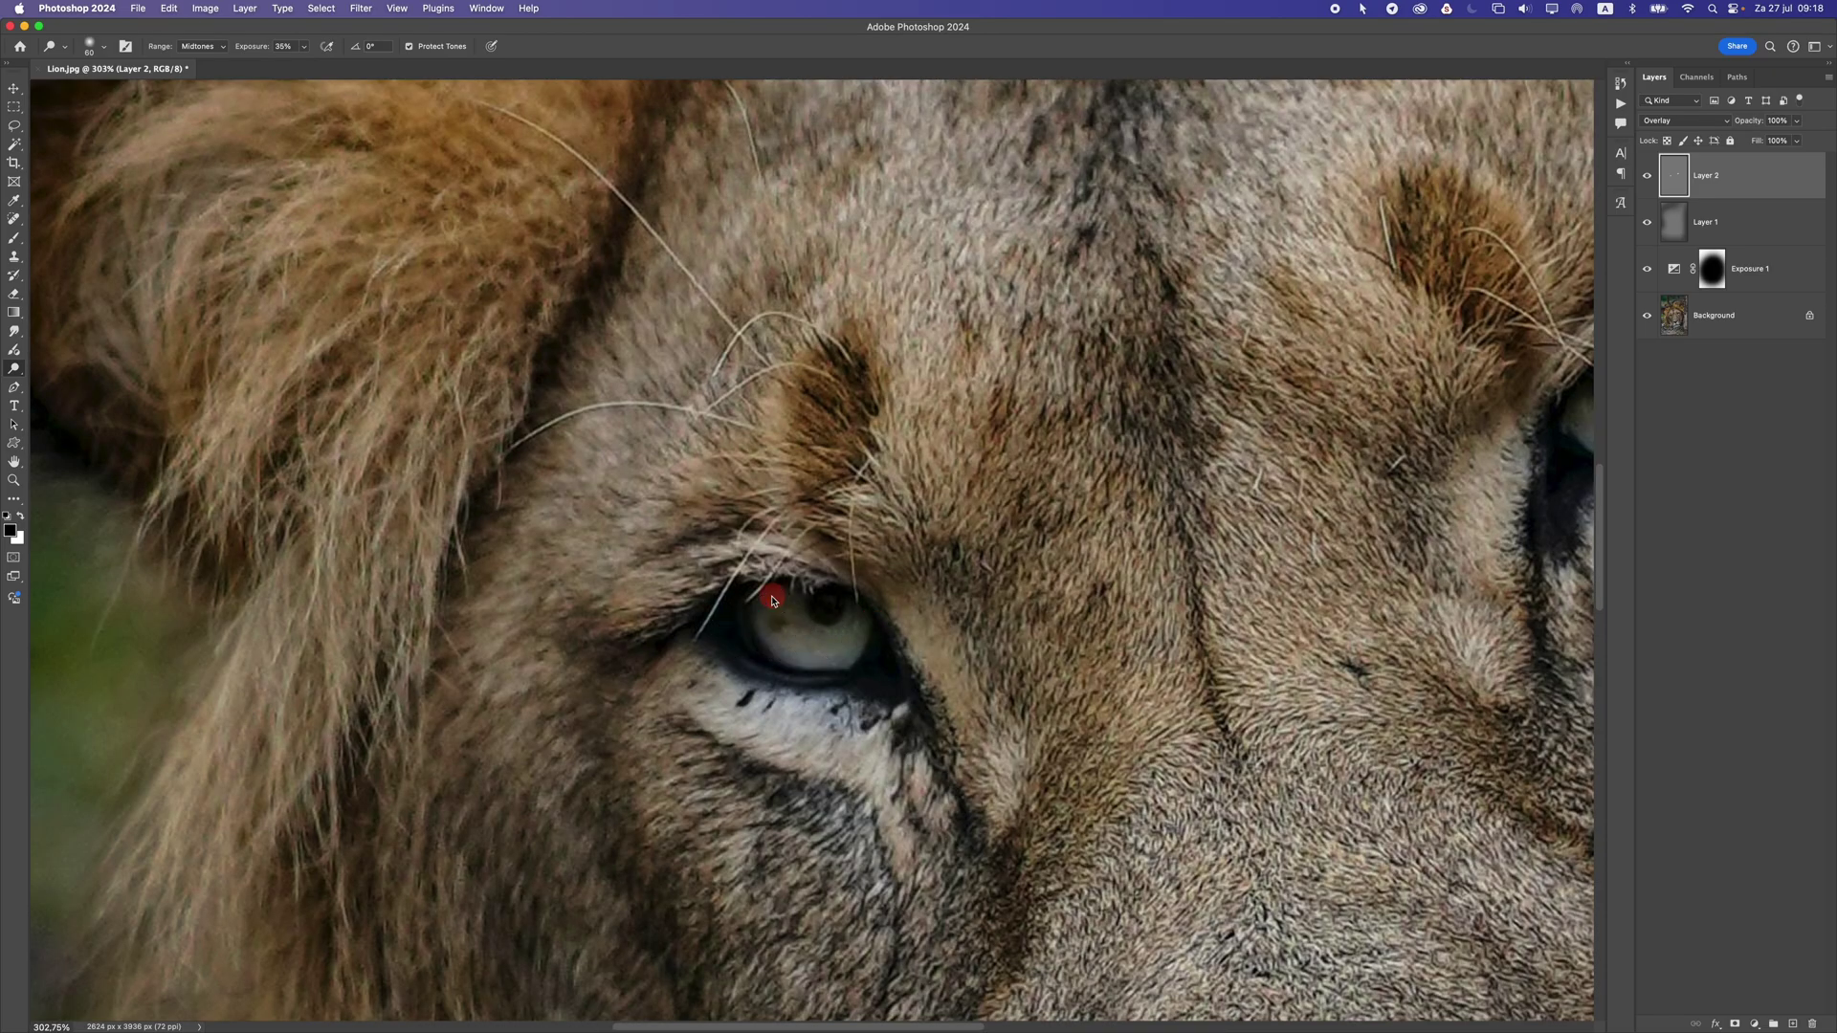
scroll(773, 601, "down", 5)
left_click_drag(1298, 647, 938, 521)
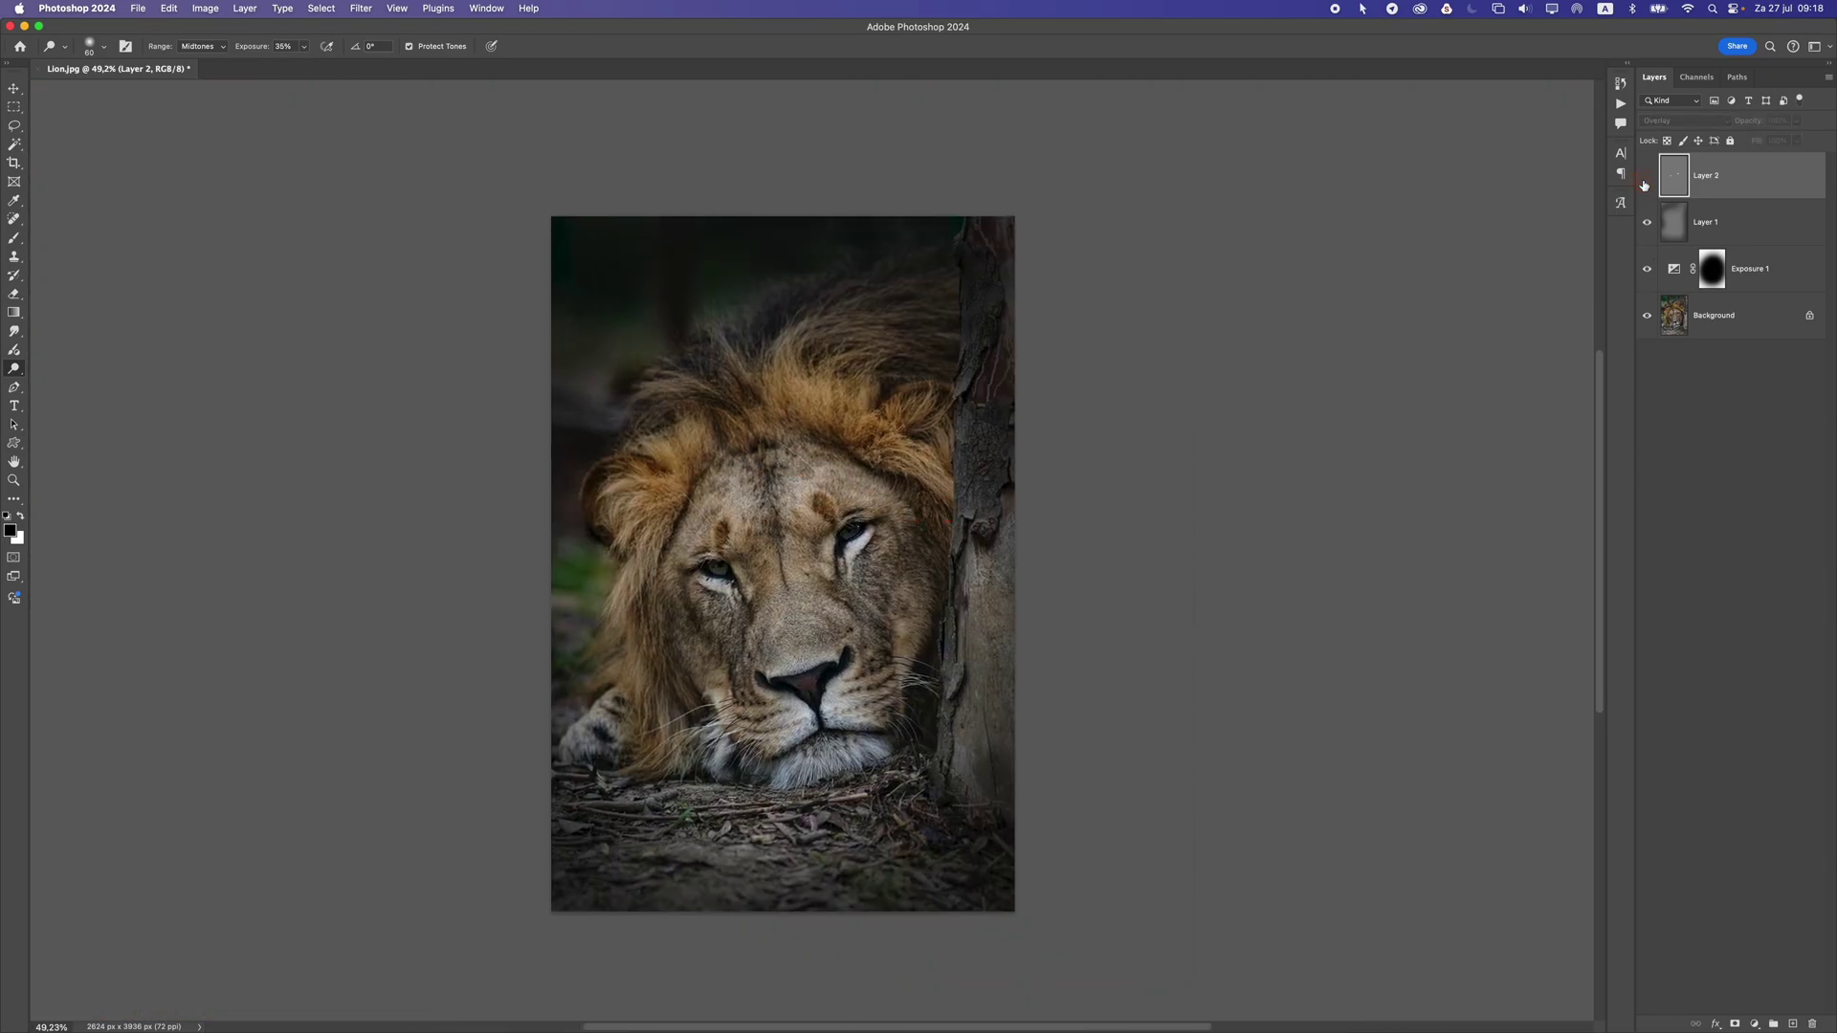
scroll(933, 486, "down", 1)
scroll(890, 517, "up", 3)
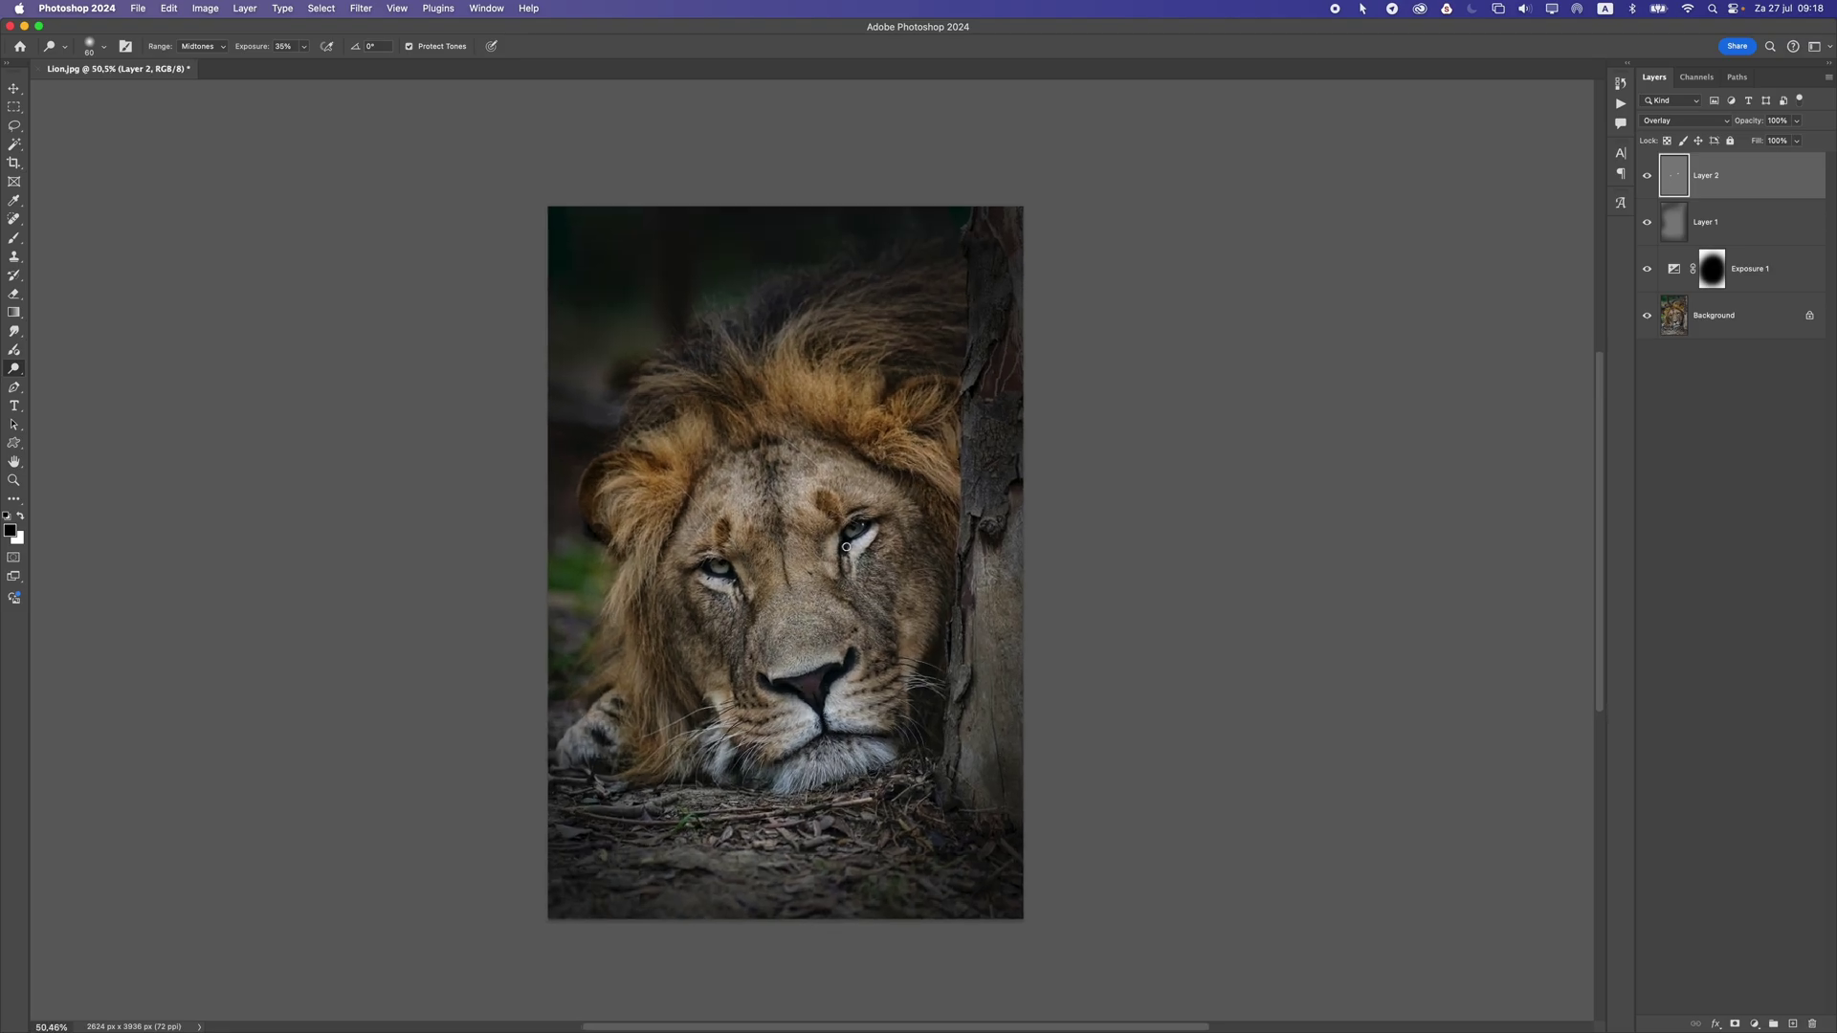
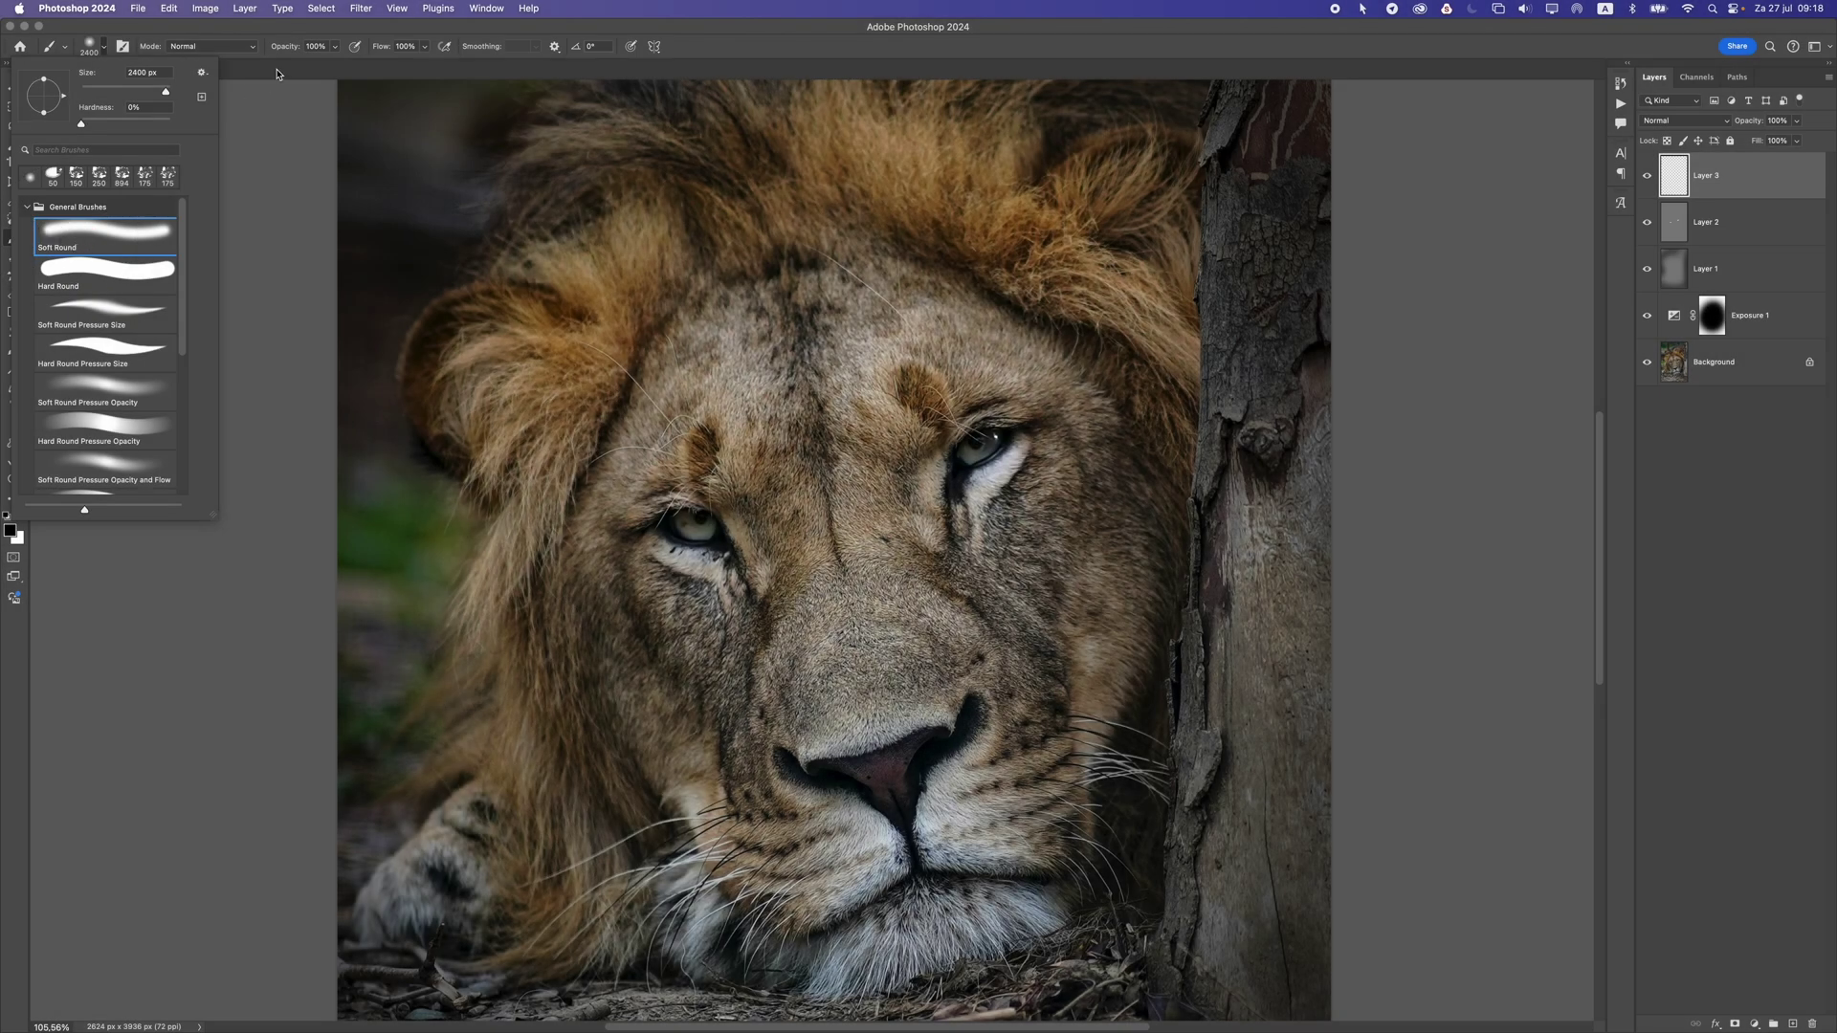
- Choose a light orange foreground color for the Soft Round brush
left_click(293, 33)
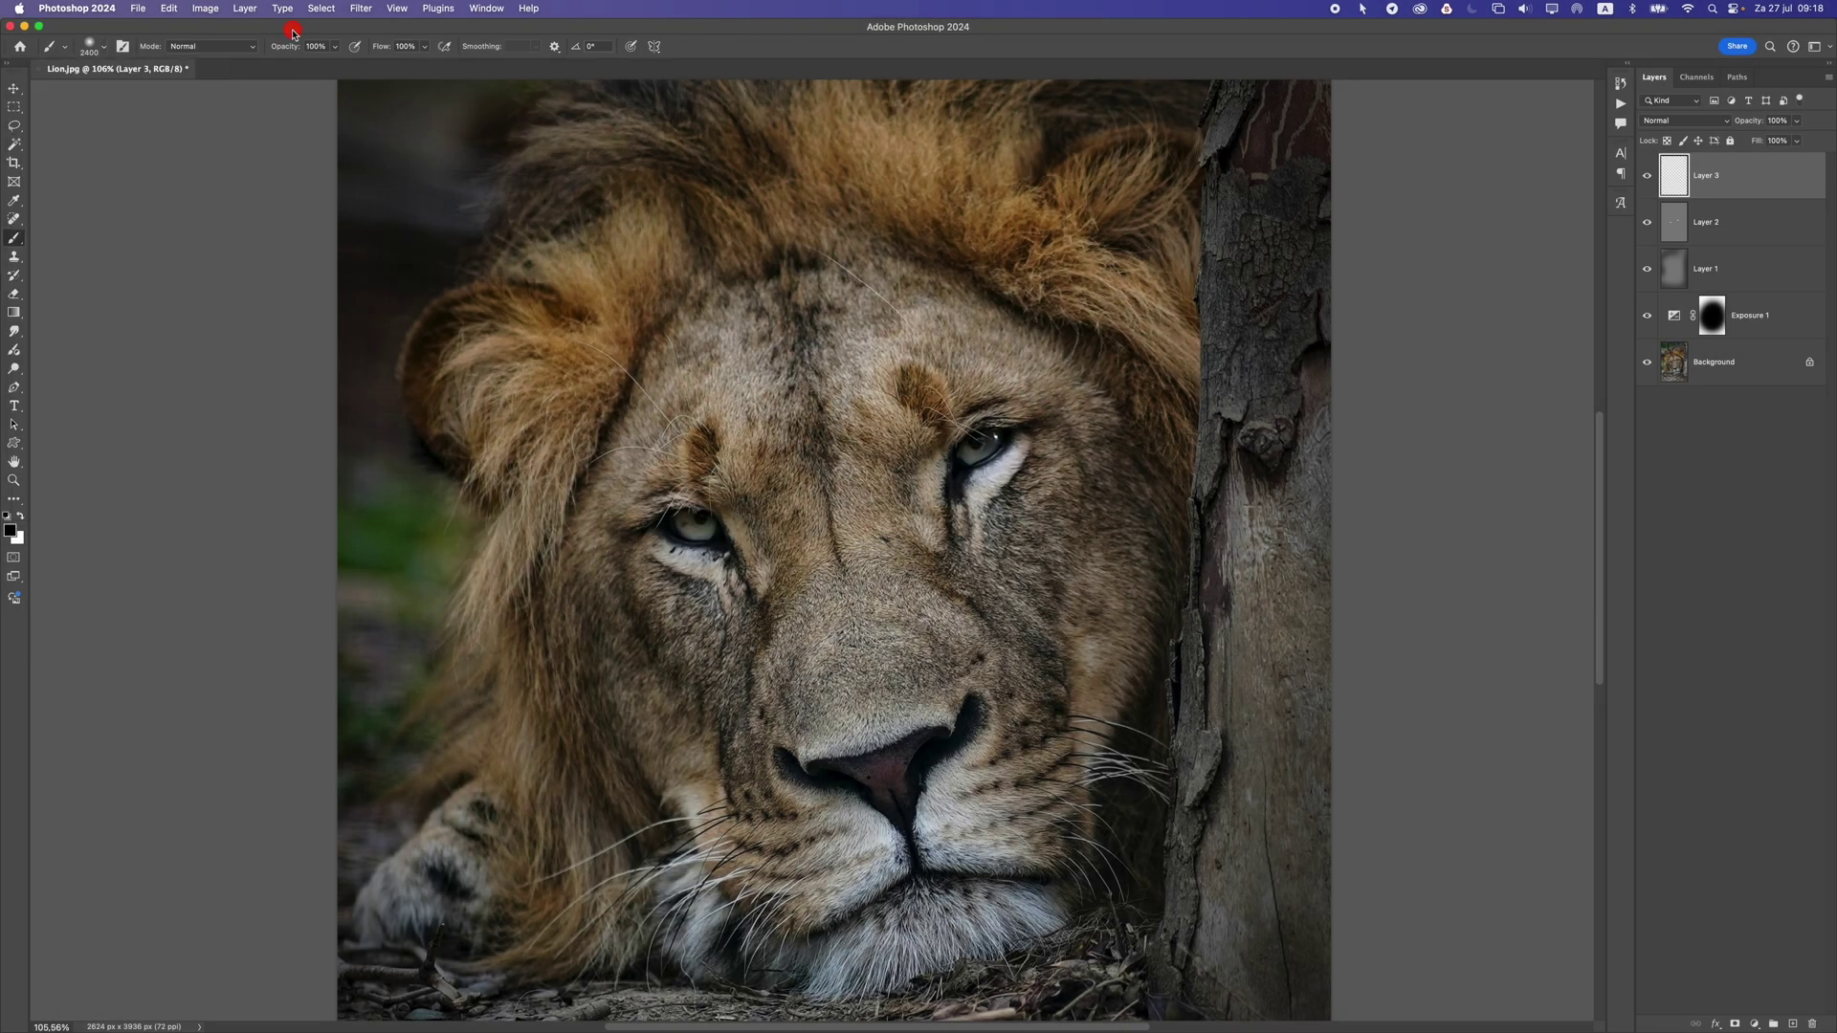
left_click(11, 531)
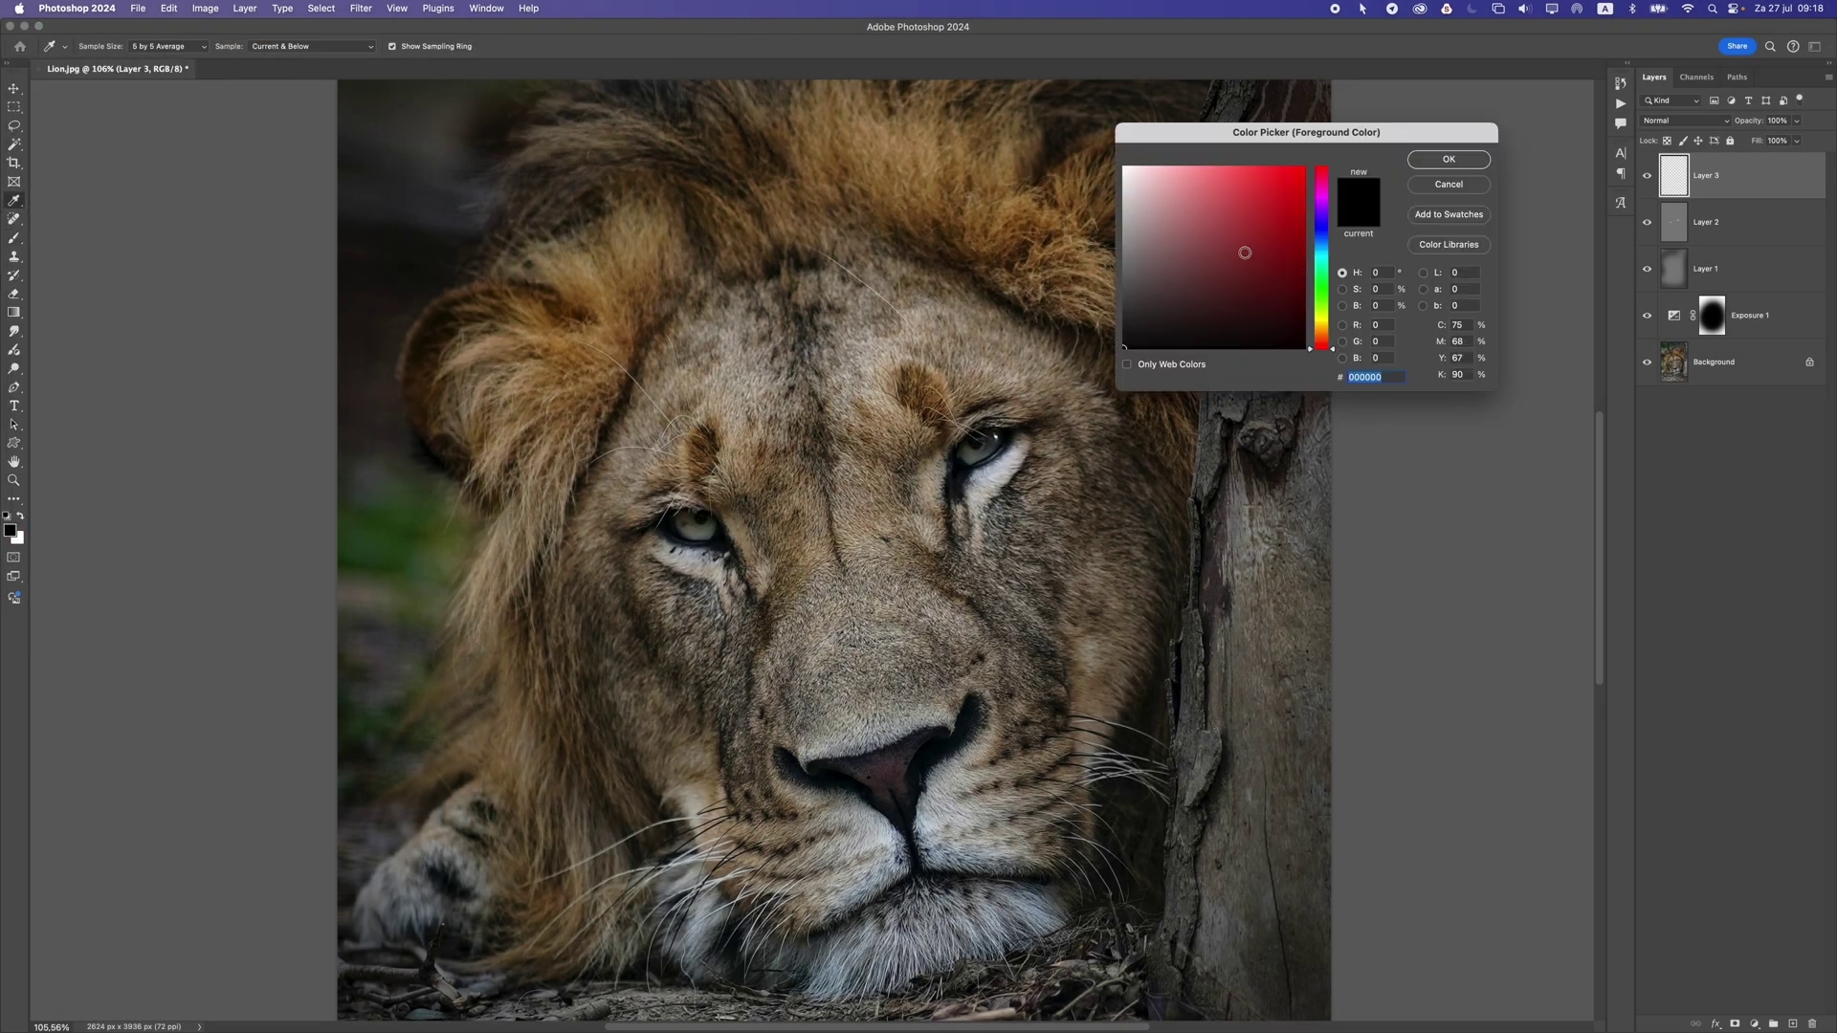
left_click_drag(1244, 252, 1241, 97)
left_click_drag(1324, 341, 1323, 331)
left_click_drag(1186, 183, 1220, 129)
key("Return")
- Reduce the brush size and paint light orange over the irises of both eyes on Layer 3
left_click_drag(674, 539, 701, 504)
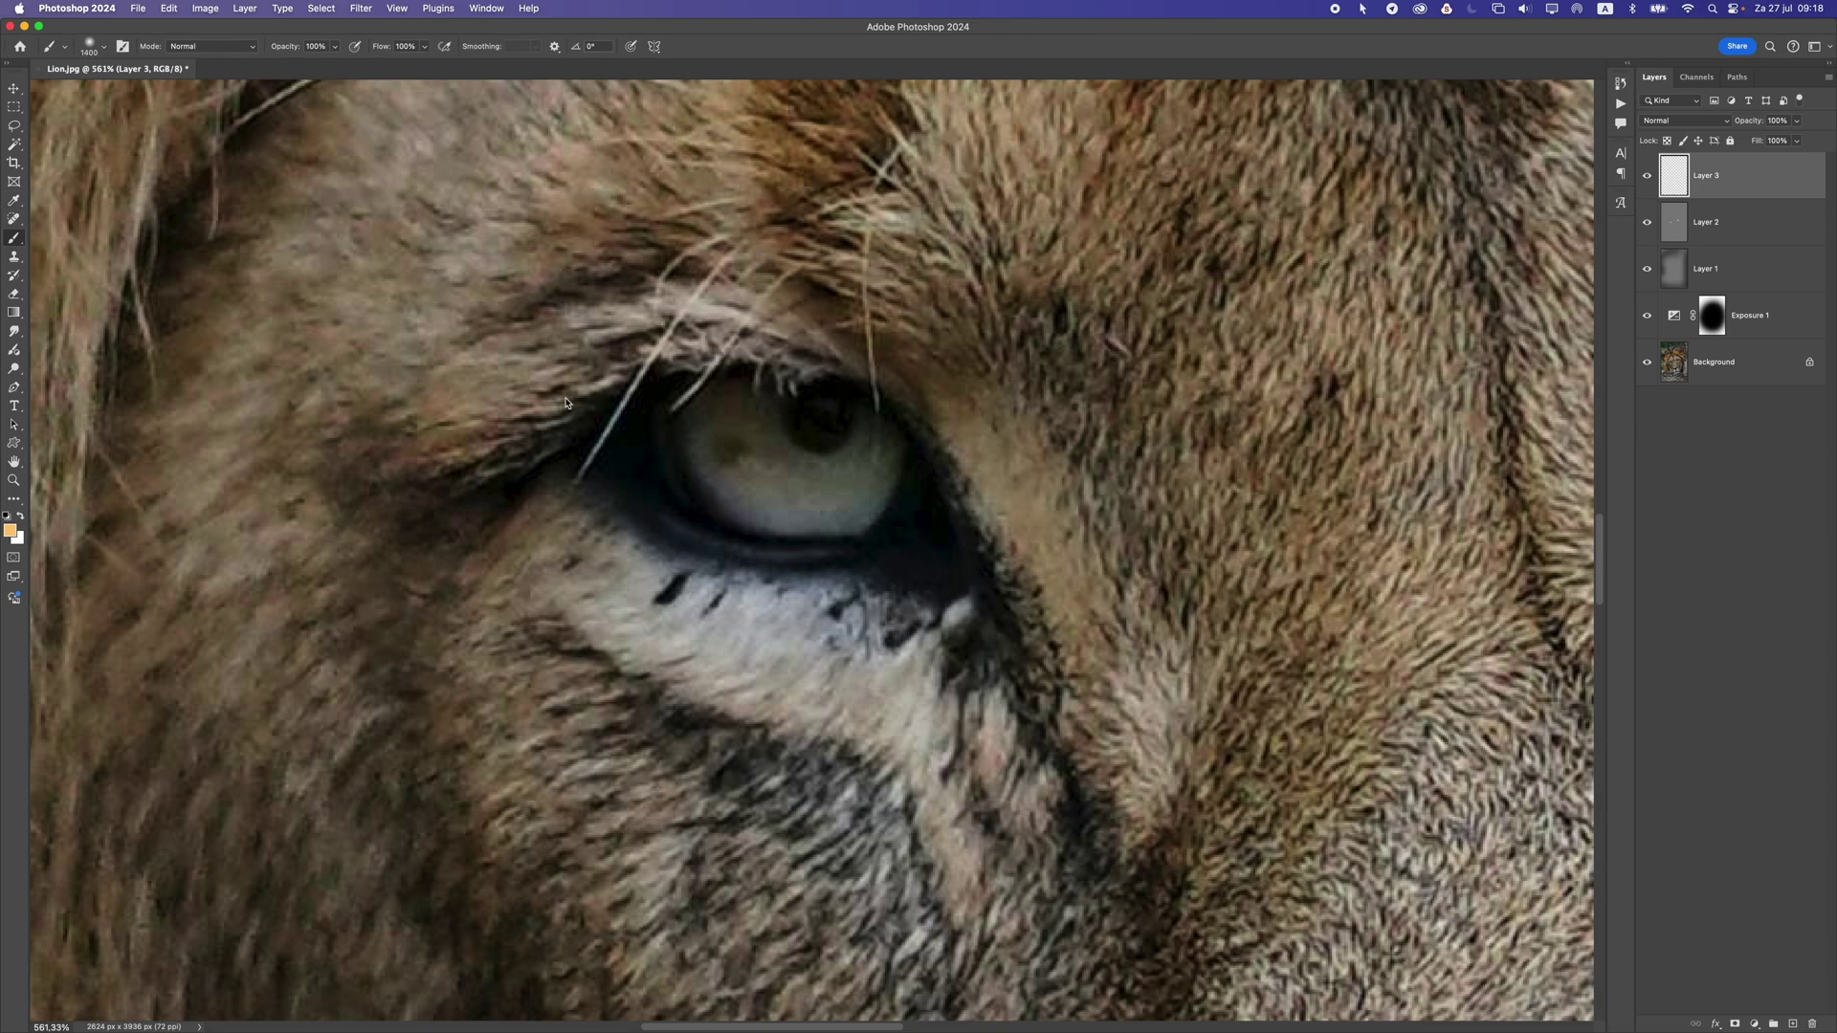
key("bracketleft")
key("bracketleft")
key("bracketleft")
mouse_move(739, 443)
left_mouse_down()
mouse_move(768, 491)
mouse_move(832, 503)
mouse_move(885, 450)
left_mouse_up()
left_click_drag(1149, 482, 171, 588)
mouse_move(1099, 428)
left_mouse_down()
mouse_move(1058, 434)
mouse_move(828, 741)
left_mouse_up()
mouse_move(950, 479)
left_mouse_down()
mouse_move(1101, 462)
mouse_move(1107, 369)
left_mouse_up()
key("super+0")
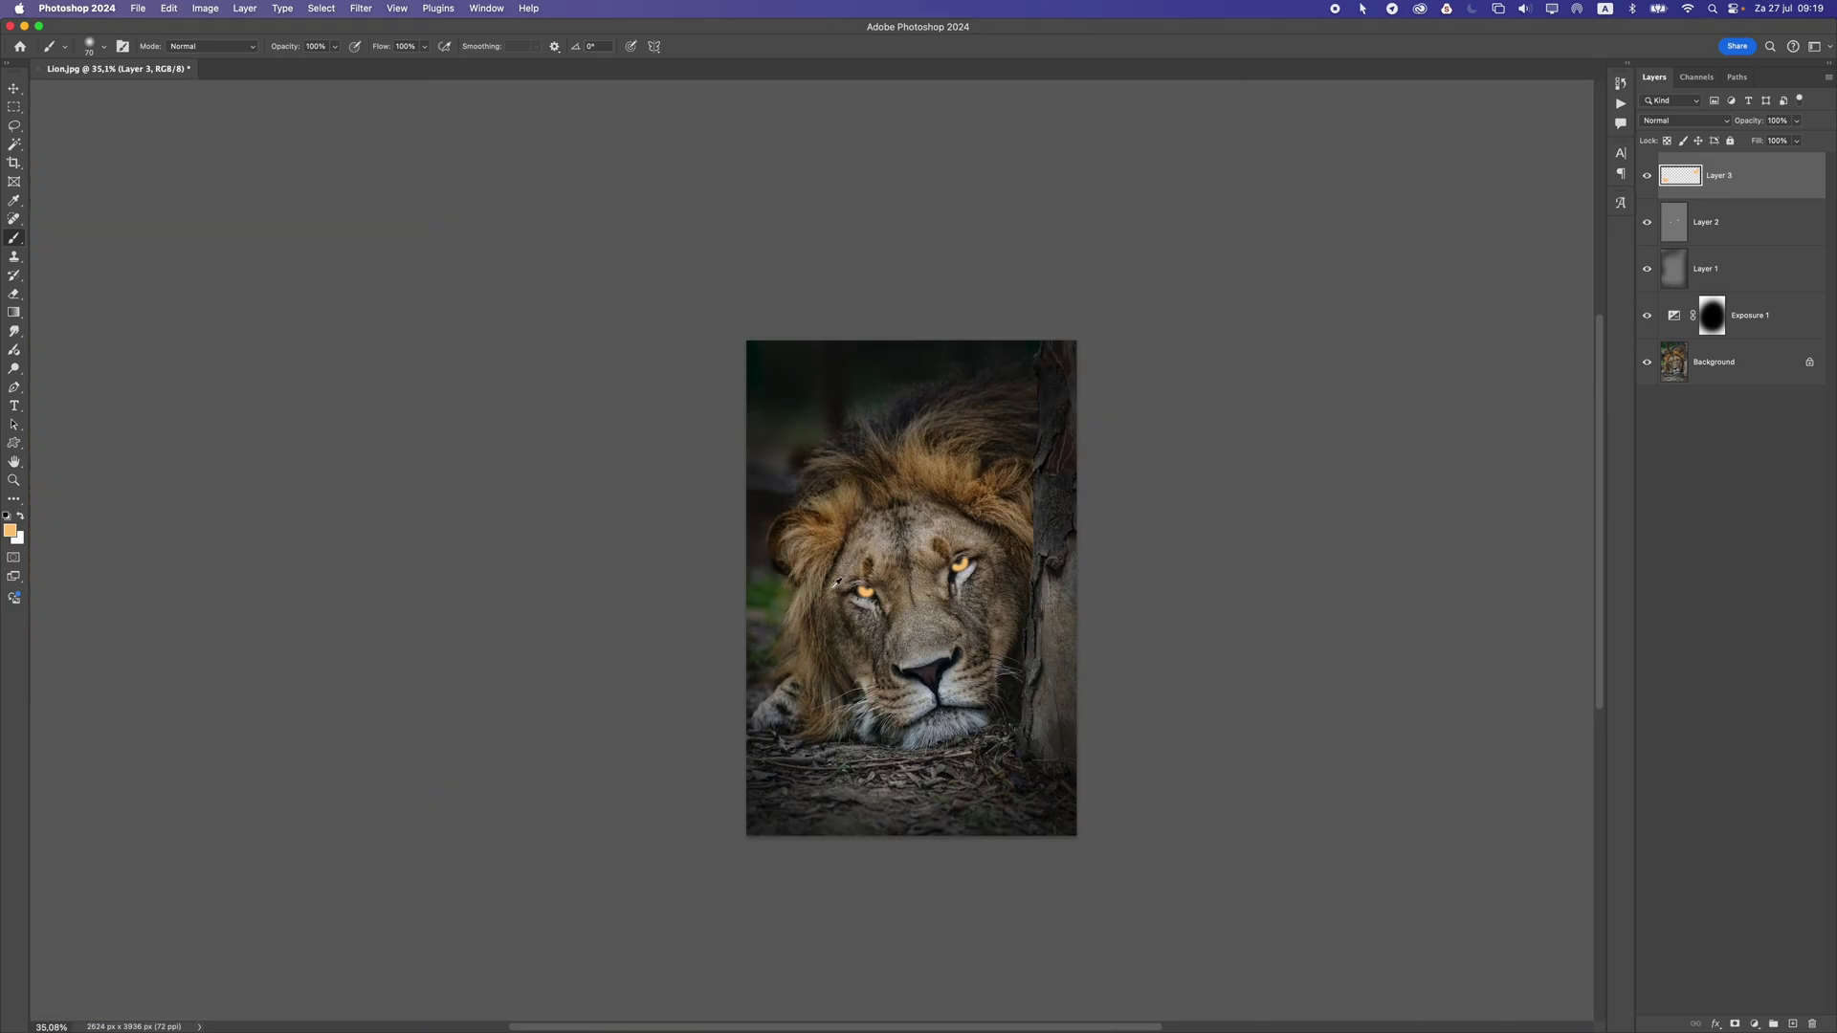
- Set the blend mode of Layer 3 to Color and check the tinted eyes in the whole photo
left_click(1669, 121)
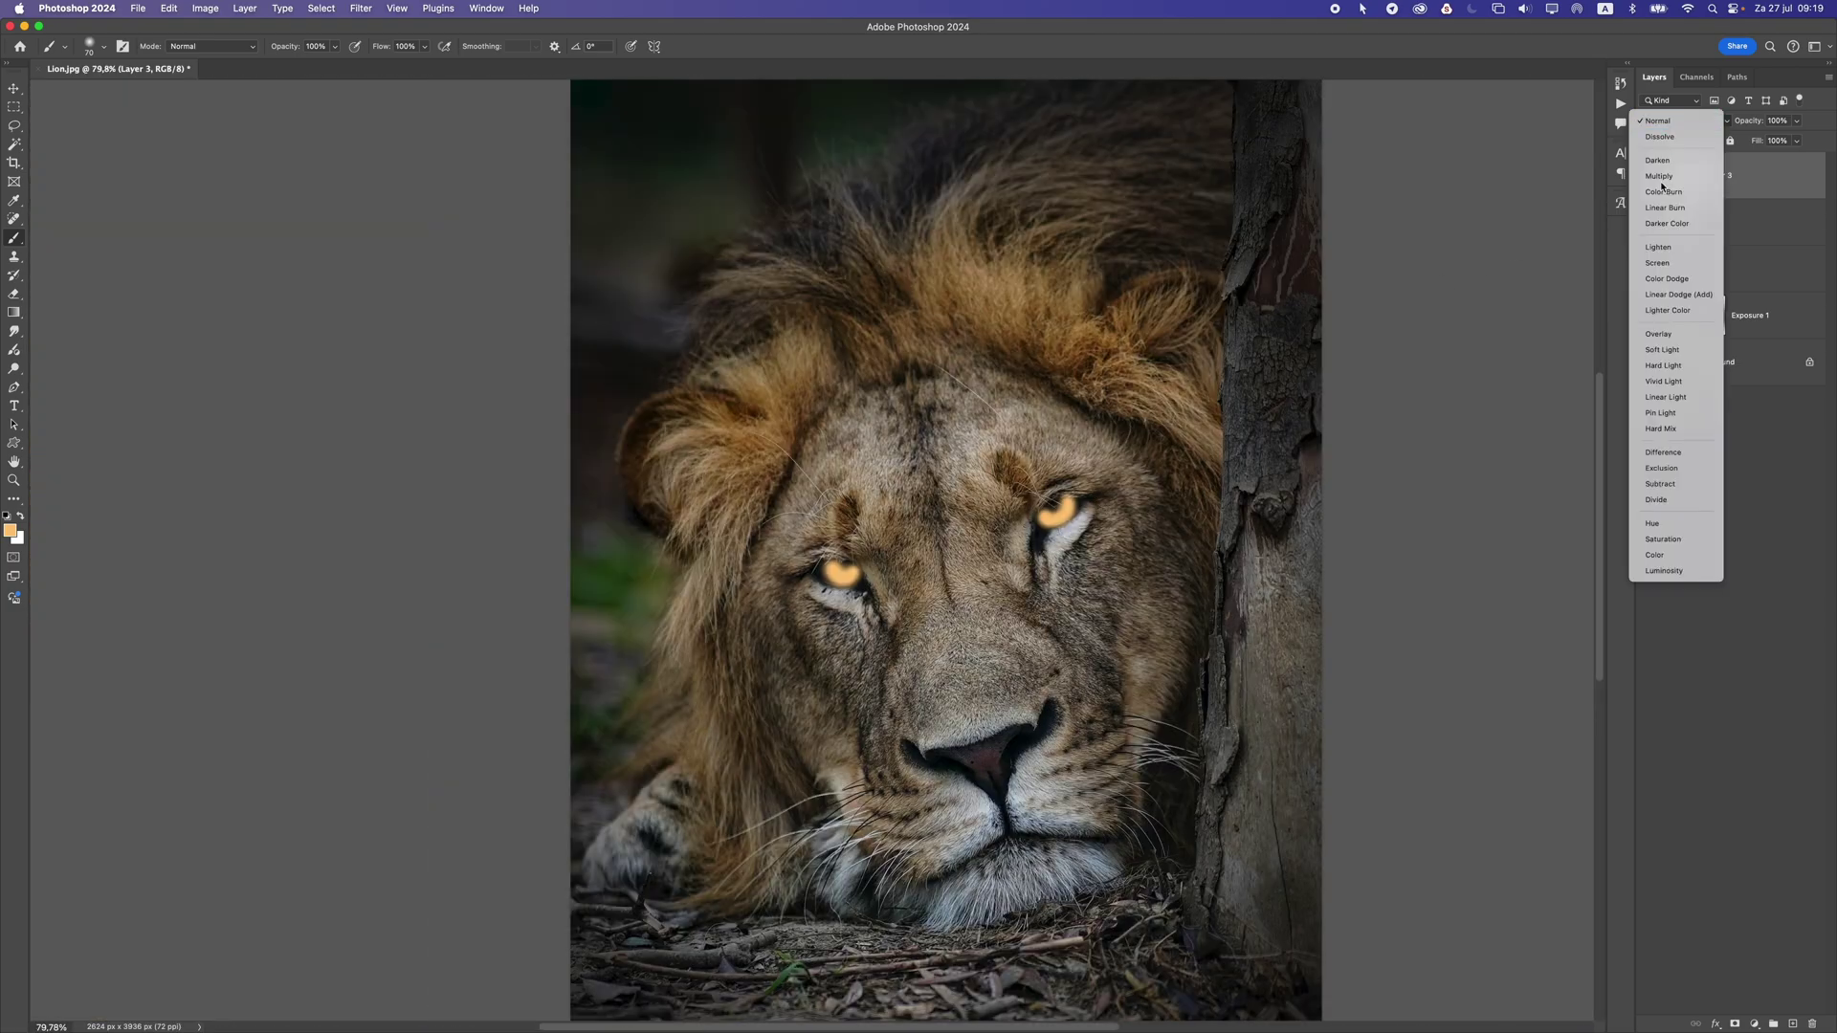
left_click(1647, 555)
scroll(1134, 578, "down", 3)
scroll(1037, 576, "up", 2)
scroll(1037, 575, "up", 2)
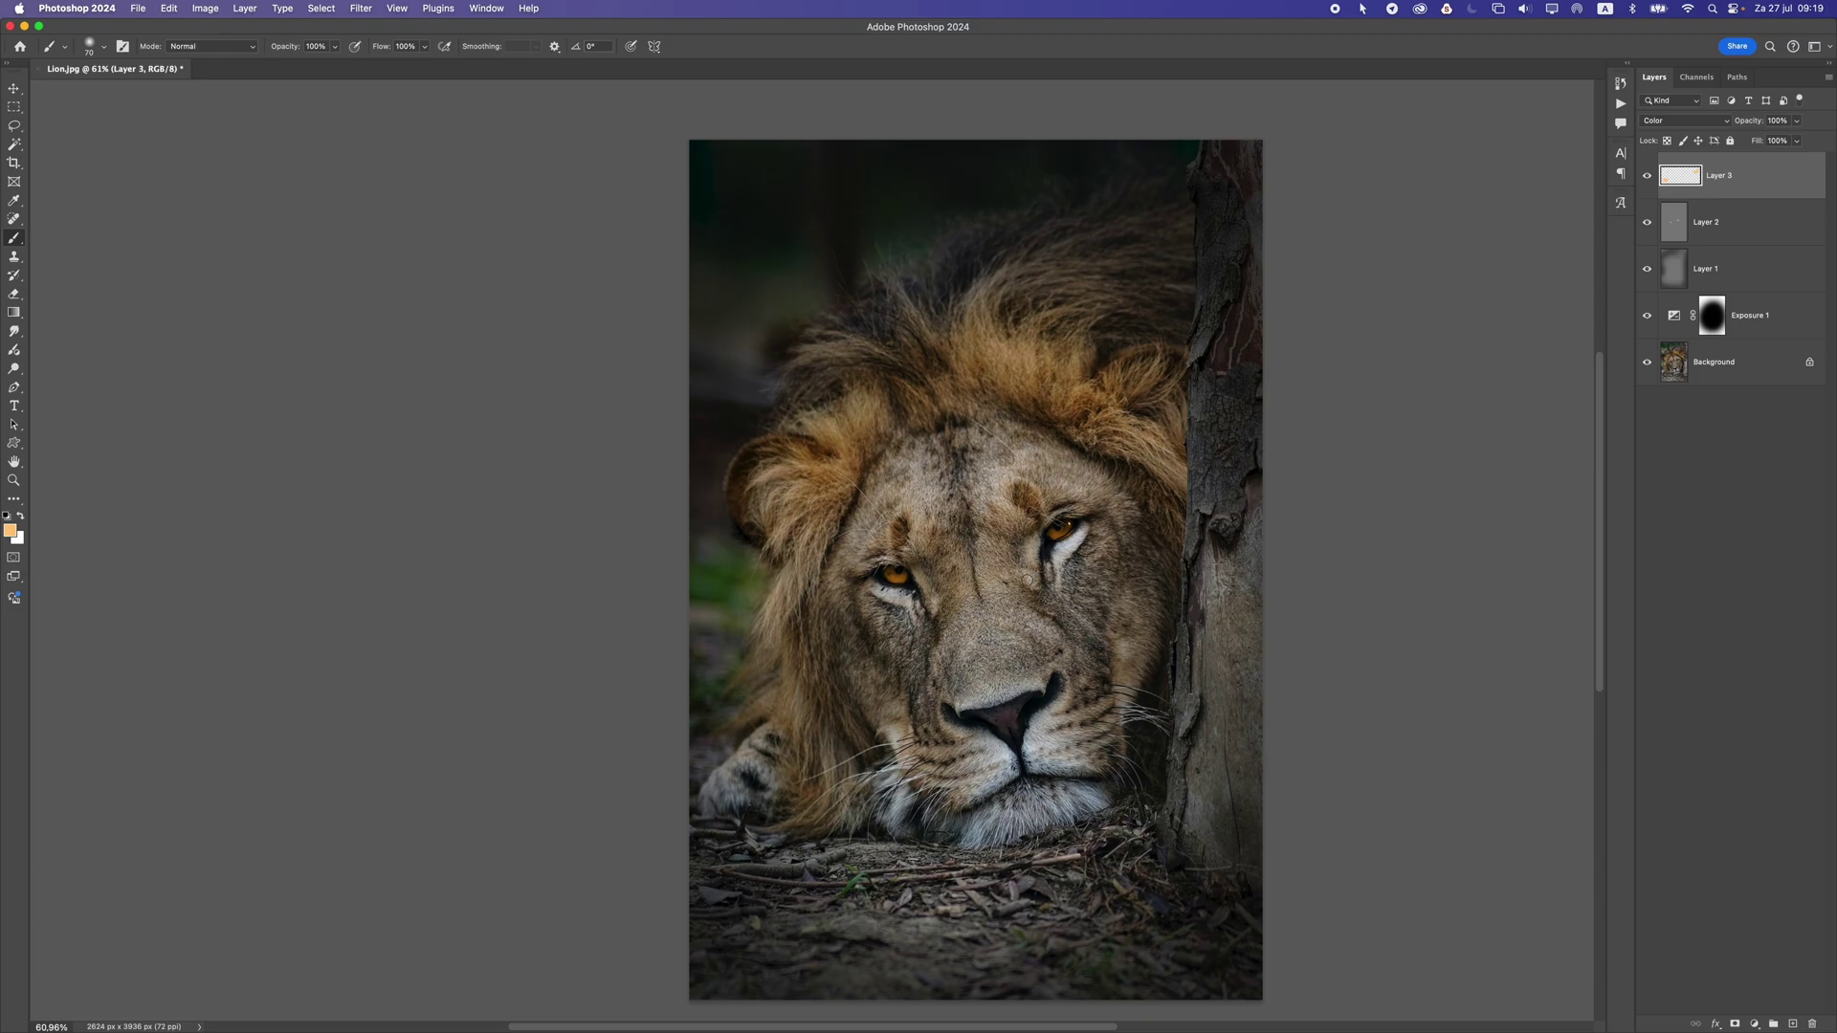
- Switch to the Eraser tool, shrink its brush for the eye rims, and set its opacity to 100%
scroll(1077, 536, "up", 6)
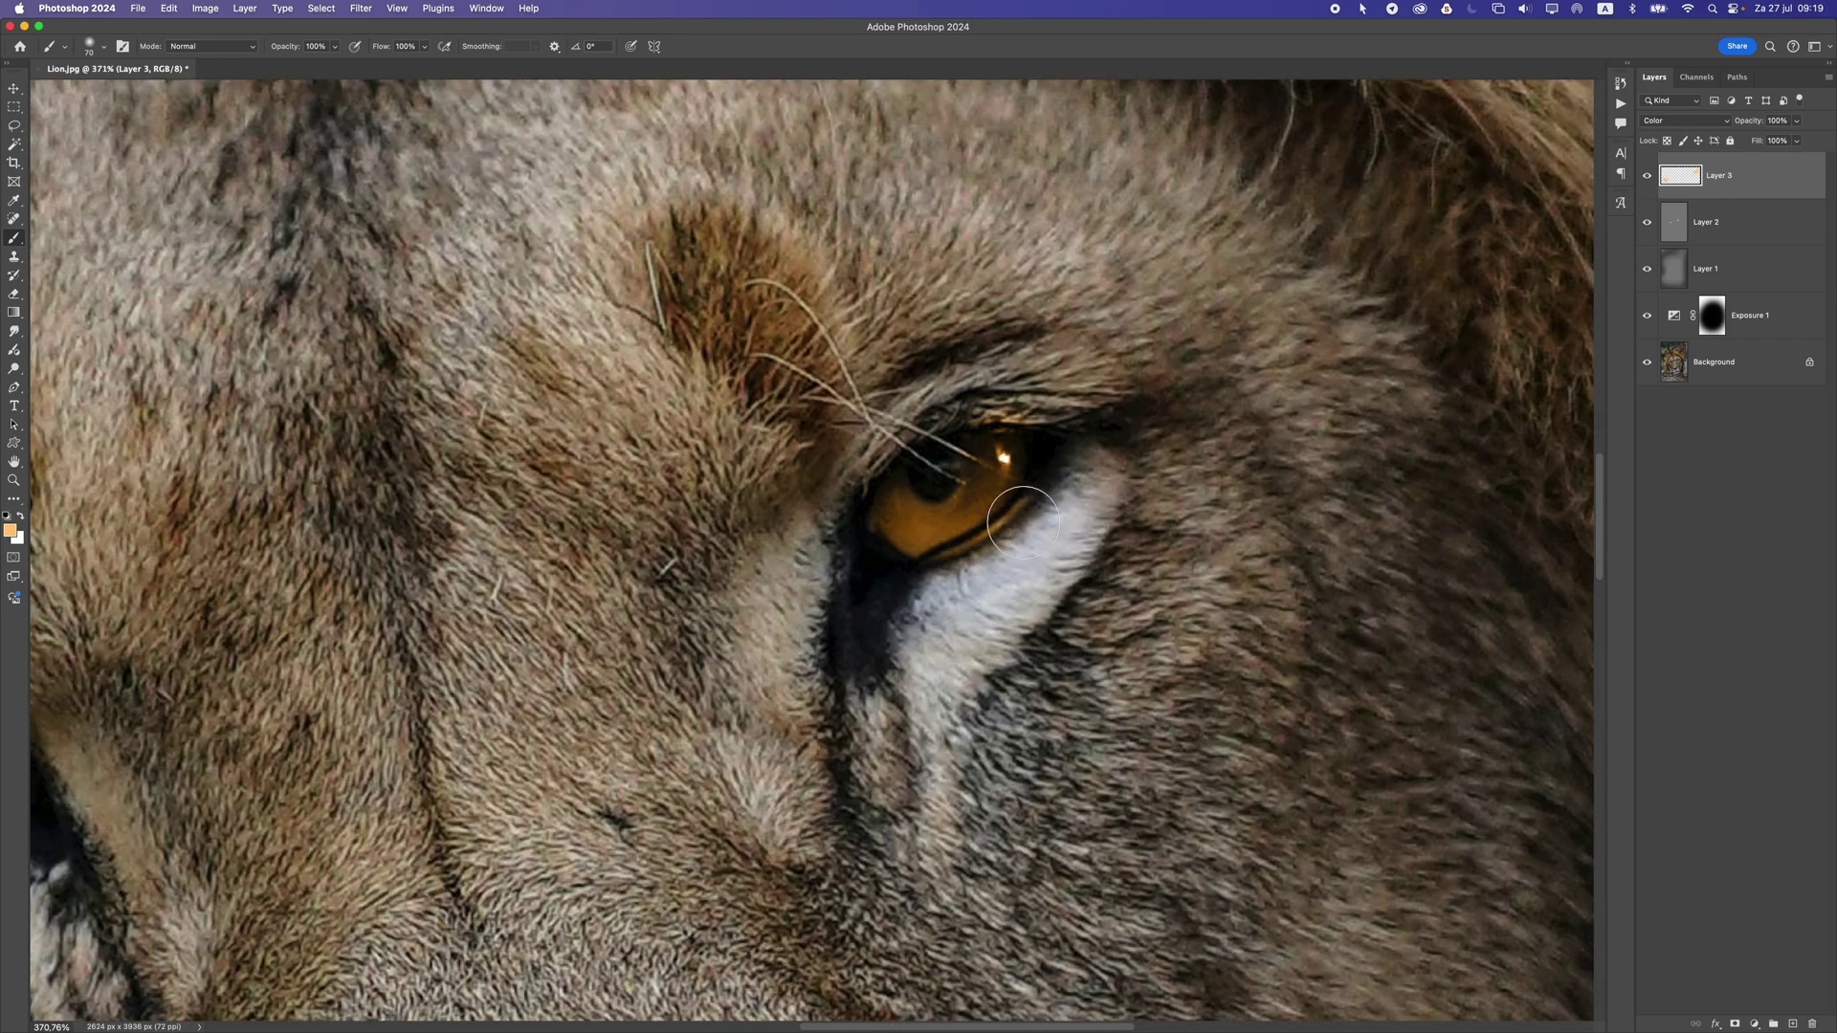
left_click(13, 294)
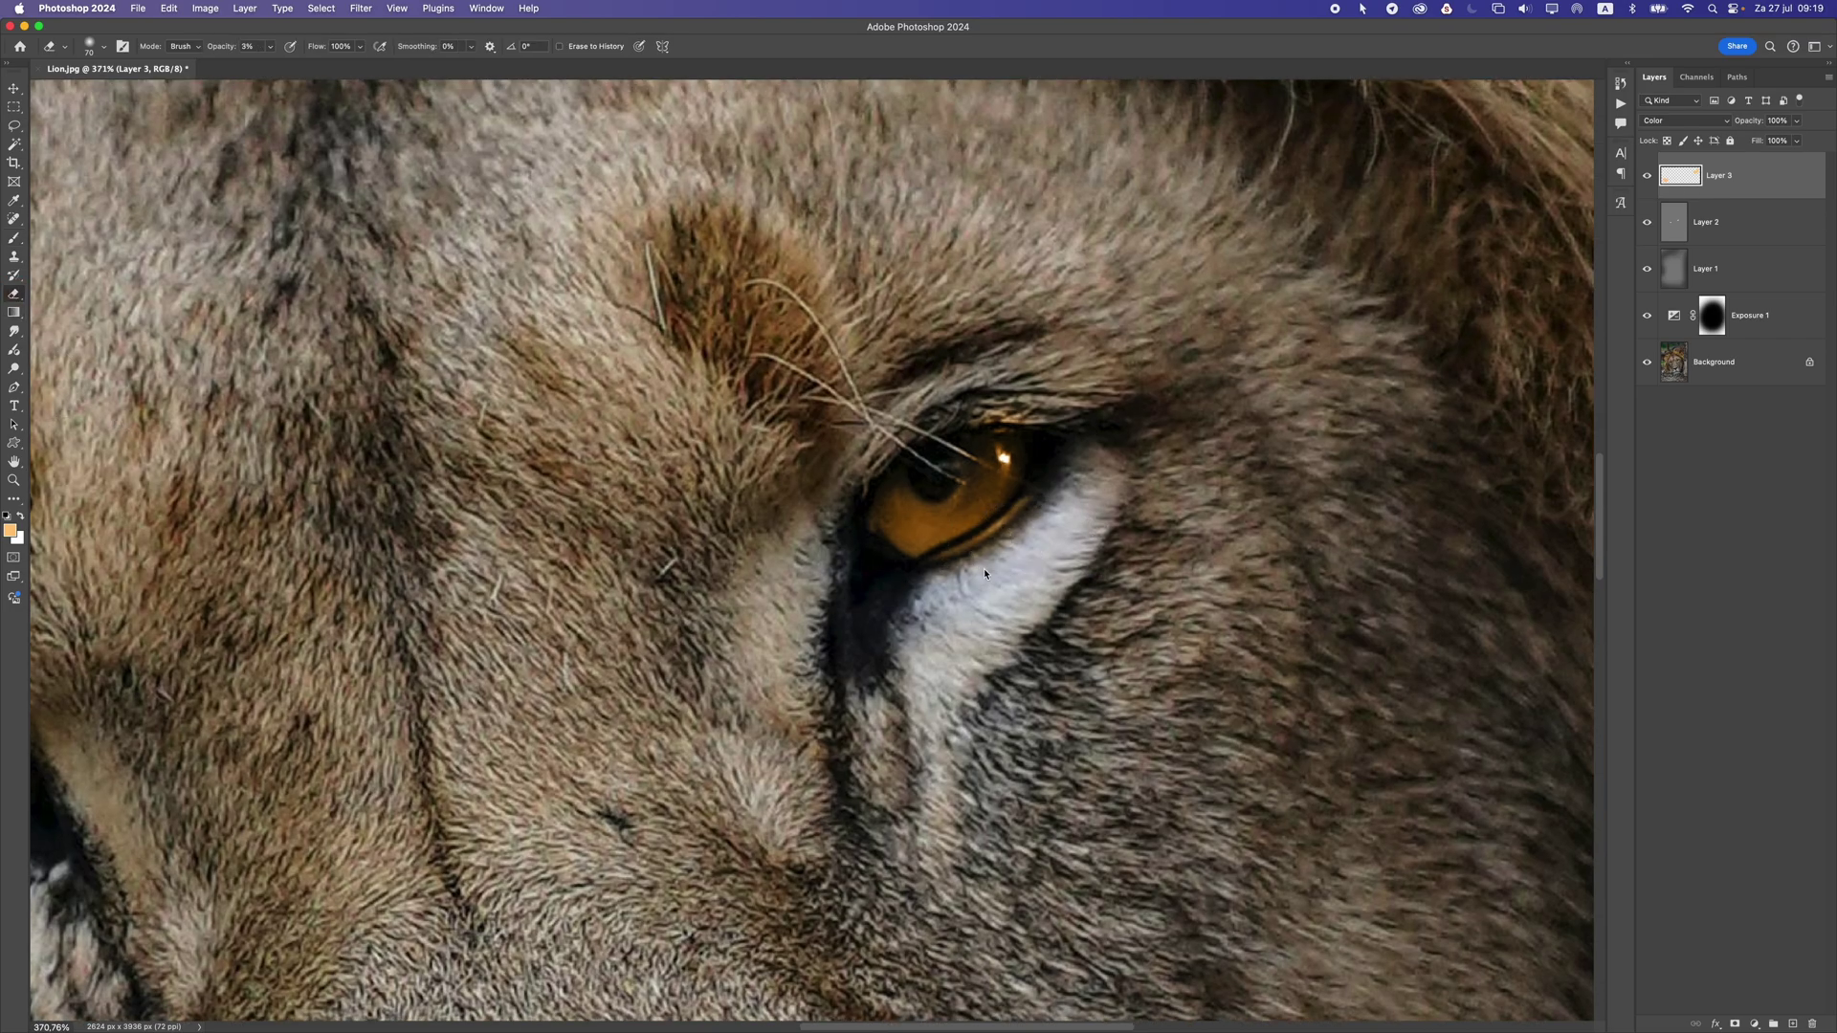
key("bracketleft")
key("bracketleft")
key("bracketleft")
key("bracketleft")
key("bracketleft")
left_click_drag(952, 566, 1059, 500)
left_click(272, 47)
left_click_drag(283, 65, 465, 117)
- Erase the orange spill around the rims of both eyes on Layer 3
left_click(967, 586)
key("super+z")
left_click_drag(984, 558, 1031, 518)
left_click_drag(984, 435, 1512, 303)
left_click_drag(1020, 558, 978, 574)
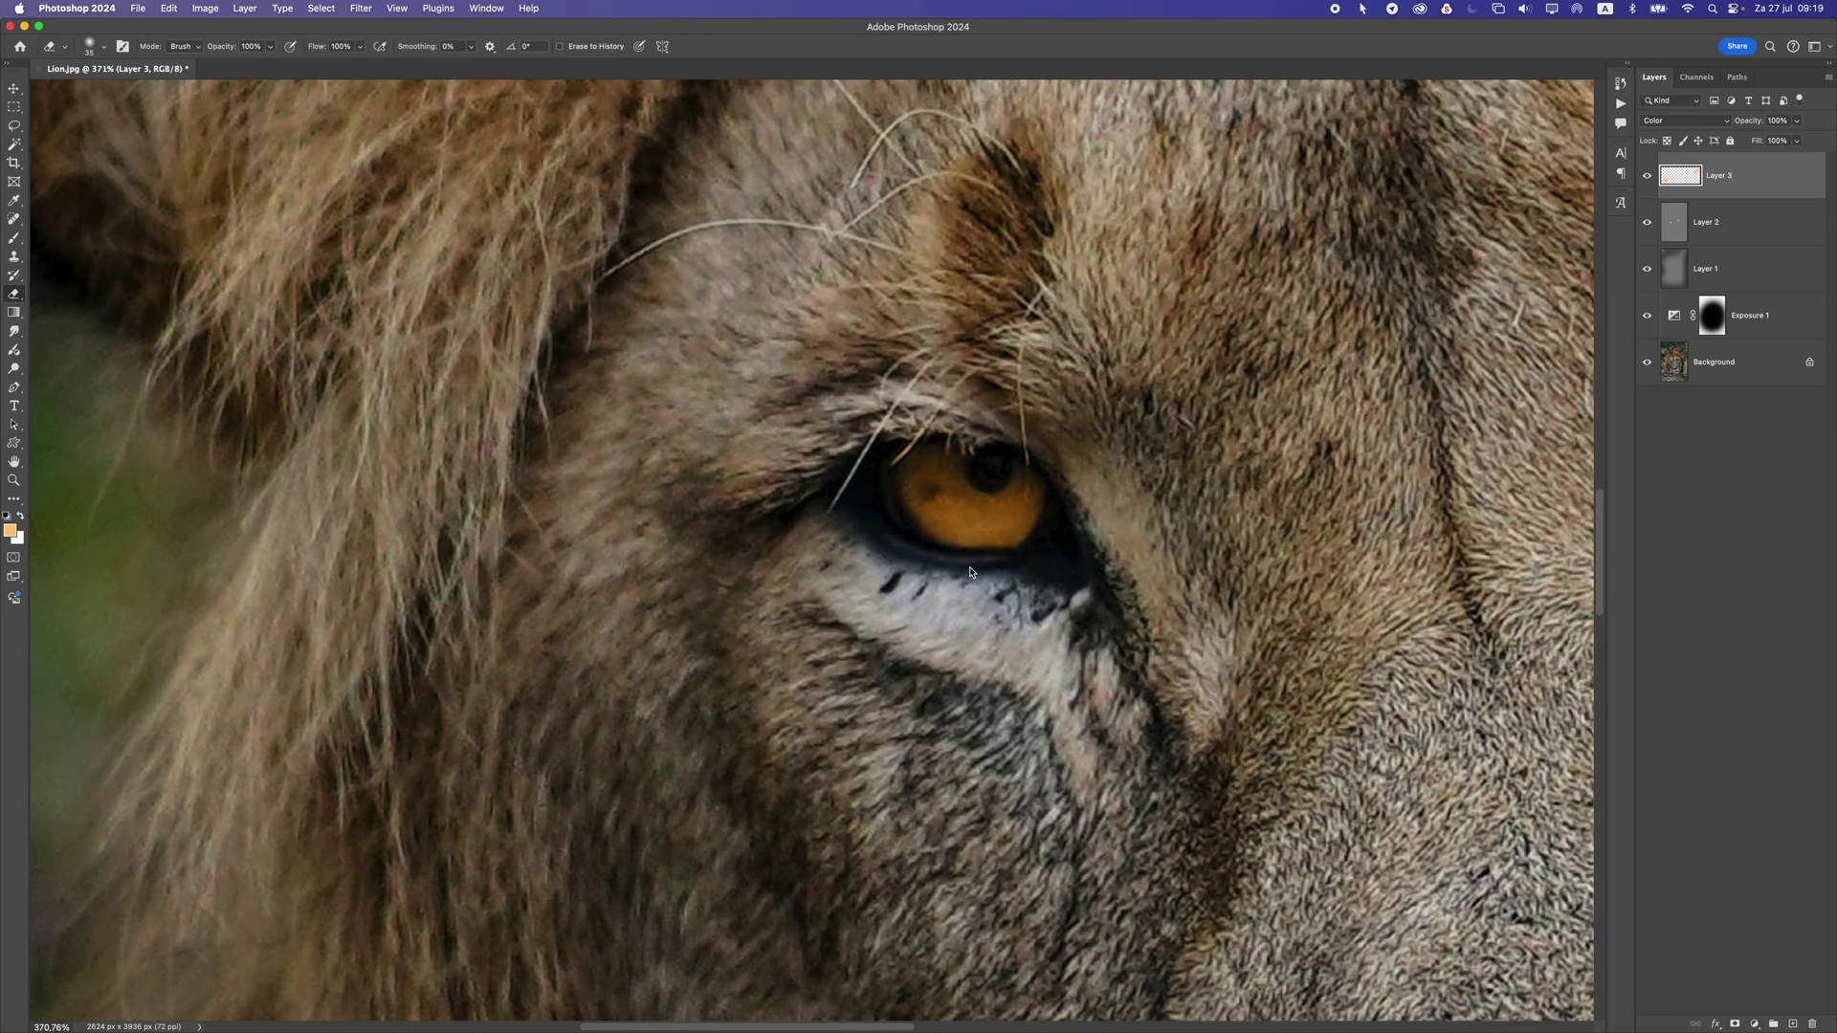
scroll(978, 575, "down", 10)
scroll(1016, 591, "up", 4)
left_click_drag(1127, 500, 993, 513)
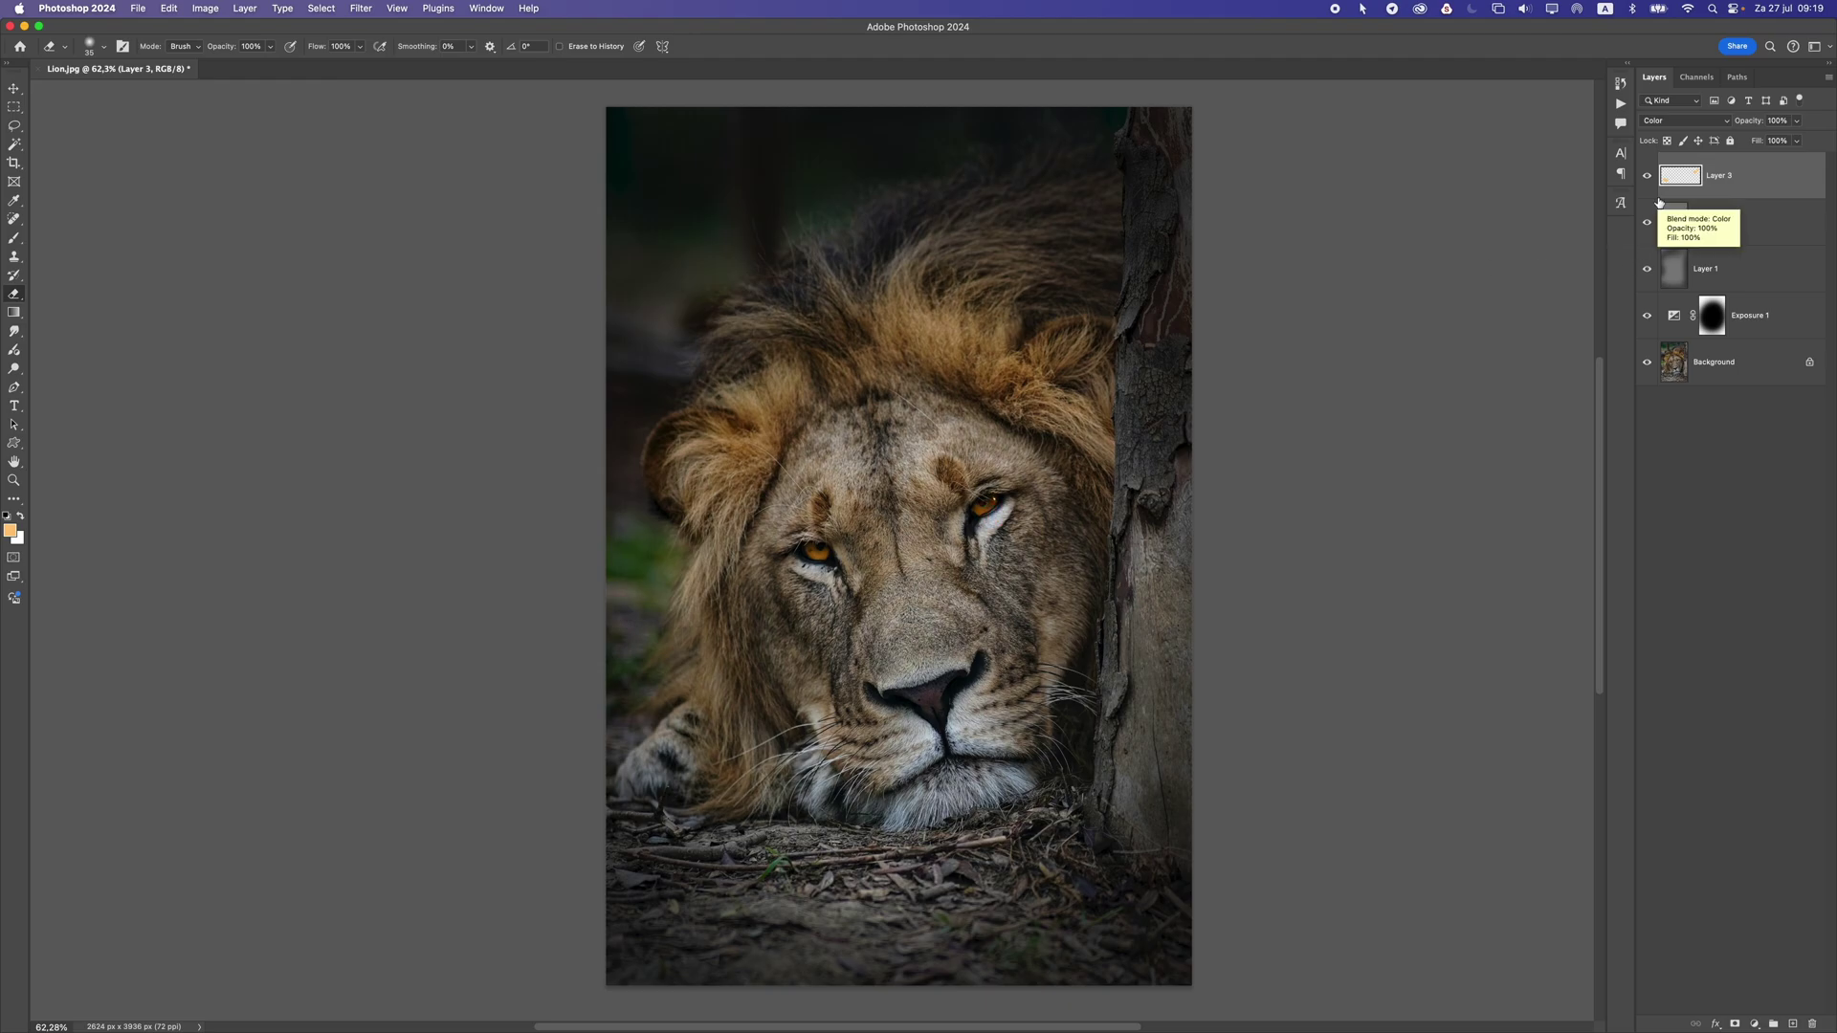
- Apply Hue/Saturation to the eye color on Layer 3 with hue -180 and saturation -80
key("super+u")
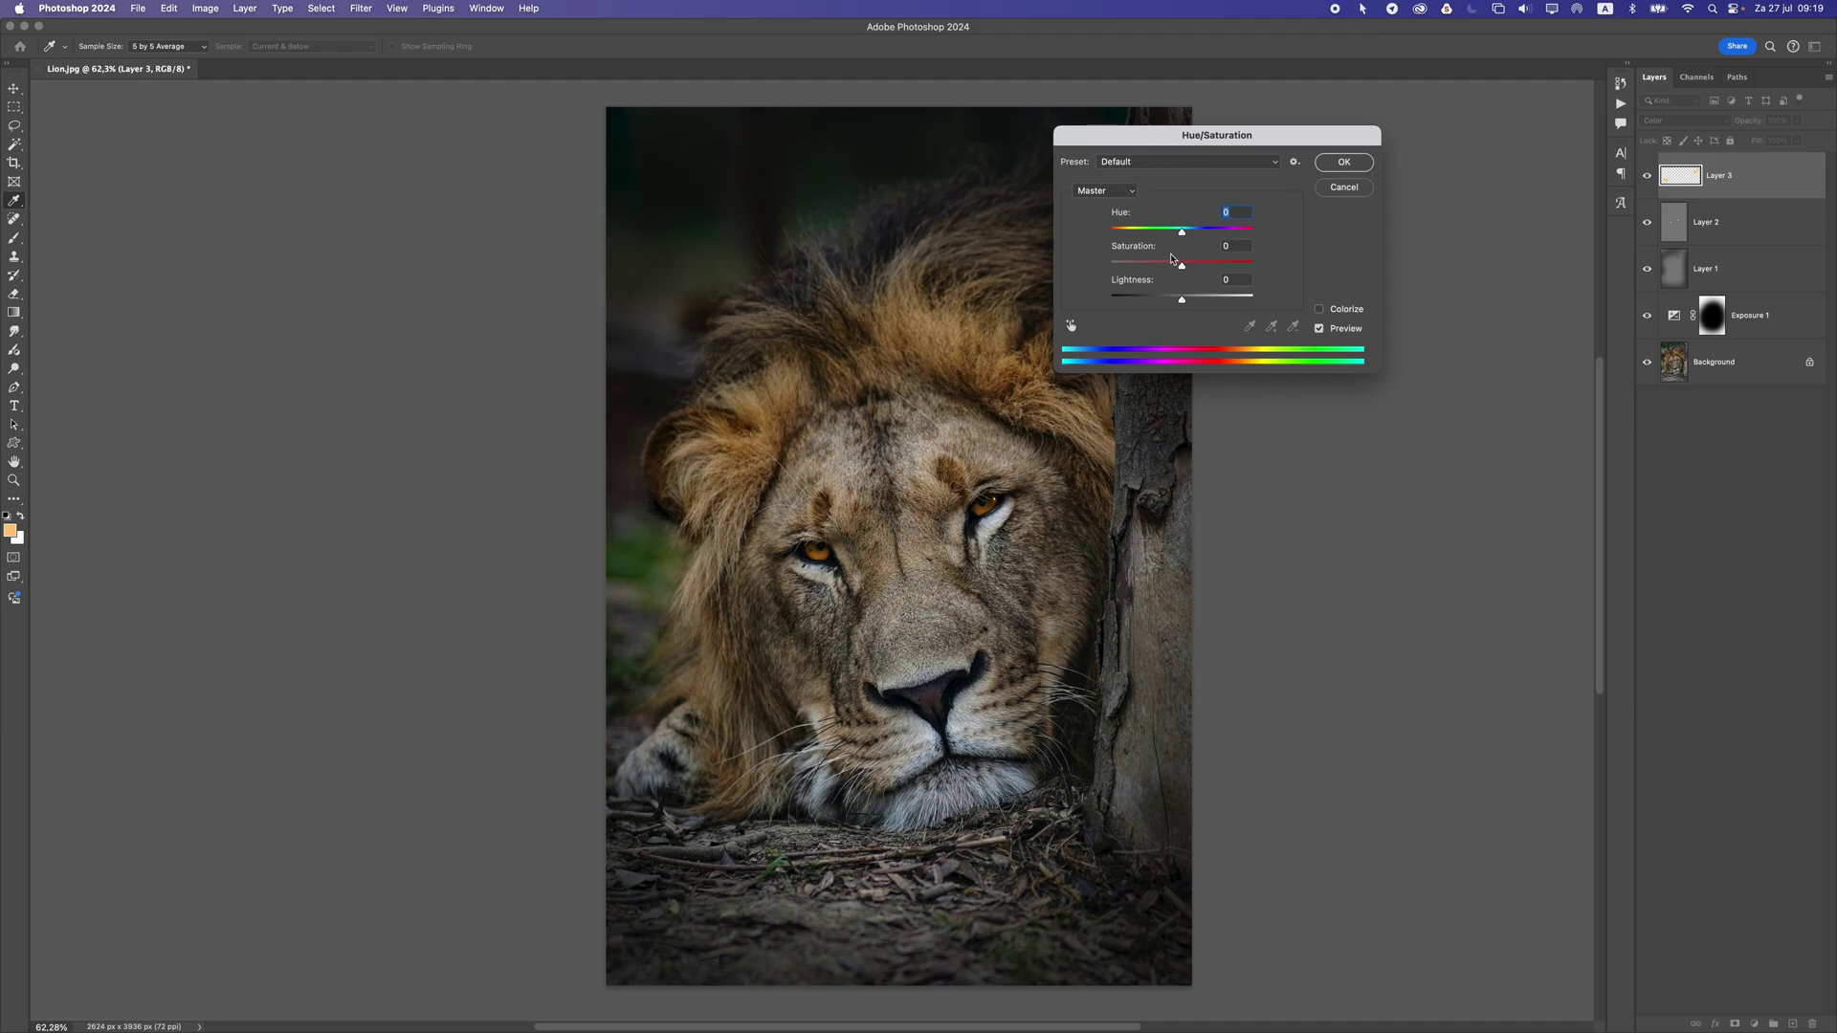
left_click_drag(1181, 266, 1120, 271)
scroll(910, 523, "down", 2)
scroll(911, 523, "up", 5)
scroll(910, 523, "down", 5)
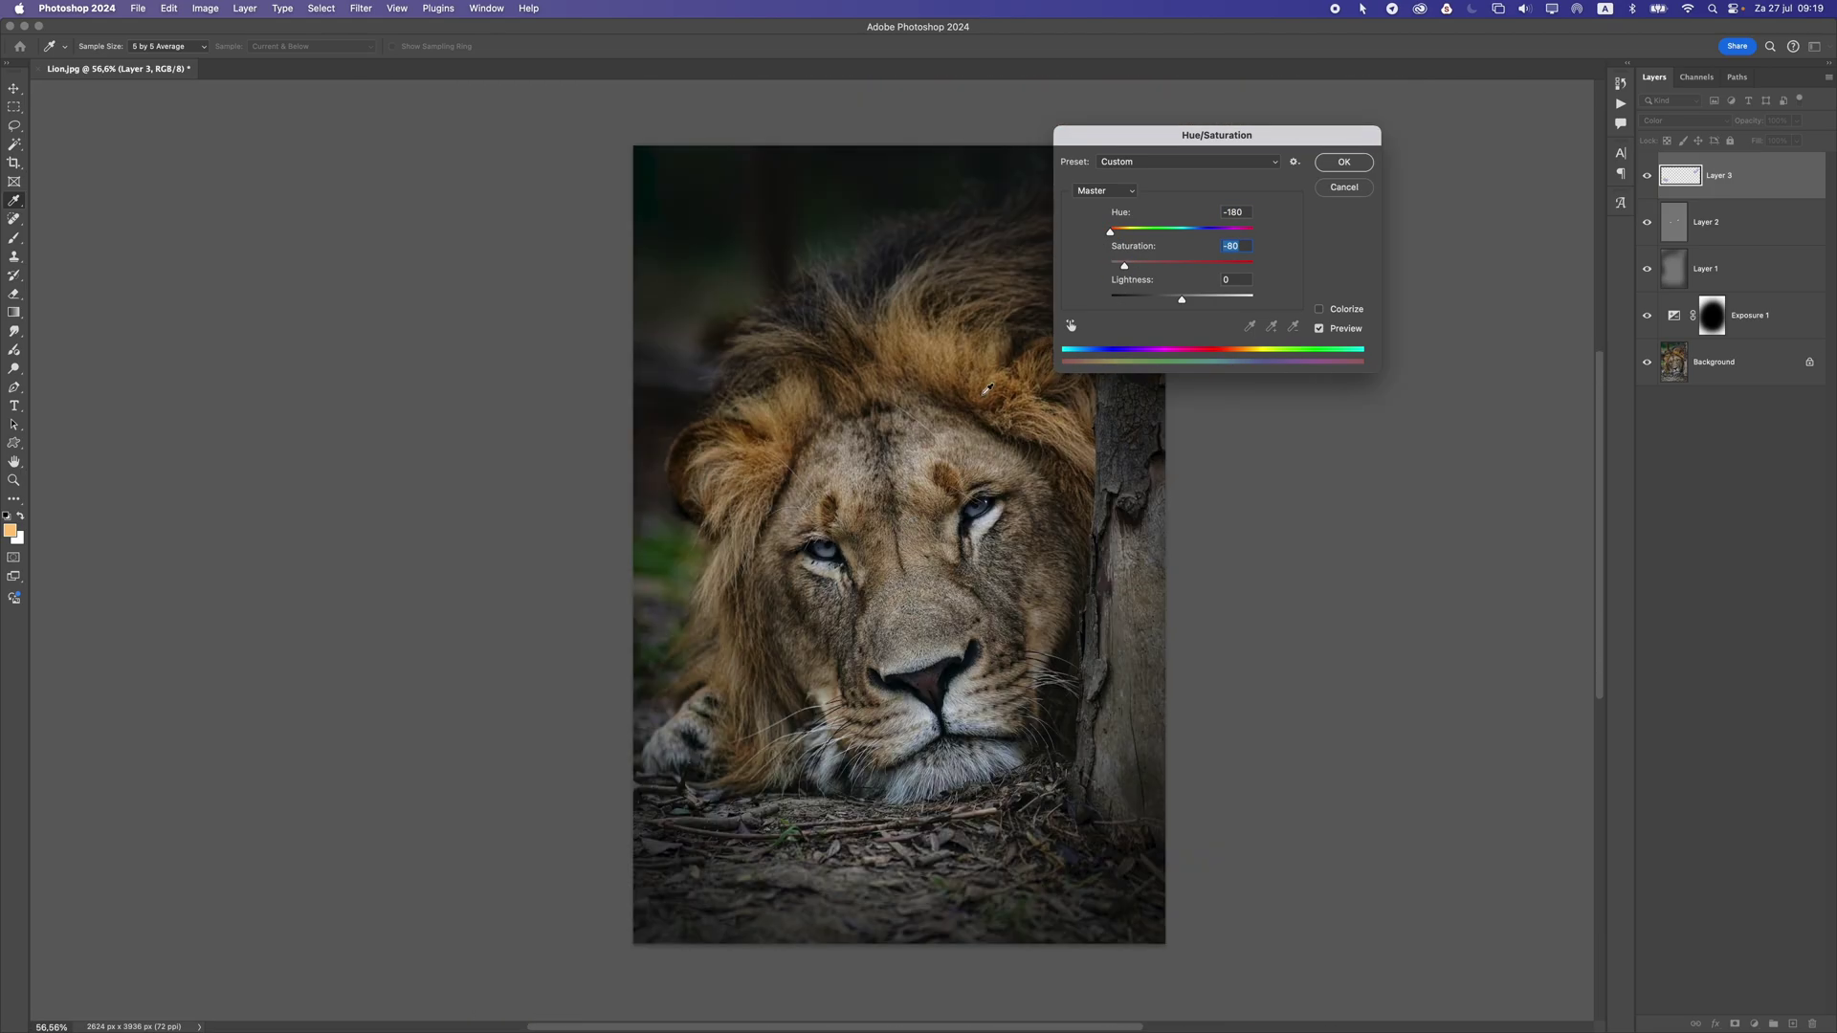
scroll(988, 388, "up", 3)
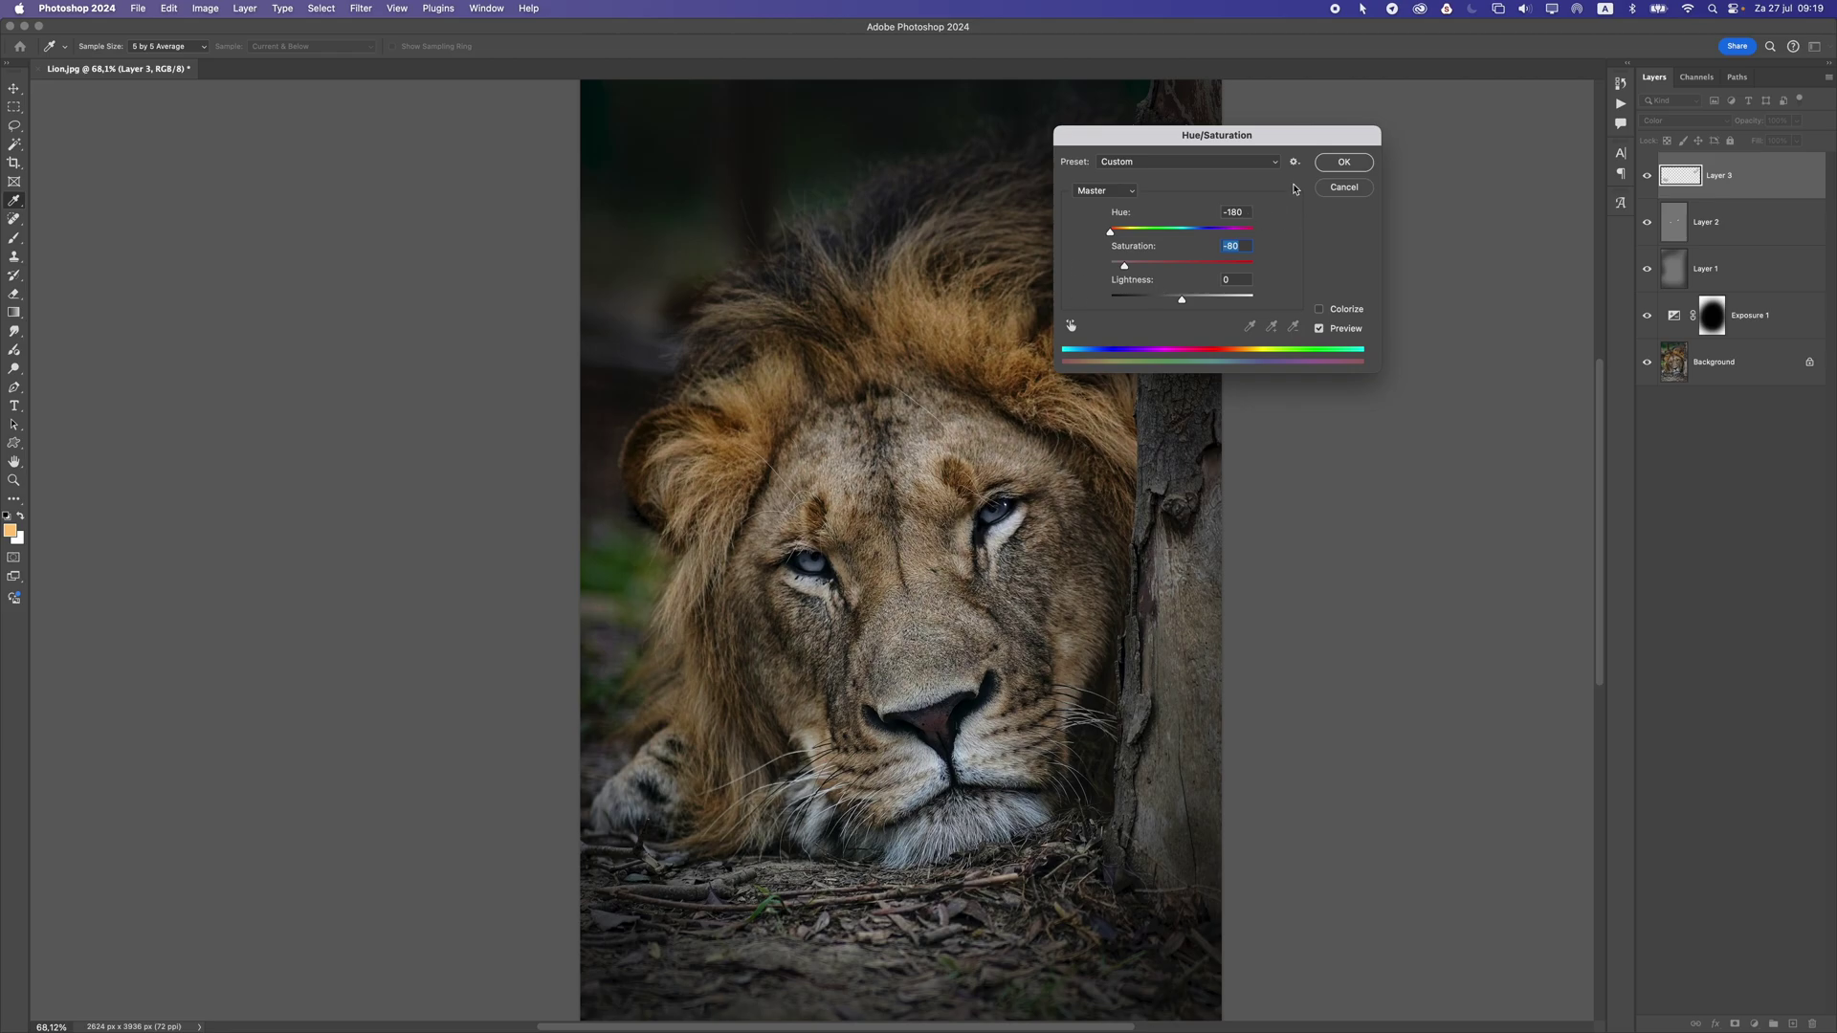
left_click(1322, 166)
- Compare the recolored eyes with Layer 3 hidden and shown, both close up and in the whole photo
key("e")
left_click(1647, 175)
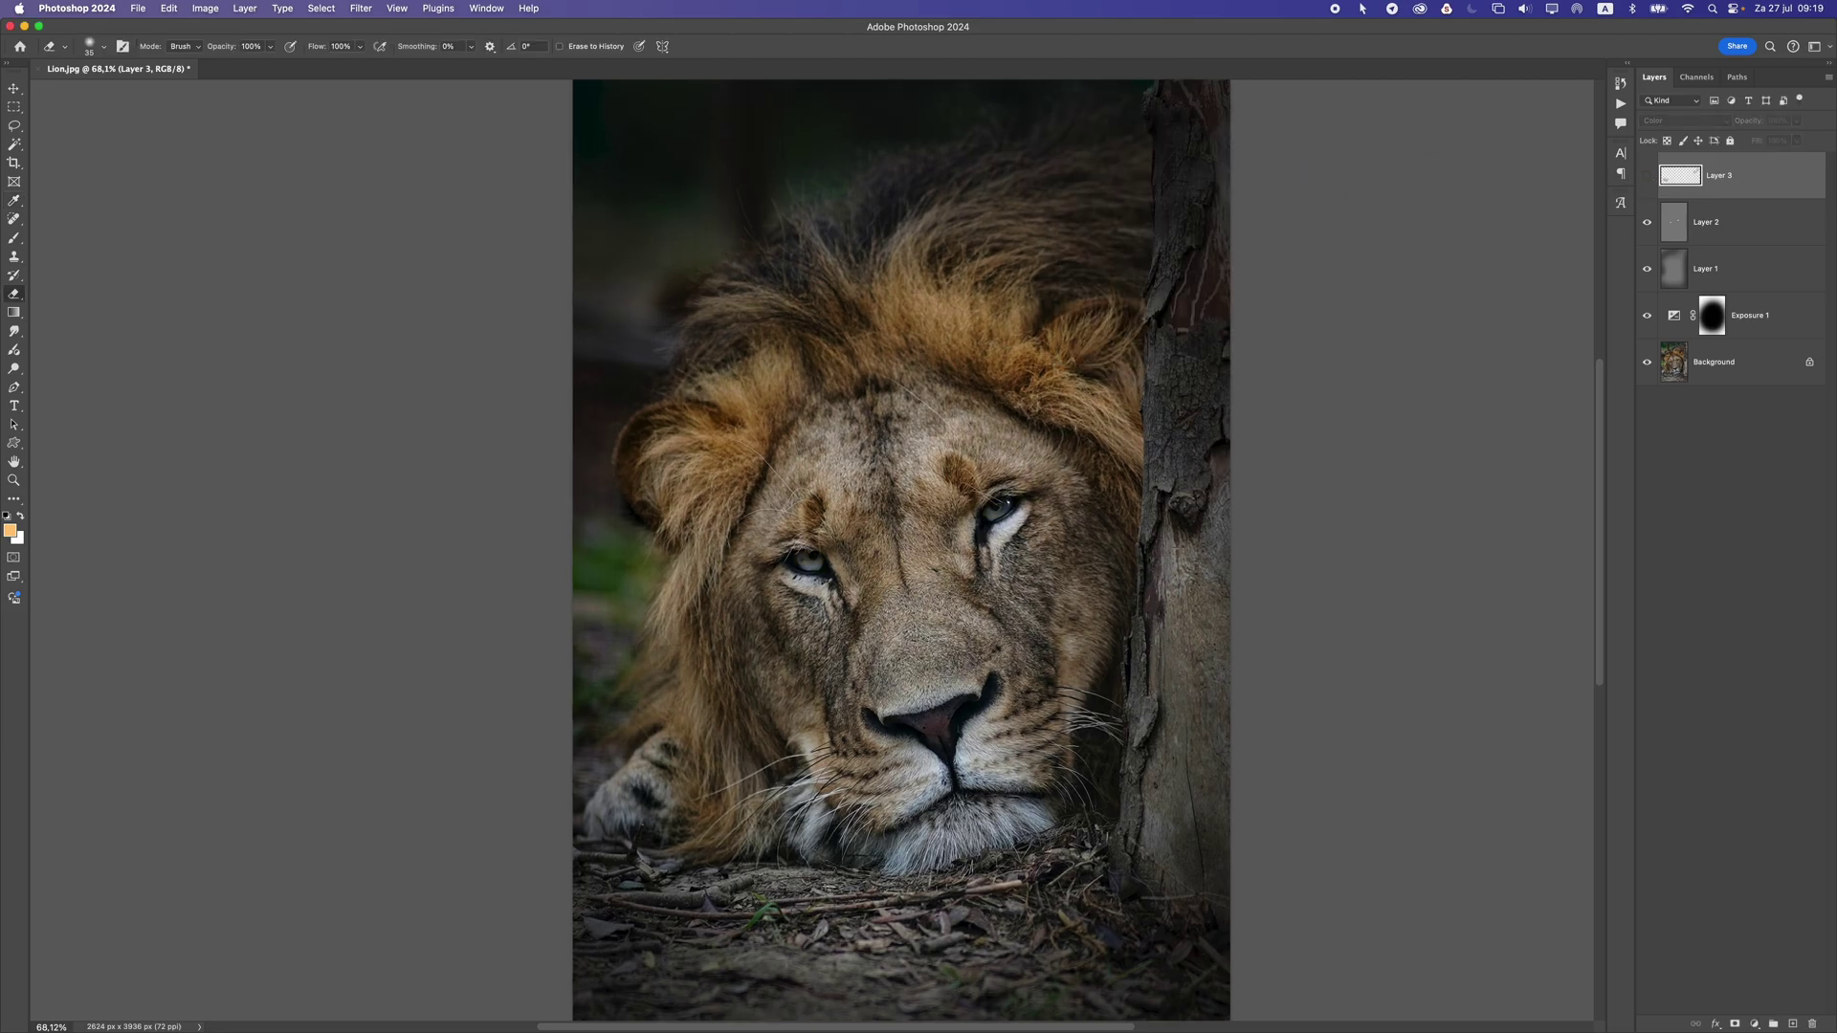
scroll(869, 579, "up", 10)
left_click(1648, 175)
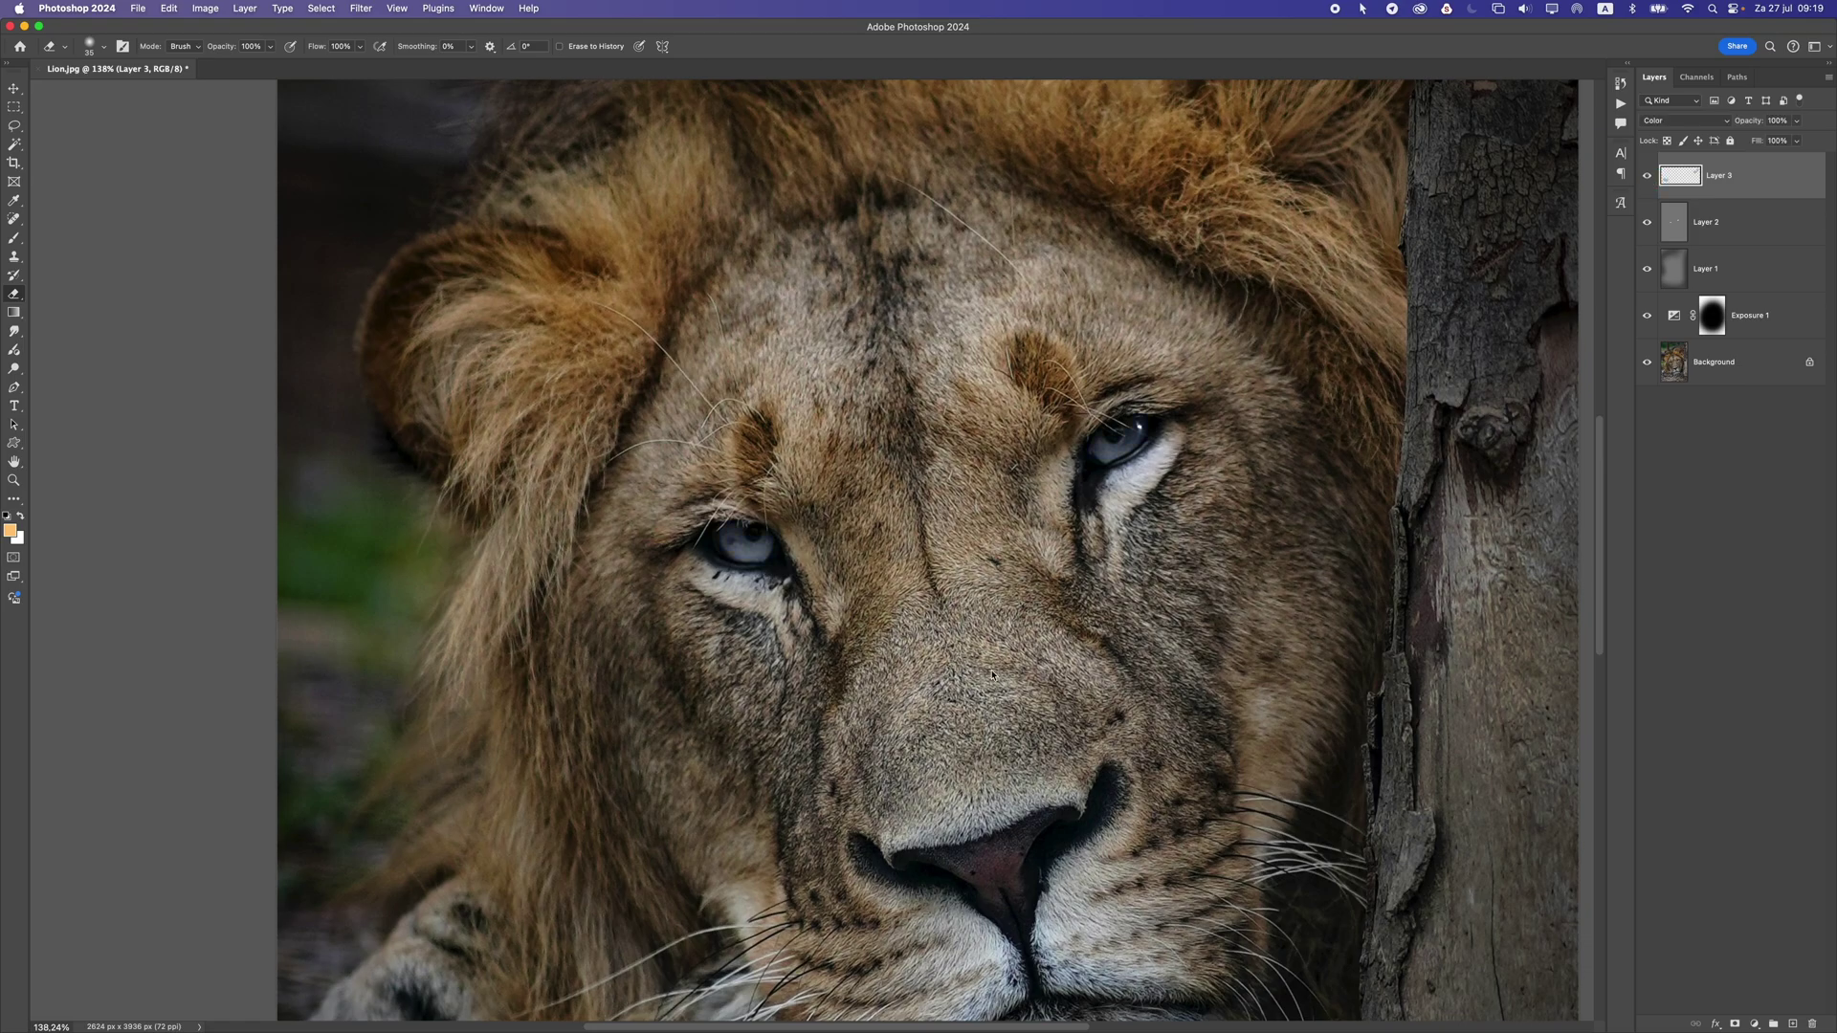
scroll(1020, 572, "down", 8)
scroll(1020, 573, "up", 4)
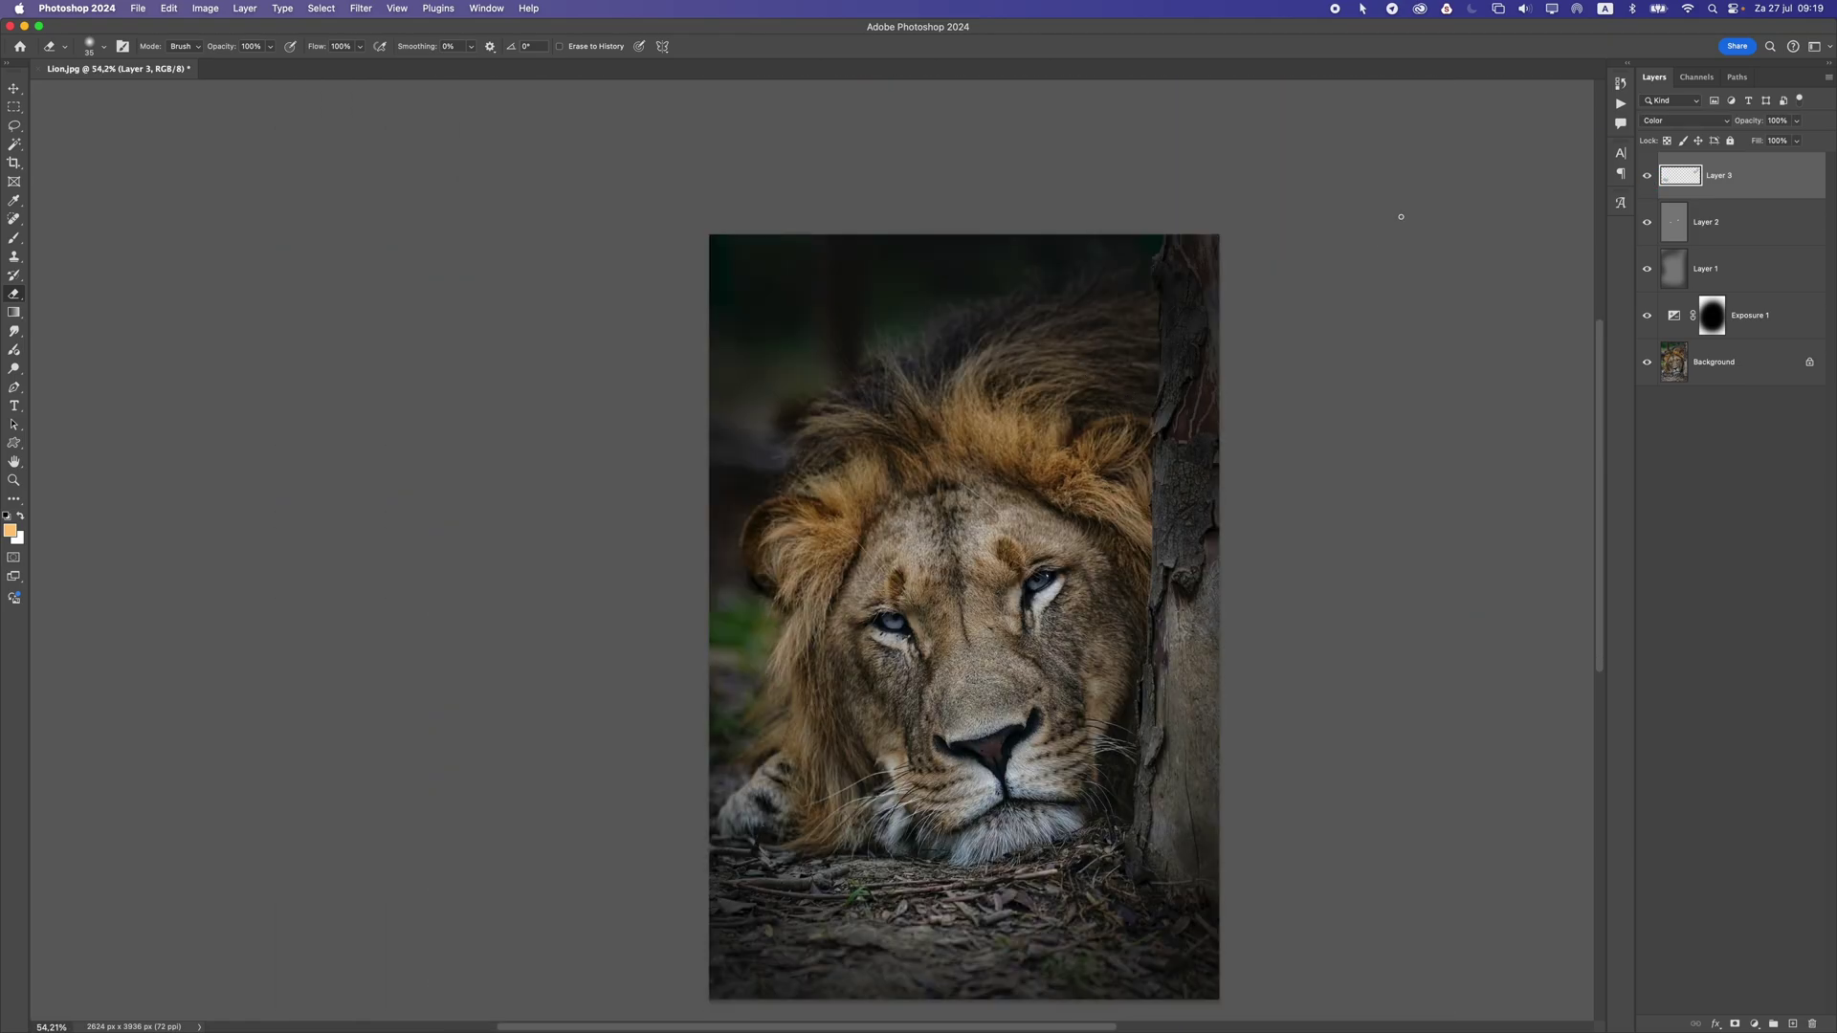
scroll(1006, 584, "up", 12)
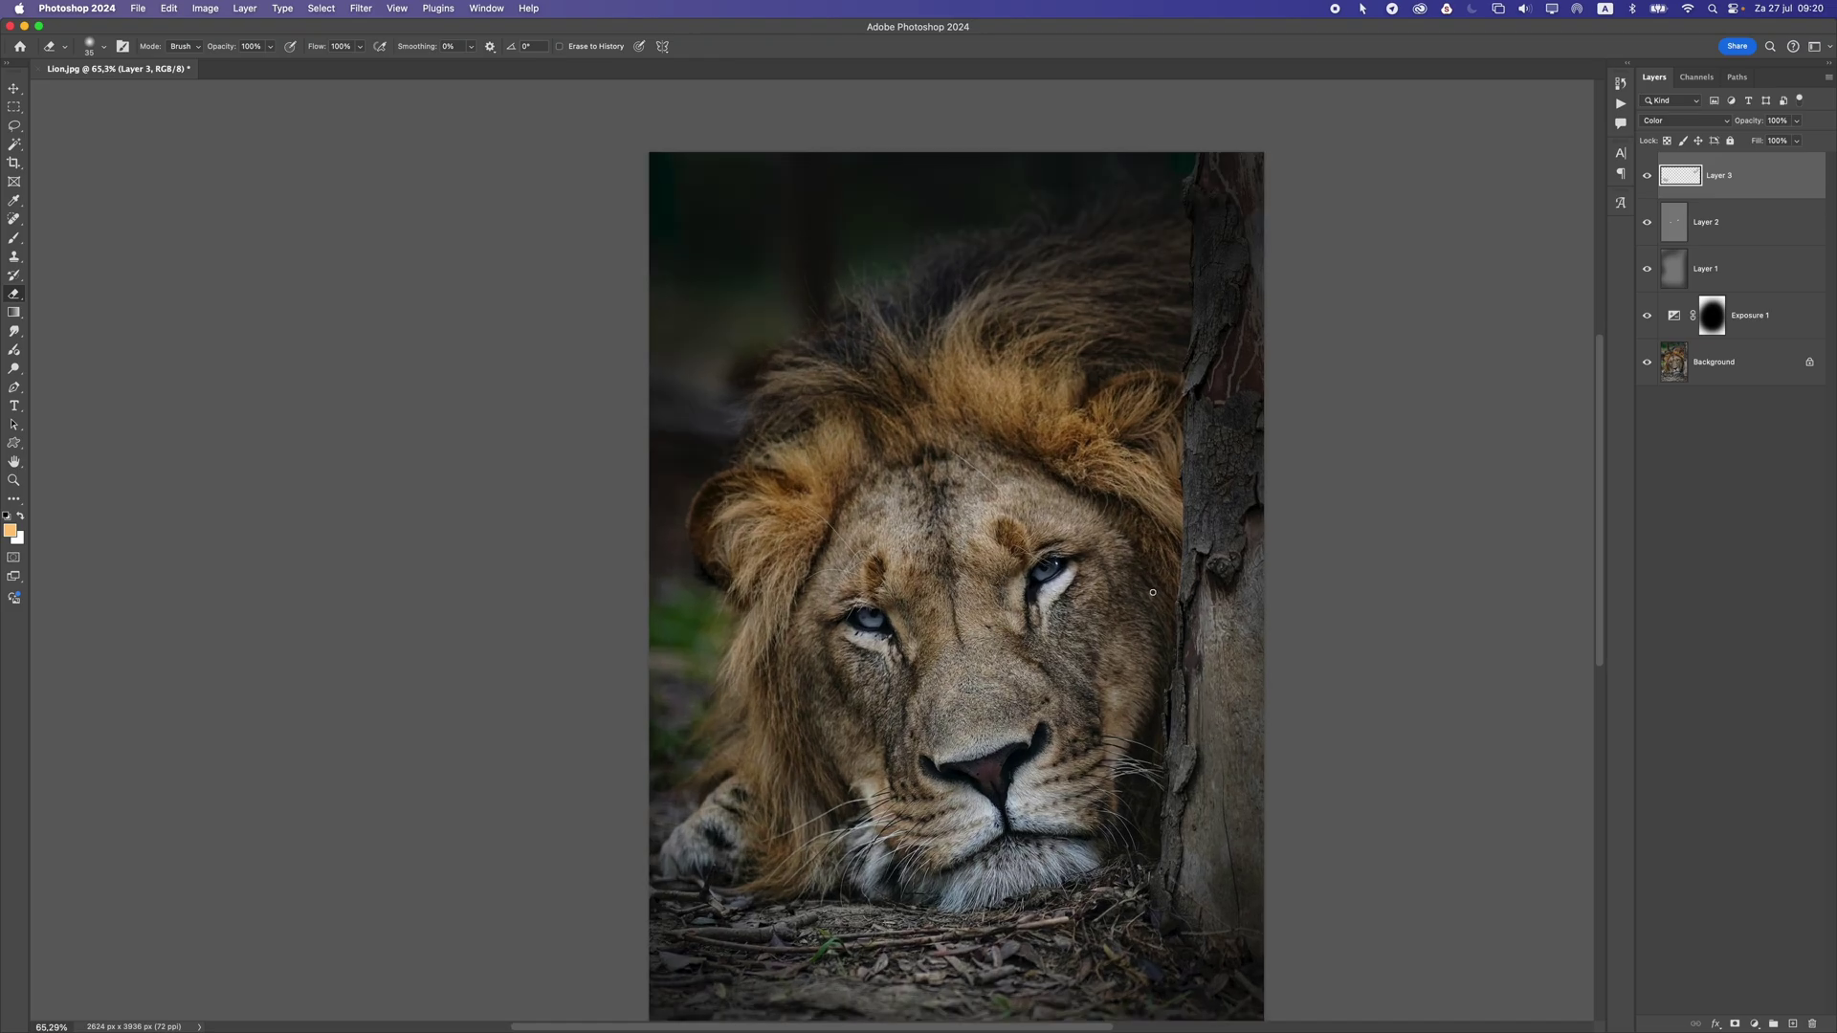
- Apply a second Hue/Saturation adjustment to Layer 3 that lowers the eye color's saturation further
key("super+u")
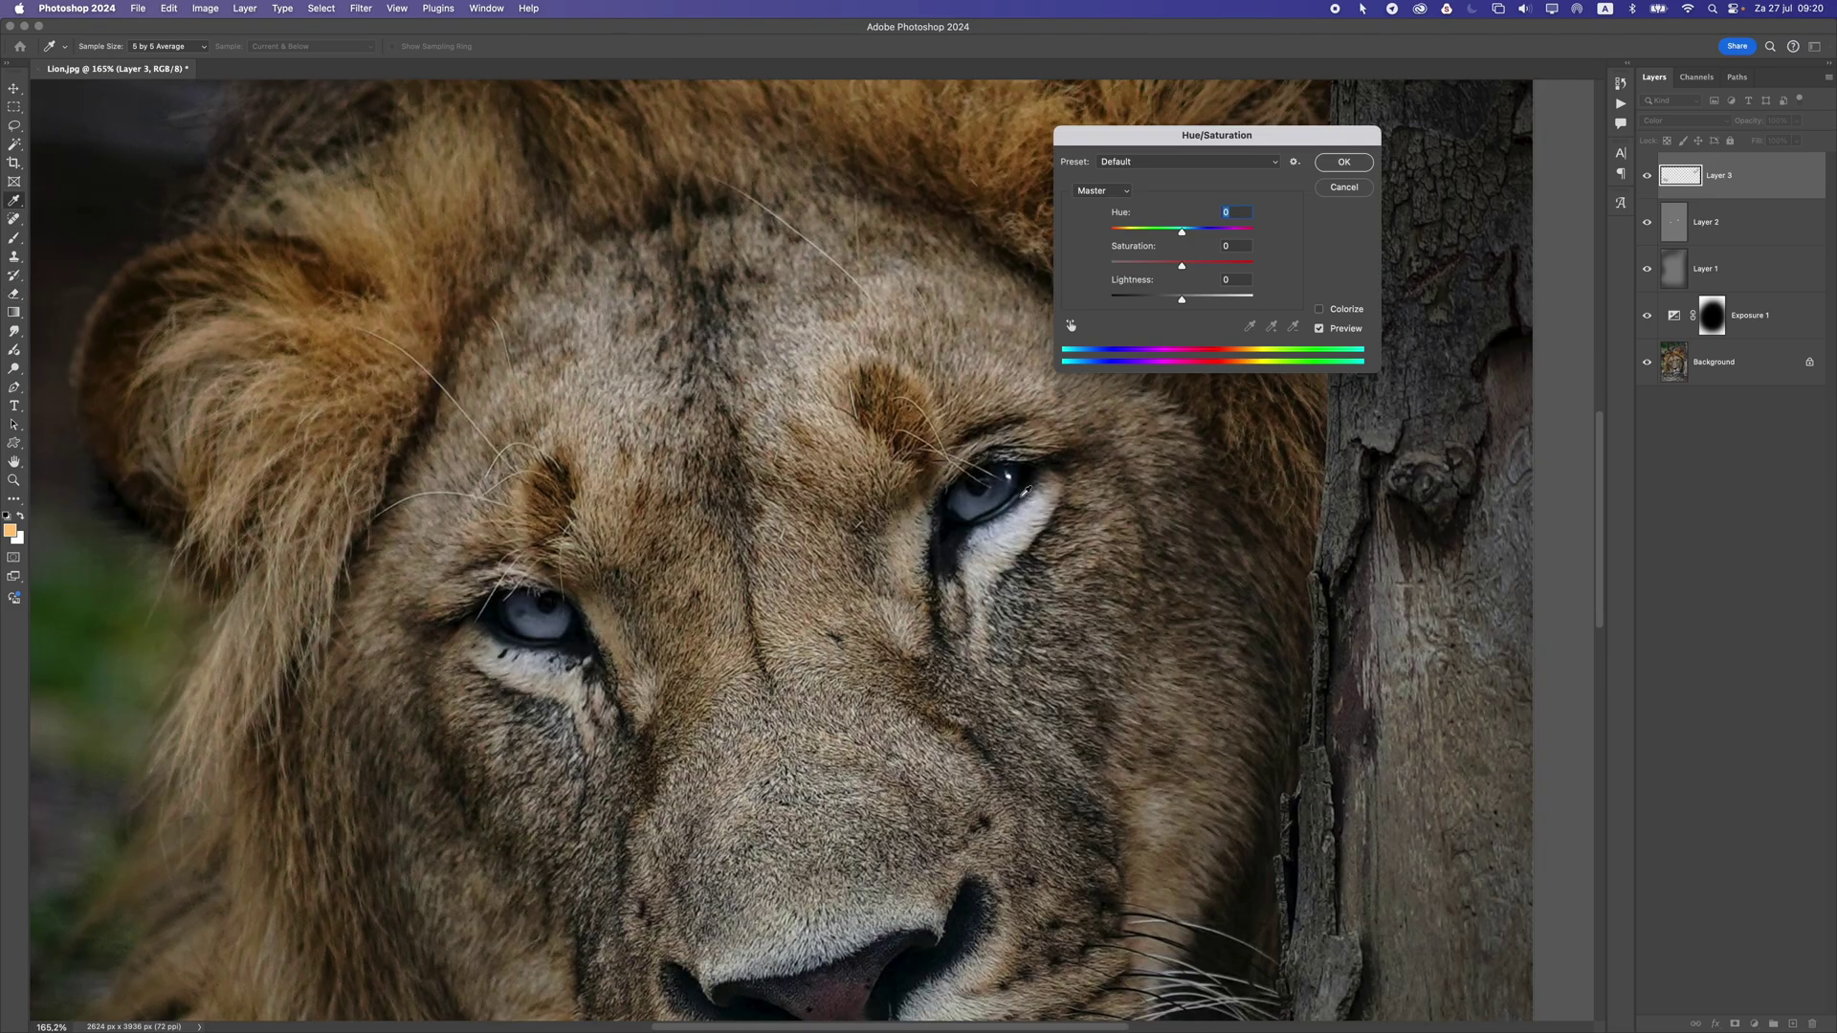
left_click_drag(1137, 266, 1135, 269)
key("Return")
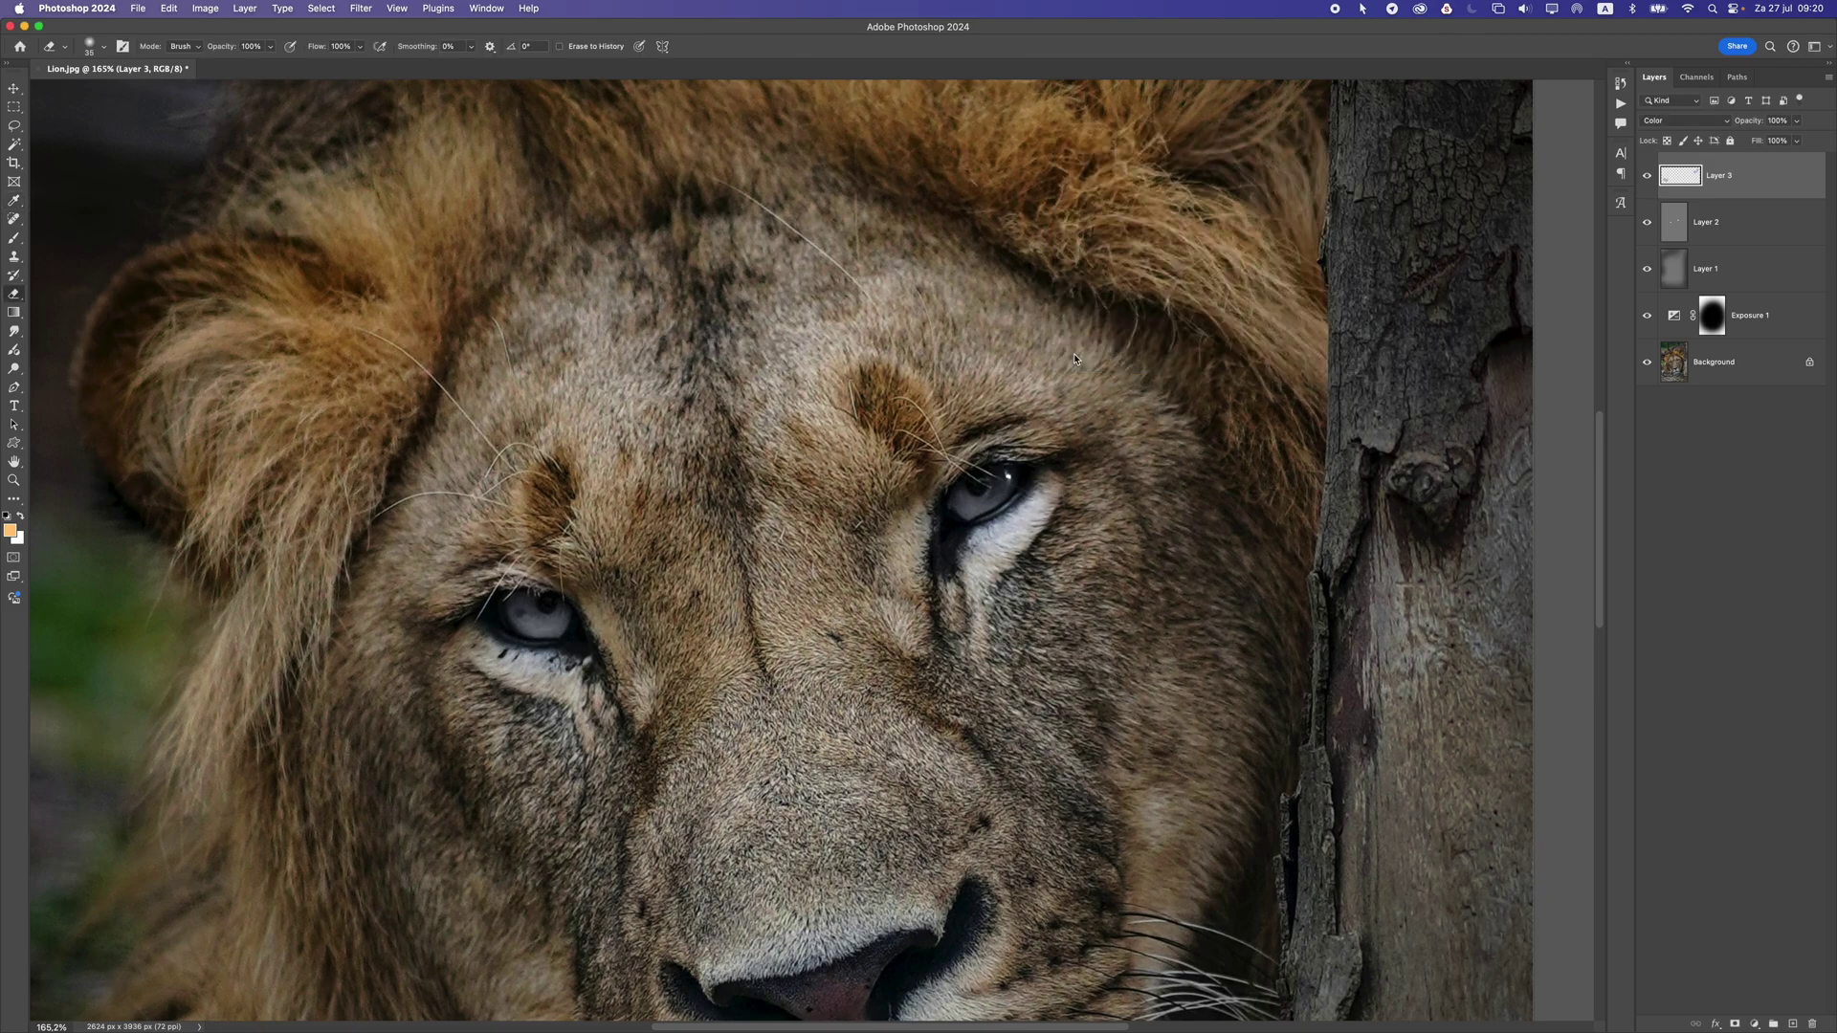
- Examine the desaturated eye color in the whole photo by repeatedly hiding and showing Layer 3
scroll(990, 632, "down", 15)
scroll(990, 645, "up", 7)
scroll(985, 644, "down", 2)
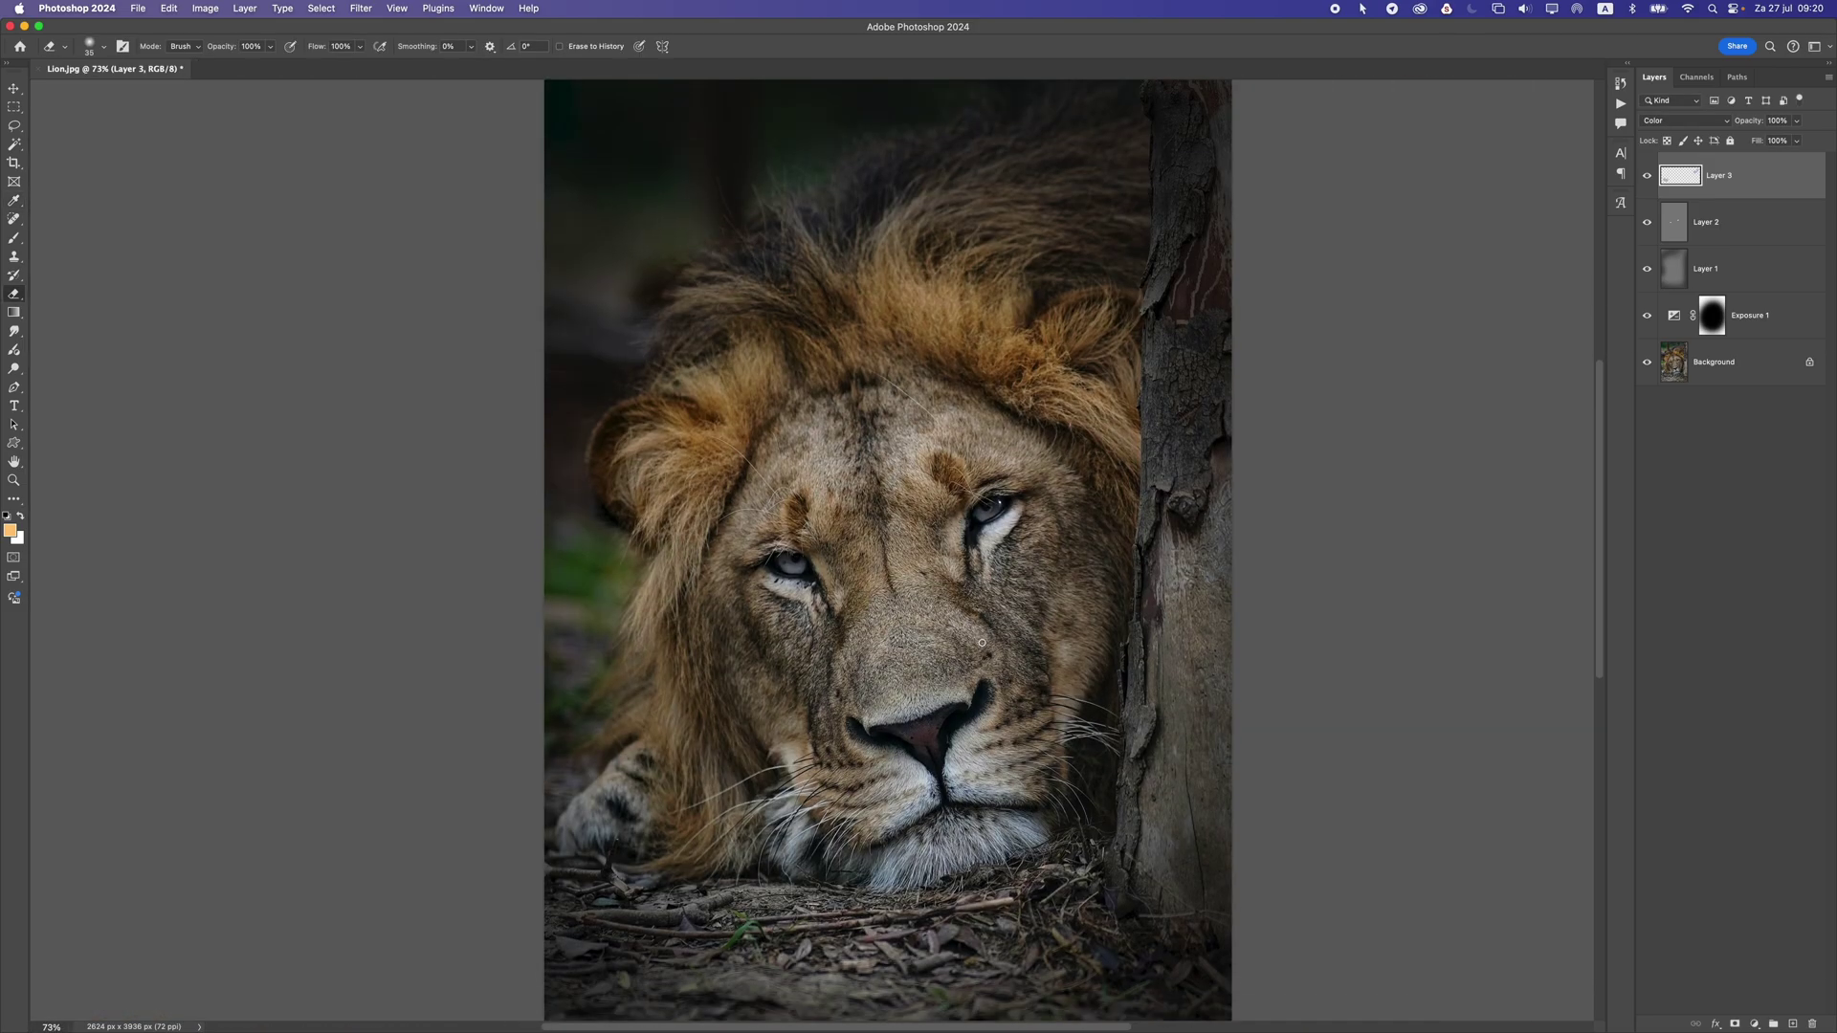
left_click(1648, 178)
left_click(1648, 177)
left_click(1647, 177)
scroll(894, 589, "down", 7)
scroll(894, 588, "up", 4)
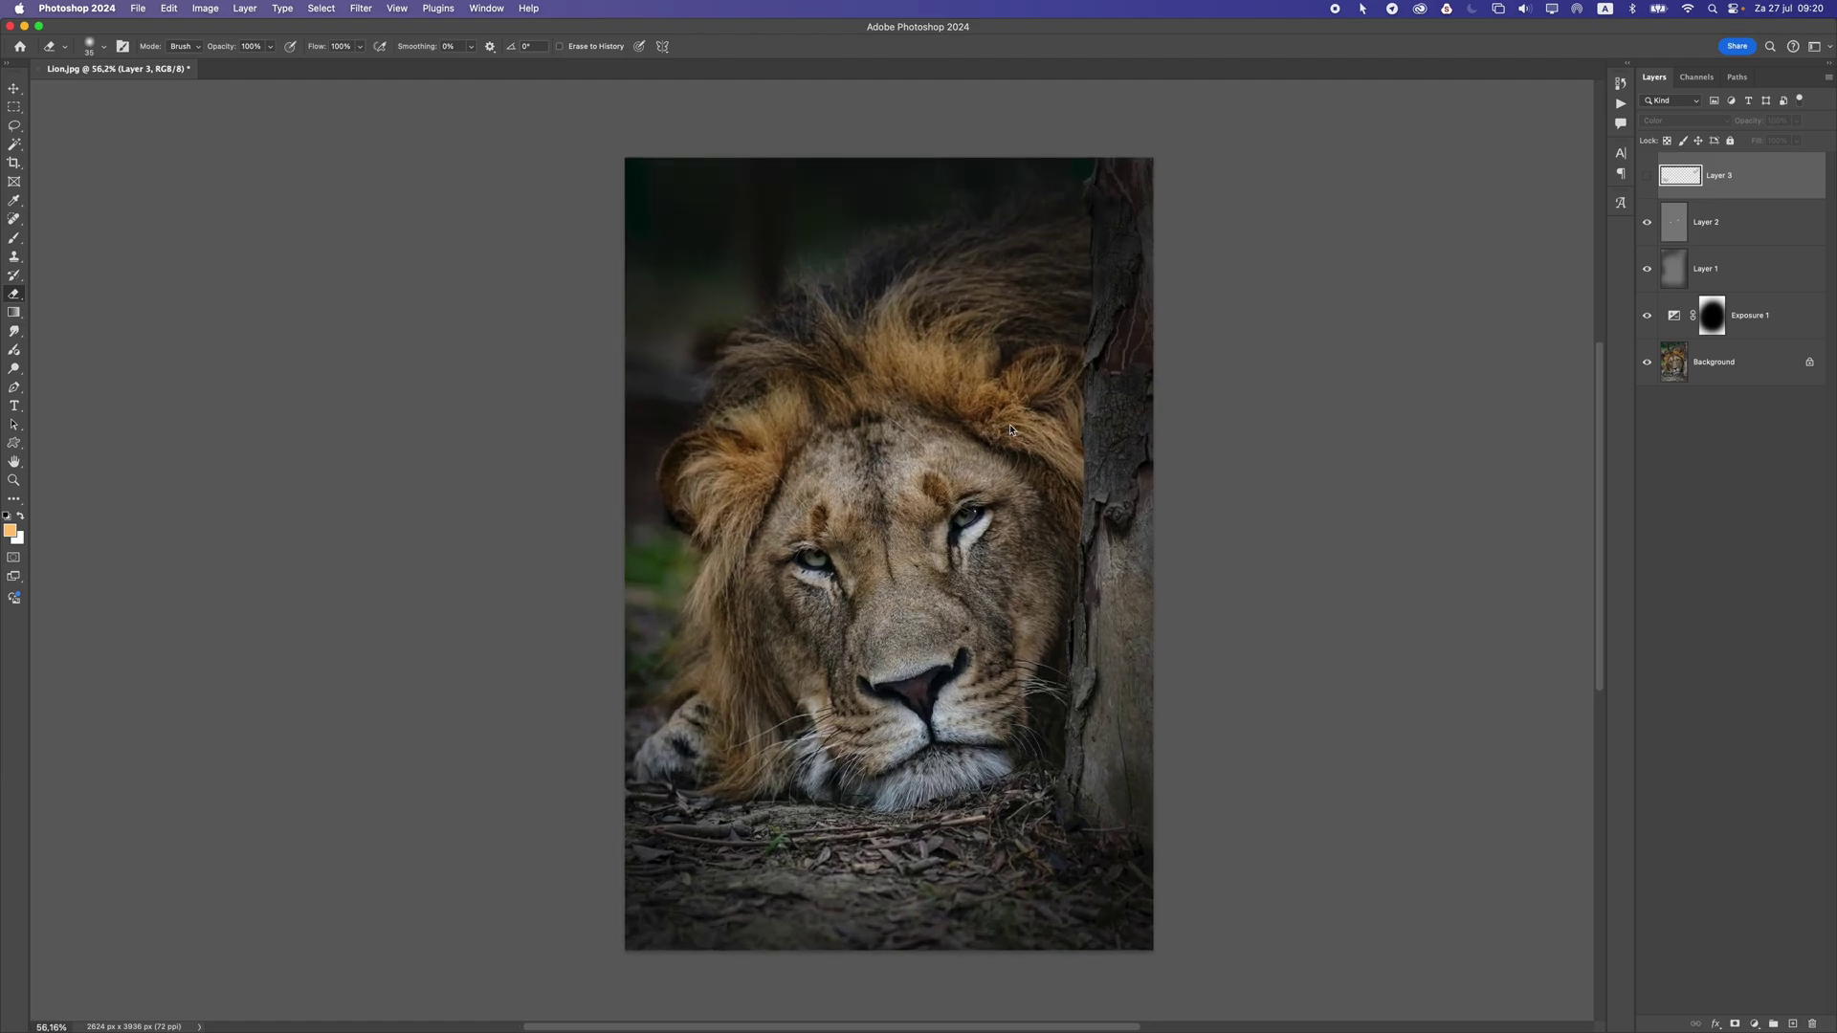
left_click(1646, 177)
left_click(1647, 176)
left_click(1647, 176)
left_click(1647, 177)
left_click(1647, 176)
scroll(982, 584, "down", 2)
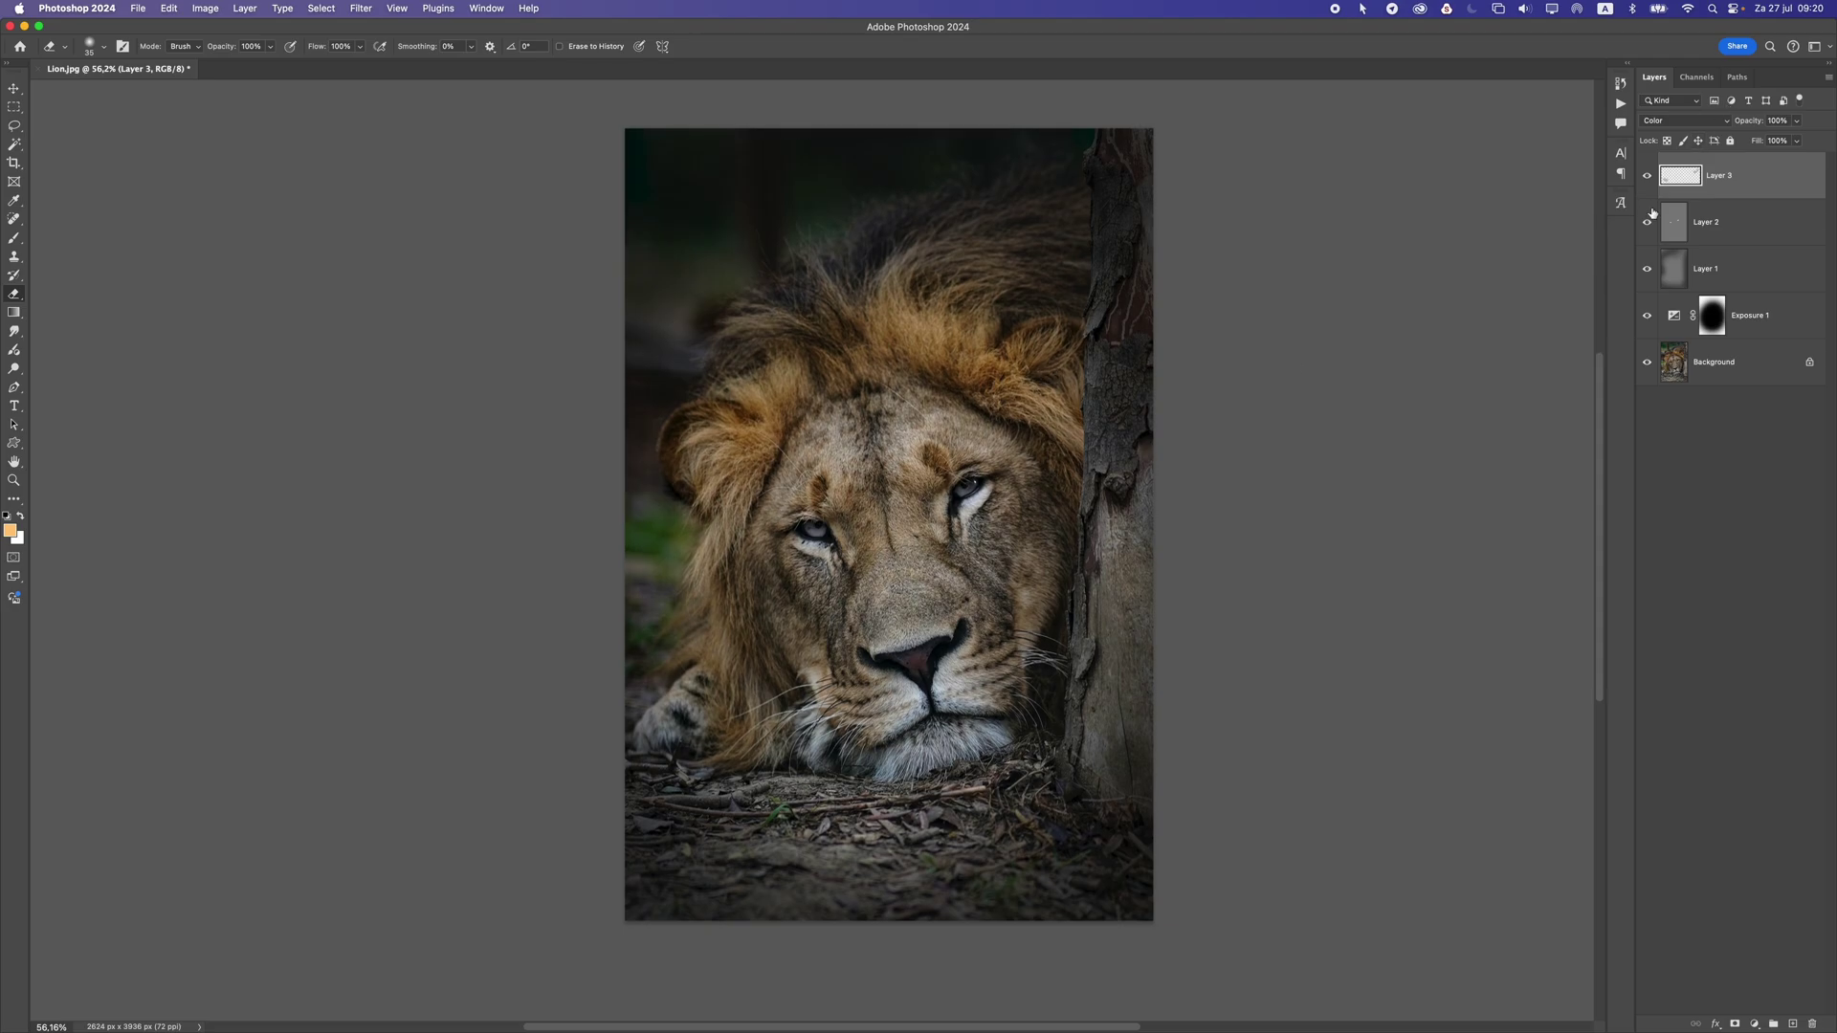
- Delete the eye-color Layer 3
left_click_drag(1728, 186, 1811, 1024)
scroll(895, 549, "up", 1)
scroll(895, 550, "up", 1)
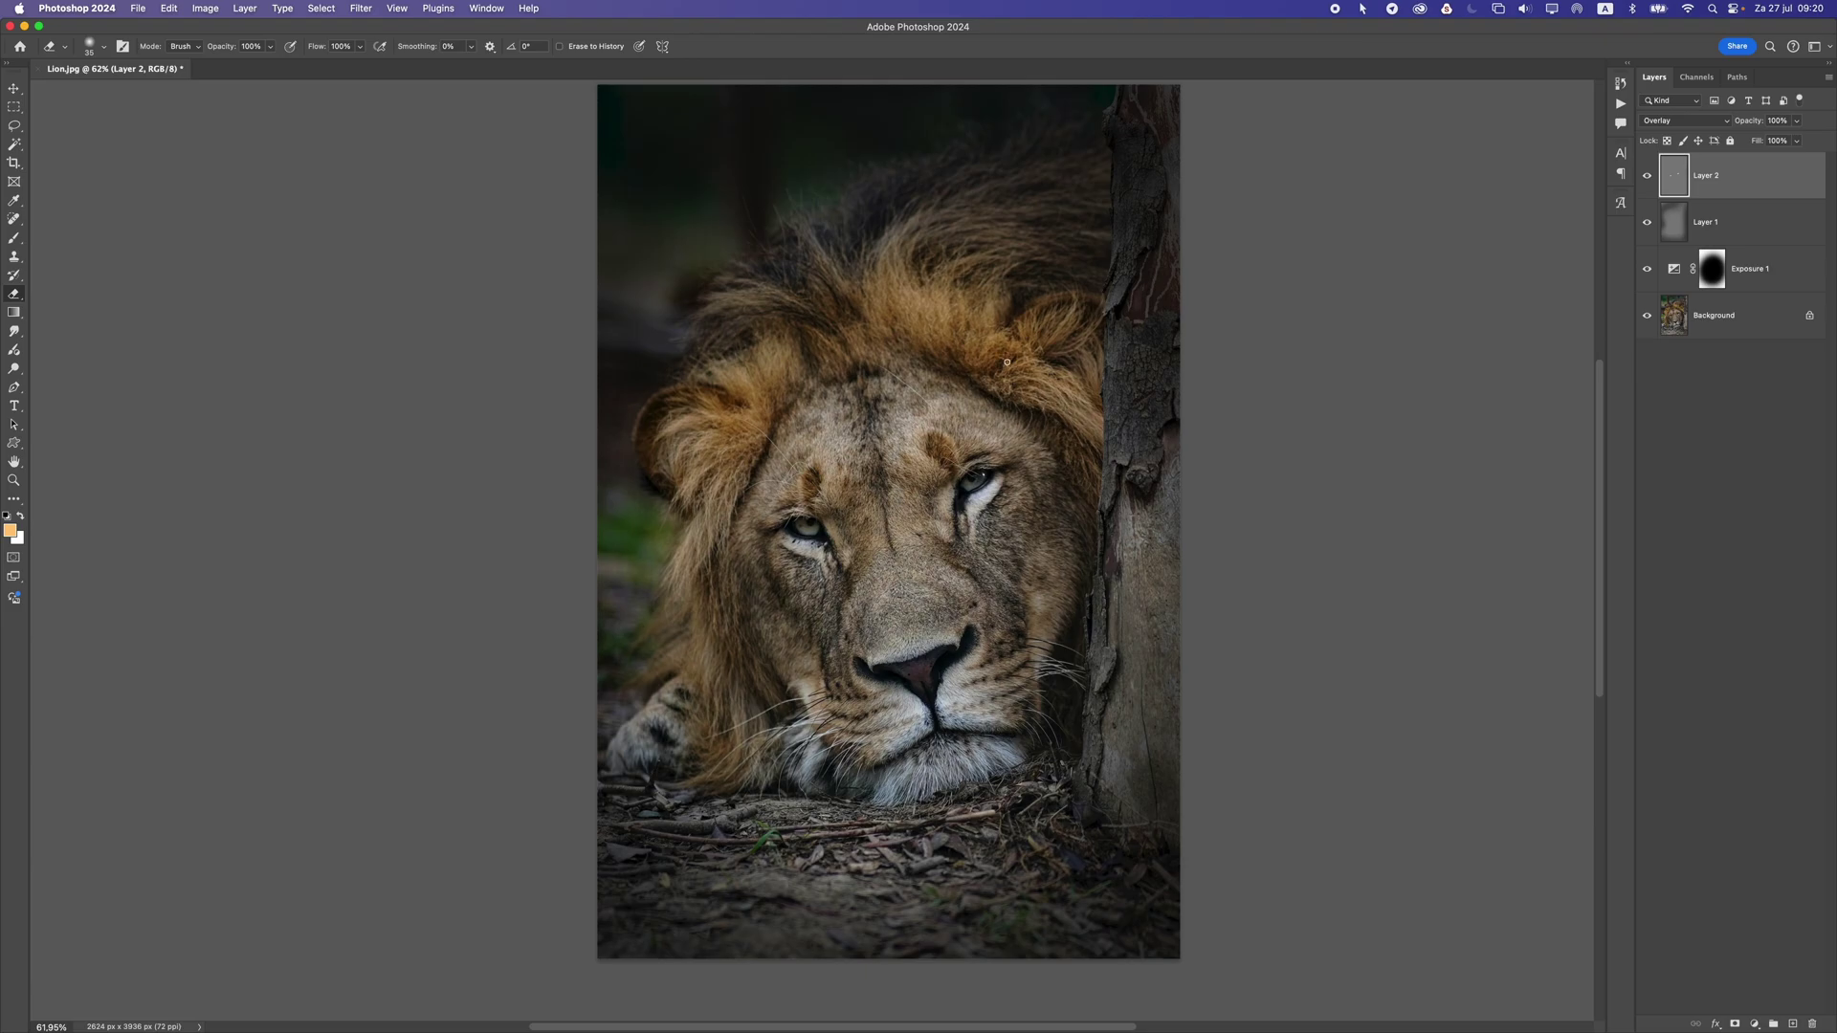
scroll(1218, 430, "up", 3)
scroll(1177, 464, "down", 2)
scroll(1166, 475, "up", 1)
left_click_drag(974, 453, 989, 452)
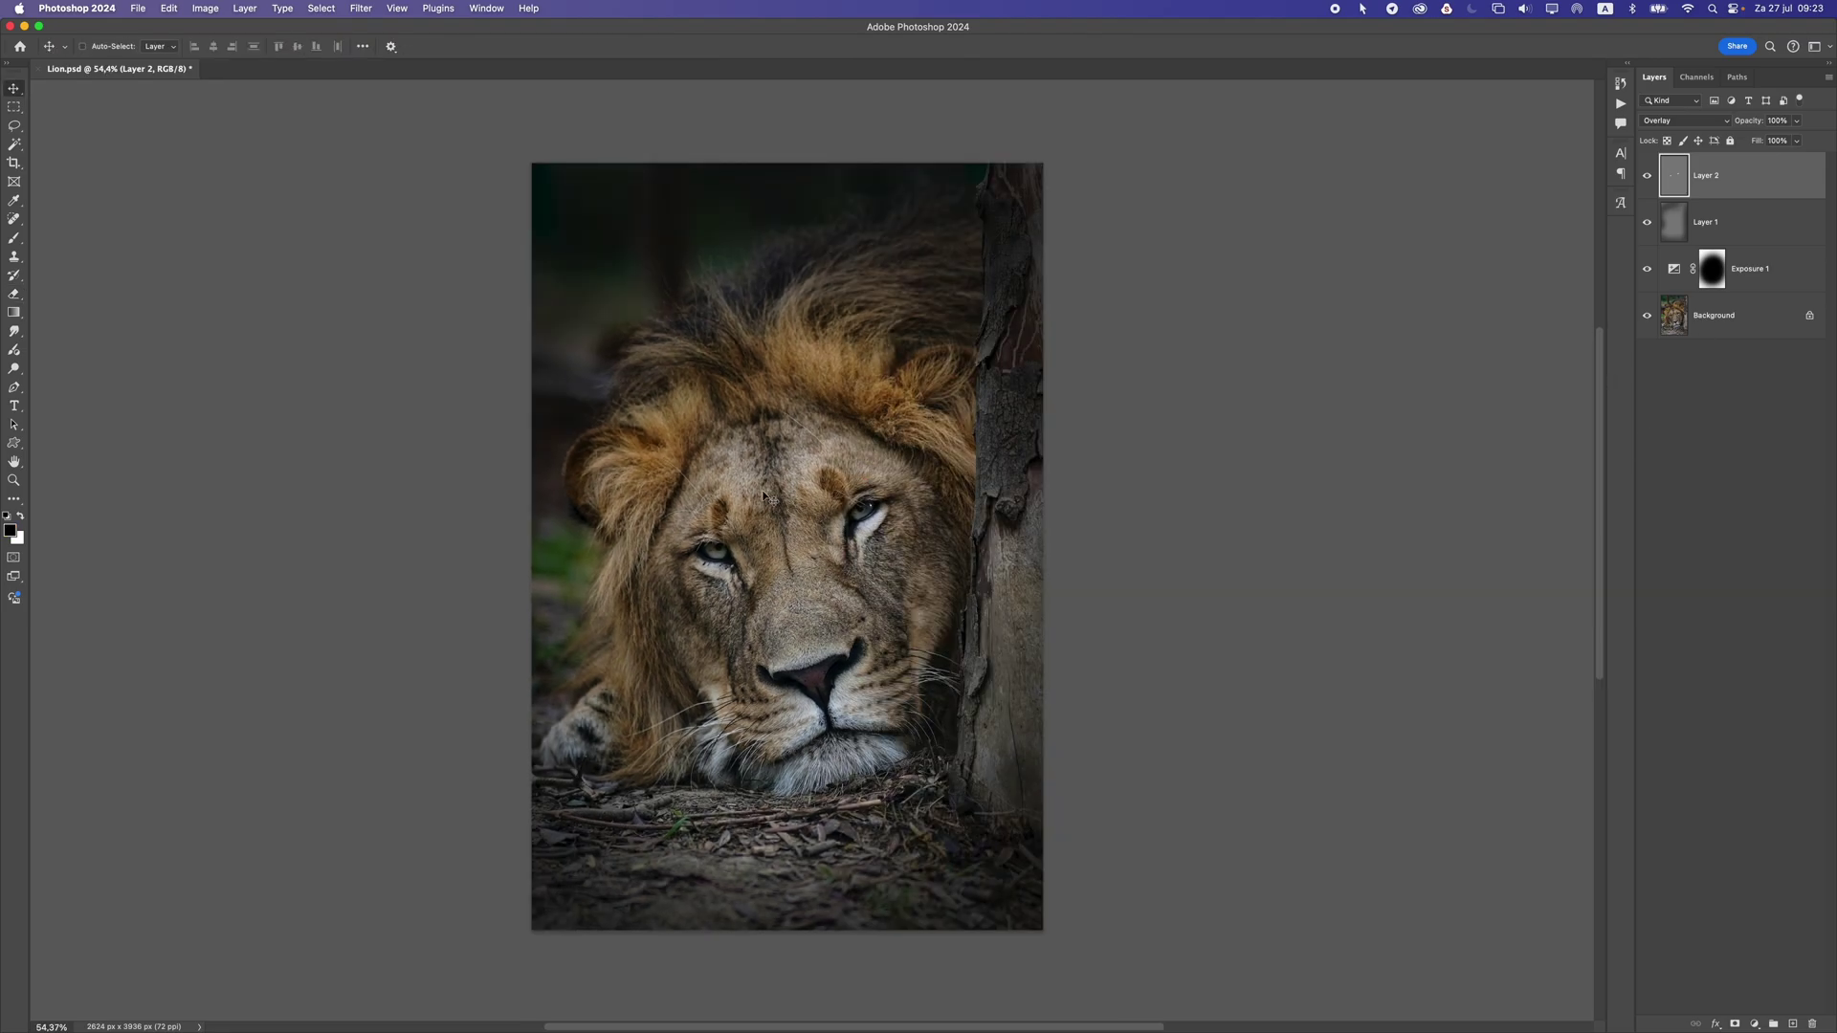
scroll(685, 471, "up", 2)
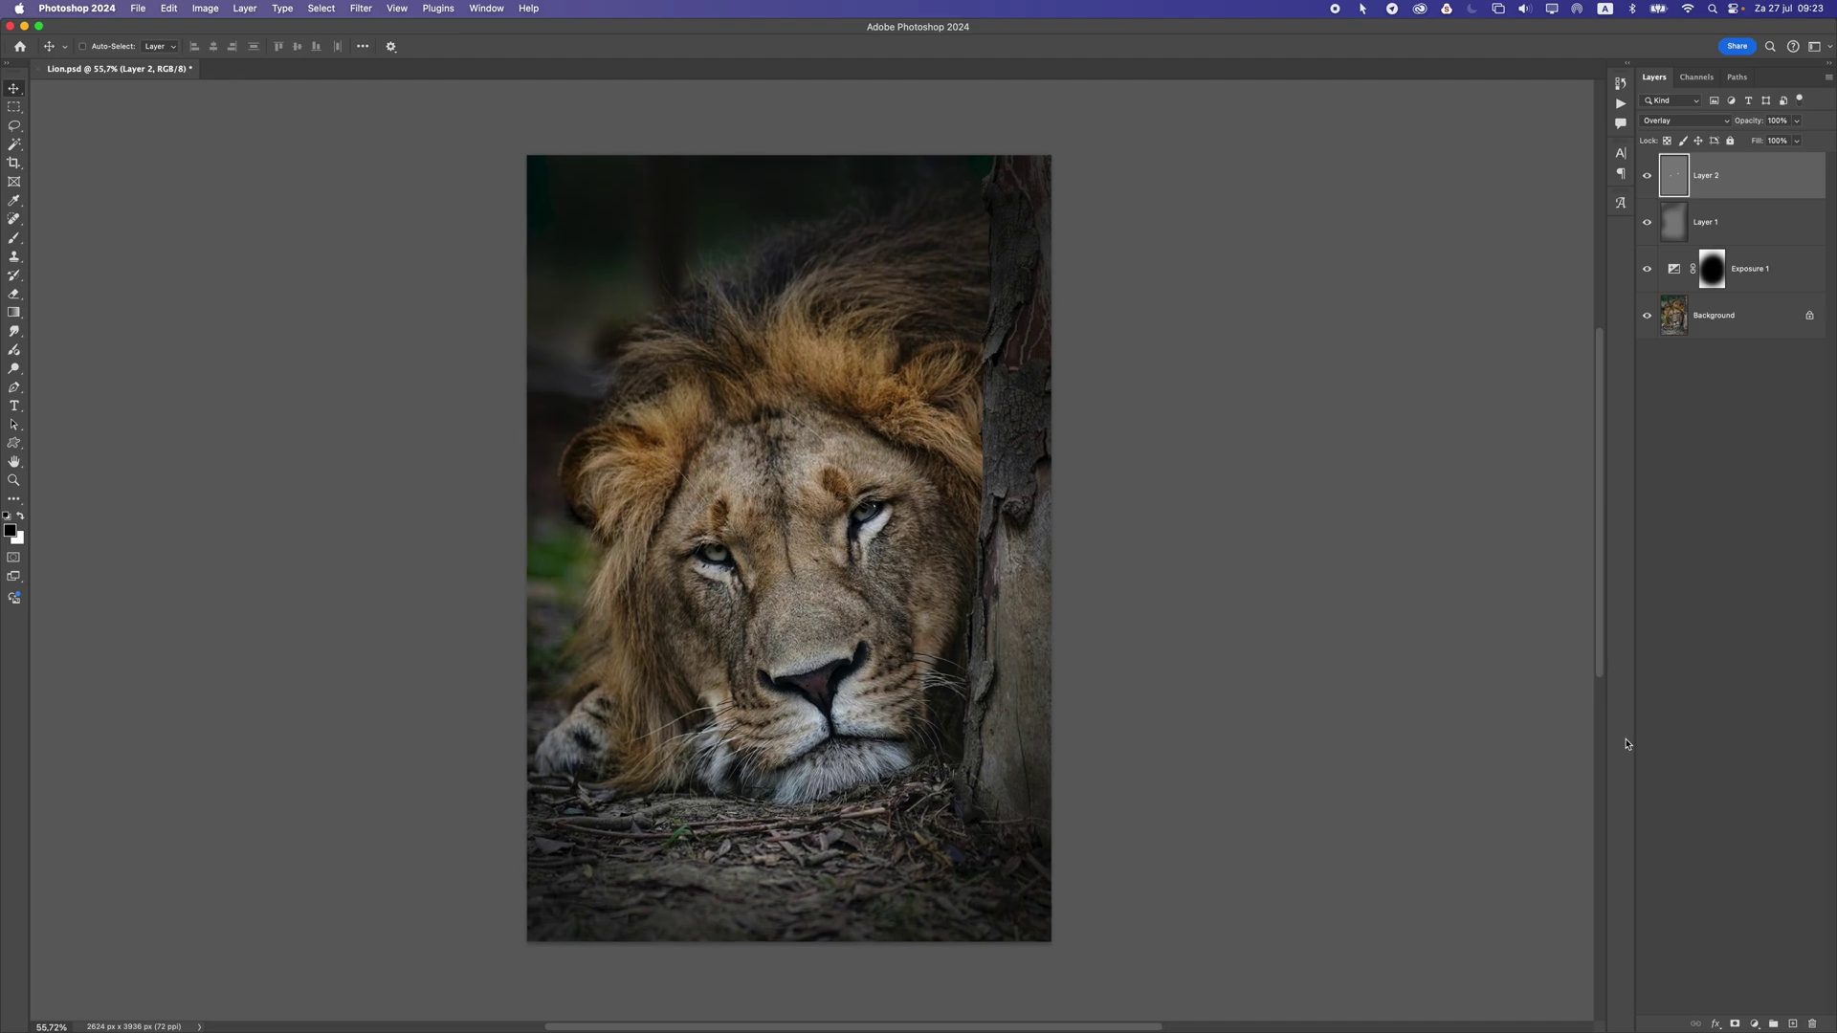
- Create a new layer above Layer 2, fill it with 50% Gray and set its blend mode to Overlay
left_click(1793, 1025)
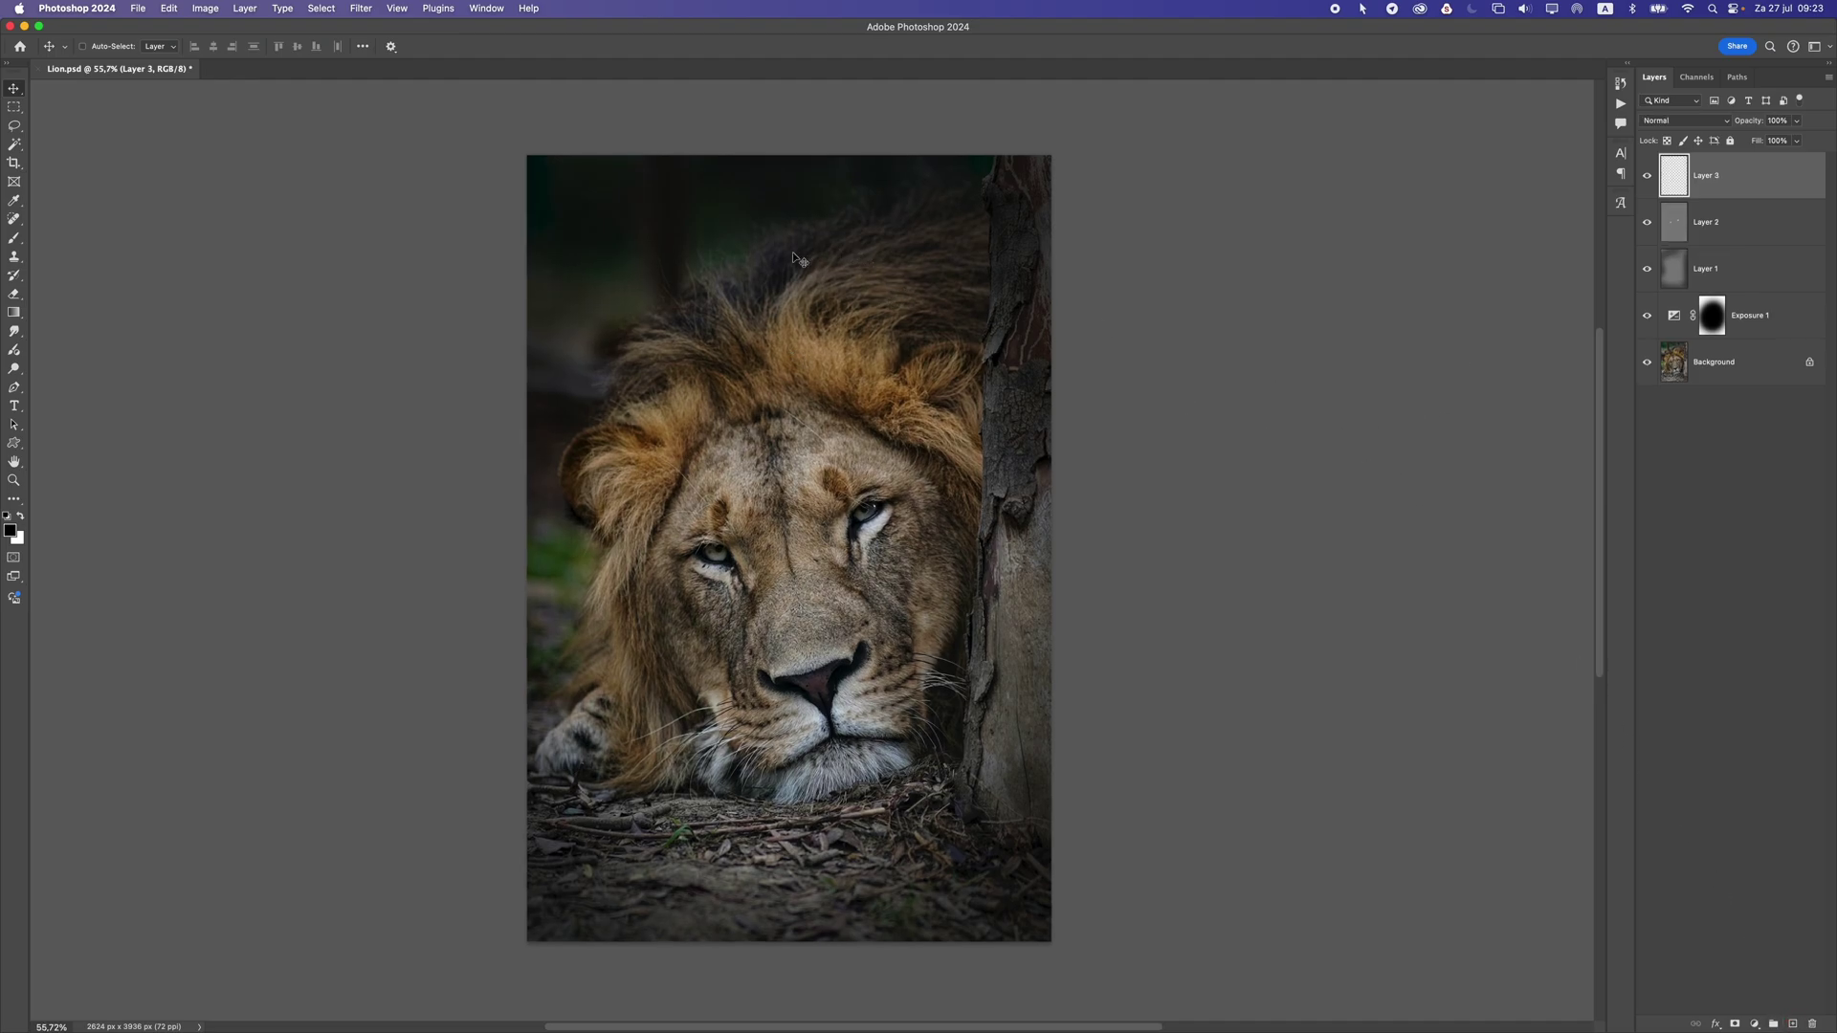
left_click(173, 7)
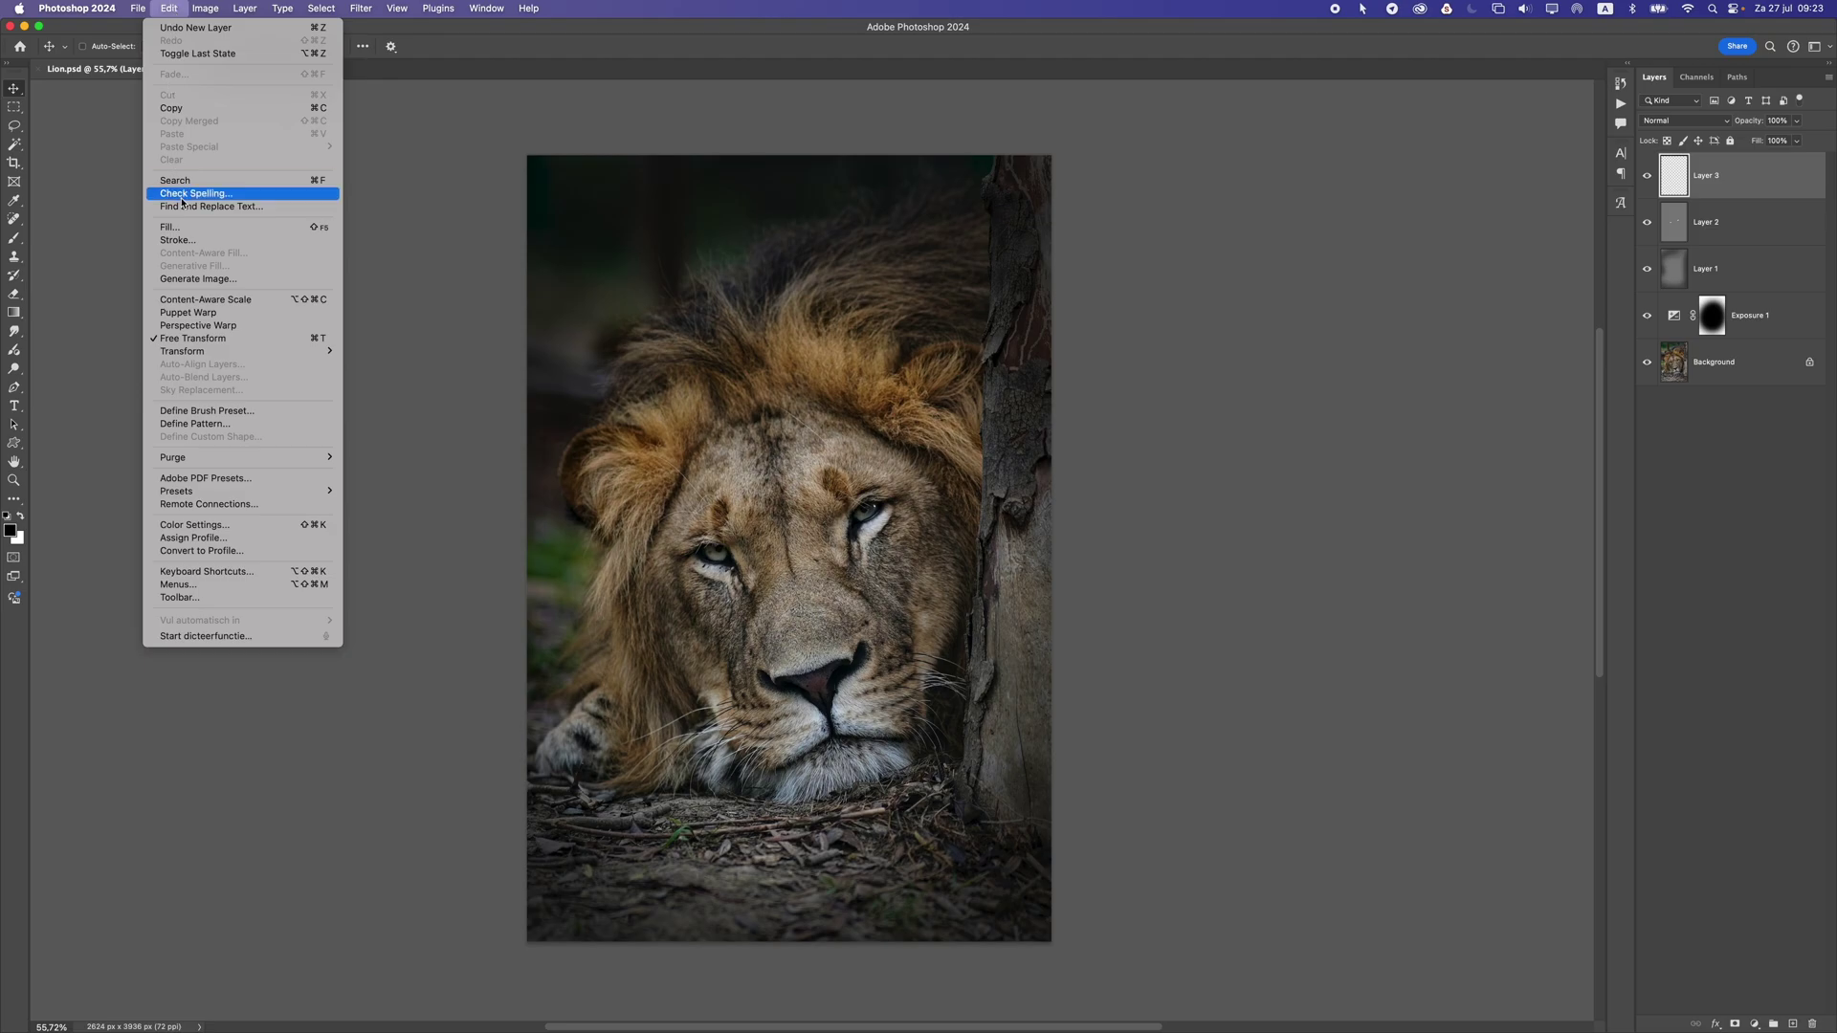
left_click(171, 226)
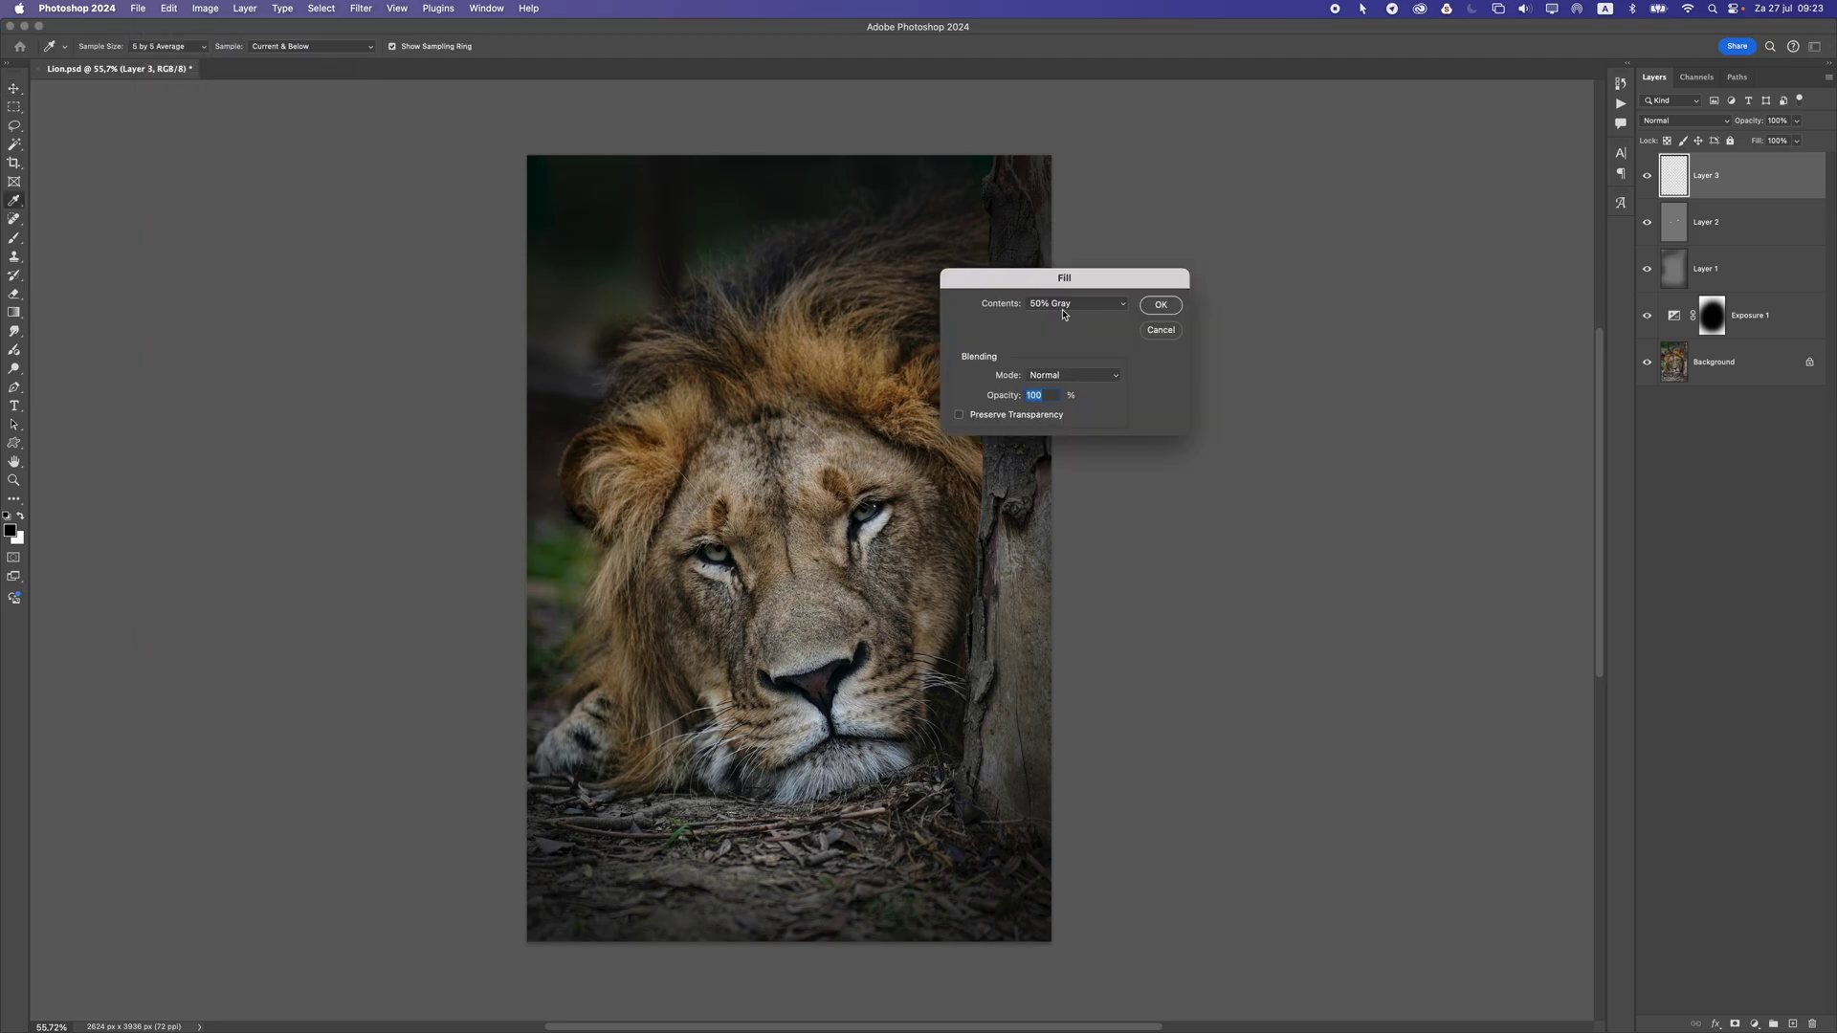
left_click(1156, 310)
left_click(1661, 123)
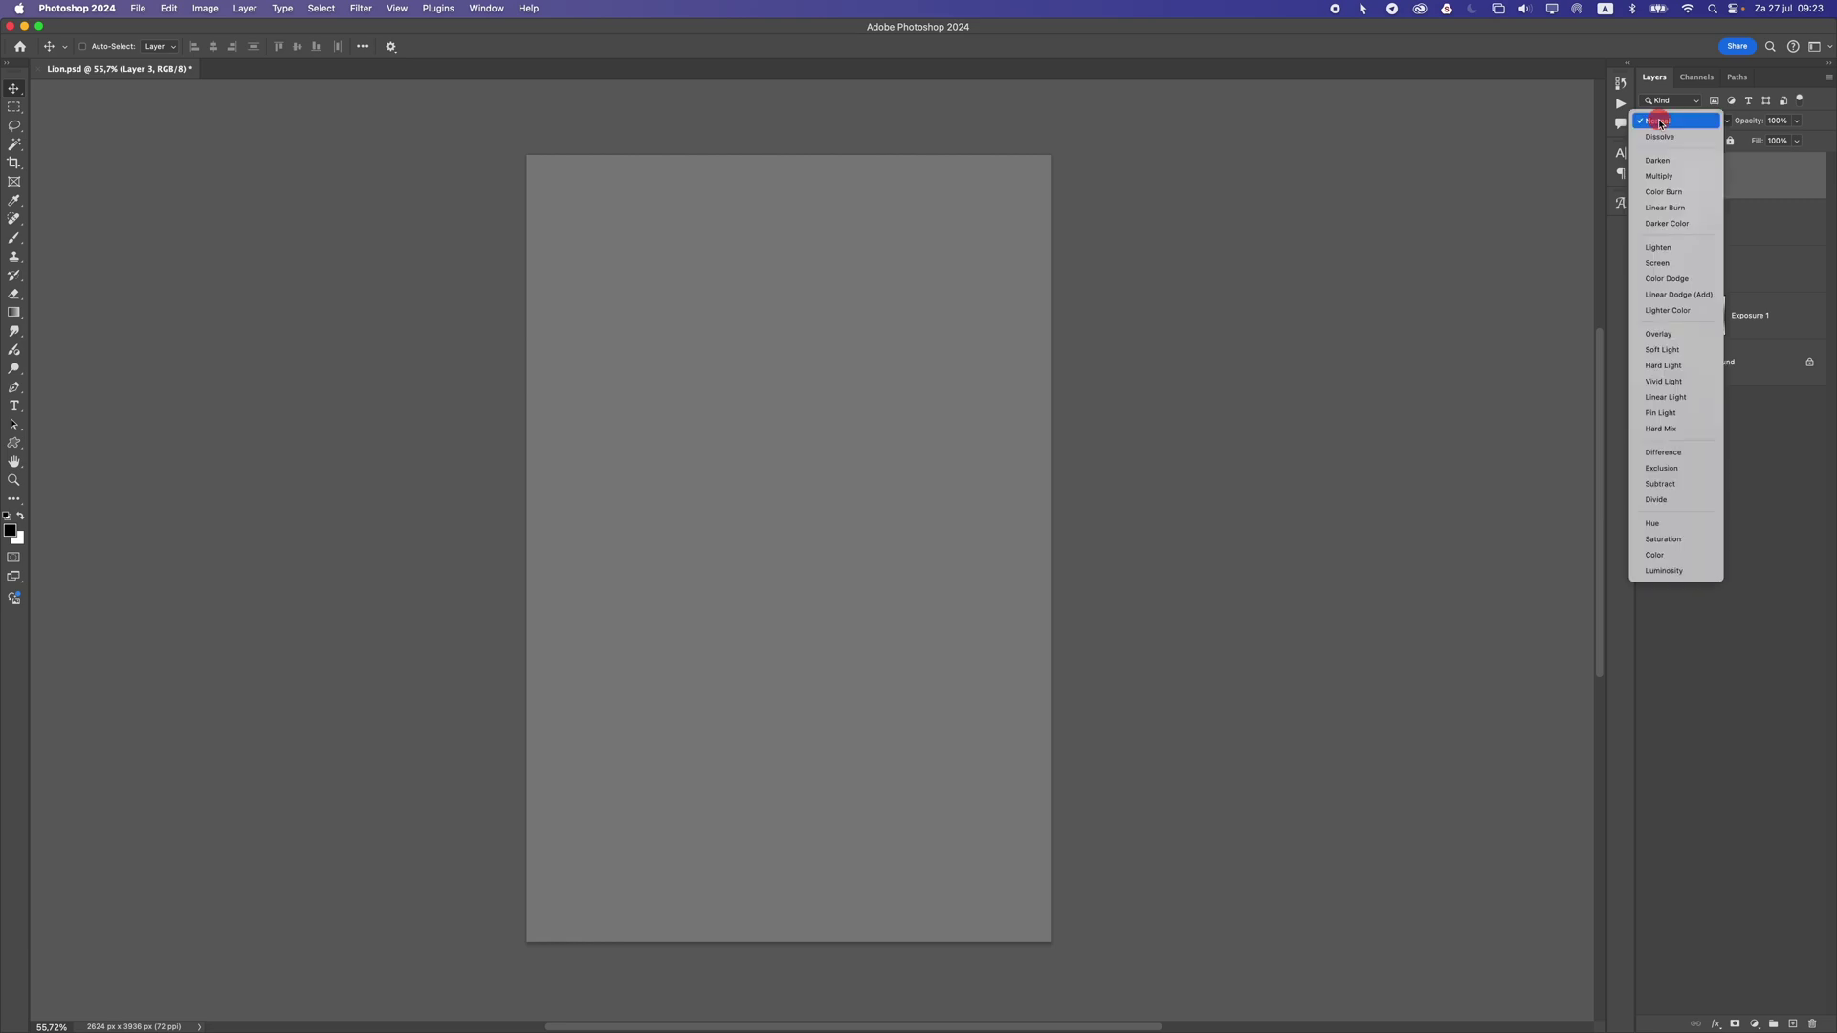
left_click(1658, 335)
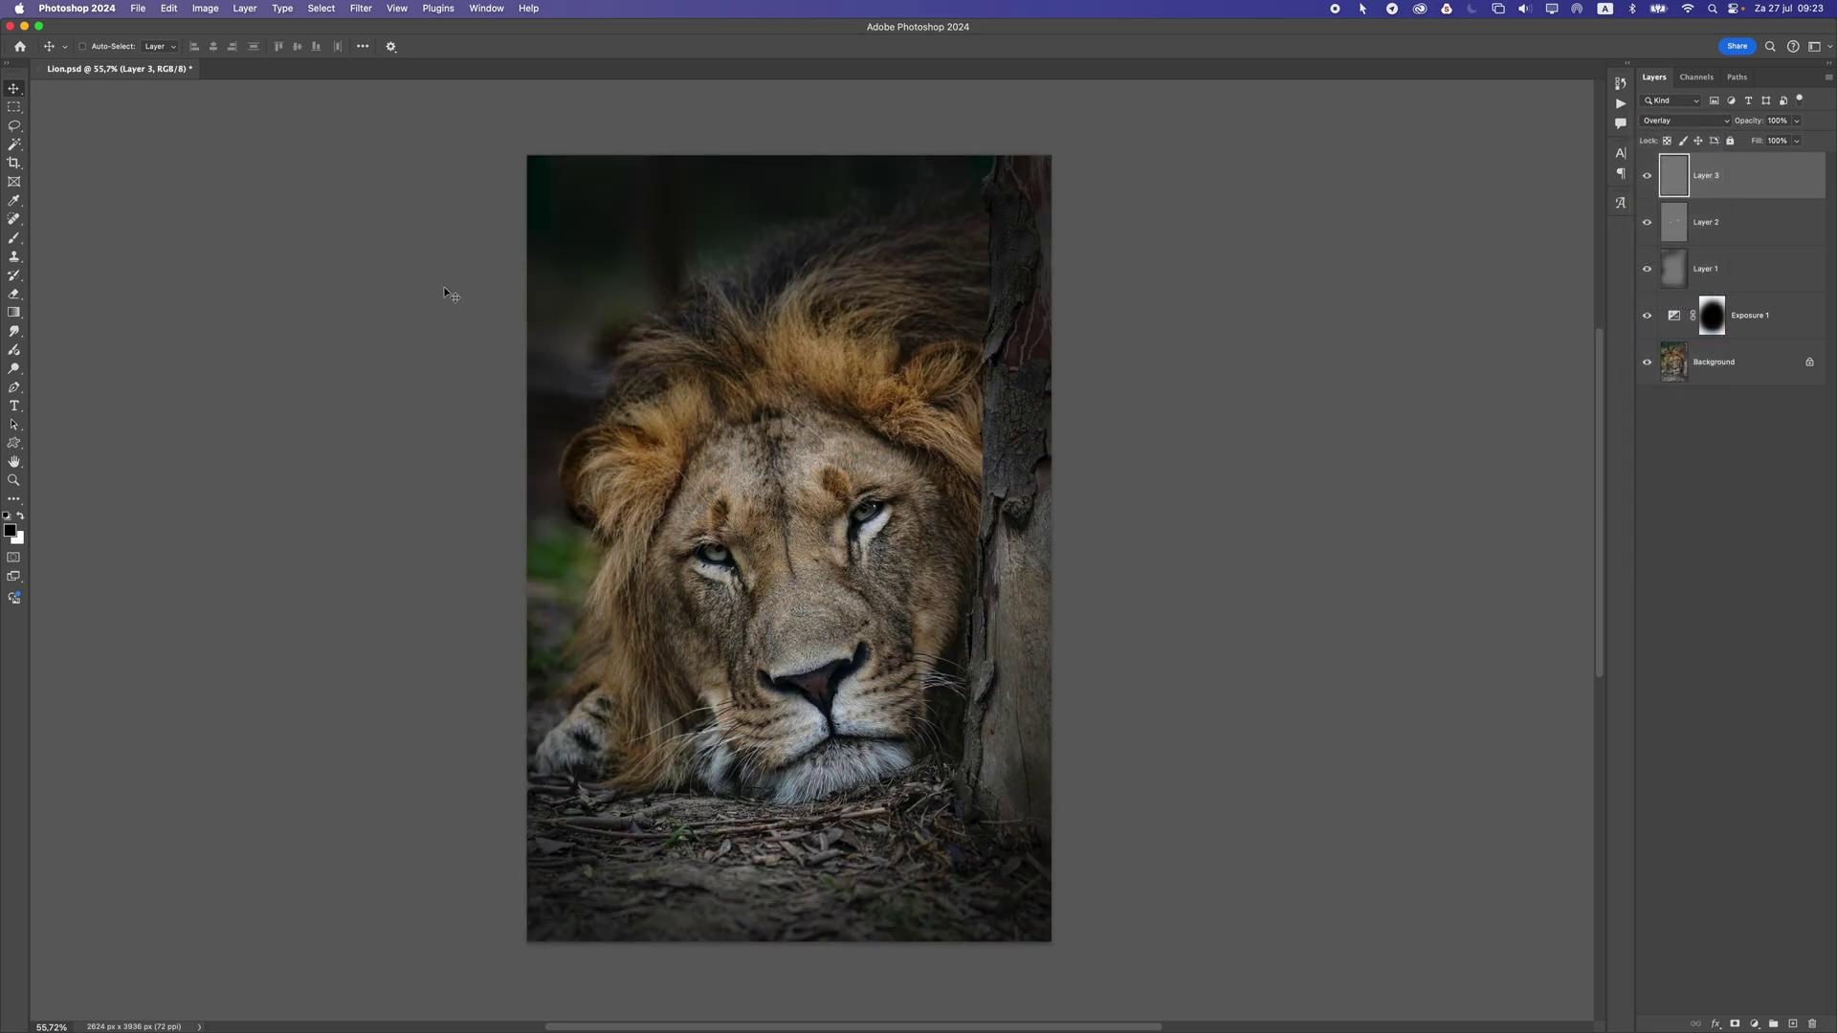
- Dodge the highlights of the mane above the lion's face with an enlarged brush, Midtones range and 27% exposure
left_click(14, 312)
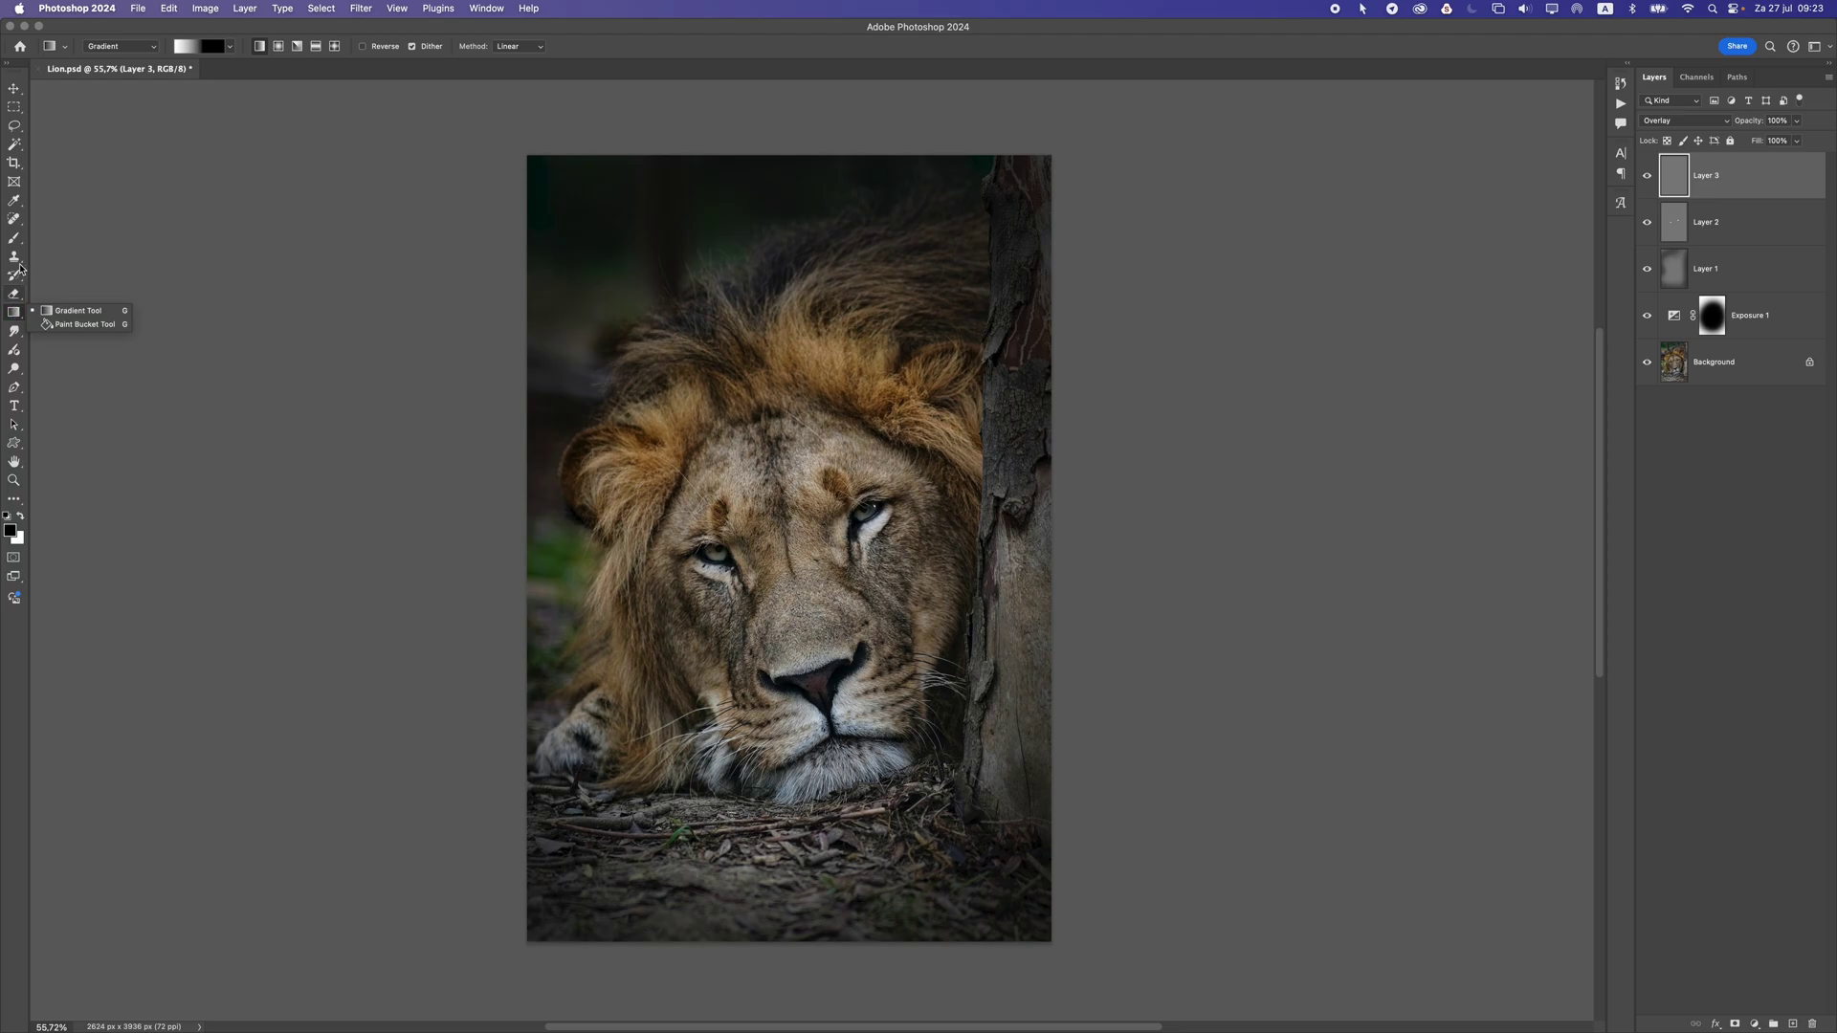
left_click(11, 290)
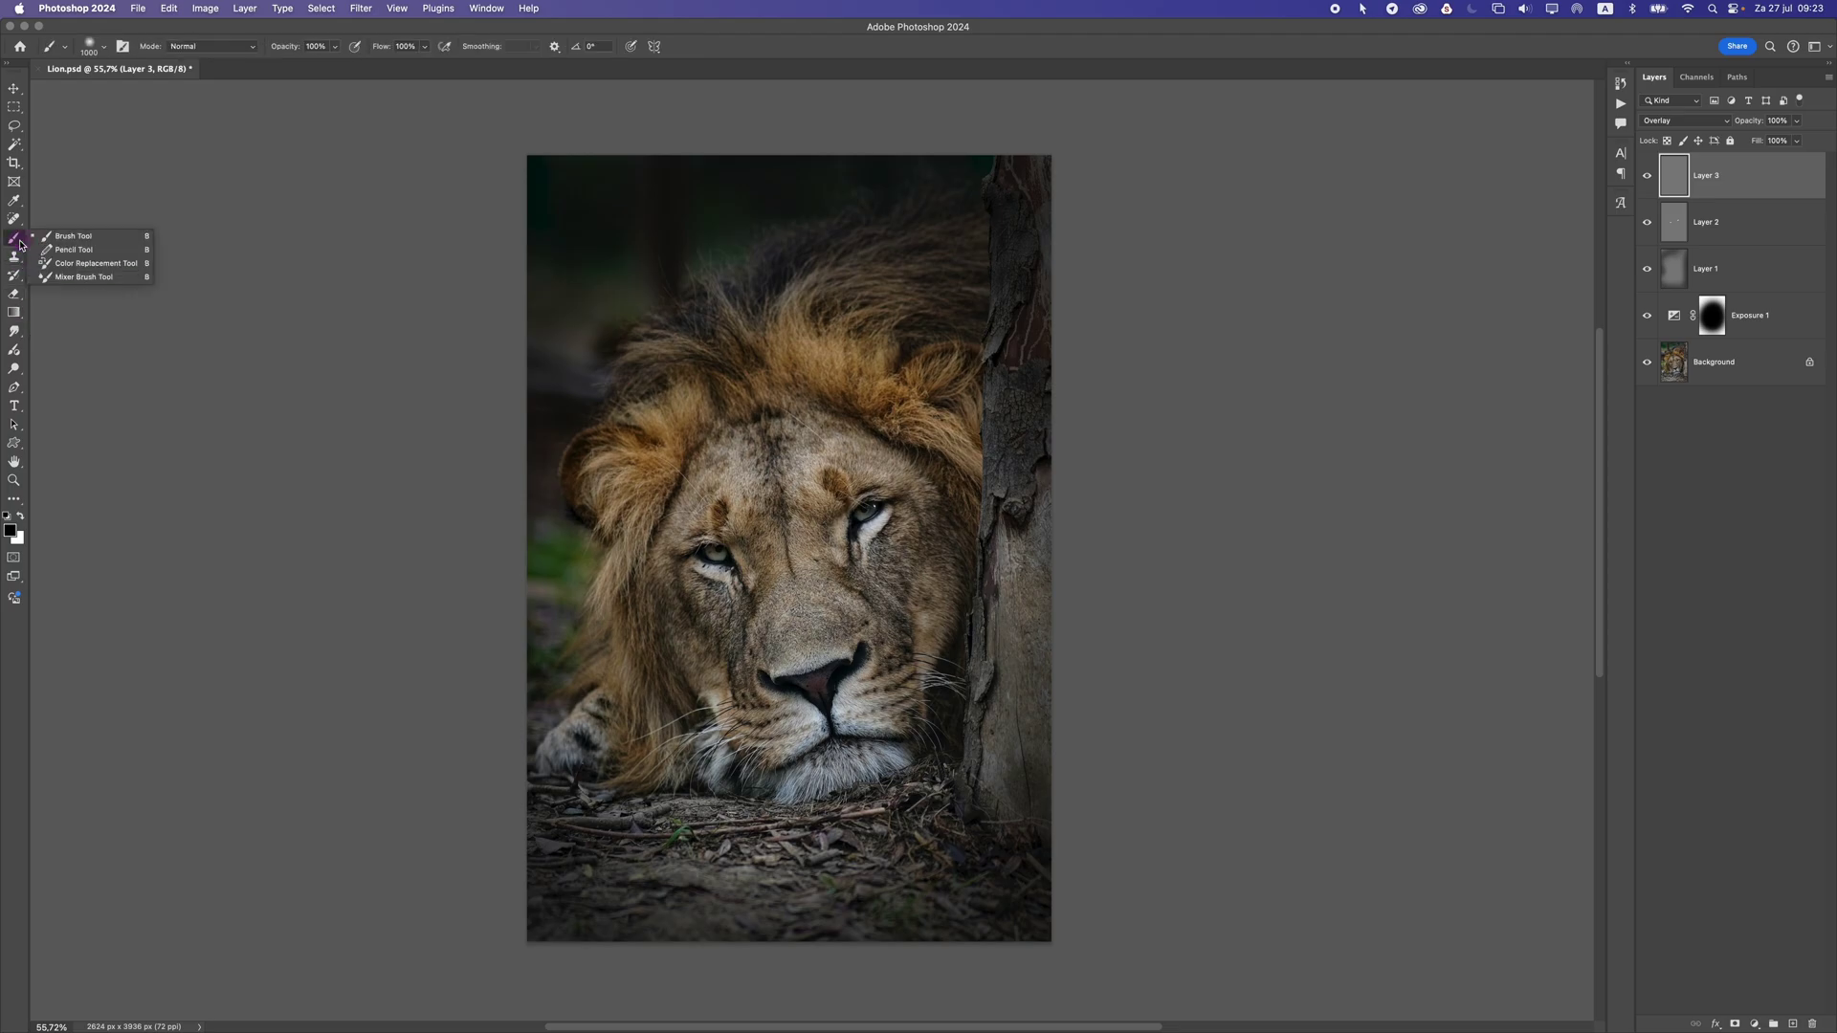
left_click(13, 365)
left_click(72, 367)
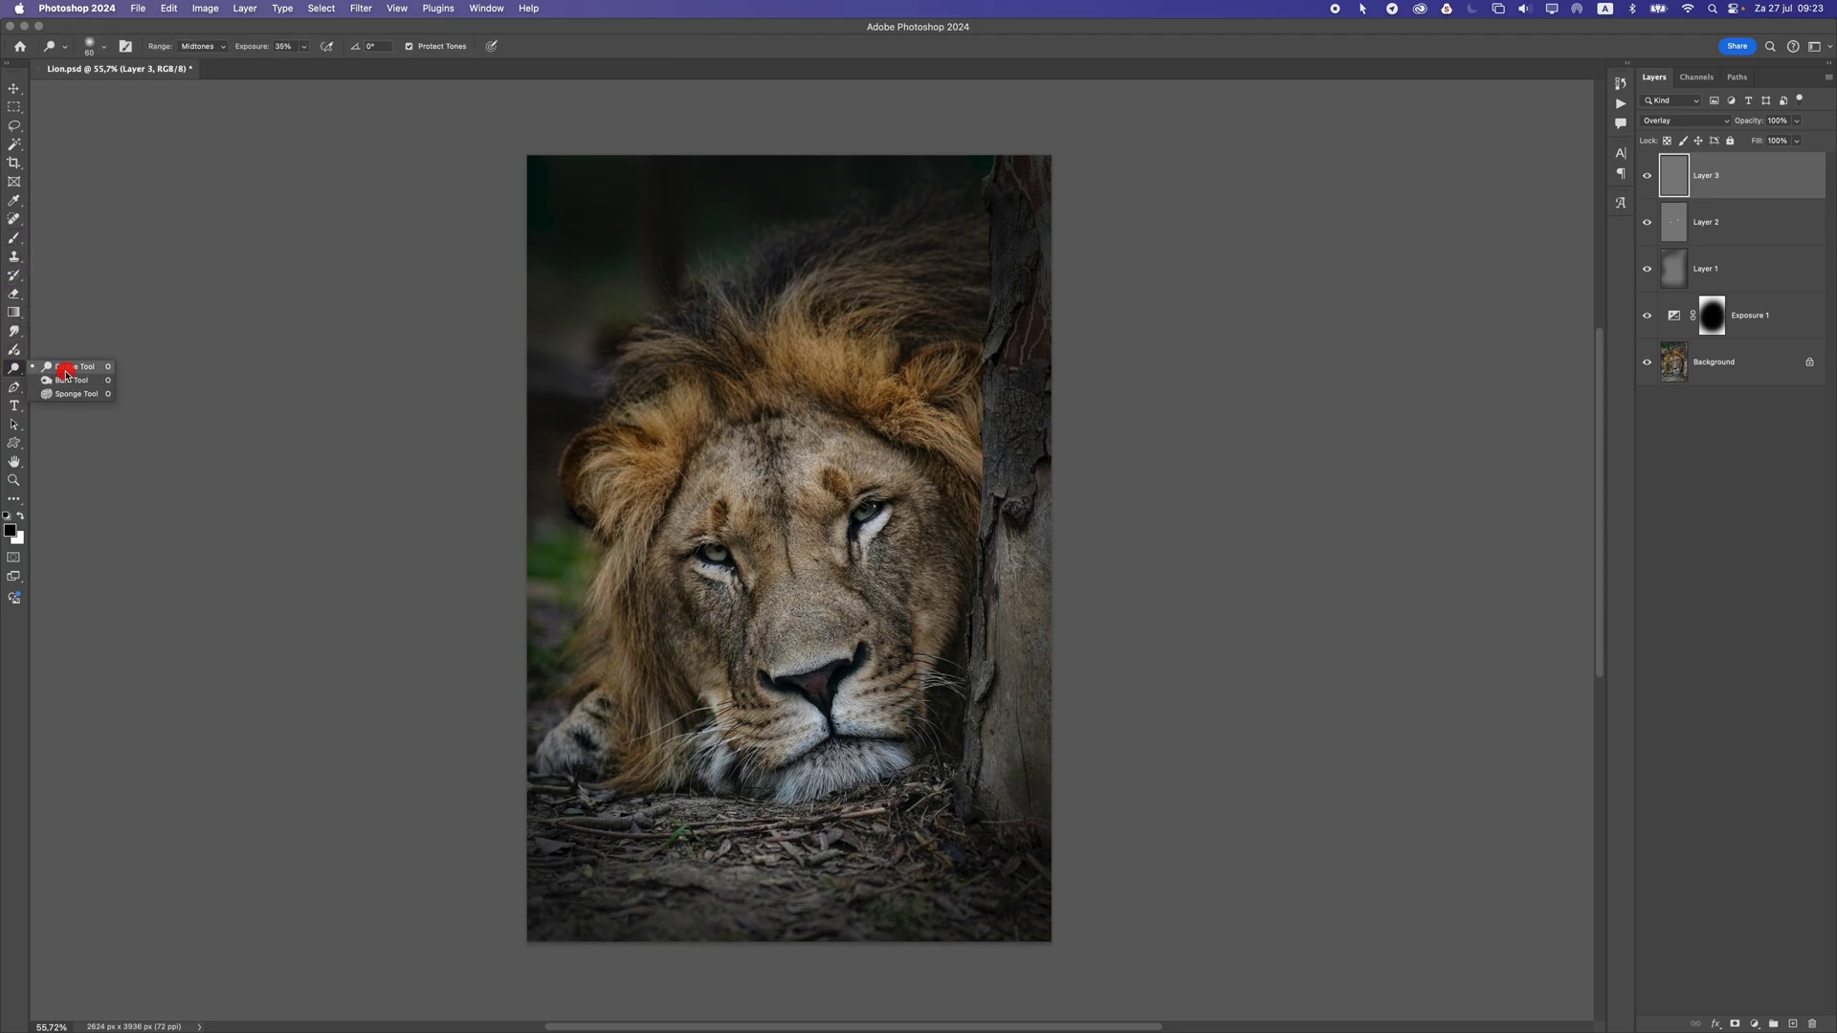
left_click(192, 47)
left_click(213, 47)
left_click(304, 48)
left_click_drag(305, 64, 302, 65)
key("bracketright")
key("bracketright")
key("bracketright")
key("bracketright")
mouse_move(856, 380)
left_mouse_down()
mouse_move(984, 441)
mouse_move(863, 372)
mouse_move(909, 344)
mouse_move(857, 335)
mouse_move(853, 361)
mouse_move(770, 336)
mouse_move(772, 369)
mouse_move(765, 313)
mouse_move(699, 350)
mouse_move(620, 360)
mouse_move(684, 367)
mouse_move(671, 380)
mouse_move(741, 302)
mouse_move(808, 265)
mouse_move(849, 315)
mouse_move(921, 273)
mouse_move(945, 300)
mouse_move(862, 268)
left_mouse_up()
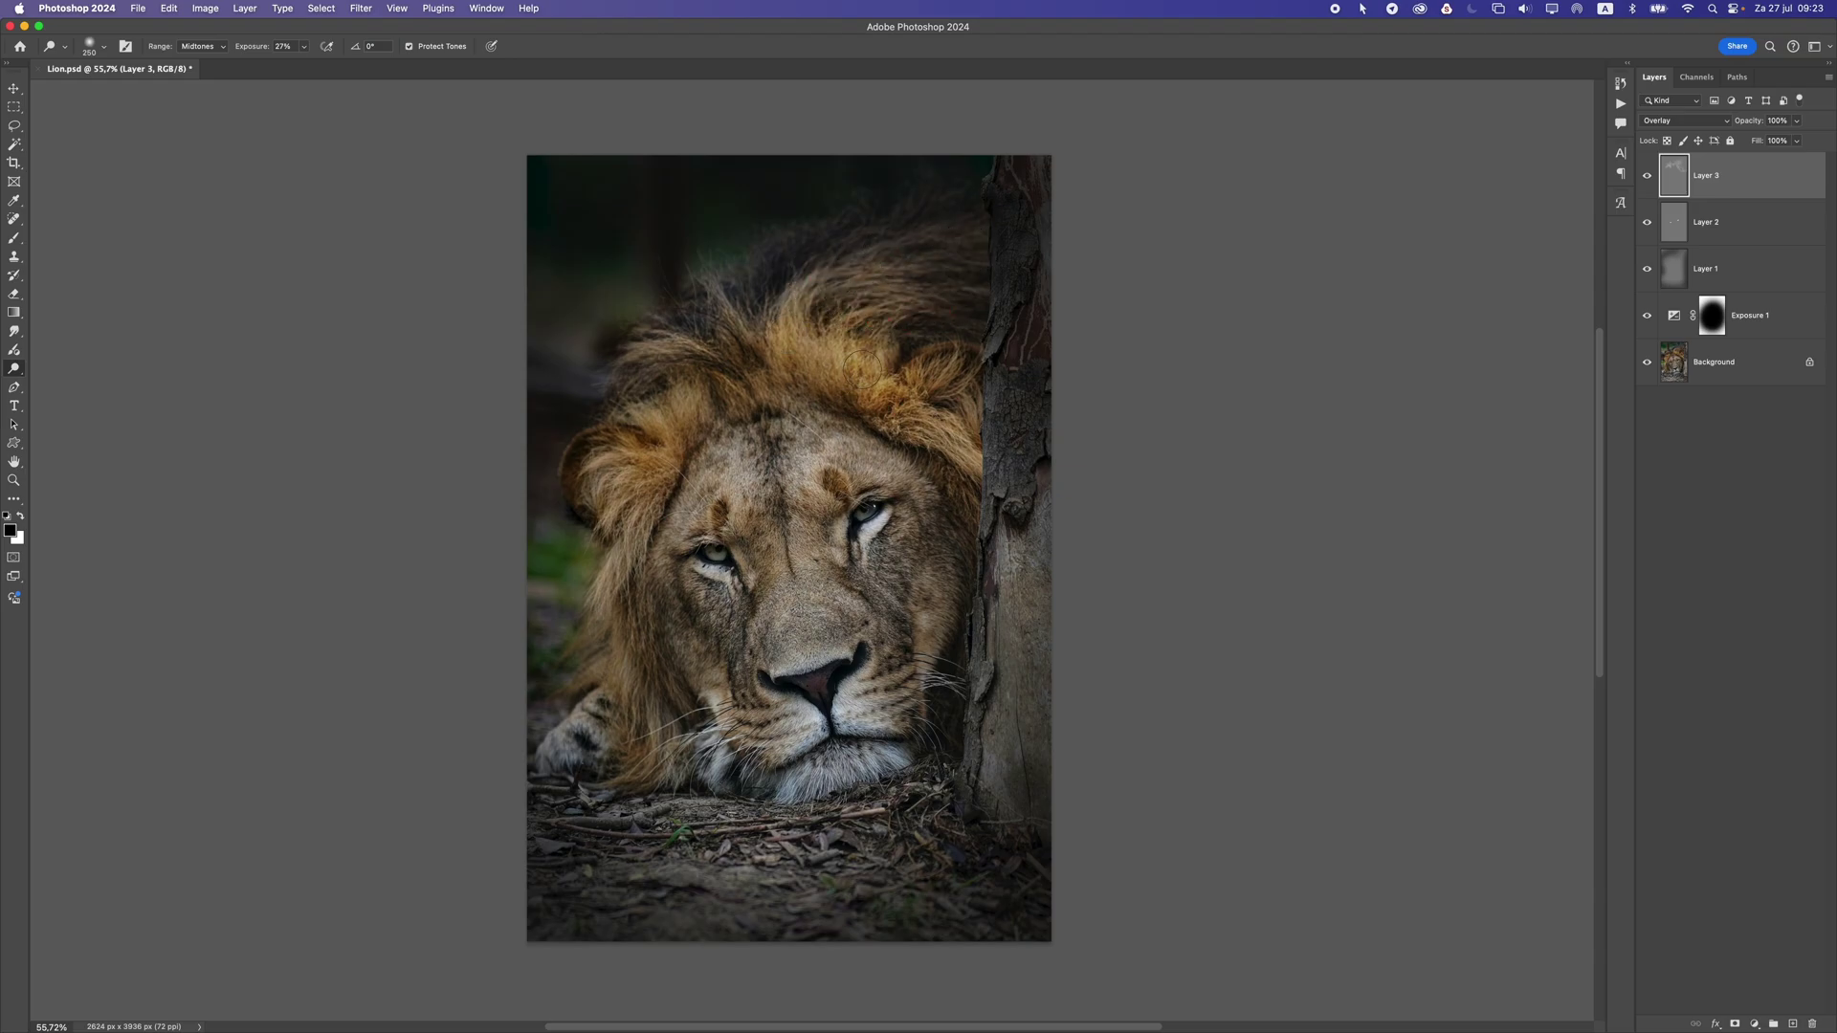
- Dodge the mane hanging down beside the lion's face, with the exposure reduced to 21%
mouse_move(620, 474)
left_mouse_down()
mouse_move(642, 533)
mouse_move(608, 590)
mouse_move(647, 523)
mouse_move(606, 612)
left_mouse_up()
key("super+z")
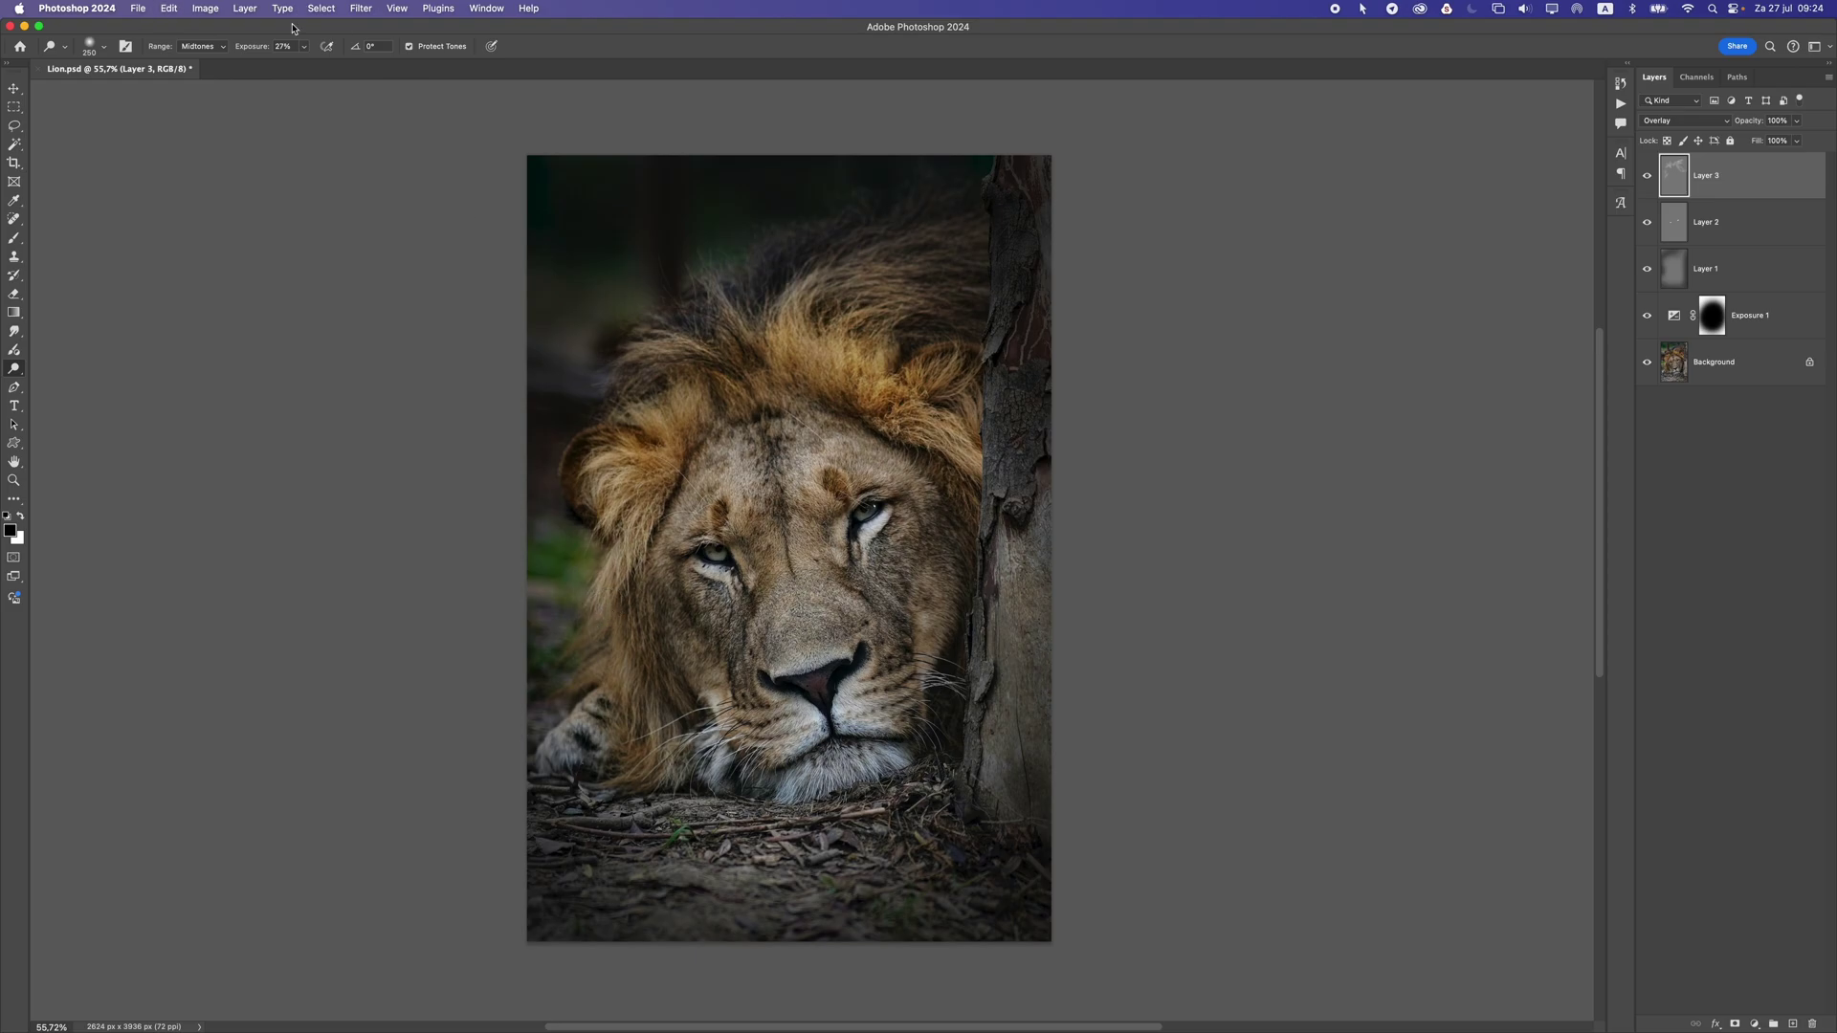
left_click_drag(304, 46, 300, 62)
left_click(306, 45)
mouse_move(642, 532)
left_mouse_down()
mouse_move(623, 644)
mouse_move(651, 724)
mouse_move(648, 644)
mouse_move(656, 767)
mouse_move(724, 688)
mouse_move(601, 726)
mouse_move(609, 687)
mouse_move(618, 719)
mouse_move(612, 697)
mouse_move(563, 759)
mouse_move(616, 738)
mouse_move(635, 669)
left_mouse_up()
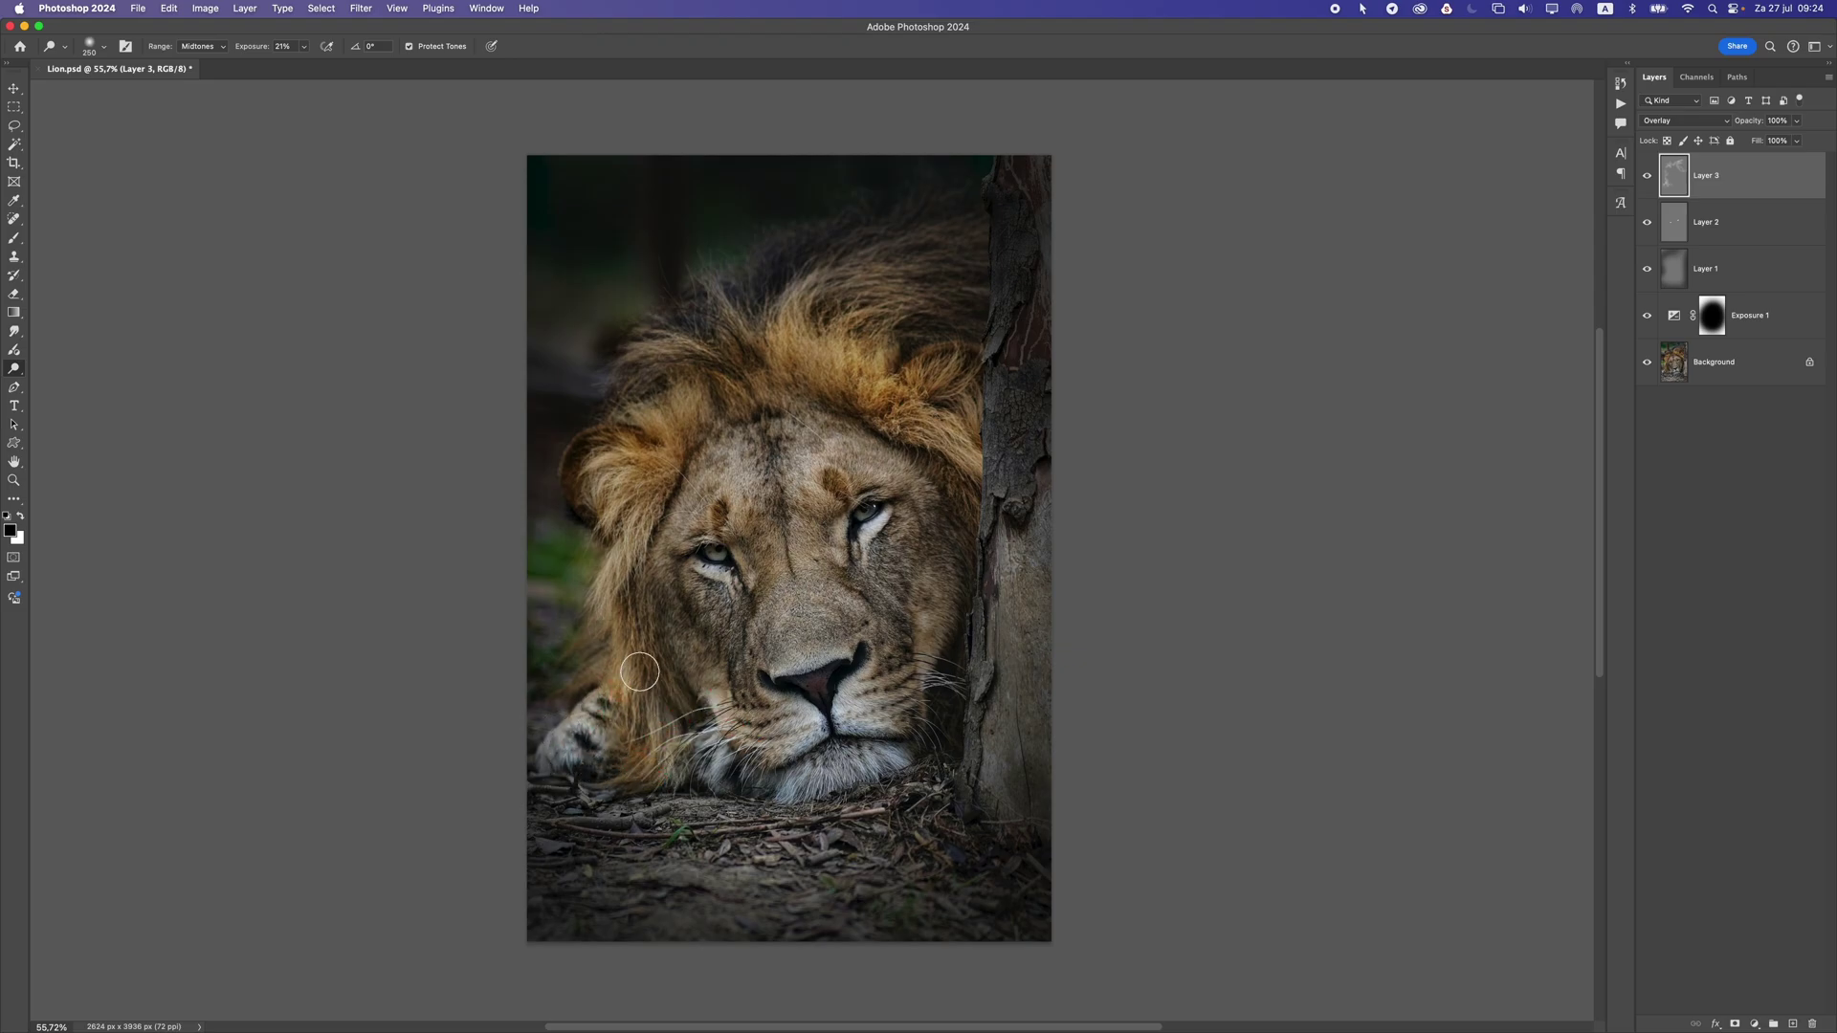
- Dodge the light fur of the lion's chin and muzzle
scroll(649, 656, "down", 5)
scroll(649, 657, "up", 5)
mouse_move(730, 784)
left_mouse_down()
mouse_move(760, 705)
mouse_move(798, 713)
left_mouse_up()
- Shrink the brush and dodge the fur around both of the lion's eyes
key("bracketleft")
key("bracketleft")
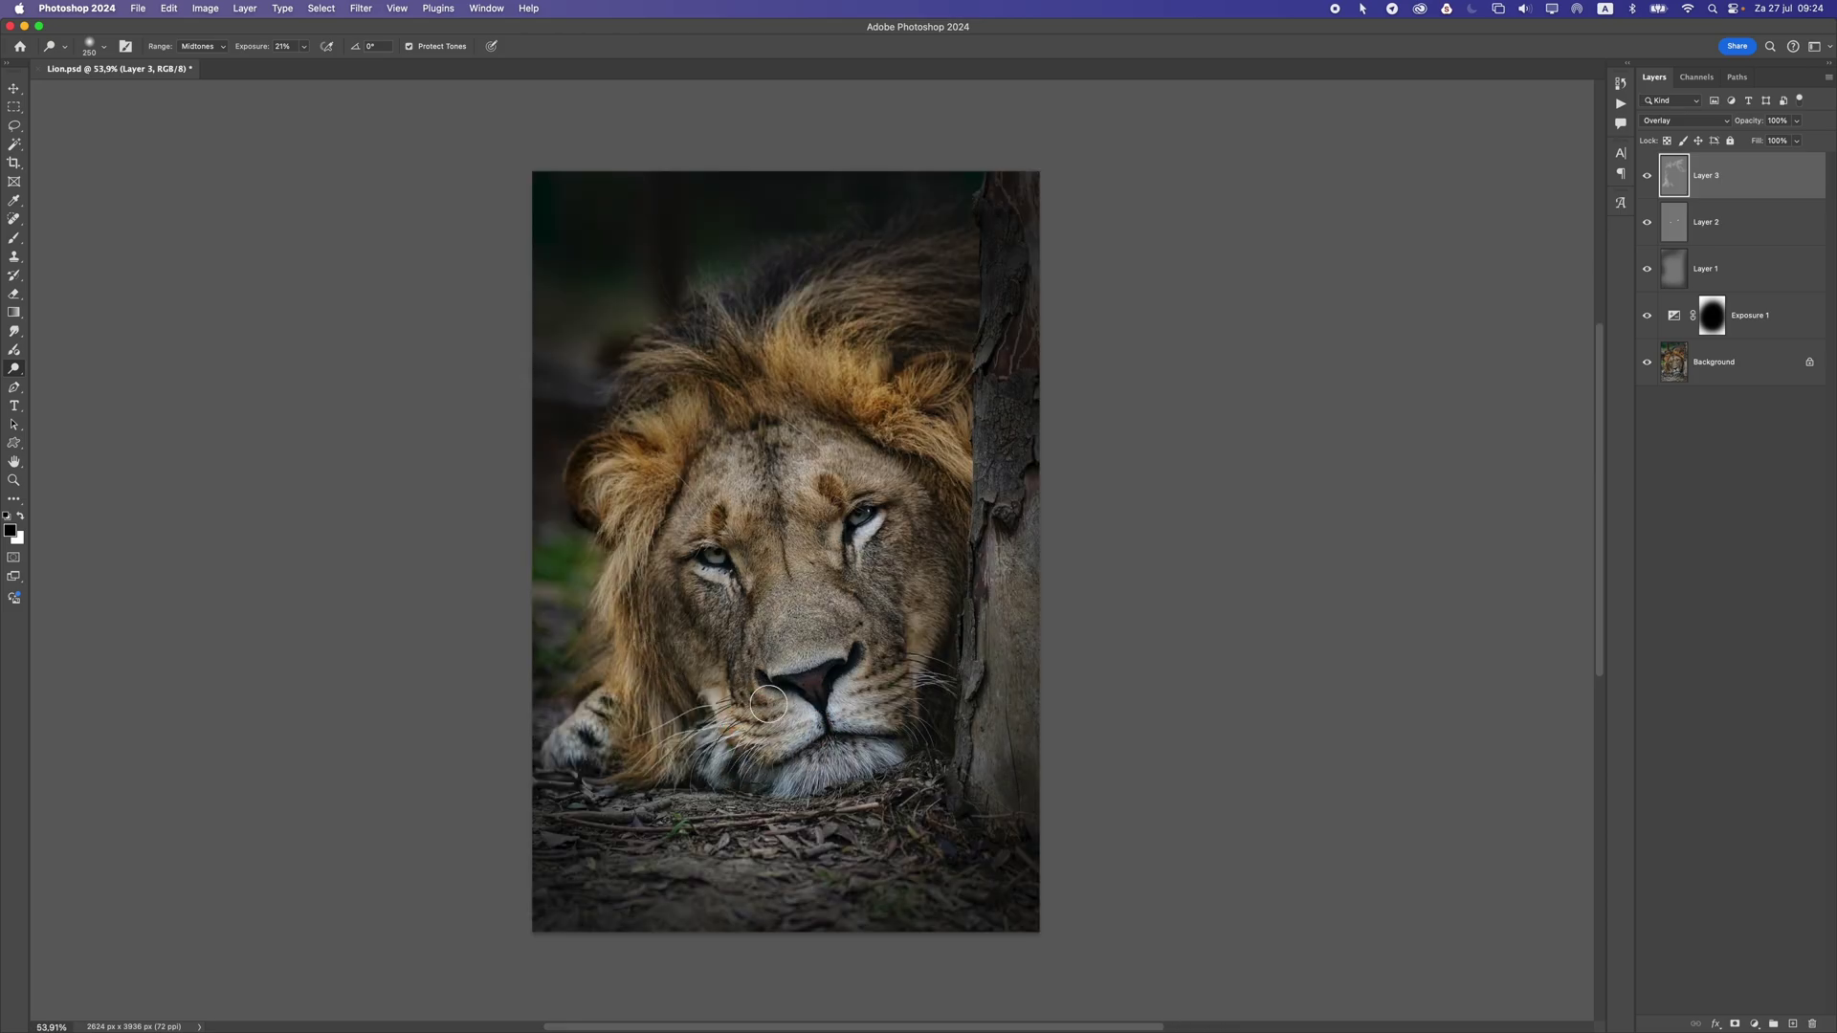
key("bracketleft")
key("bracketleft")
key("bracketleft")
mouse_move(752, 588)
left_mouse_down()
mouse_move(721, 526)
mouse_move(669, 539)
mouse_move(722, 574)
left_mouse_up()
left_click(890, 508)
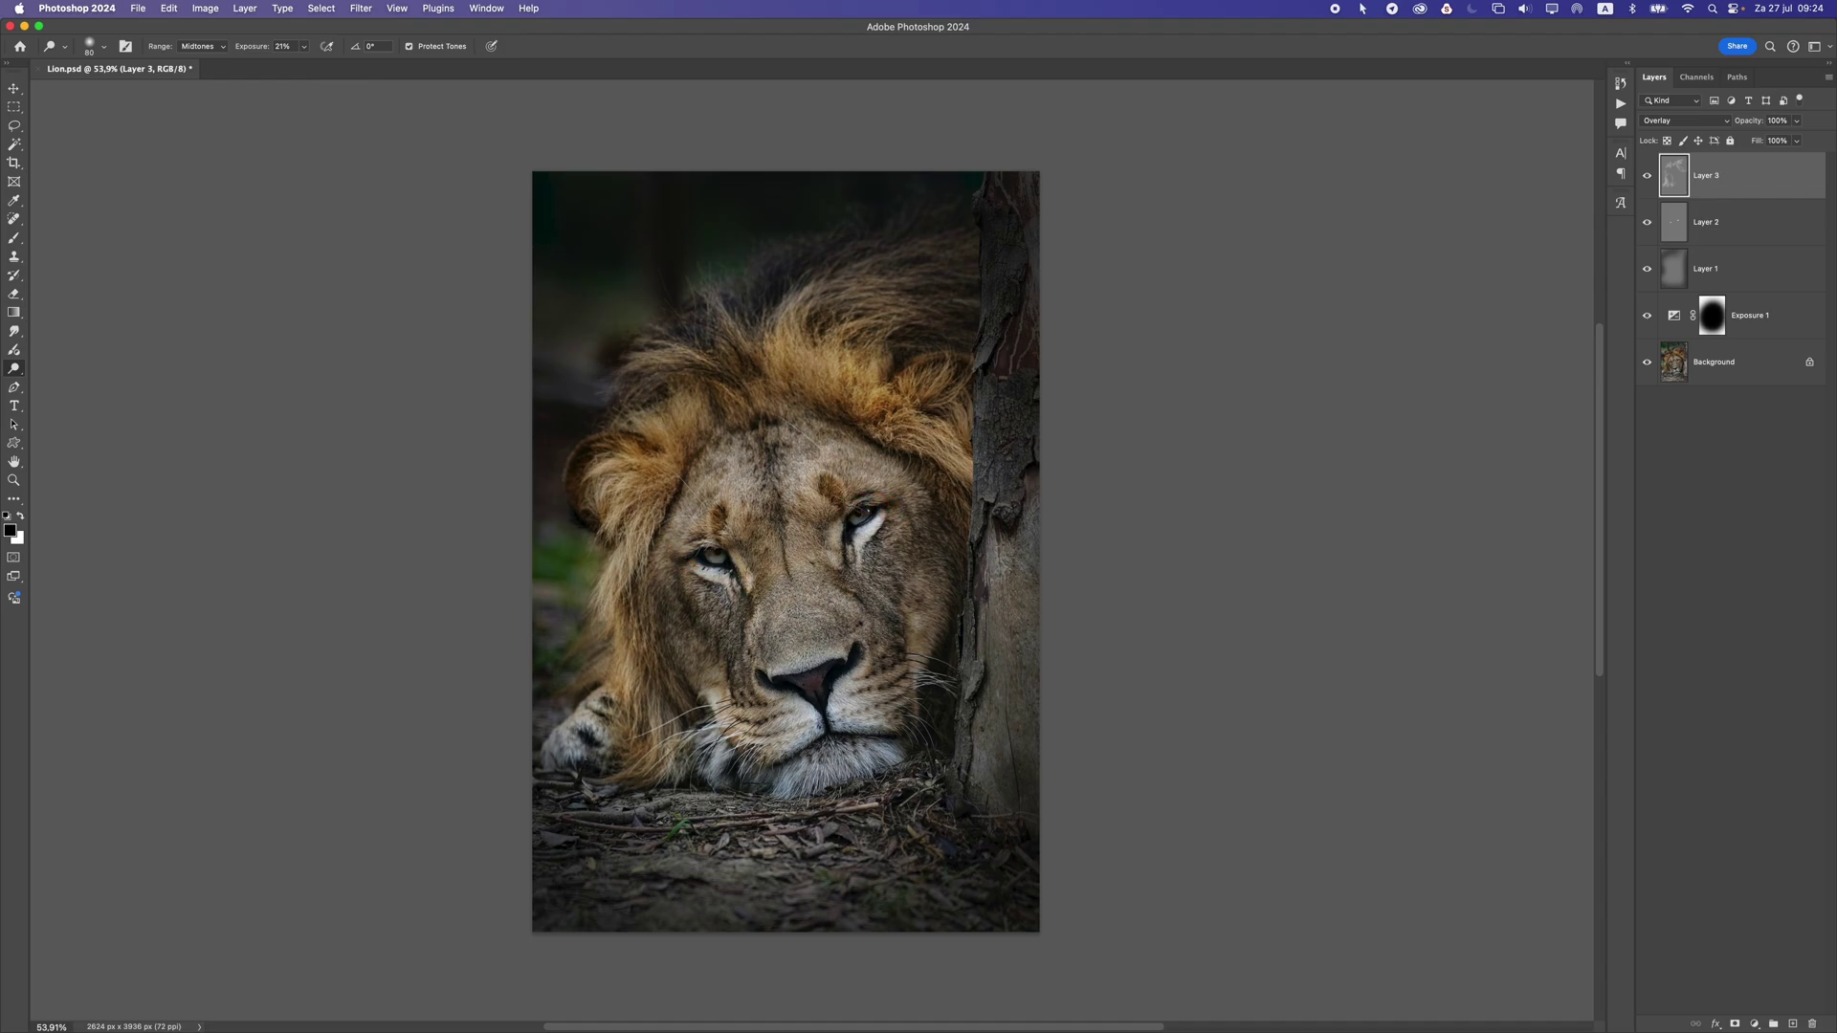
- Enlarge the brush to 175 and dodge the cheeks, forehead, adjoining mane and chin fur
key("bracketright")
key("bracketright")
mouse_move(872, 591)
left_mouse_down()
mouse_move(897, 522)
mouse_move(913, 688)
mouse_move(946, 637)
mouse_move(929, 450)
mouse_move(956, 531)
left_mouse_up()
mouse_move(838, 420)
left_mouse_down()
mouse_move(775, 299)
mouse_move(706, 393)
mouse_move(669, 383)
left_mouse_up()
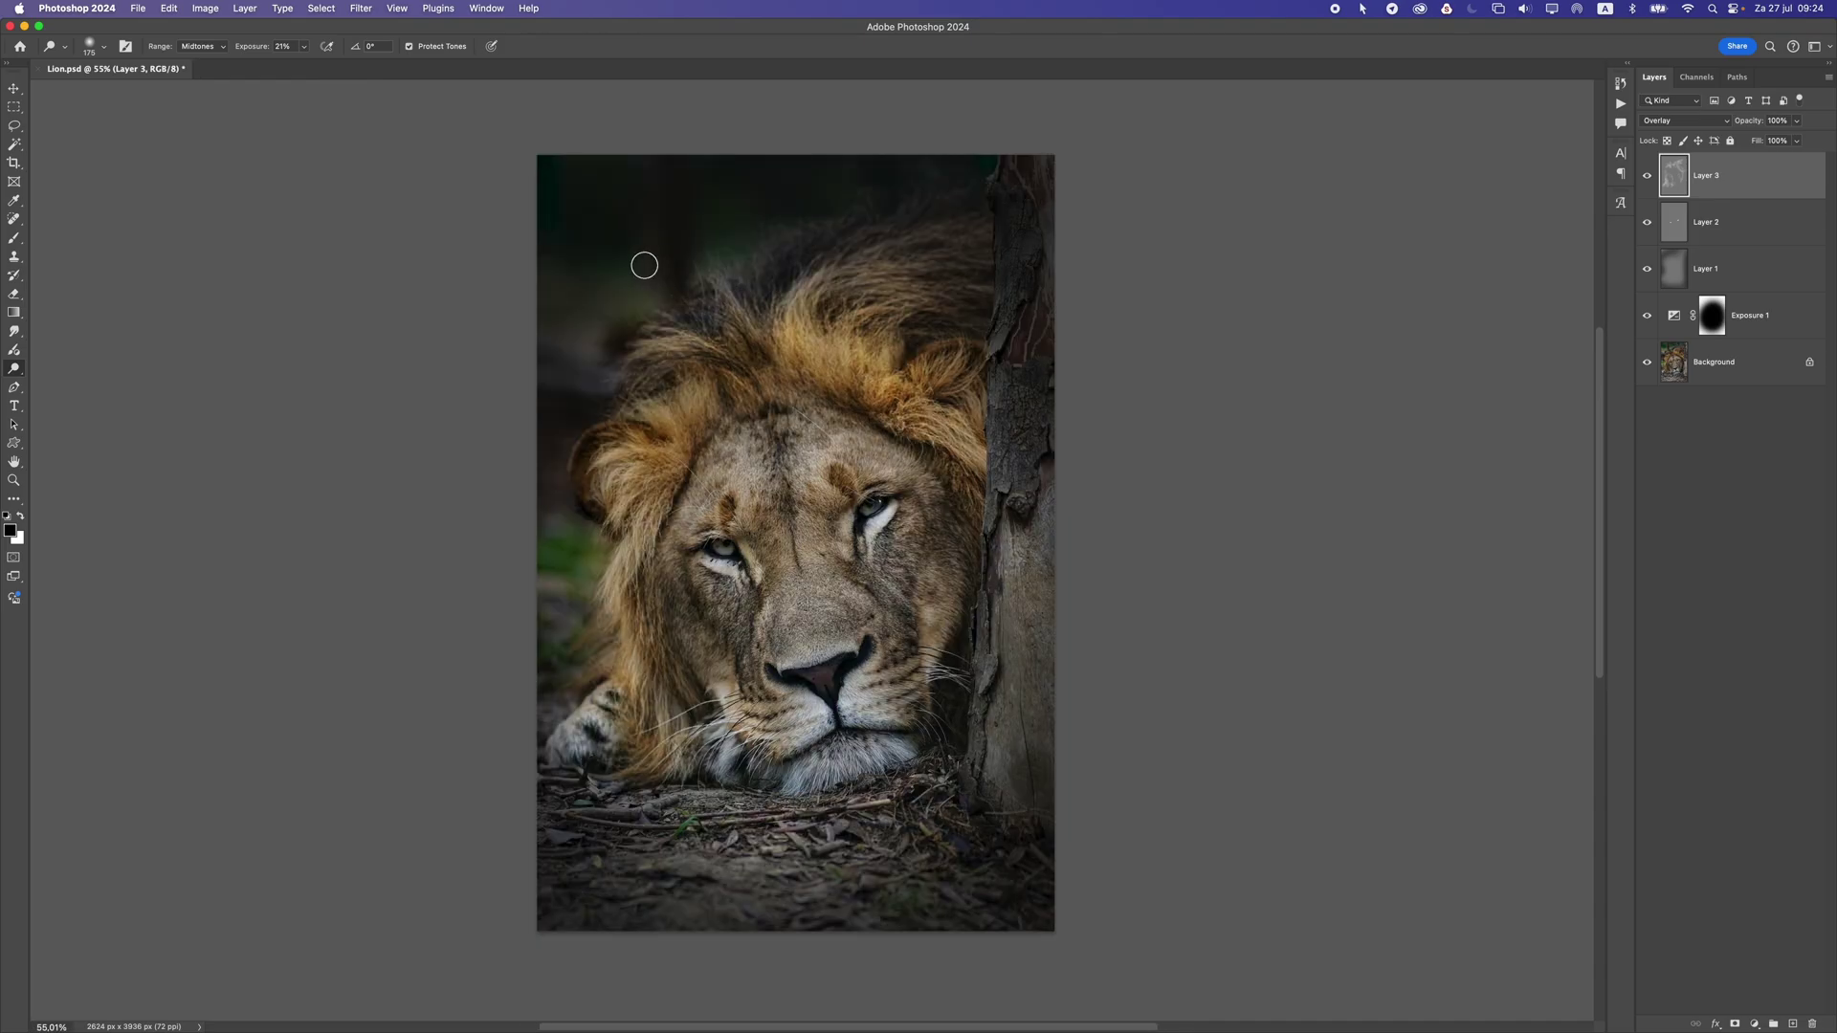
mouse_move(753, 634)
left_mouse_down()
mouse_move(752, 650)
mouse_move(671, 545)
left_mouse_up()
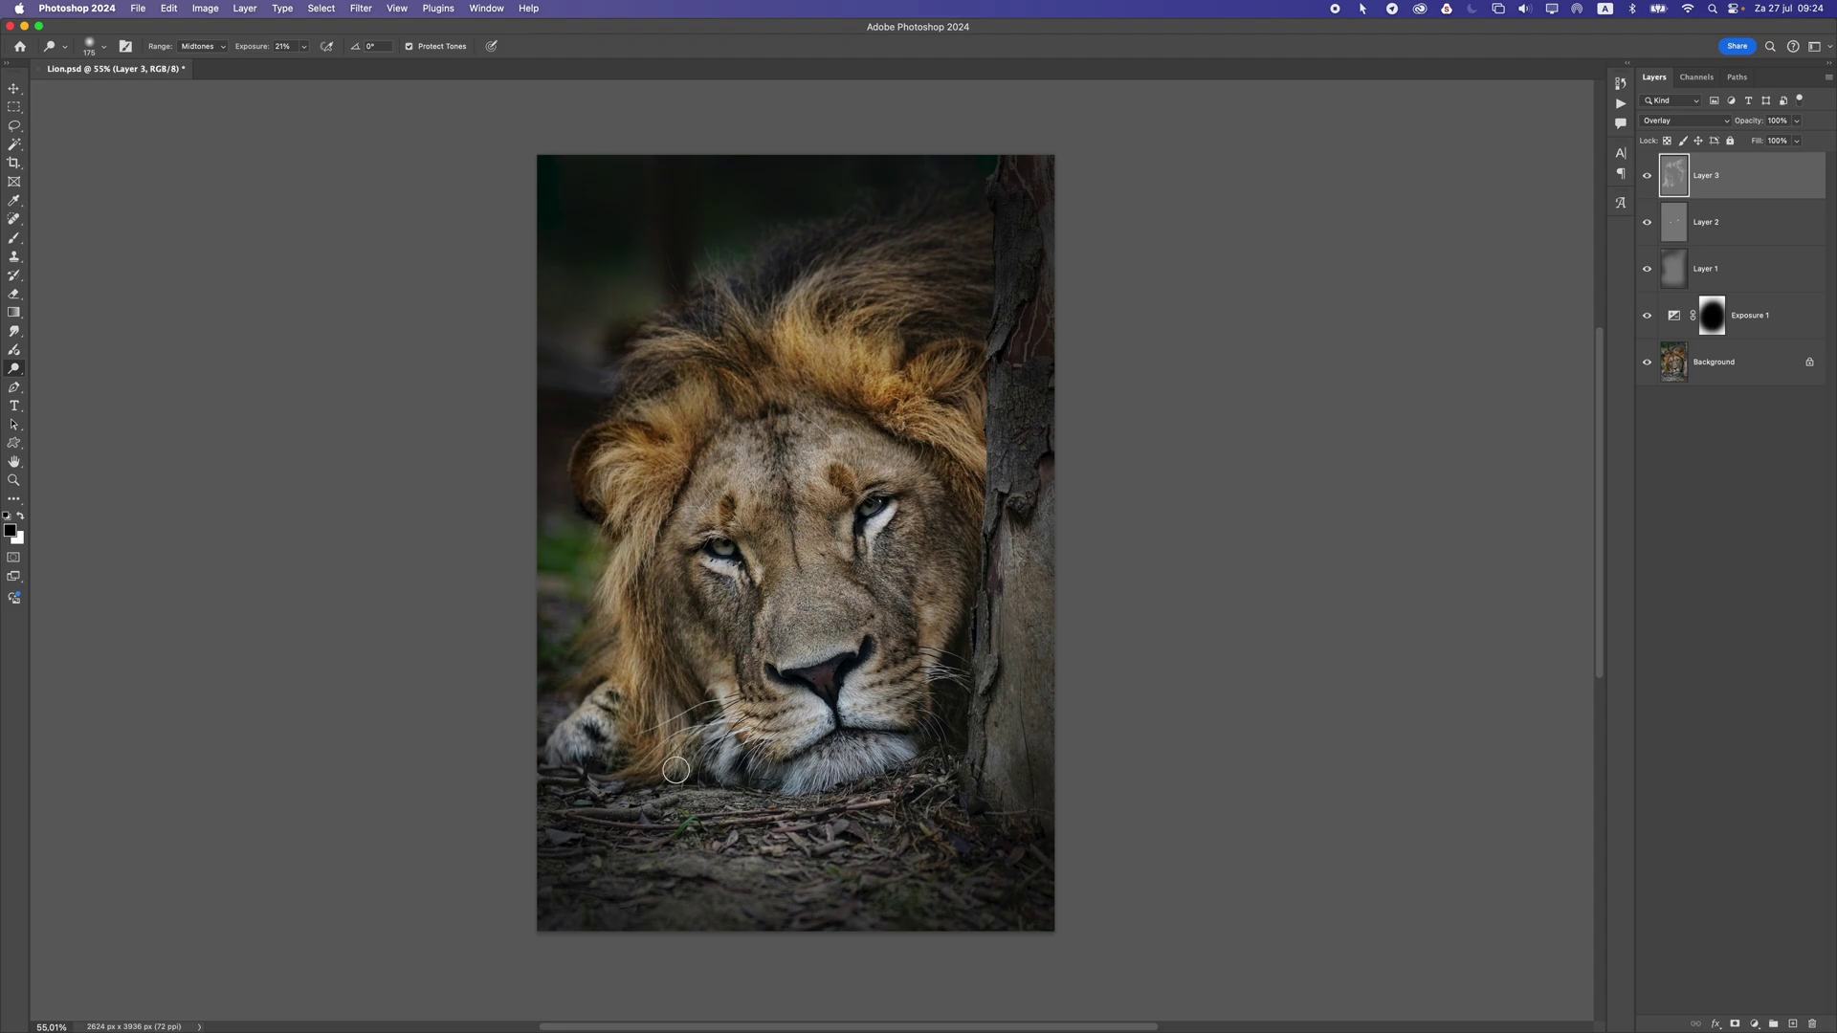
left_click(866, 750)
mouse_move(866, 749)
left_mouse_down()
mouse_move(922, 745)
mouse_move(737, 751)
mouse_move(672, 783)
mouse_move(636, 767)
mouse_move(640, 636)
mouse_move(715, 711)
left_mouse_up()
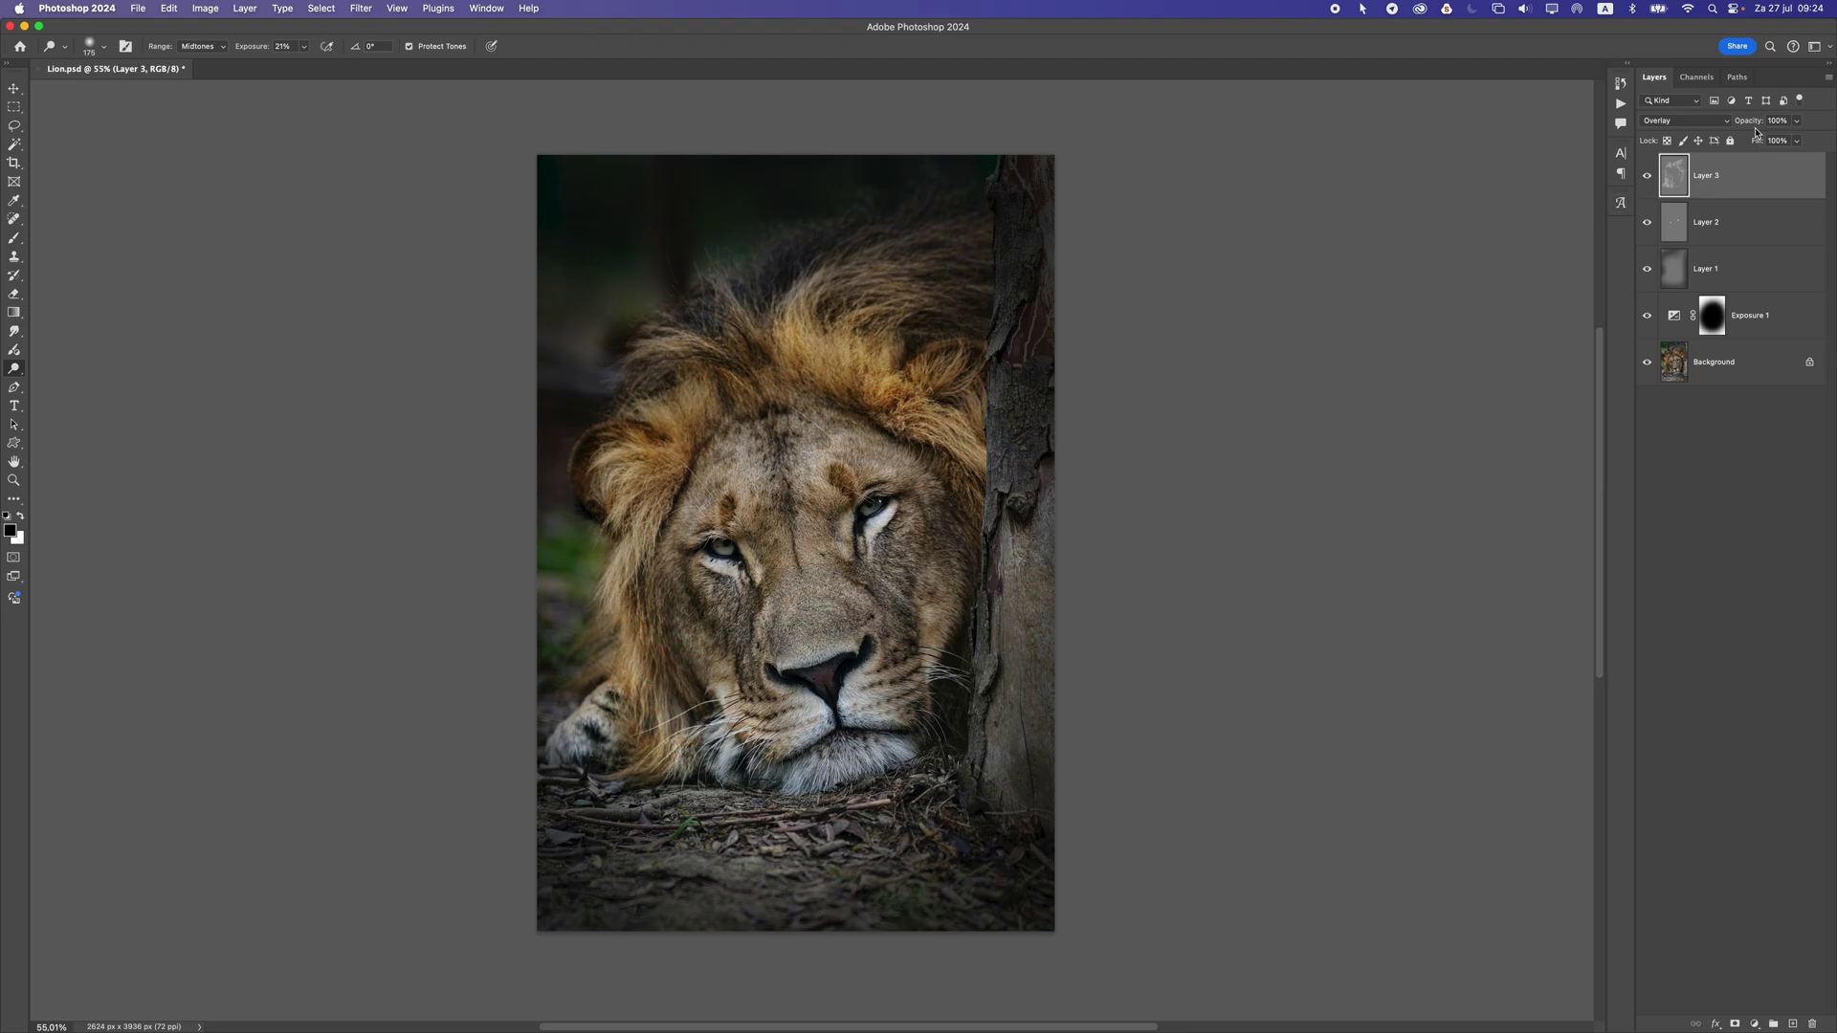
- Dodge more mane strands beside and above the face, checking the effect with Layer 3 hidden and shown
mouse_move(661, 540)
left_mouse_down()
mouse_move(673, 619)
mouse_move(666, 665)
mouse_move(648, 549)
mouse_move(637, 727)
left_mouse_up()
left_click_drag(619, 521, 629, 429)
mouse_move(671, 411)
left_mouse_down()
mouse_move(692, 374)
mouse_move(746, 373)
mouse_move(640, 379)
left_mouse_up()
left_click_drag(820, 386, 881, 369)
scroll(795, 579, "down", 5)
scroll(795, 579, "up", 5)
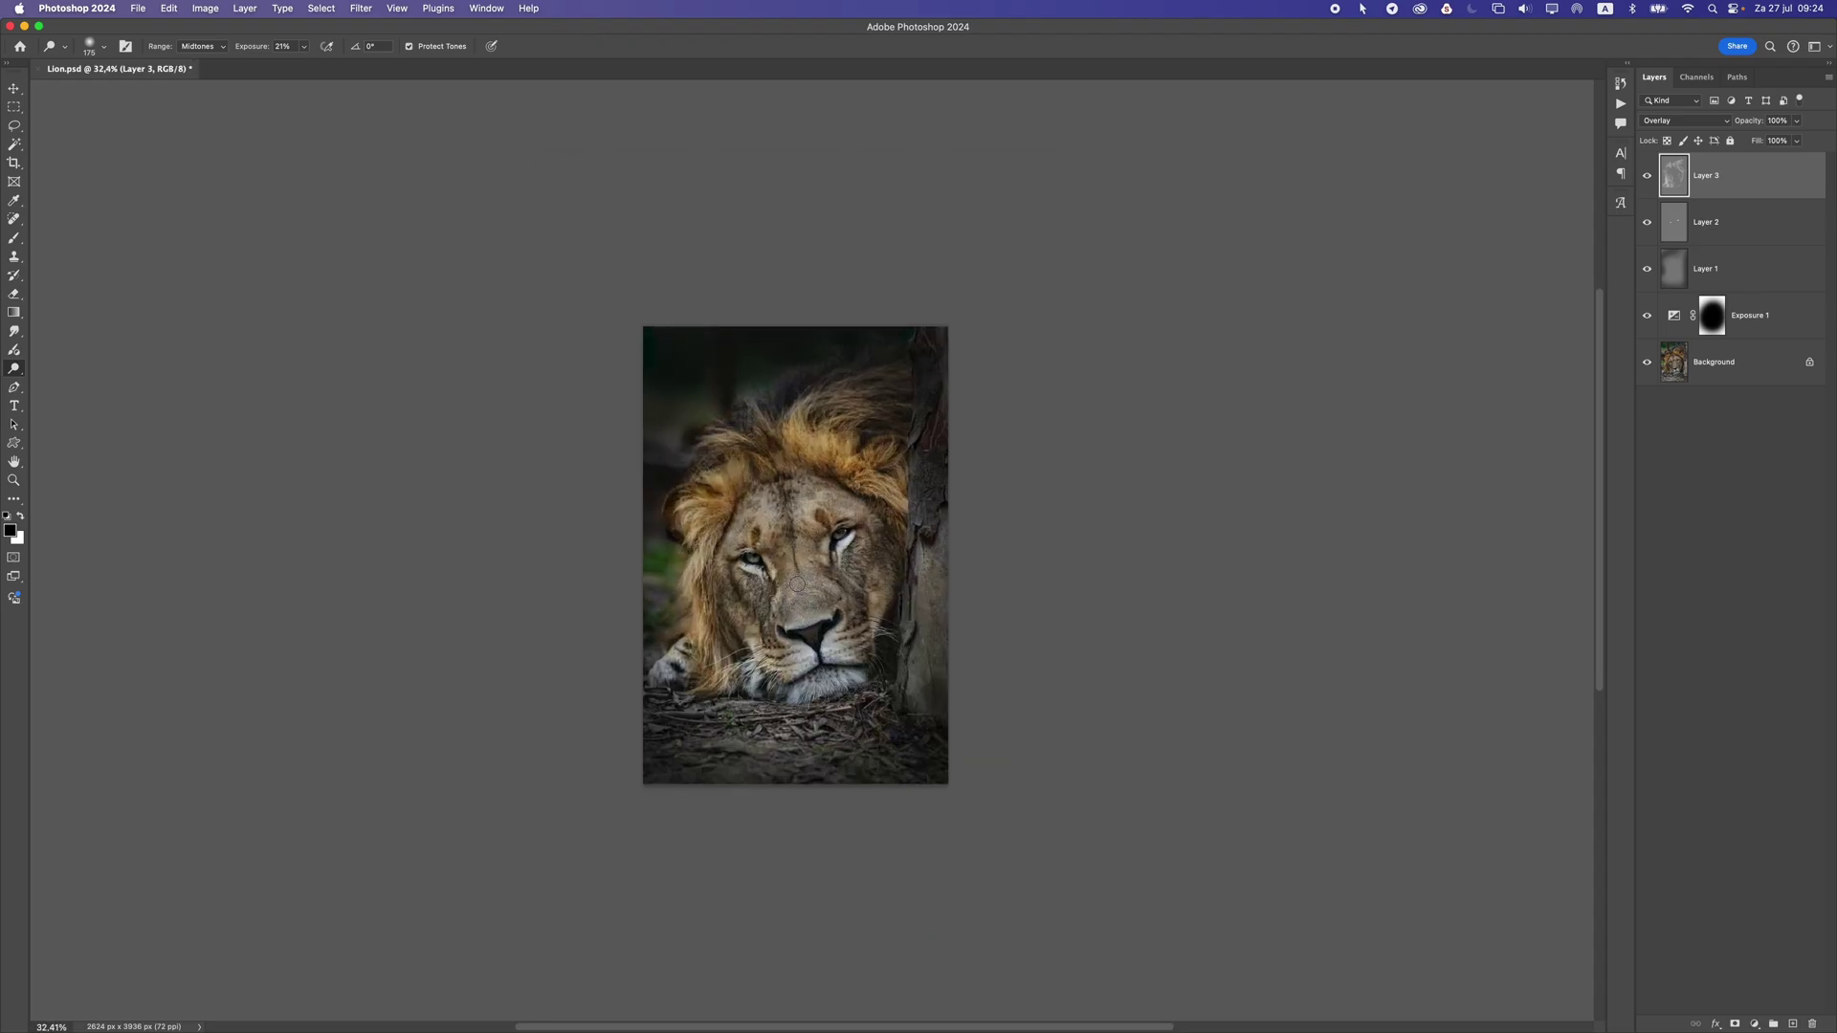
left_click(750, 698)
scroll(800, 670, "down", 1)
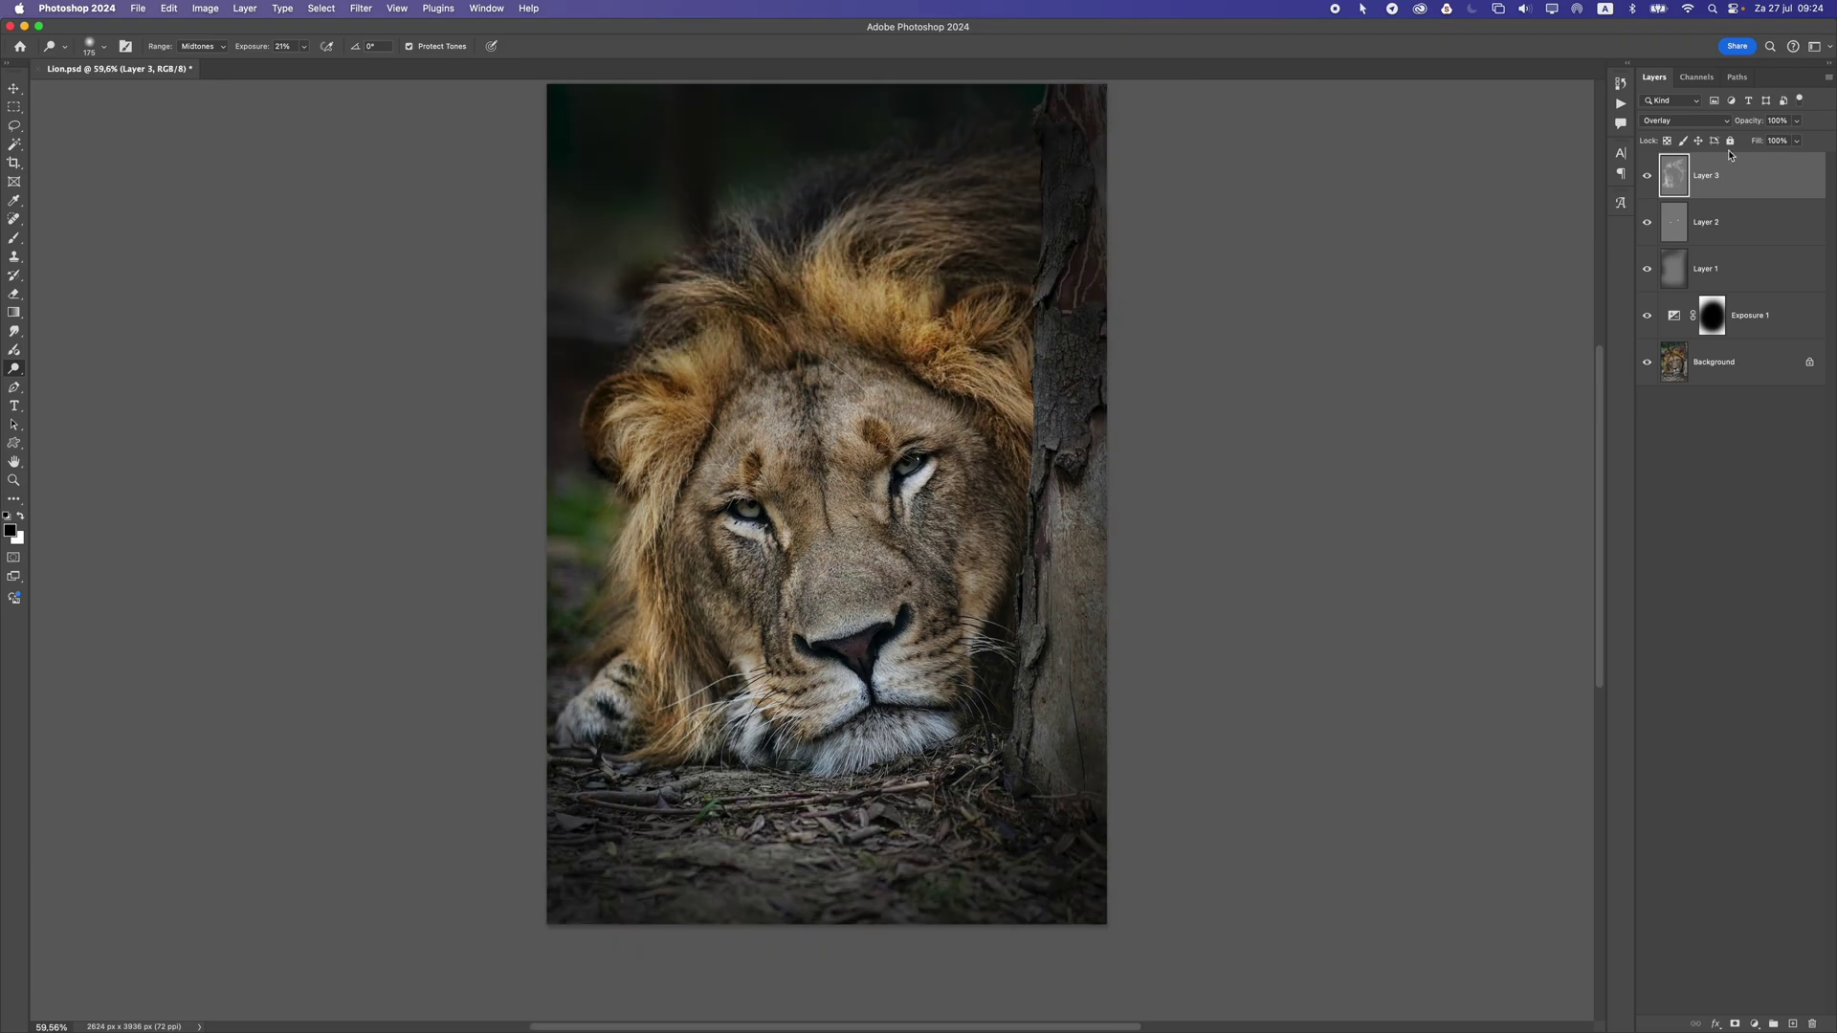
left_click(1646, 175)
left_click(1646, 175)
scroll(842, 565, "up", 1)
left_click(820, 541)
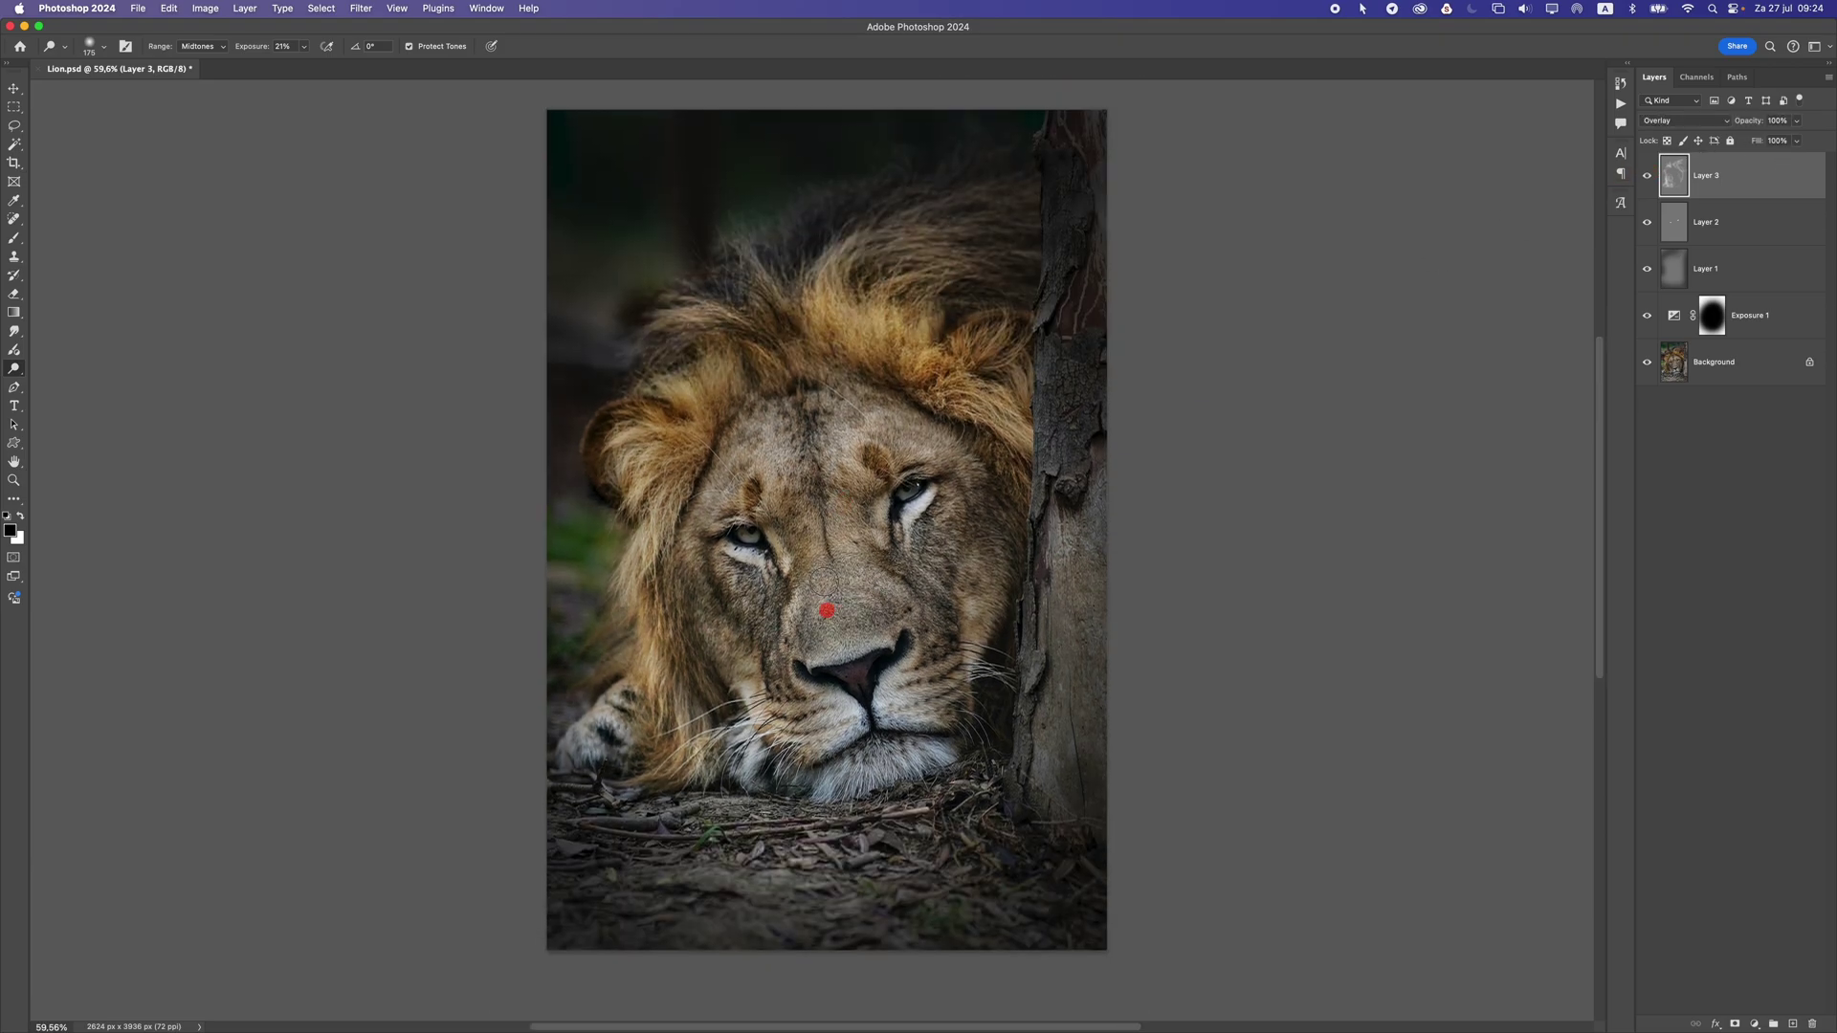
- Reduce Layer 3's opacity to roughly one third, comparing the photo with the layer hidden and shown
left_click(1799, 121)
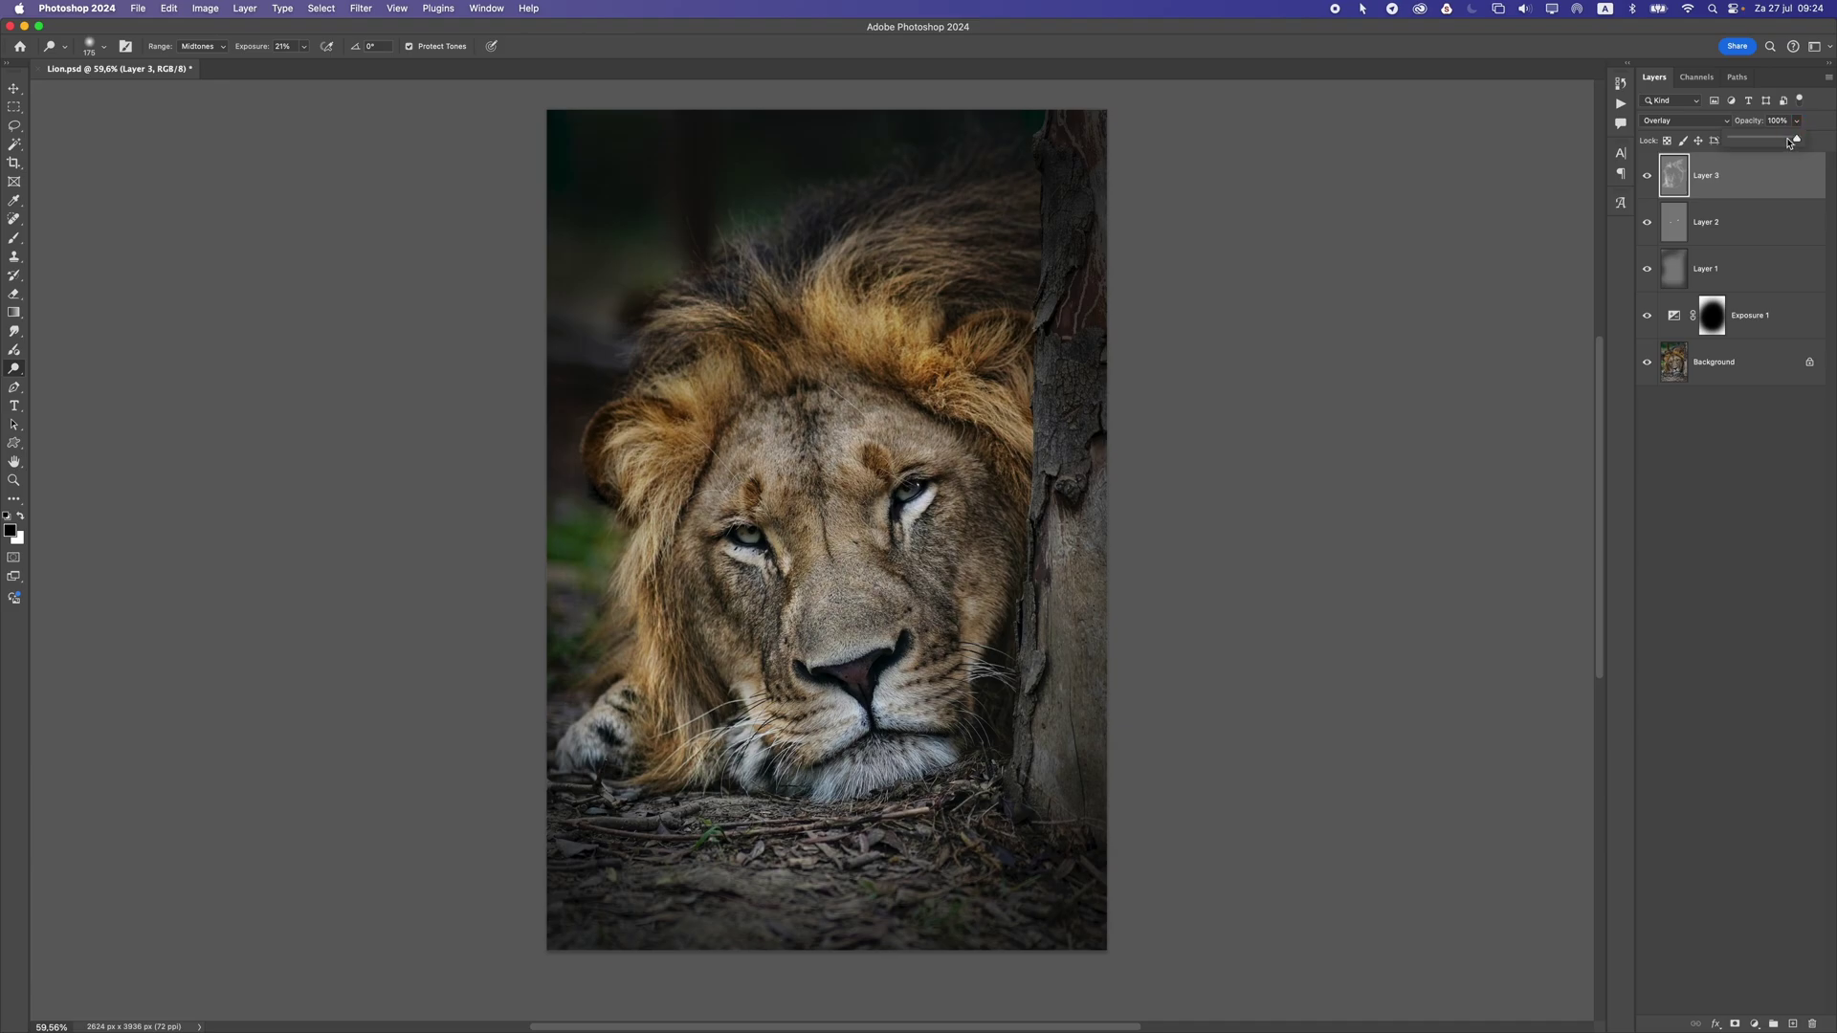
mouse_move(1781, 140)
left_mouse_down()
mouse_move(1728, 142)
mouse_move(1805, 140)
mouse_move(1727, 140)
mouse_move(1771, 143)
left_mouse_up()
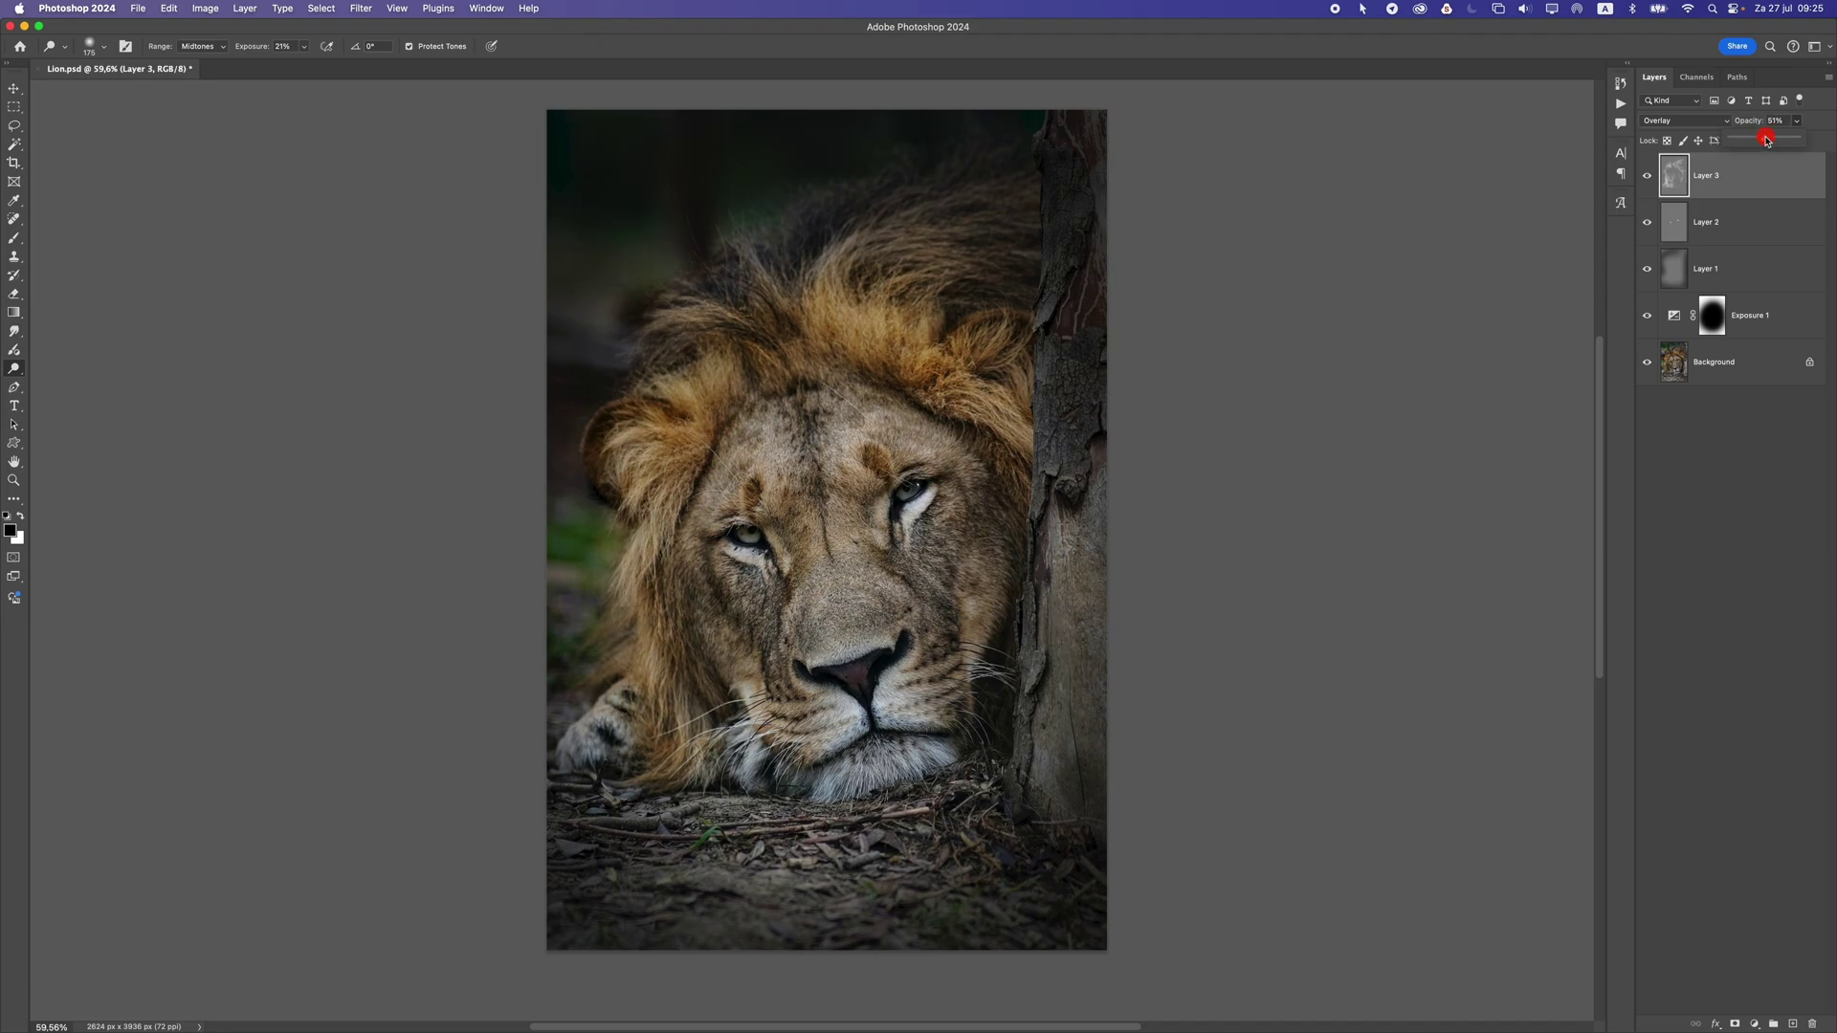
scroll(871, 538, "down", 6)
scroll(925, 457, "up", 5)
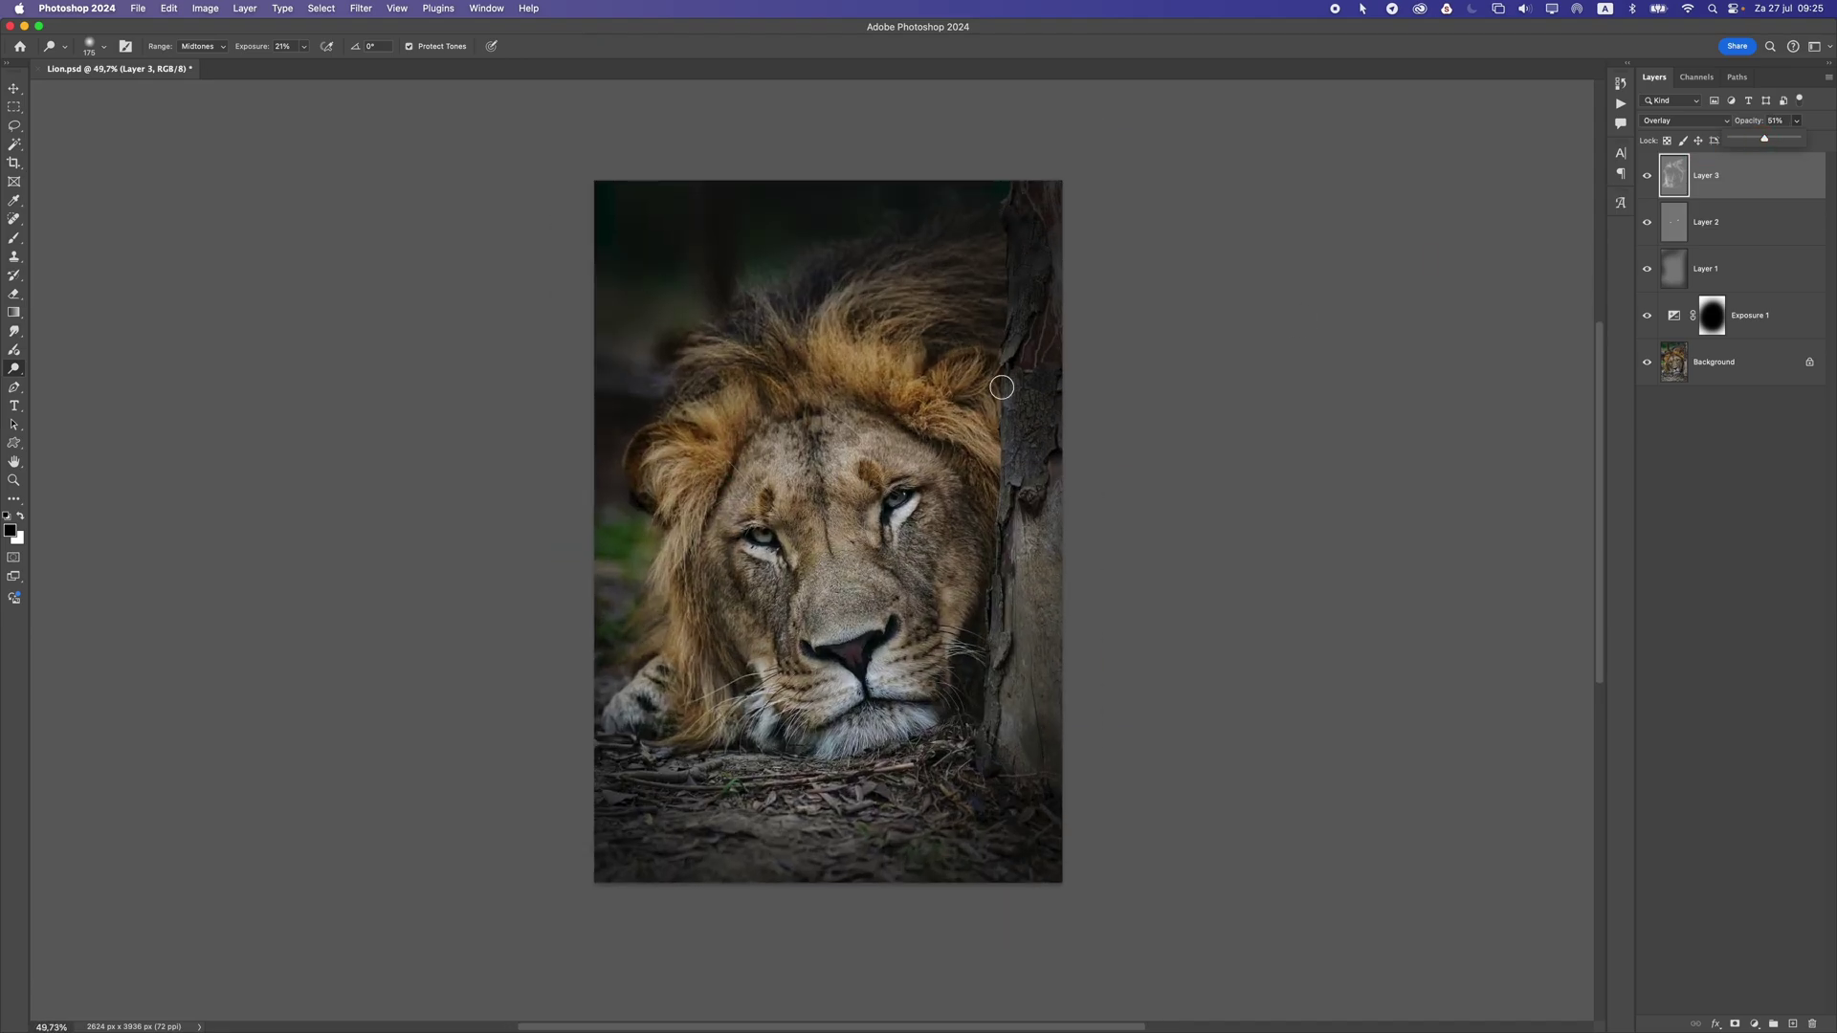
left_click(1648, 176)
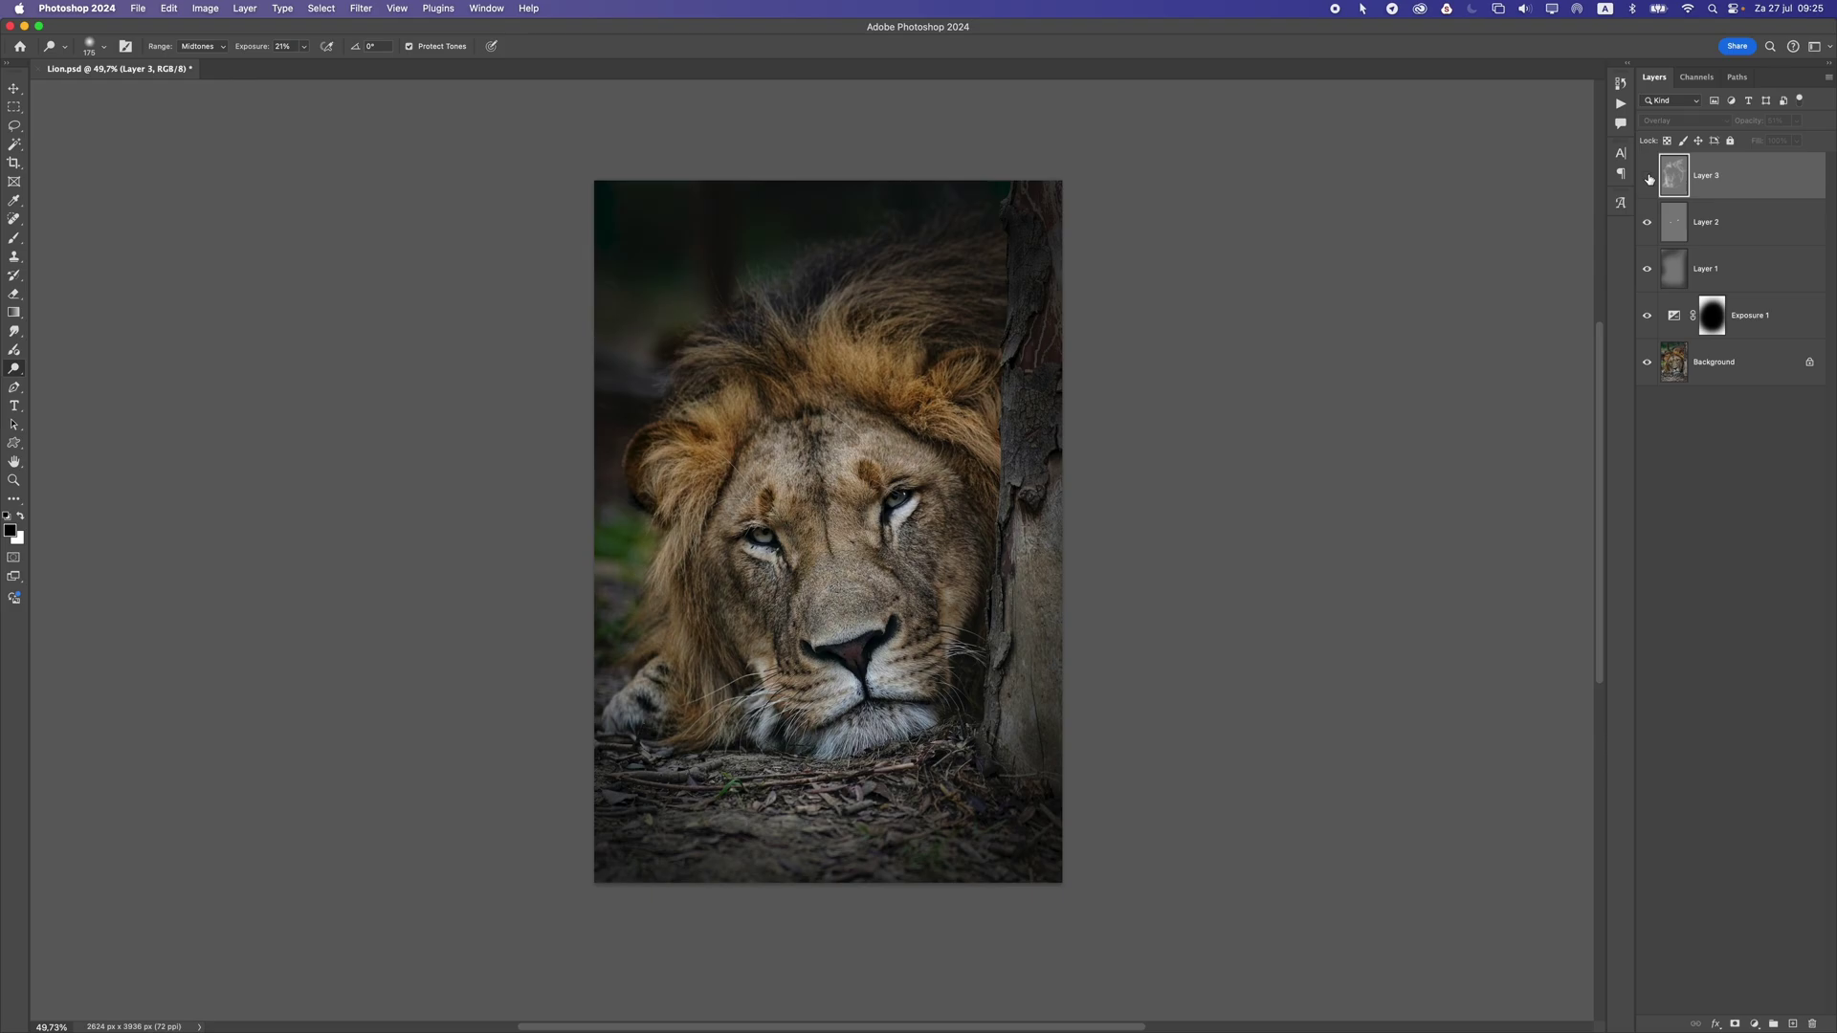
left_click(1648, 176)
left_click(1797, 121)
left_click_drag(1795, 139, 1782, 142)
scroll(821, 634, "down", 3)
scroll(821, 634, "up", 3)
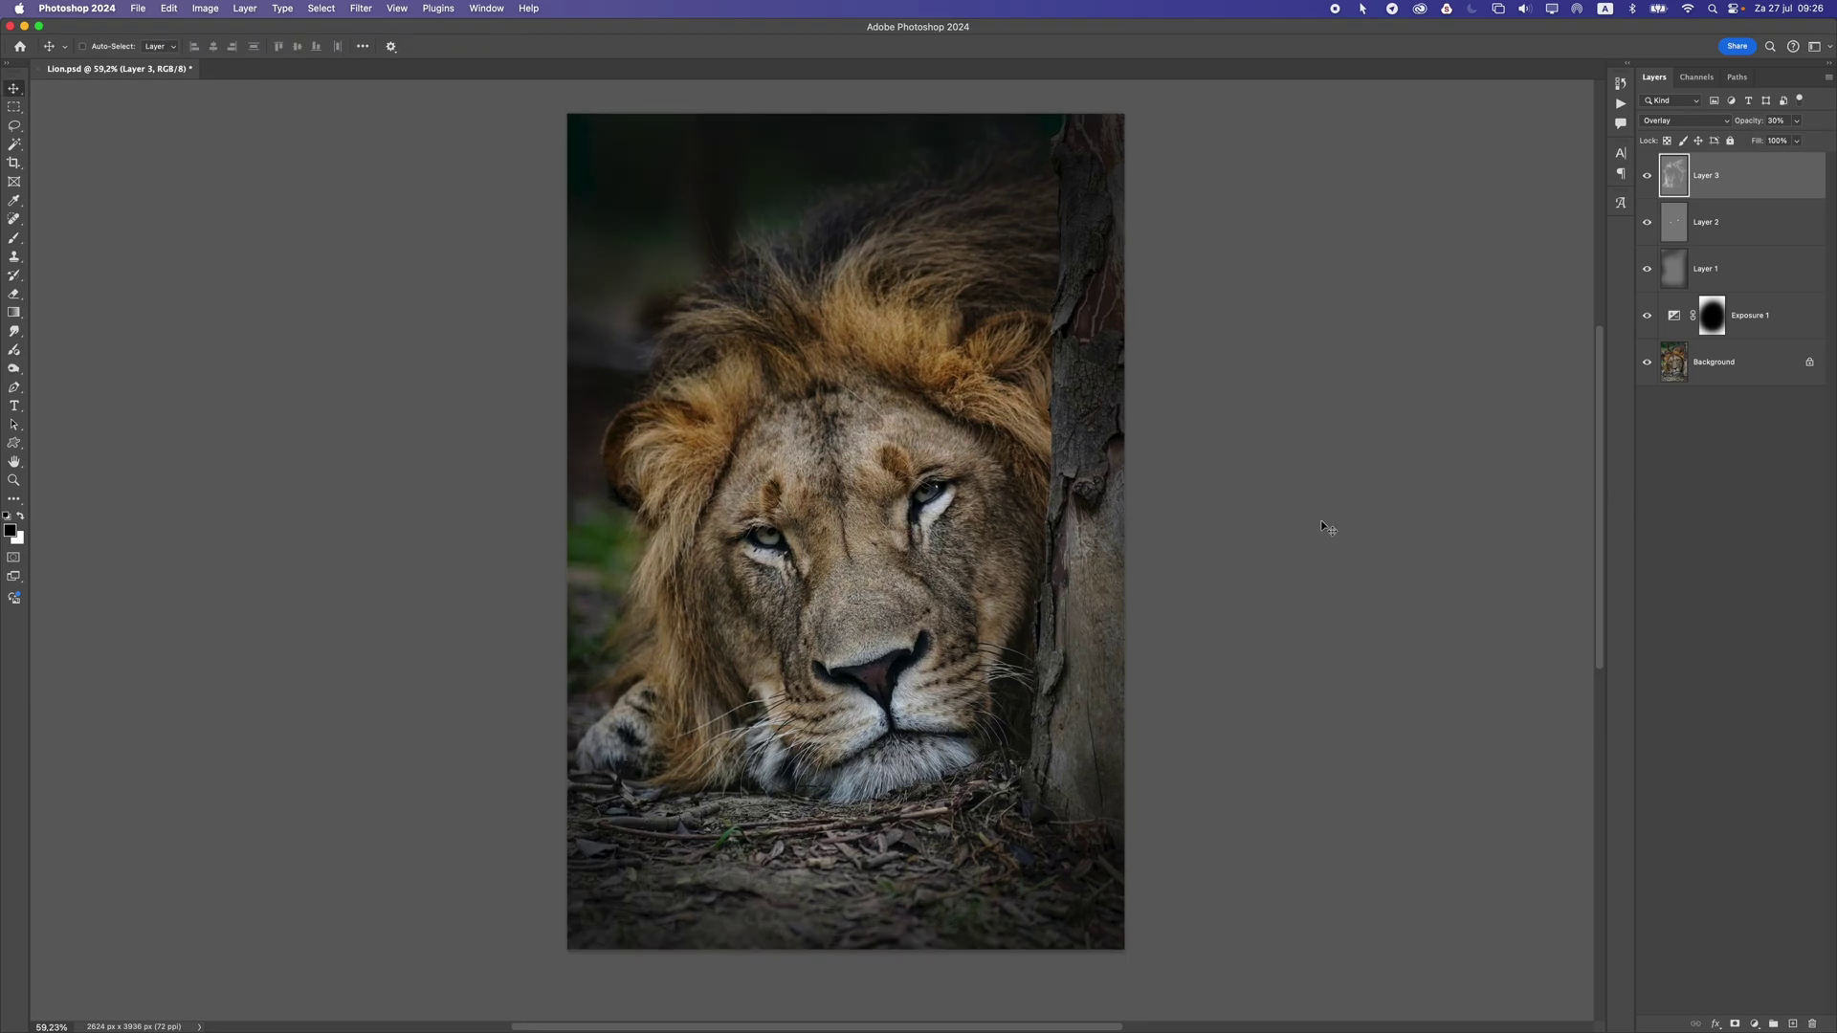
- Add a Color Balance adjustment layer and set its midtones to +4 Cyan-Red and +4 Yellow-Blue
left_click(1758, 1025)
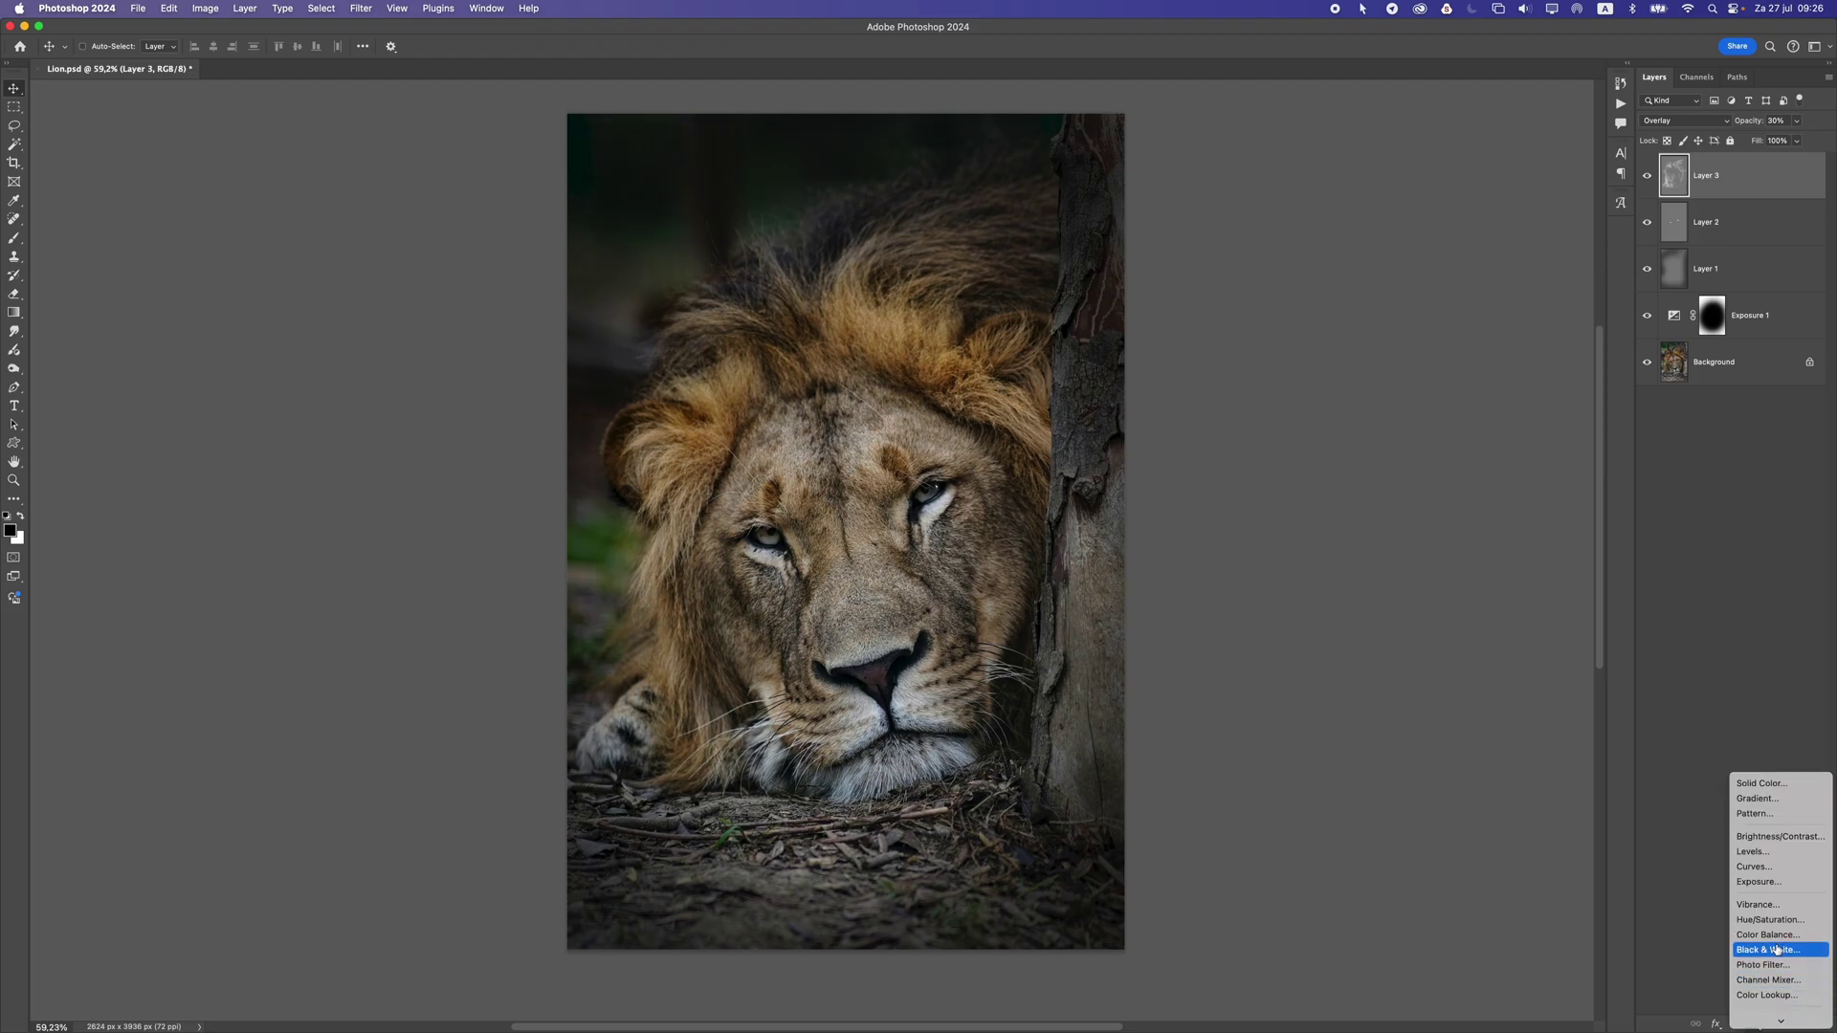
left_click(1768, 935)
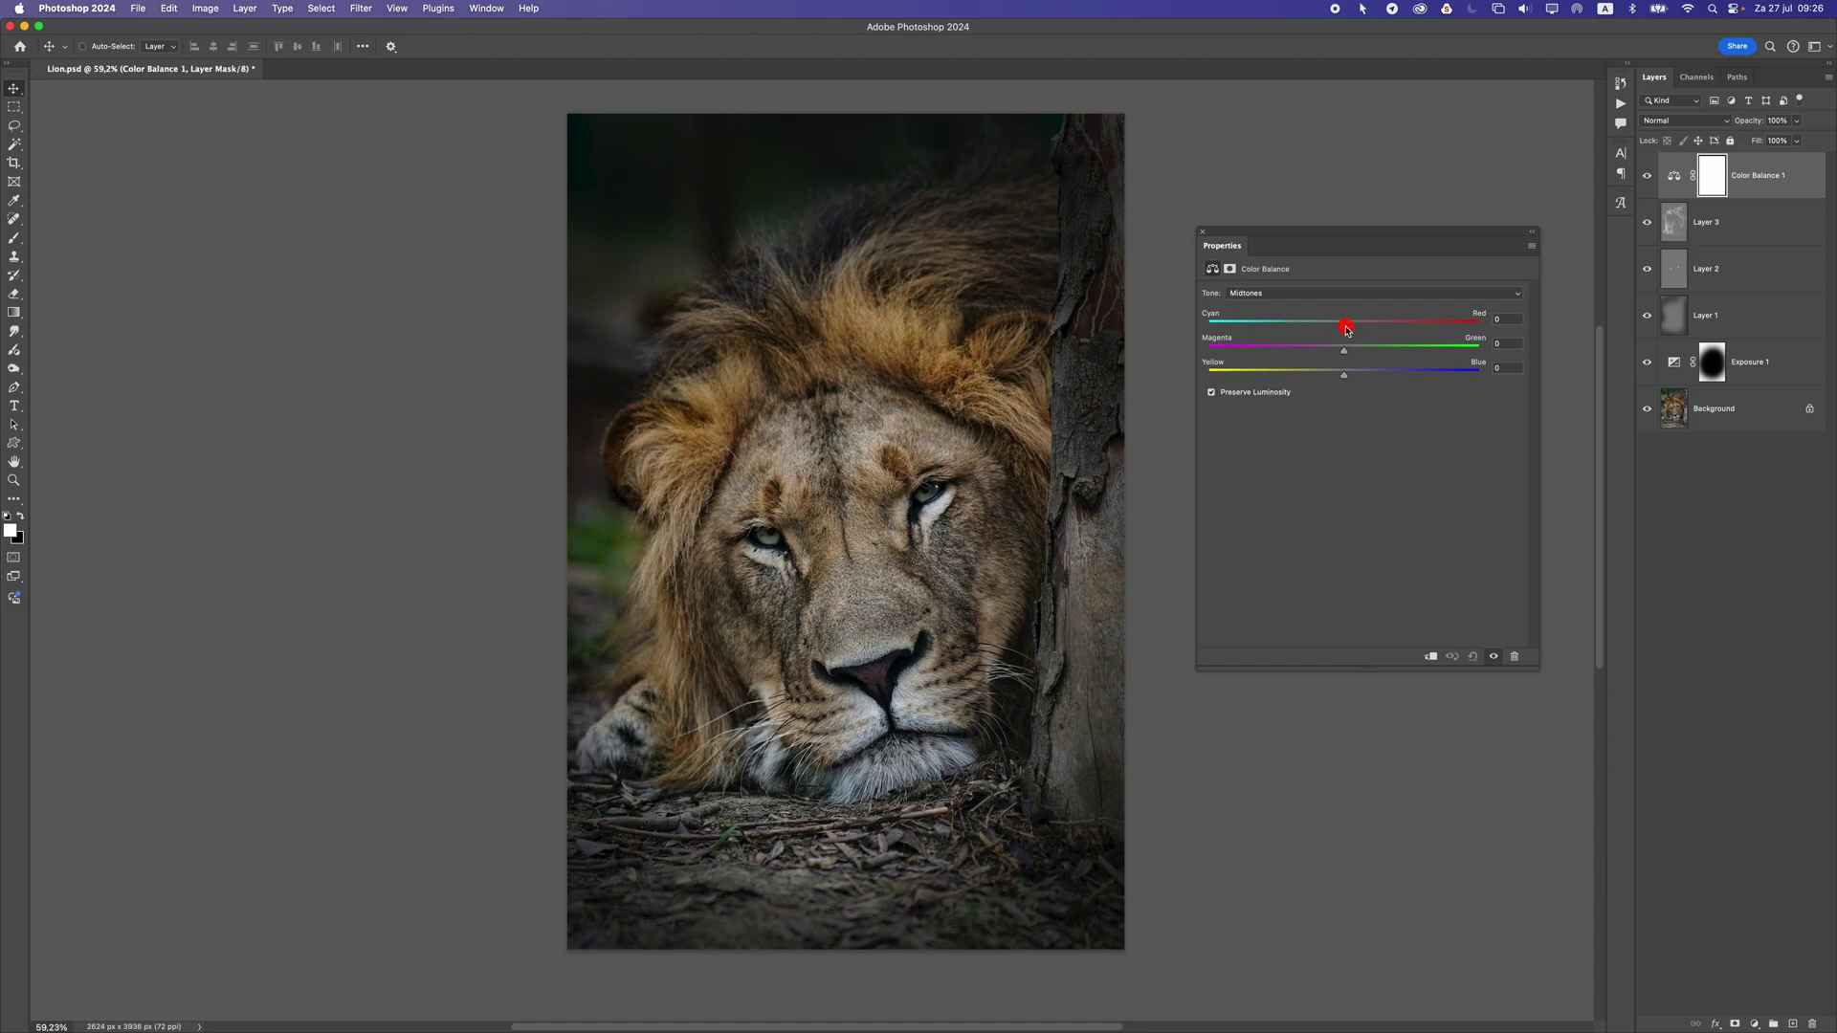
left_click_drag(1325, 330, 1357, 332)
left_click_drag(1344, 376, 1347, 376)
scroll(958, 547, "down", 5)
scroll(958, 547, "up", 5)
left_click_drag(1348, 377, 1350, 377)
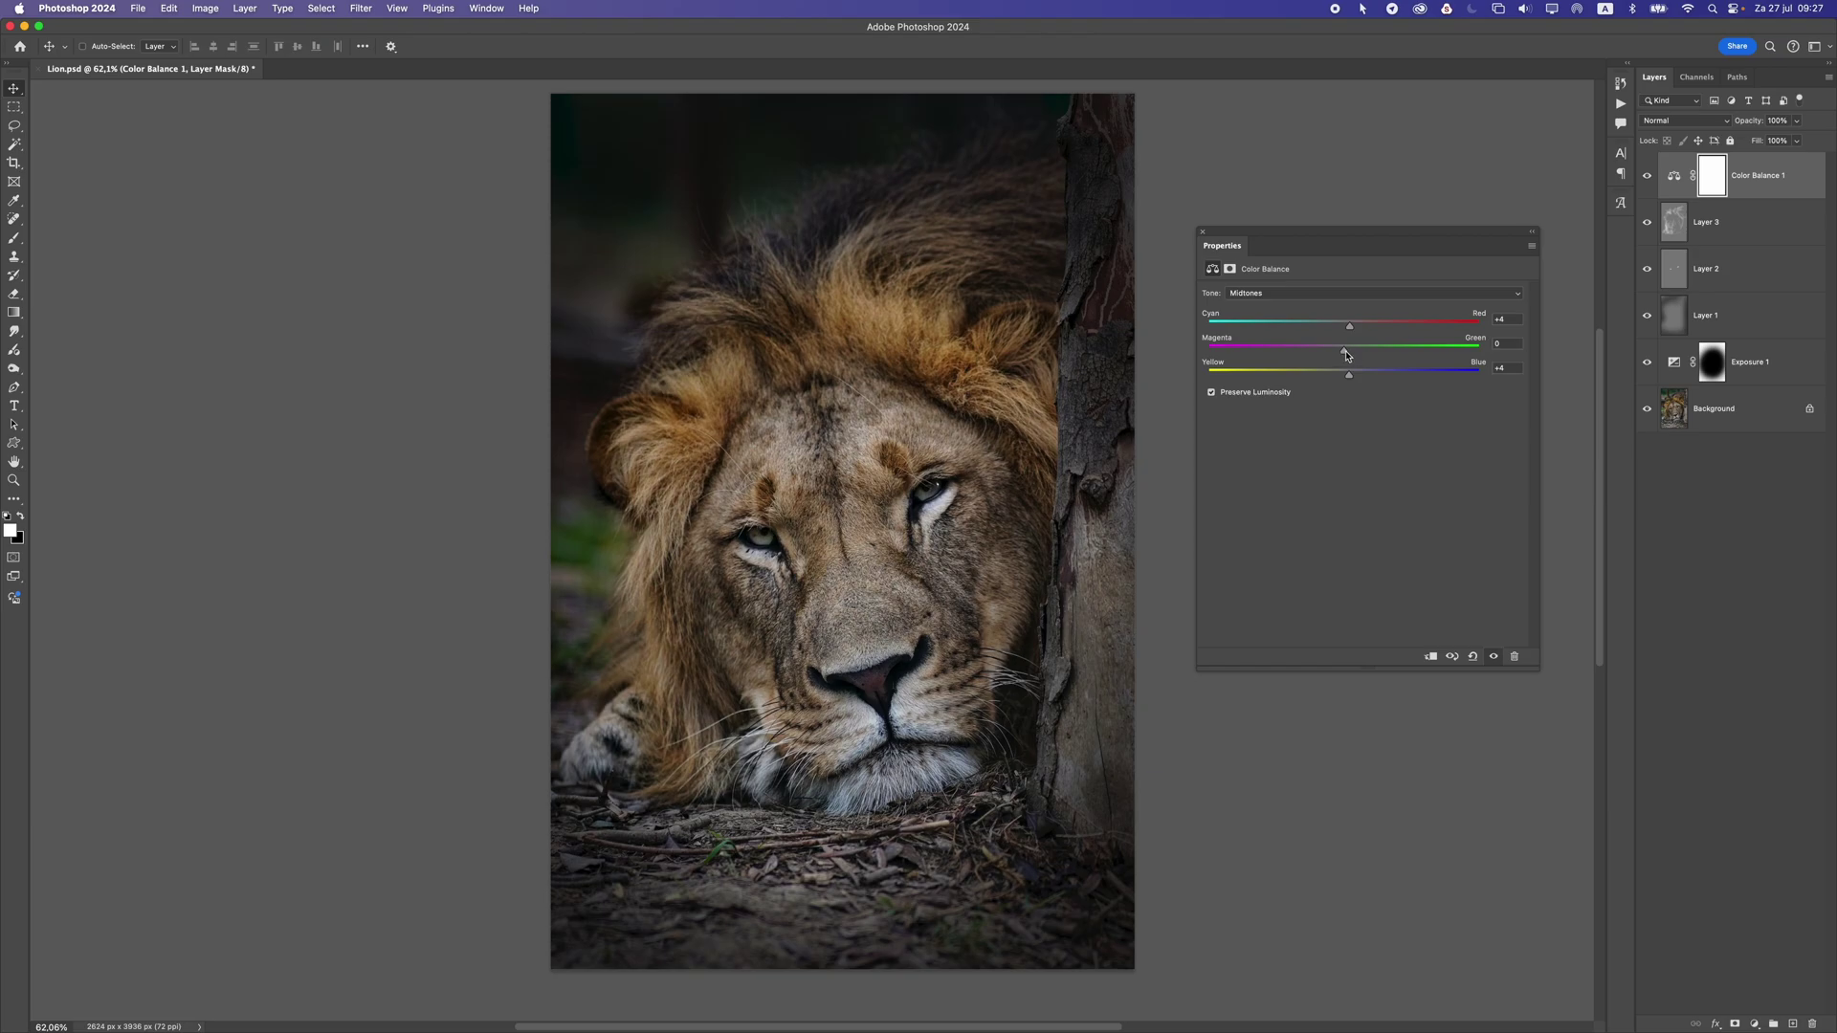
- Set the midtones Magenta-Green value to -1, comparing the photo with the Color Balance layer hidden and shown
left_click_drag(1345, 348, 1345, 353)
scroll(931, 547, "down", 5)
scroll(931, 547, "up", 7)
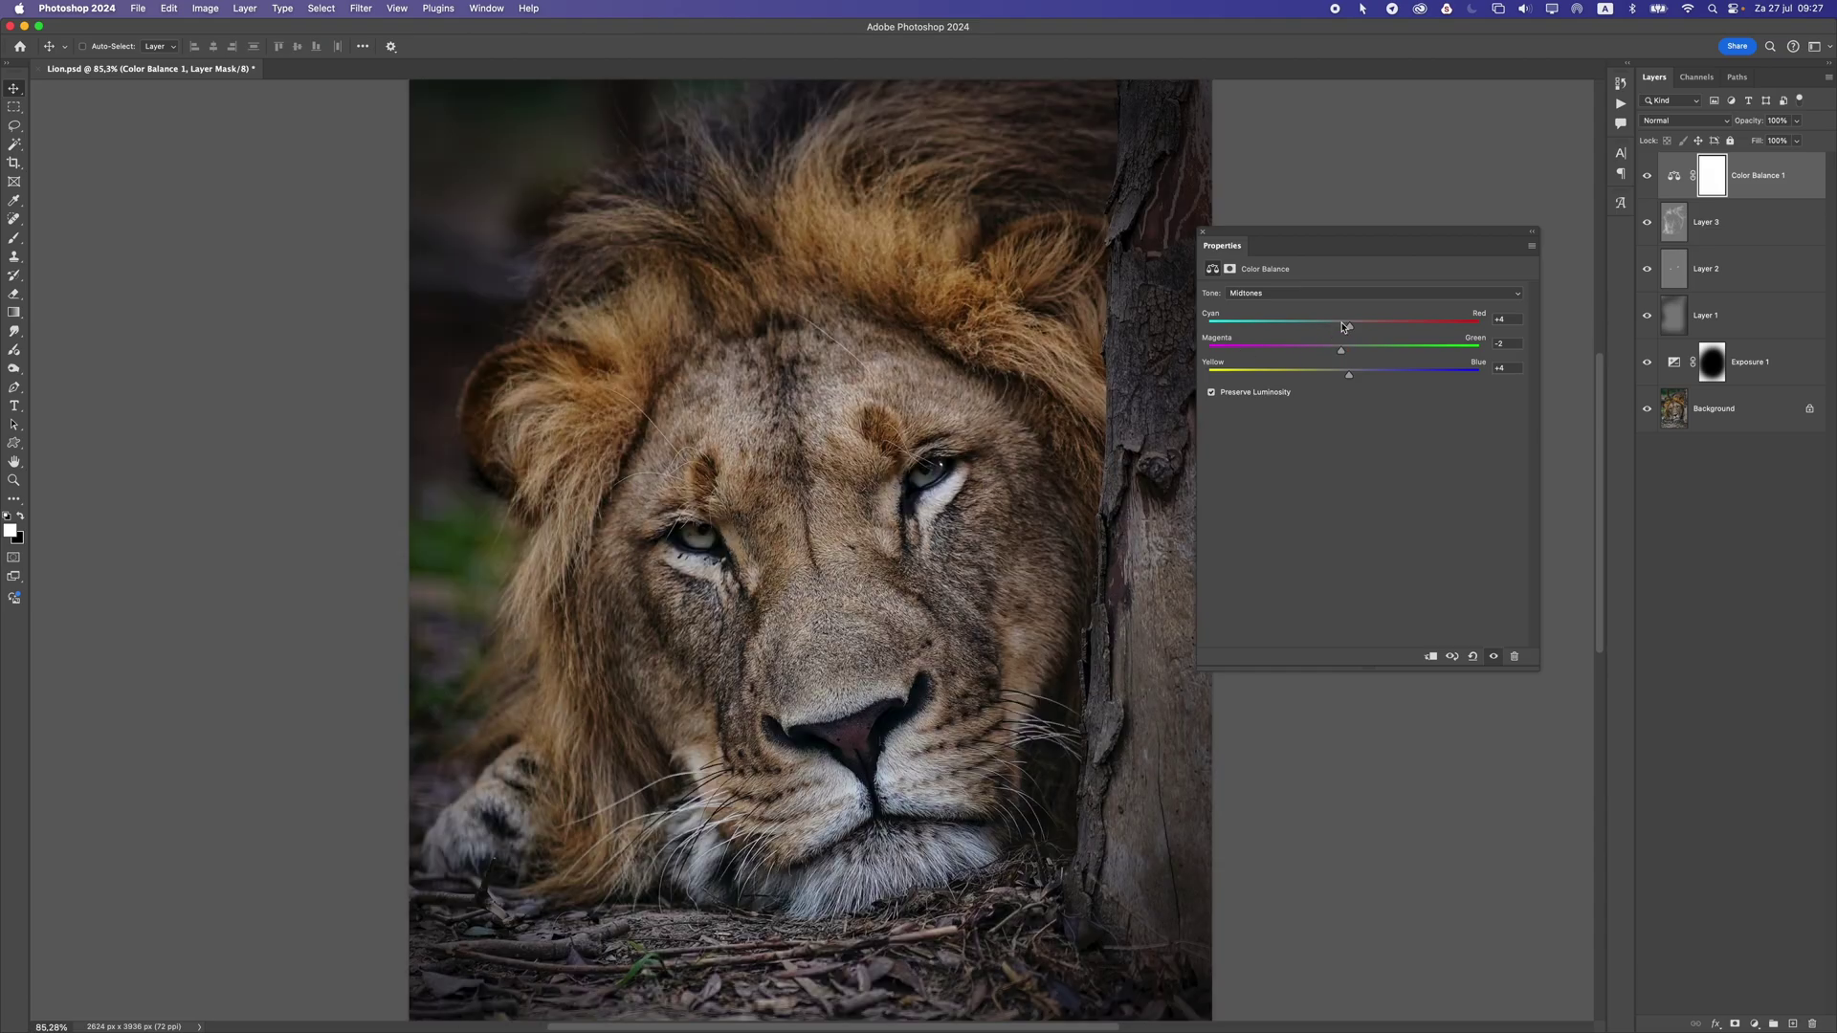
left_click(1646, 175)
scroll(1194, 277, "down", 3)
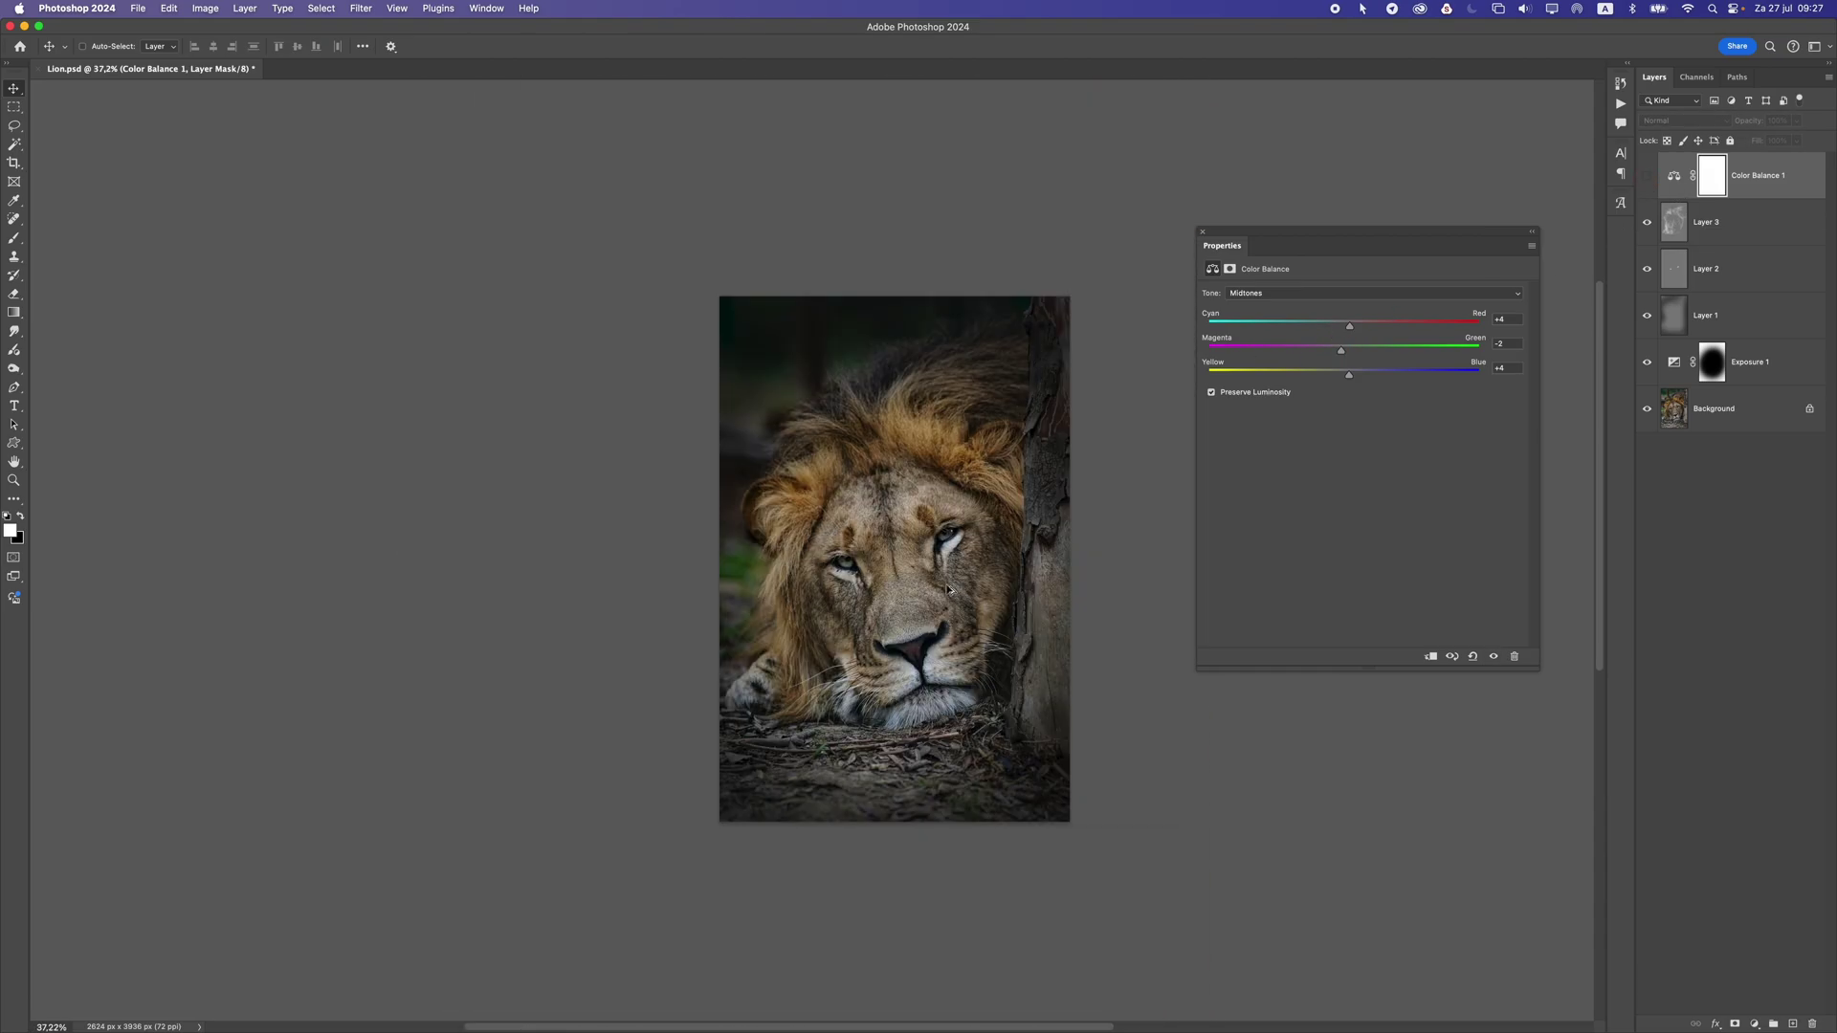
scroll(1194, 278, "up", 1)
left_click(1647, 175)
scroll(996, 622, "up", 1)
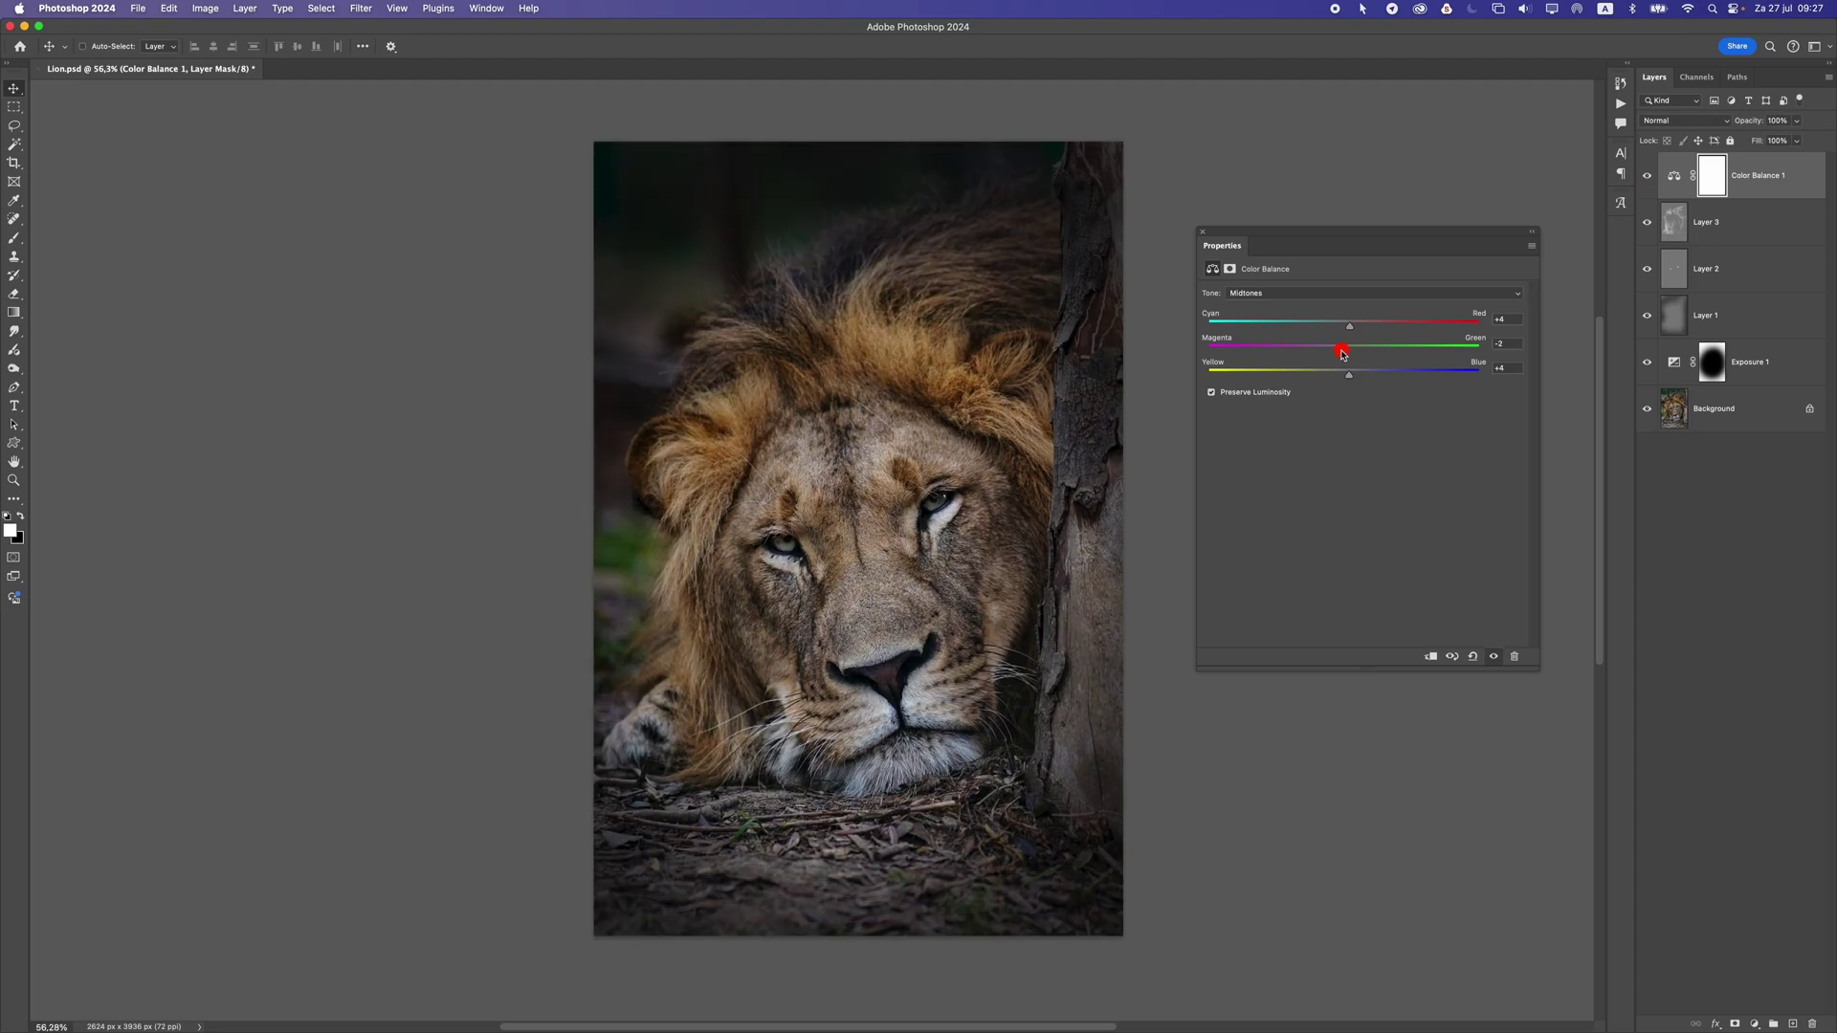
left_click(1356, 328)
left_click_drag(1350, 377, 1353, 378)
scroll(877, 588, "down", 5)
scroll(878, 587, "up", 5)
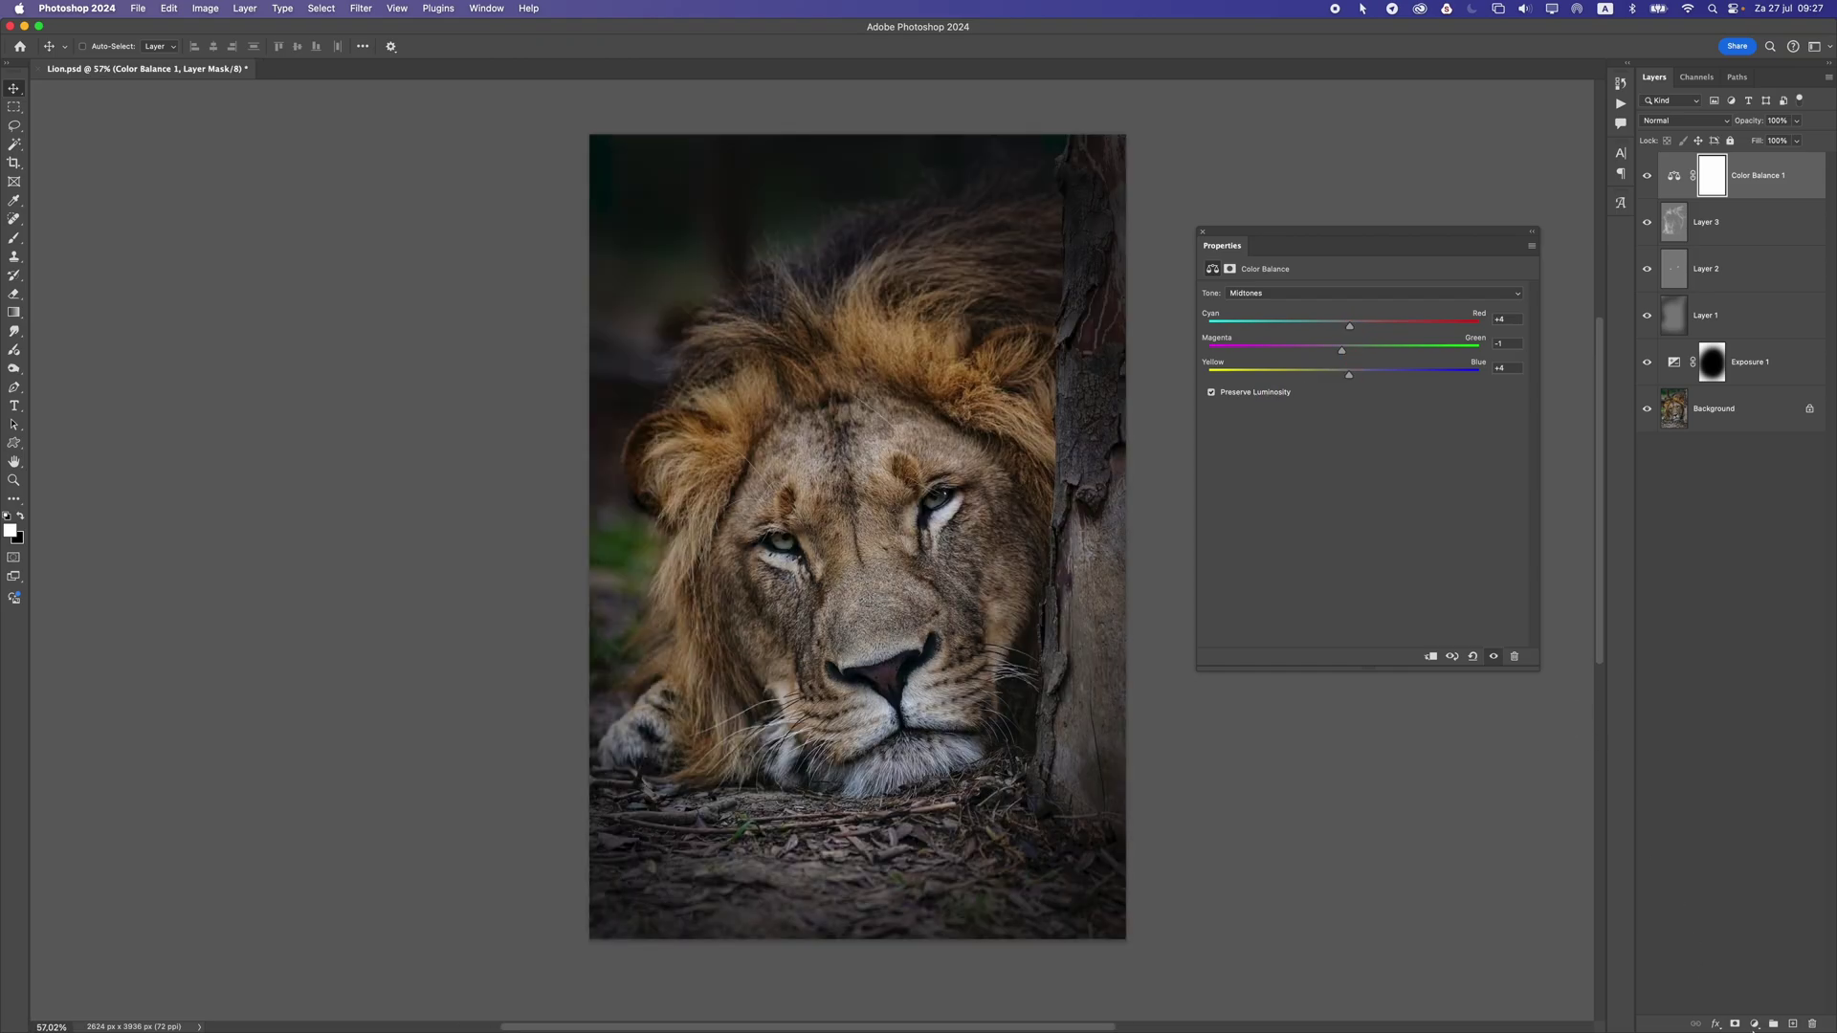
- Add a Curves adjustment layer and move the Red channel's black point to input 1, output 0
left_click(1755, 1025)
left_click(1775, 809)
left_click(1292, 314)
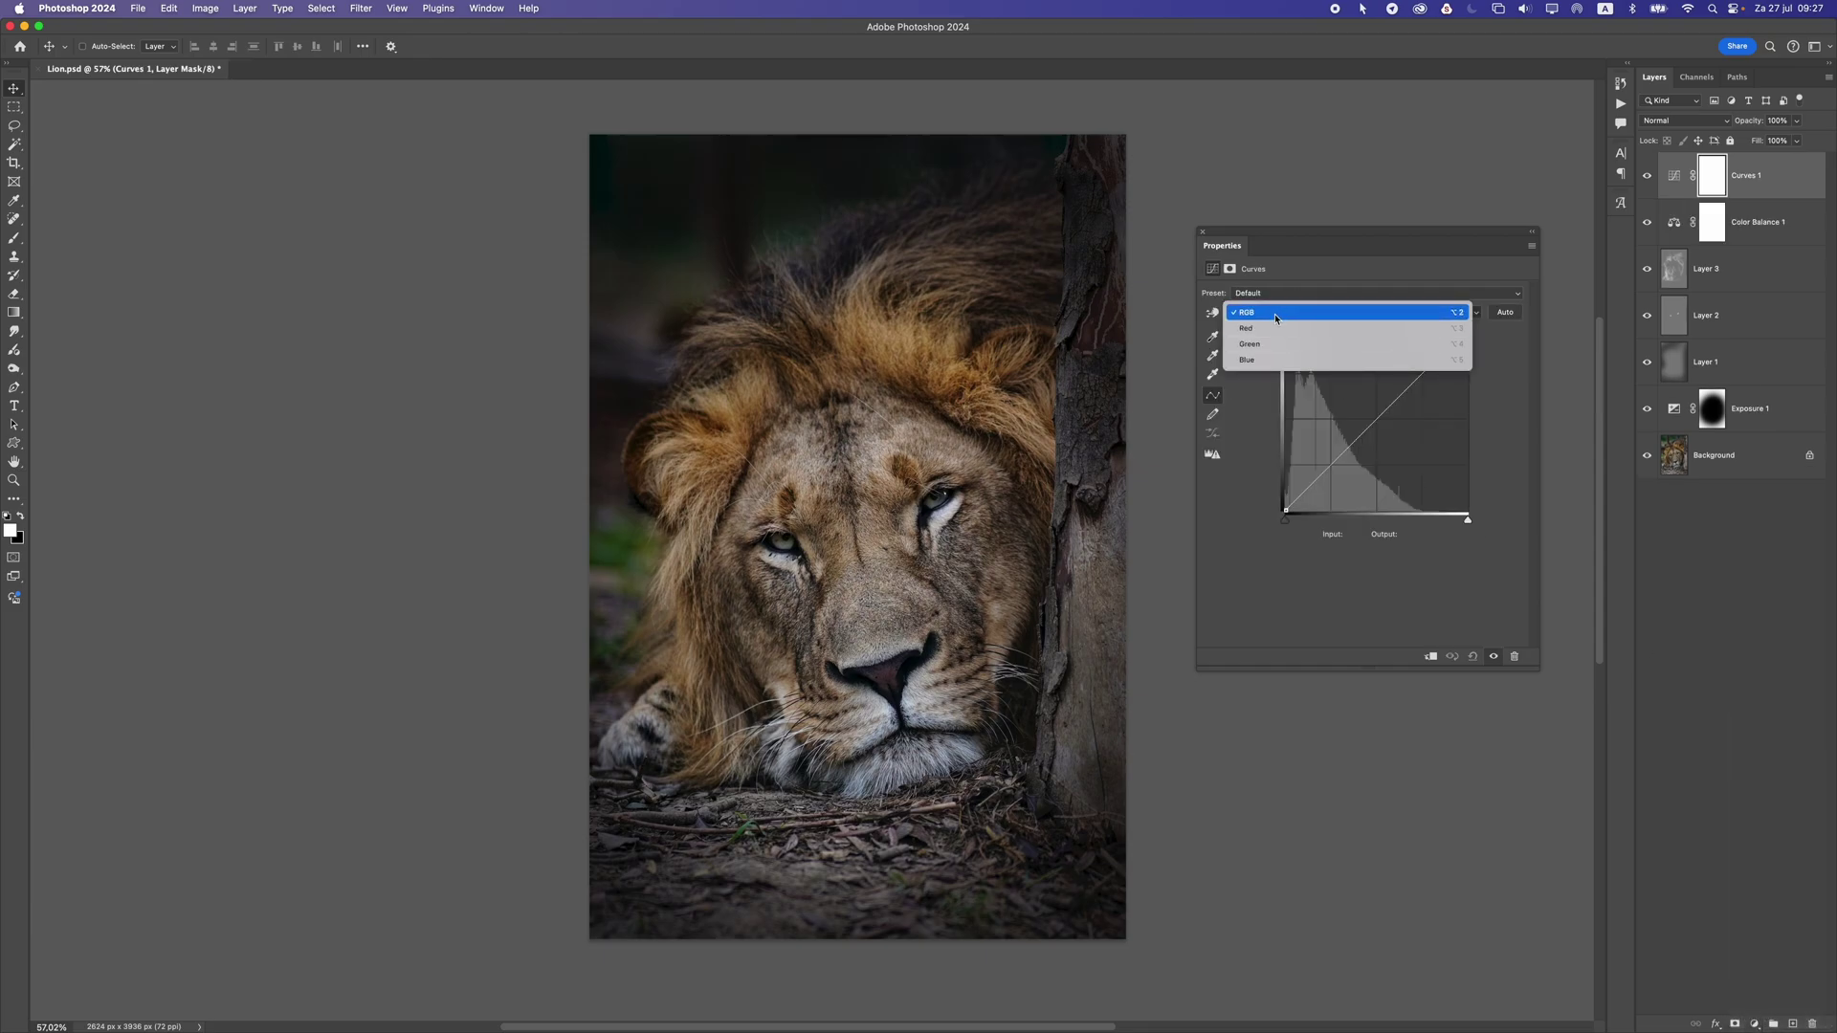
mouse_move(1268, 332)
left_mouse_down()
mouse_move(1275, 359)
mouse_move(1277, 331)
left_mouse_up()
left_click_drag(1286, 511, 1291, 512)
left_click(1252, 313)
left_click(1255, 314)
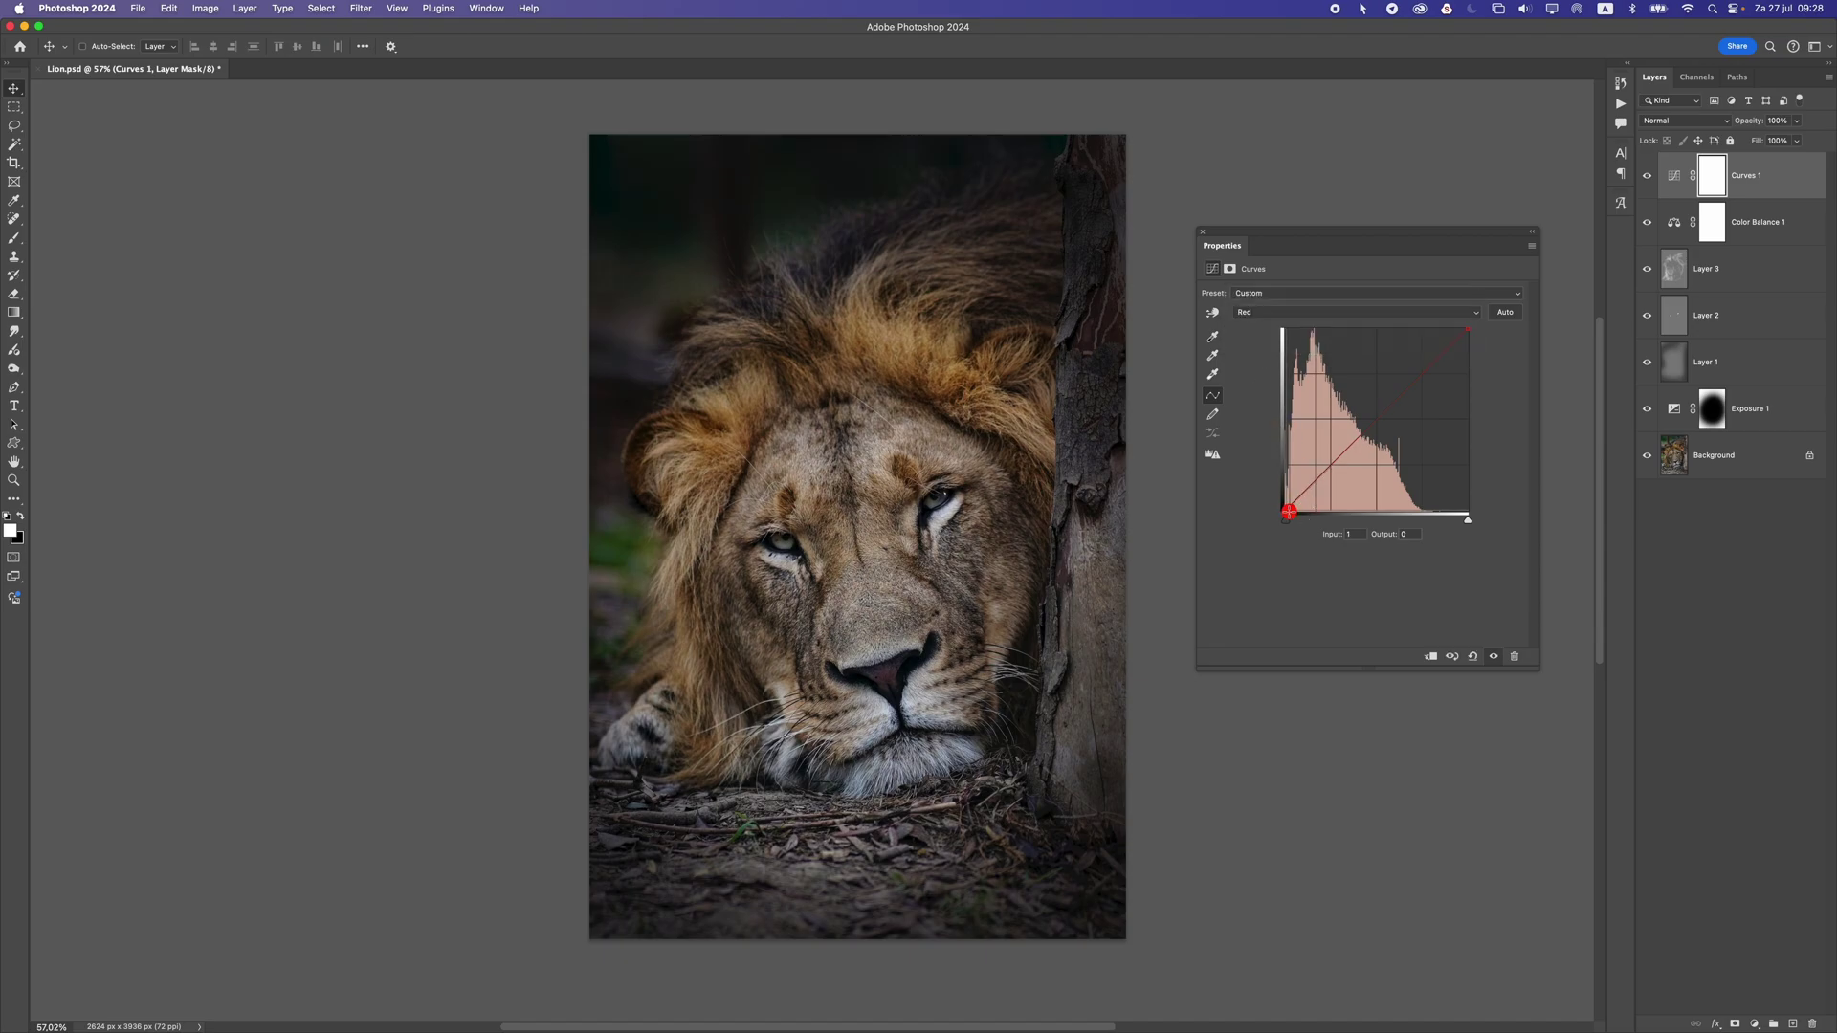
- Move the Curves black point to input 2 in the Green channel and input 3 in the Blue channel, keeping output 0
left_click(1265, 313)
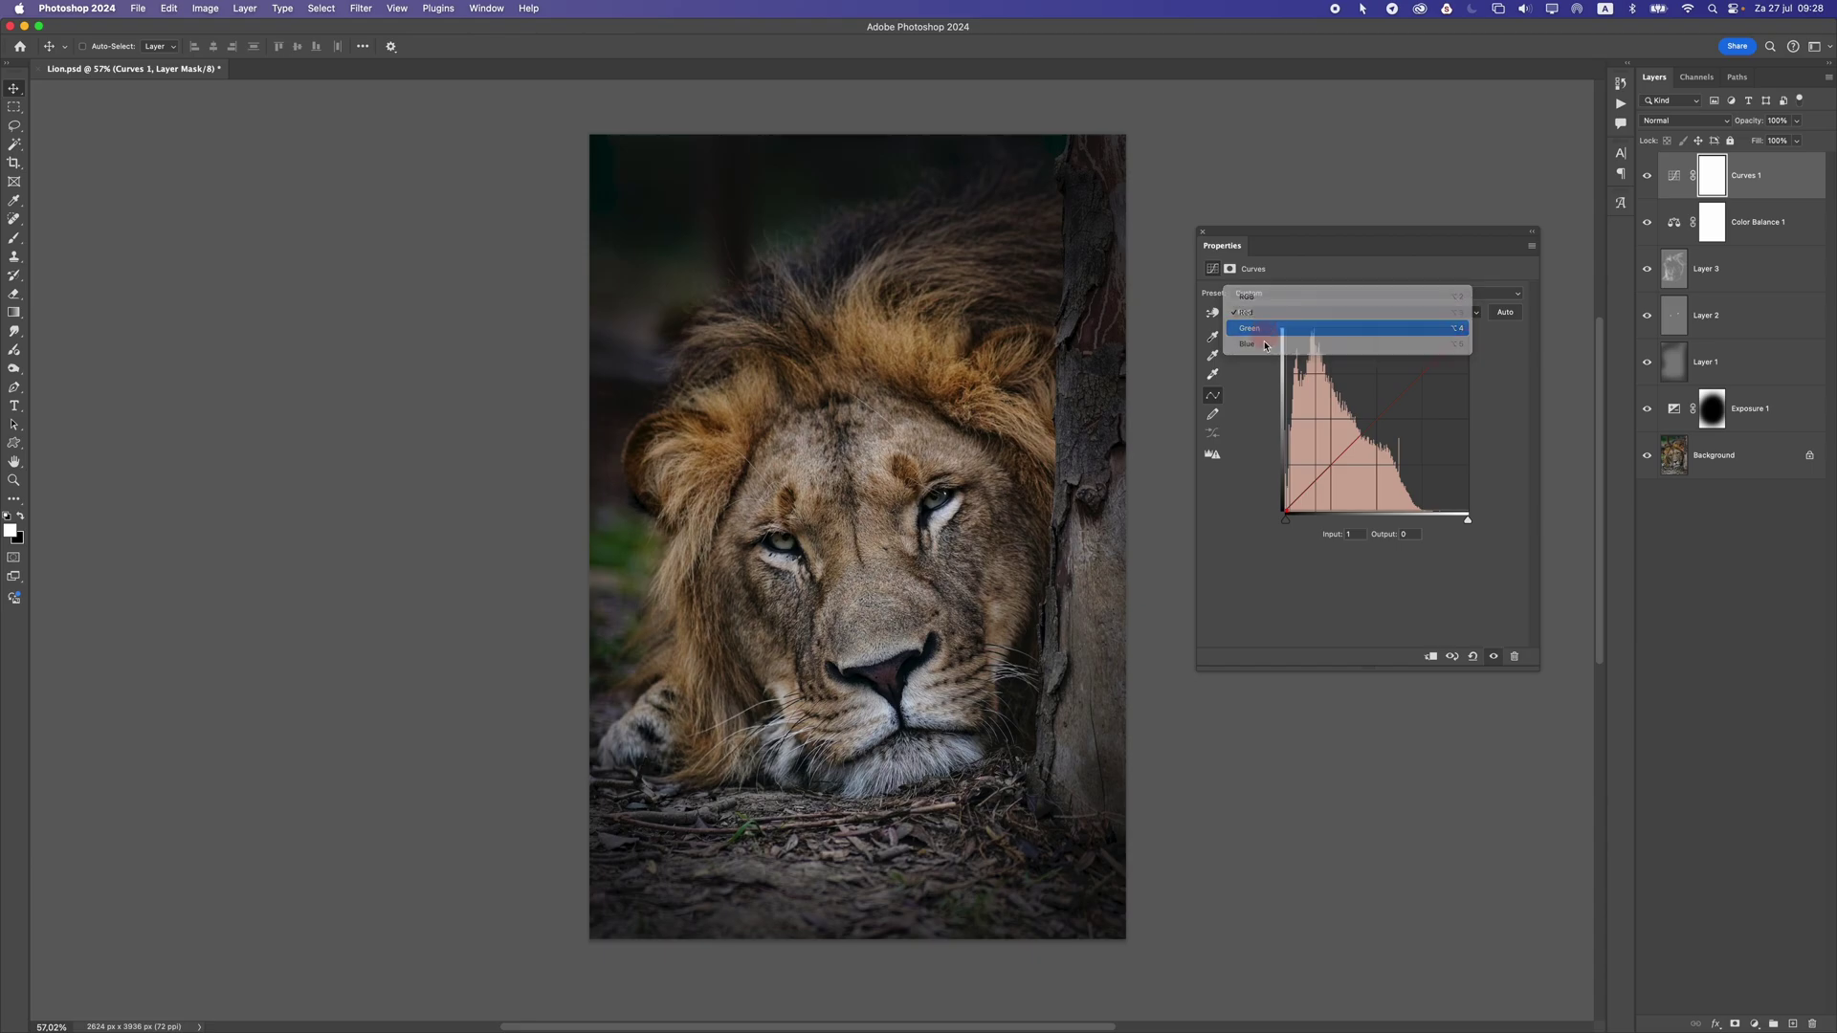
left_click(1255, 330)
left_click_drag(1286, 513, 1290, 513)
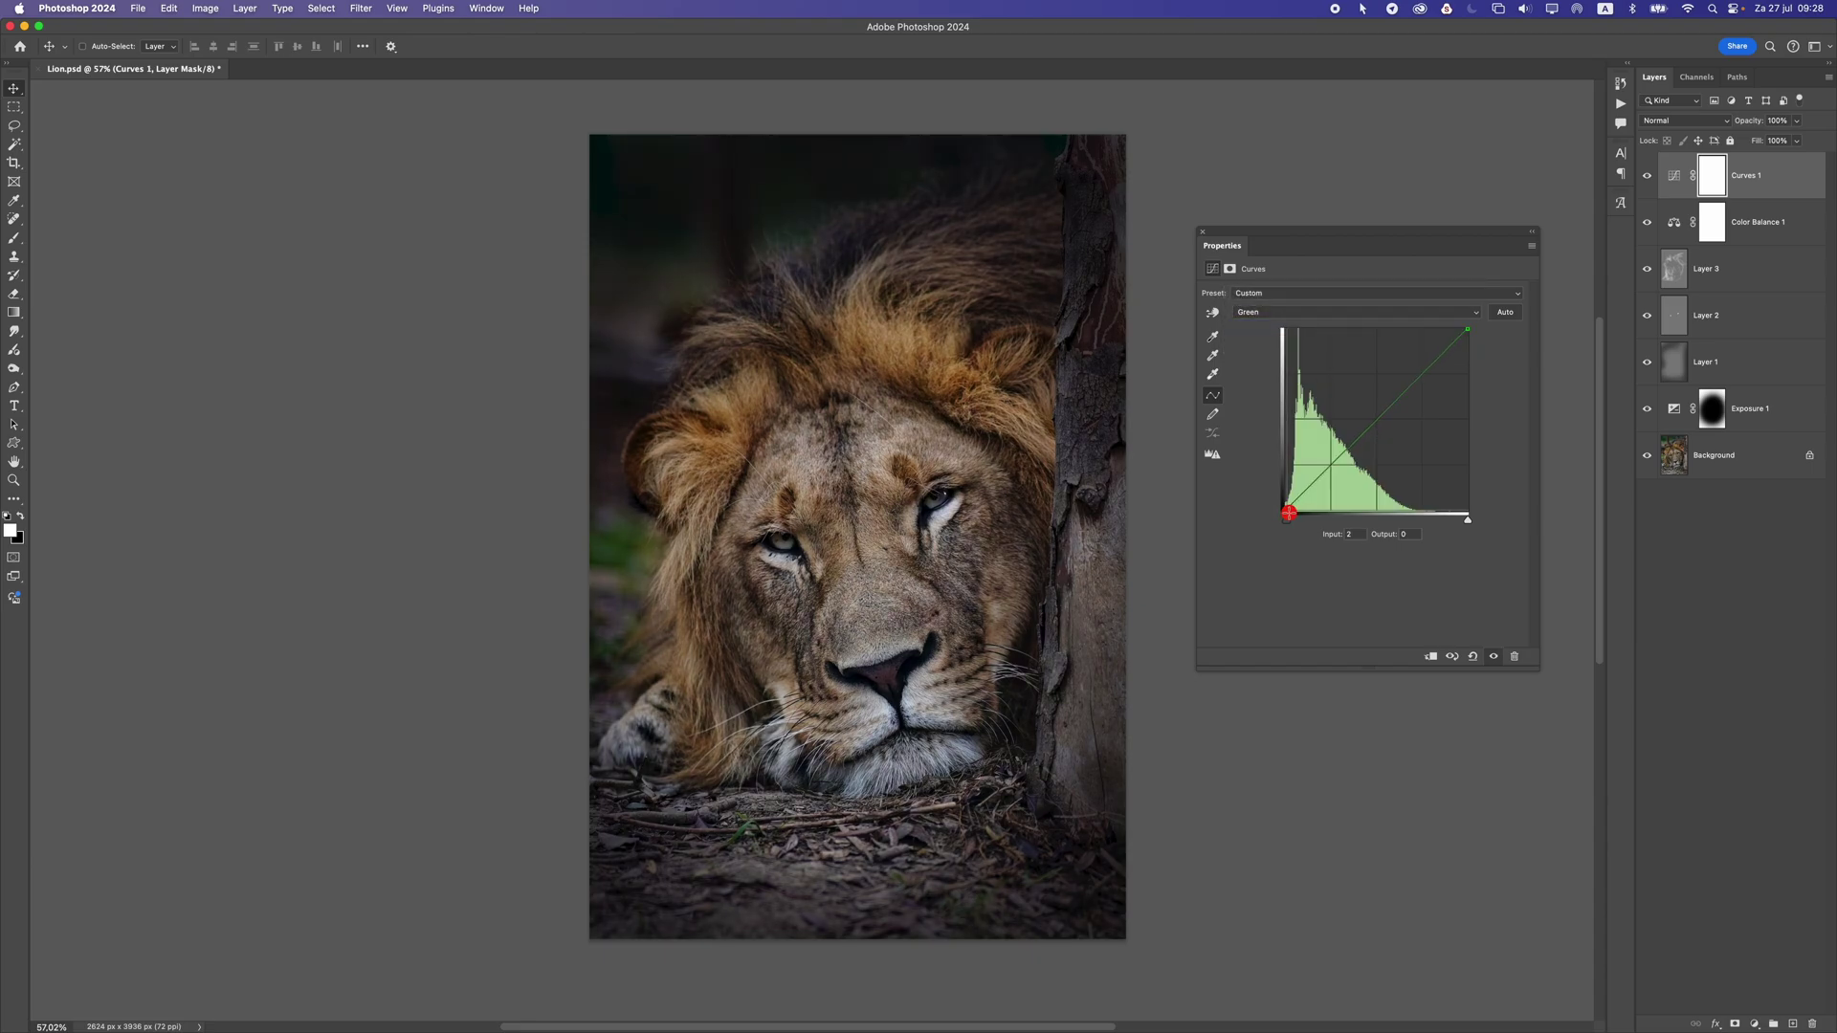
left_click(1263, 312)
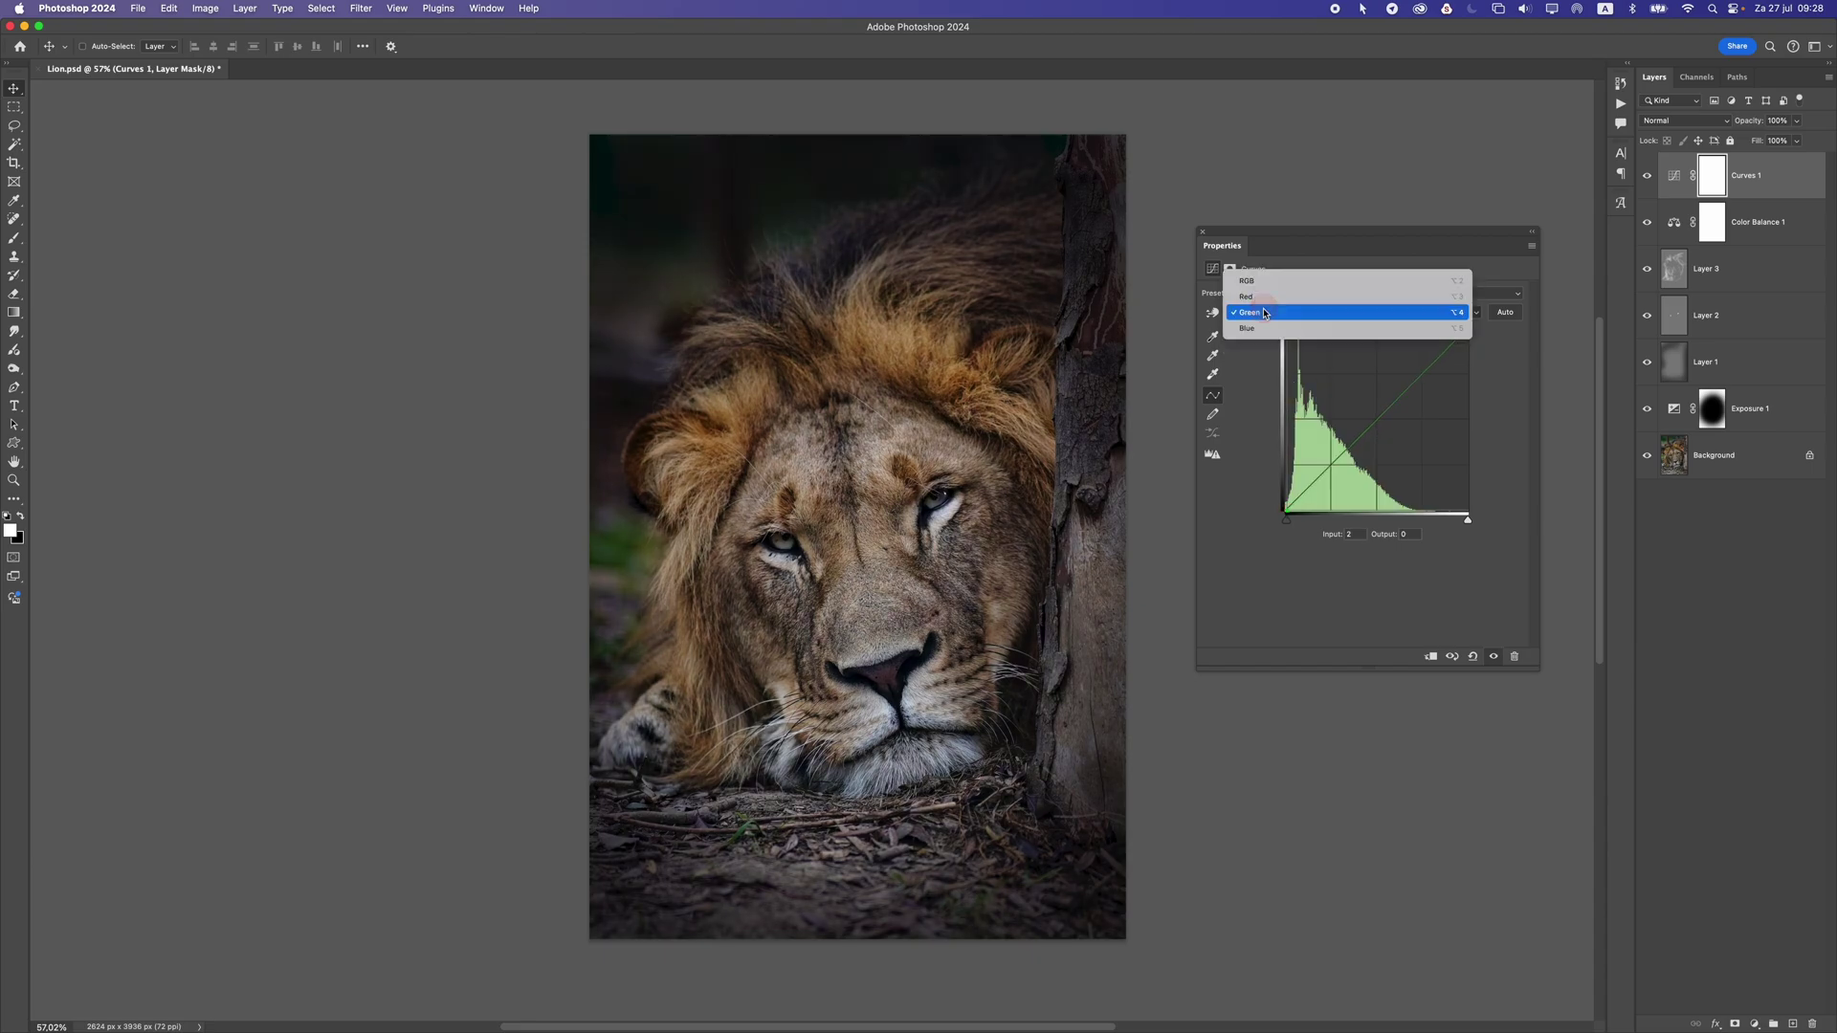
left_click(1261, 331)
left_click_drag(1286, 513, 1290, 515)
scroll(1000, 531, "down", 5)
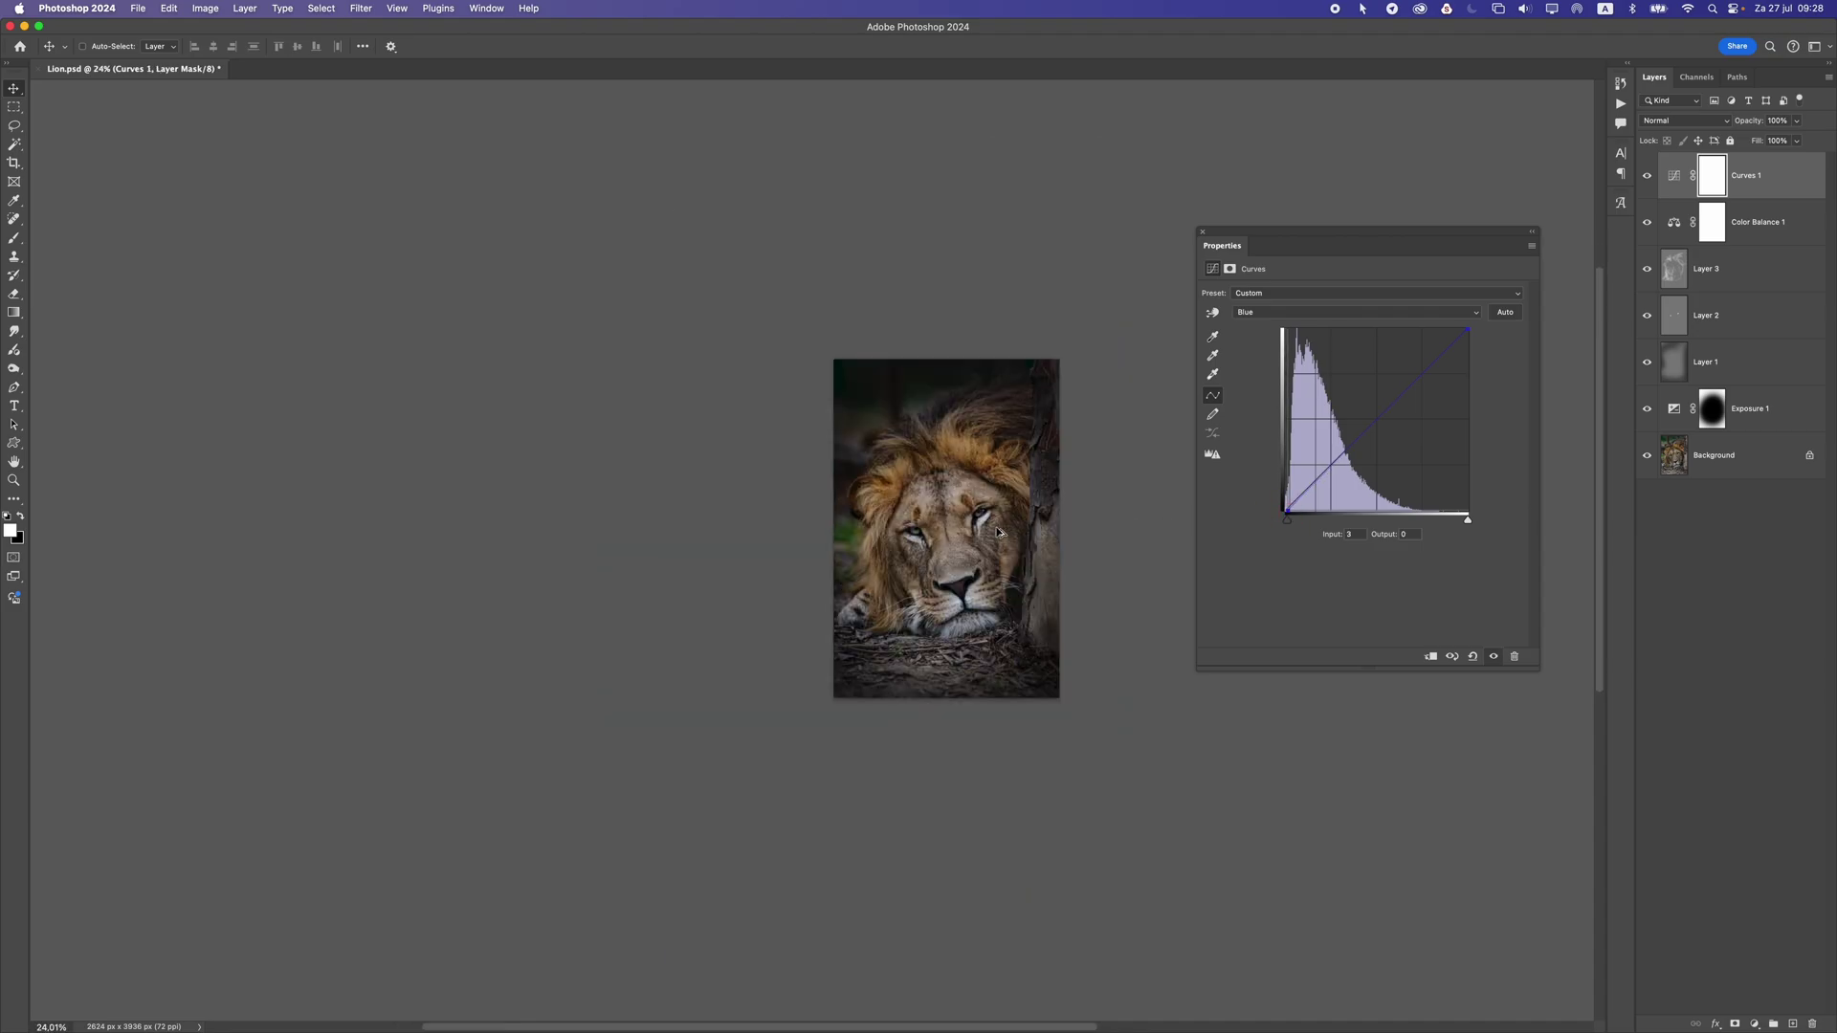
scroll(1000, 531, "up", 4)
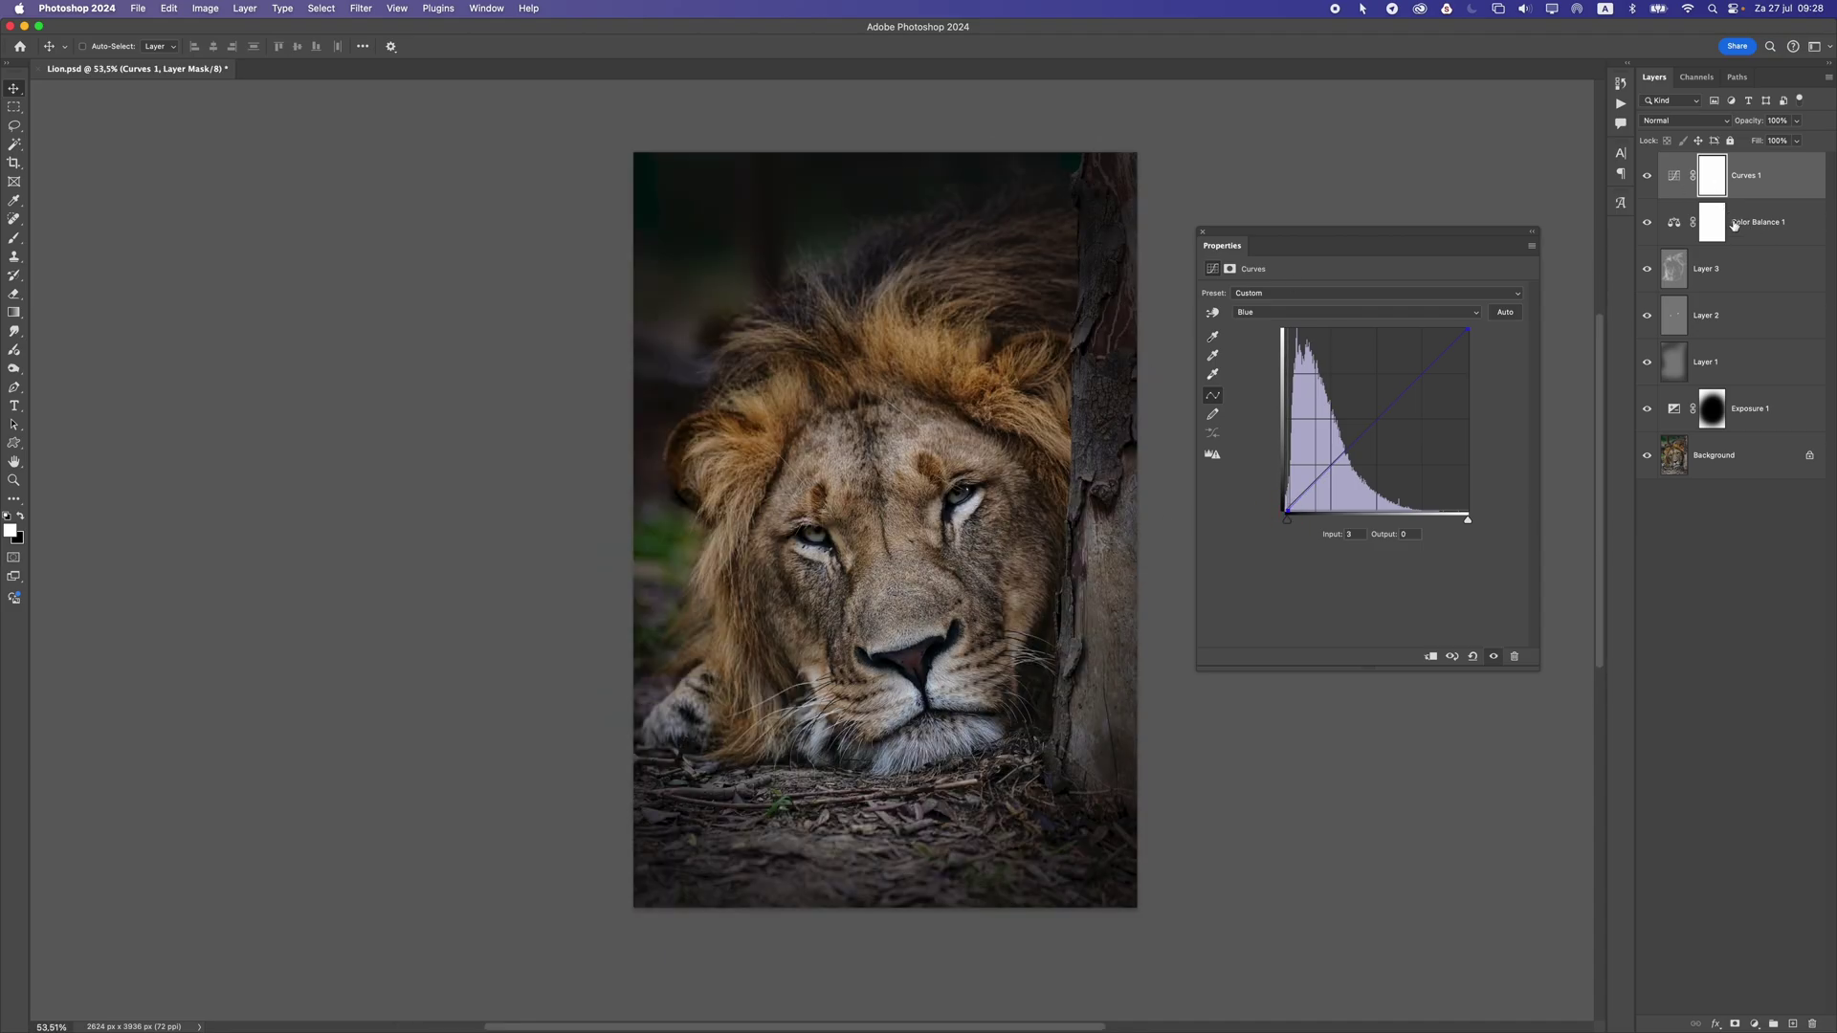
- Compare the photo with the Color Balance and Curves layers hidden and shown, and close the curve settings
left_click(1647, 222)
left_click(1648, 176)
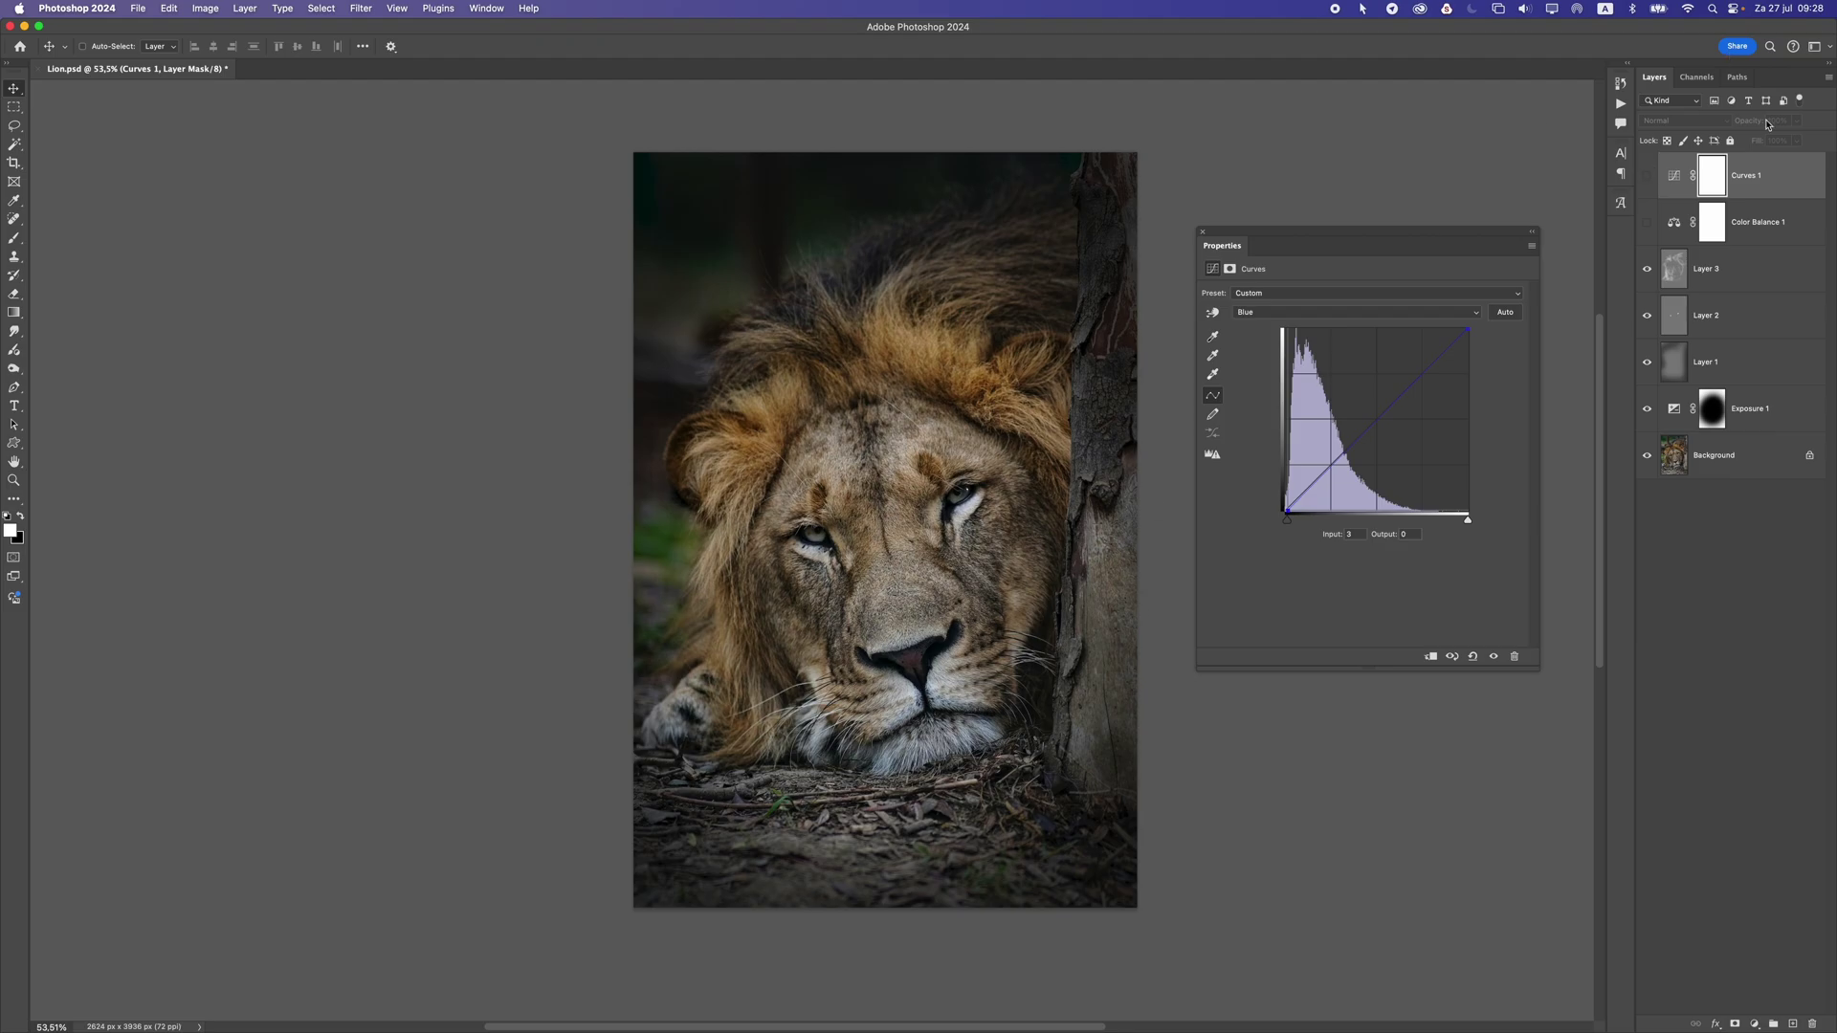
left_click(1646, 222)
left_click(1648, 175)
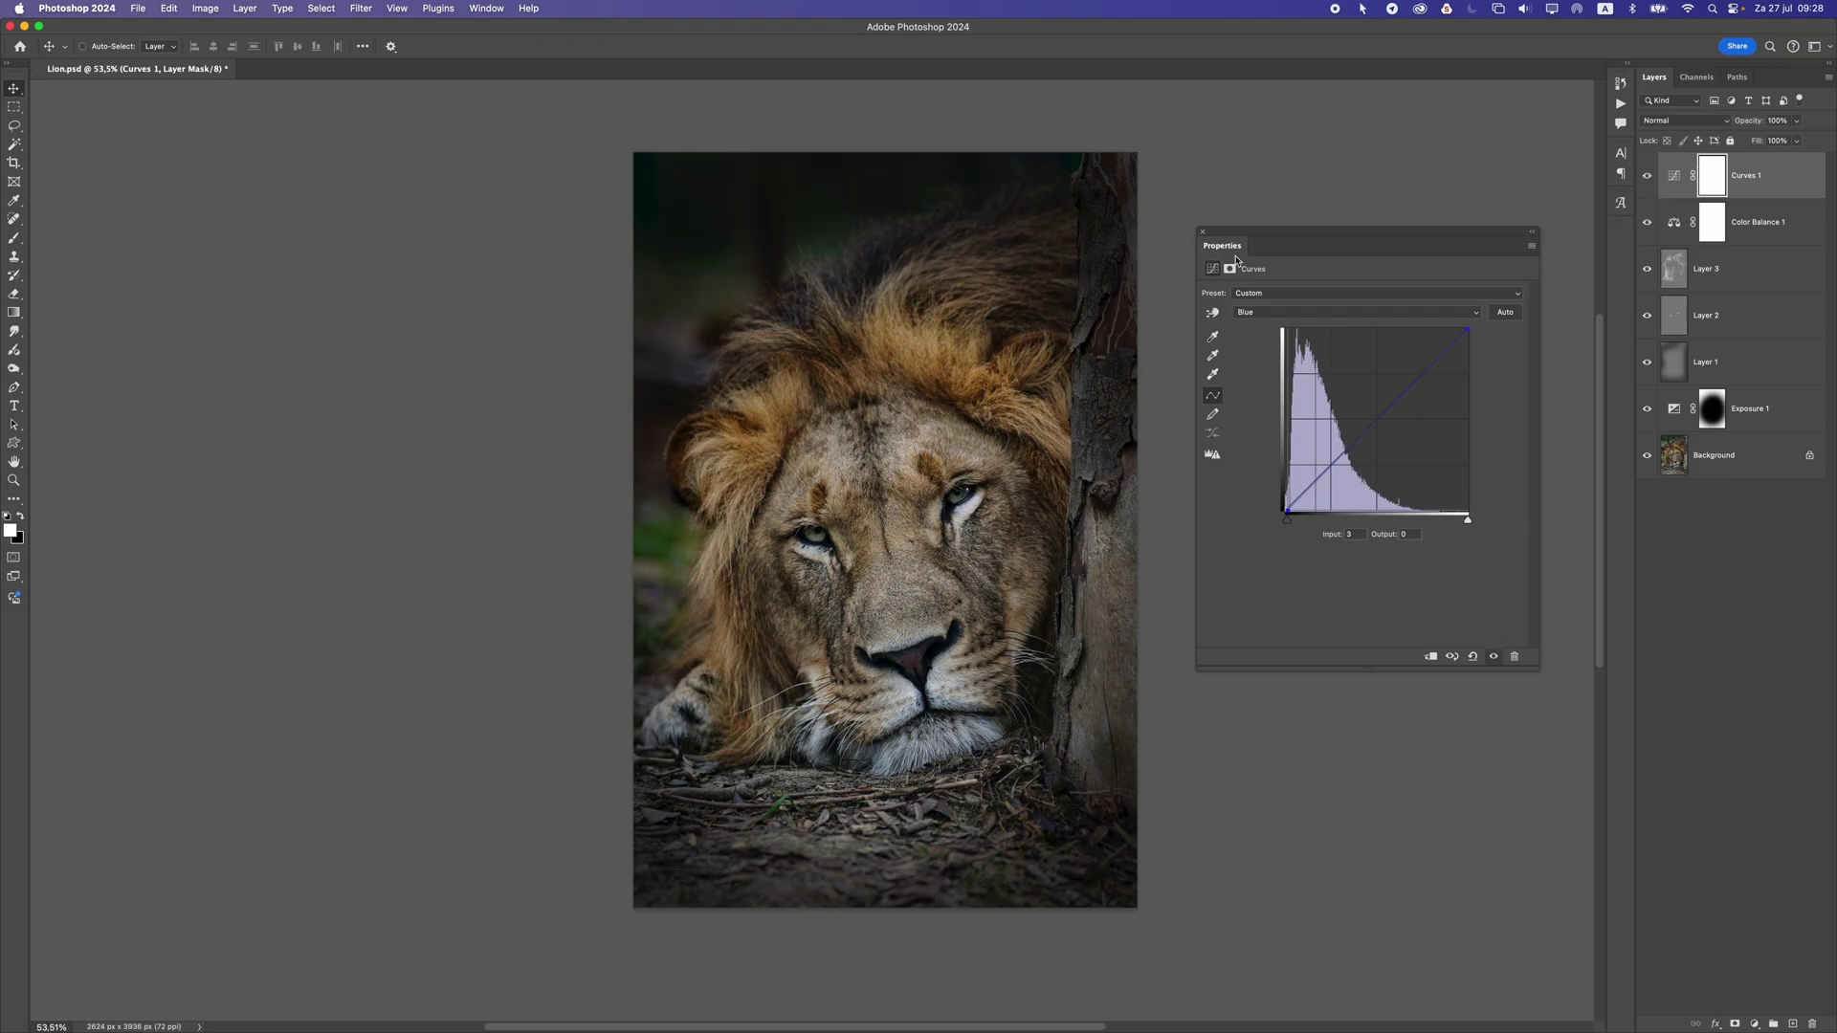
left_click(1203, 231)
scroll(974, 512, "up", 2)
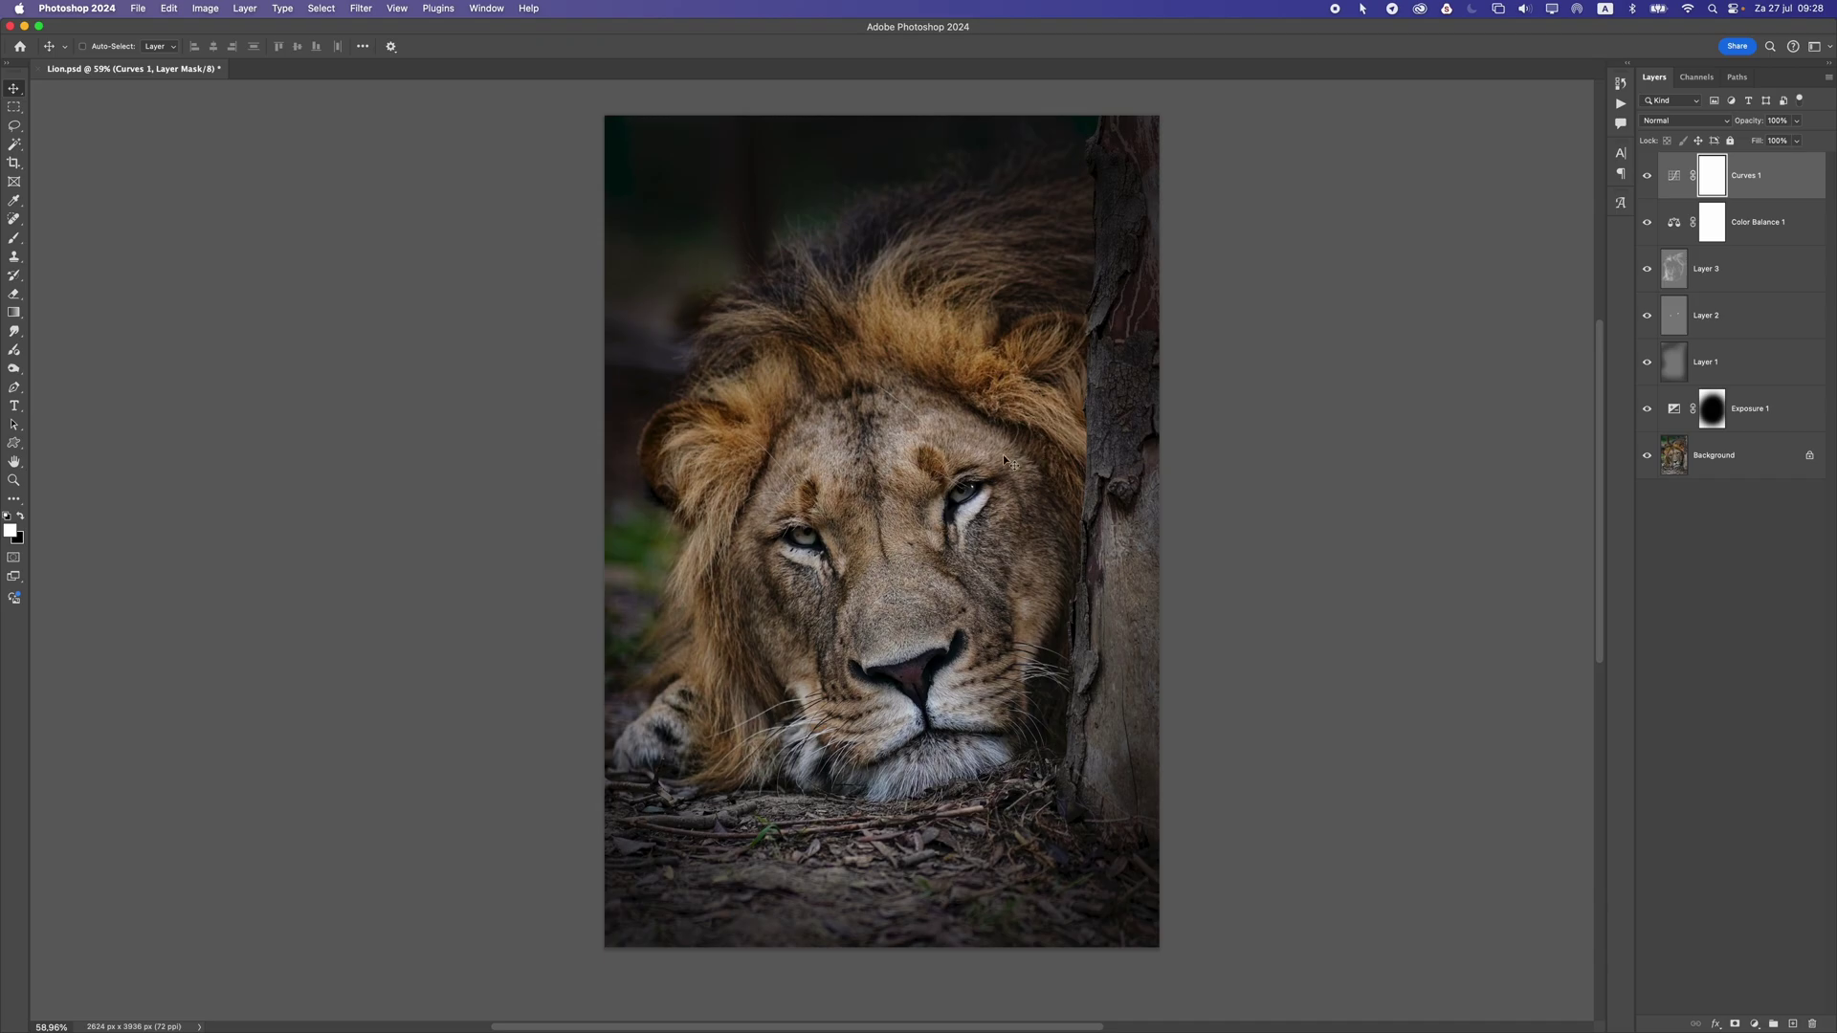
scroll(990, 492, "up", 1)
scroll(990, 491, "down", 1)
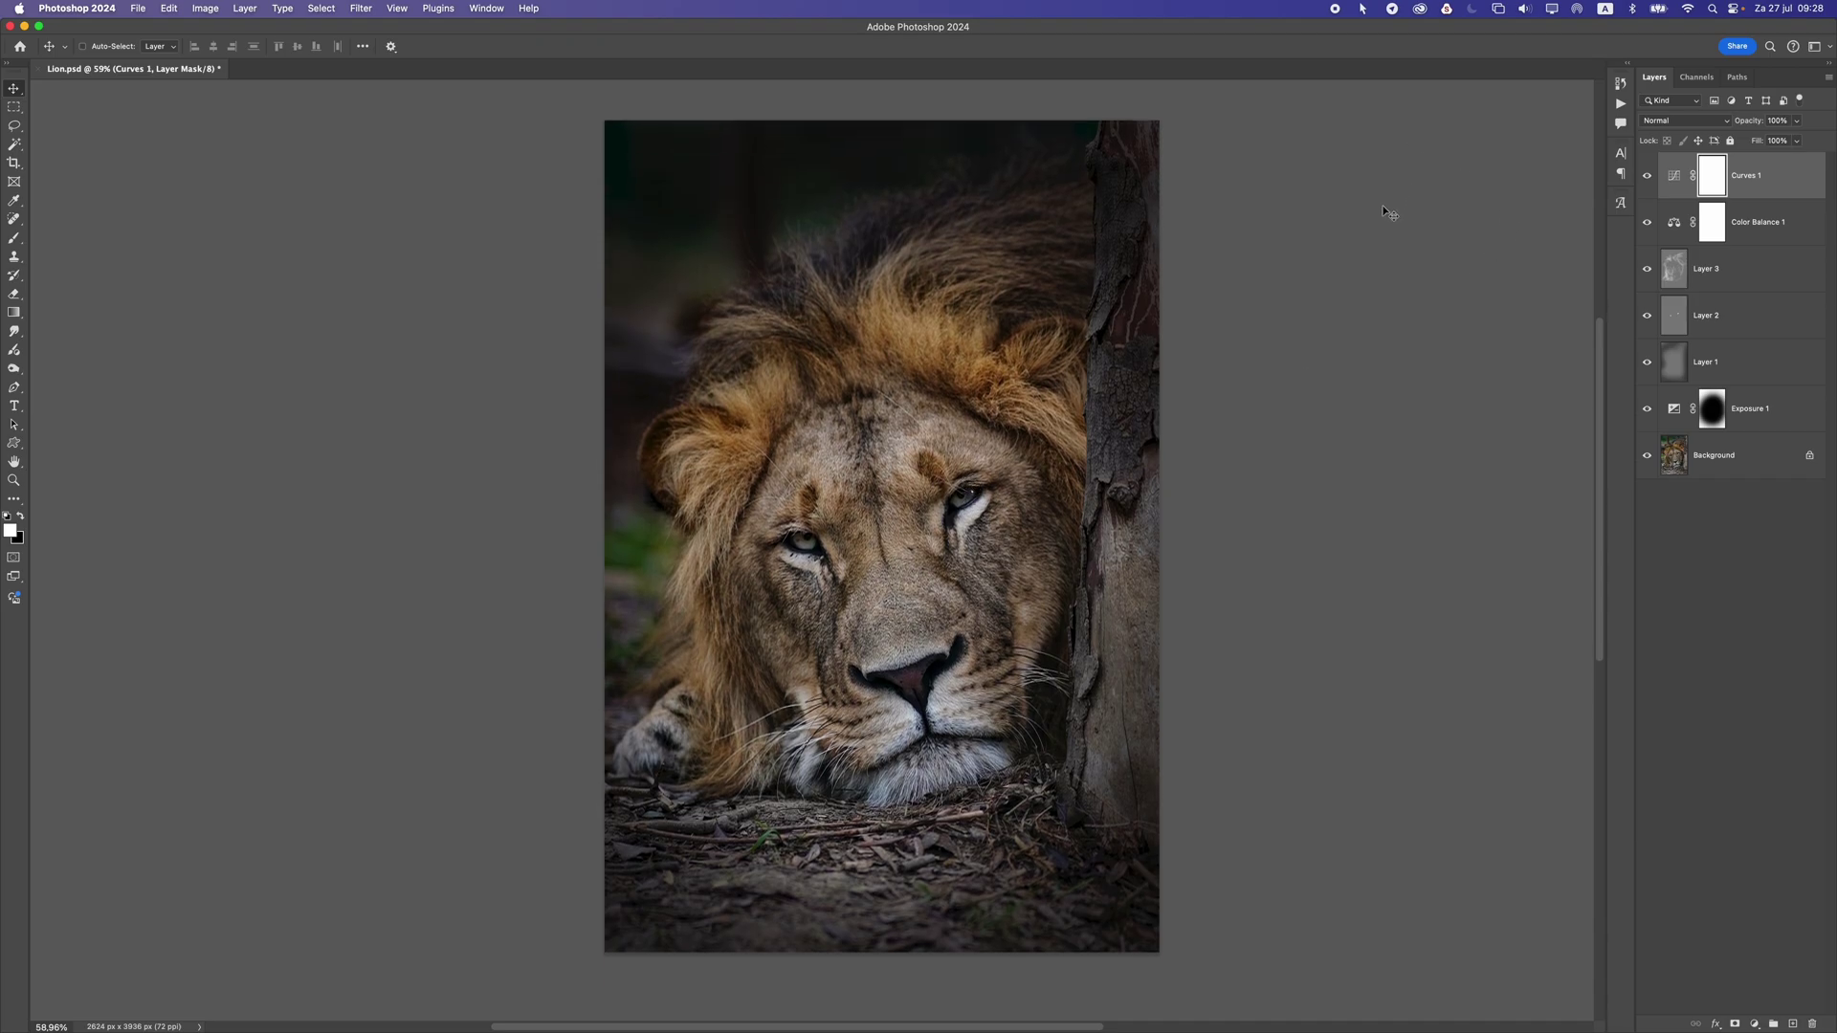
left_click(1647, 176)
scroll(1034, 497, "up", 1)
scroll(1168, 491, "down", 1)
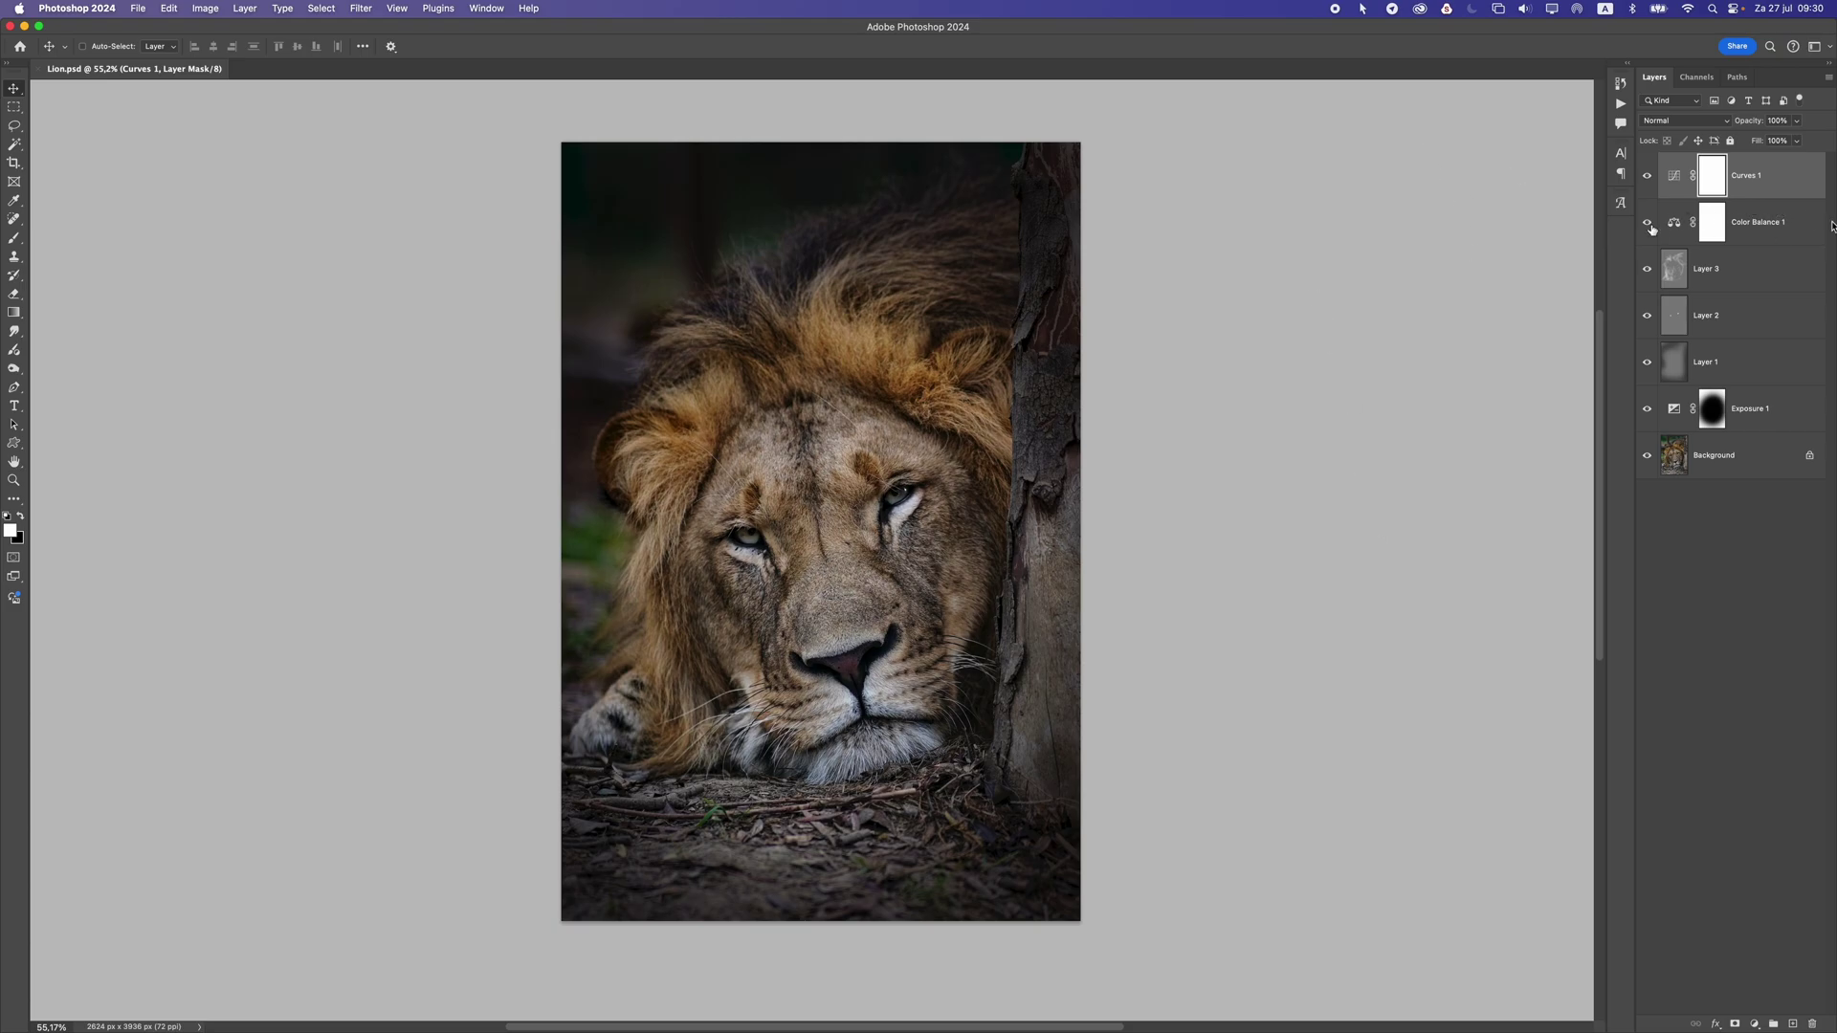
- Stamp all visible layers onto a new layer above Curves 1 and convert it to a smart object
left_click(1794, 1024)
key("d")
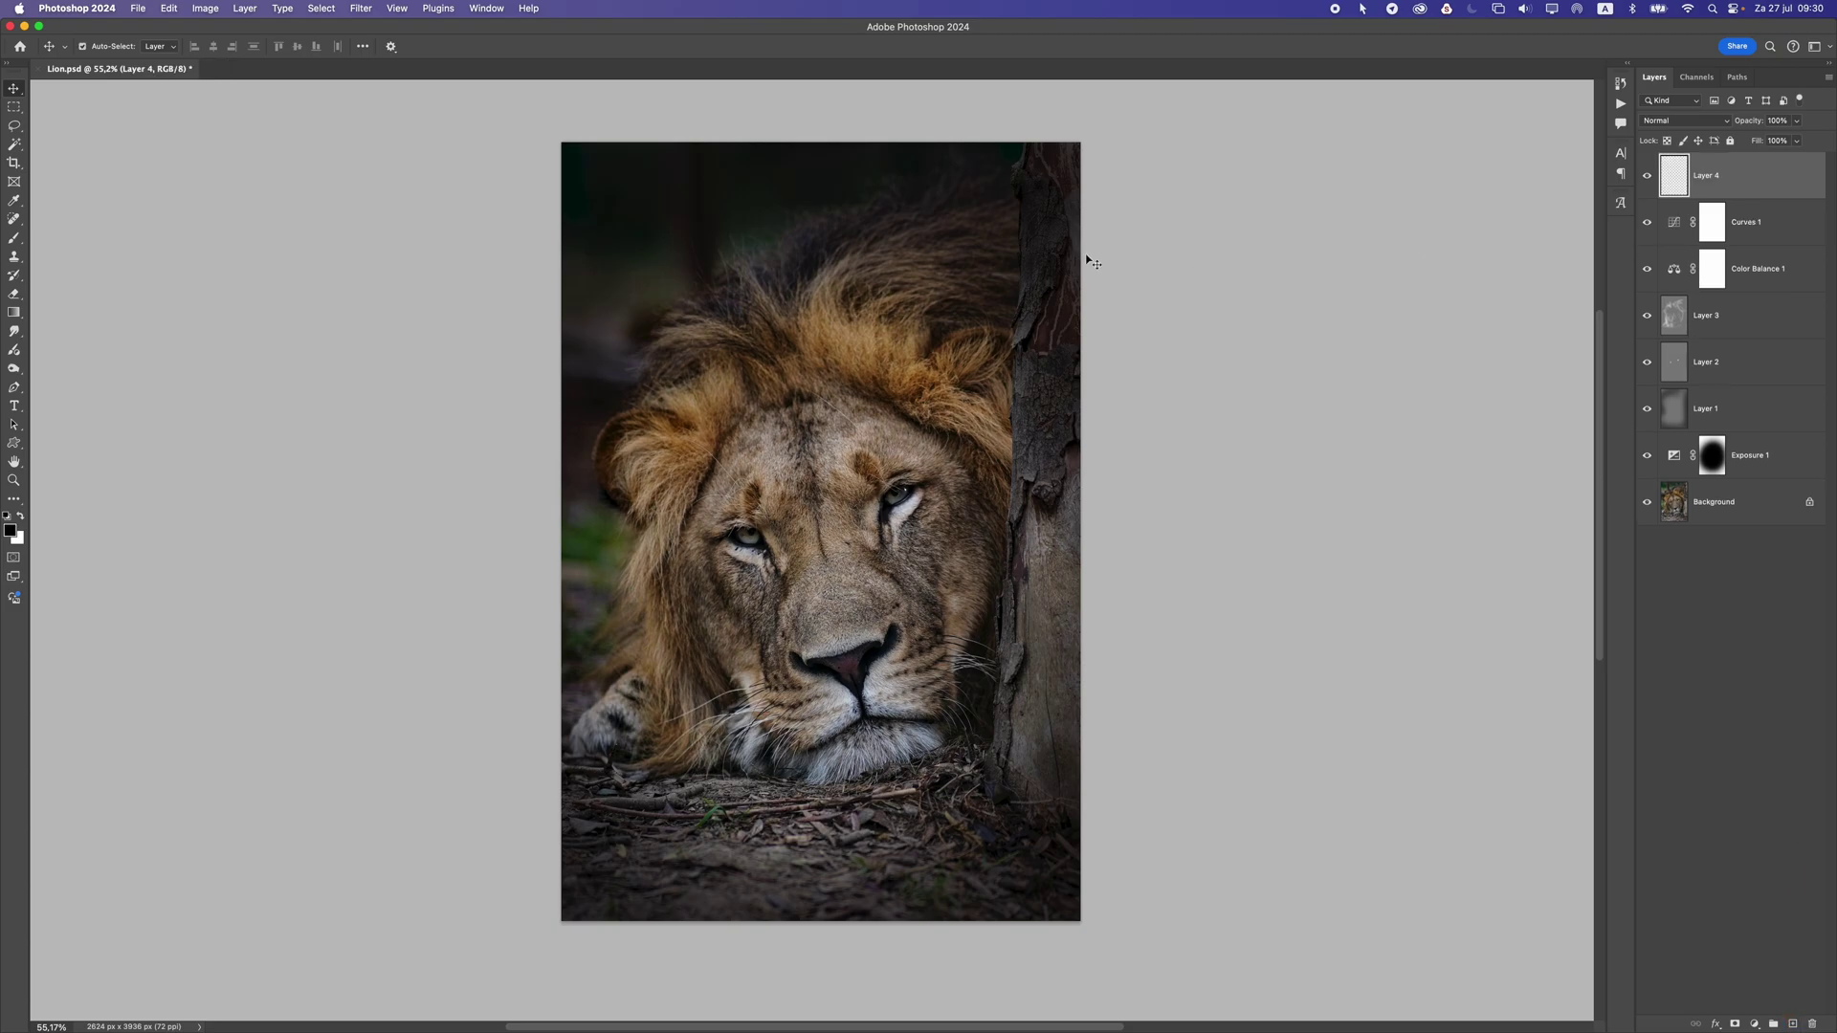
key("super+alt+shift+e")
right_click(1709, 185)
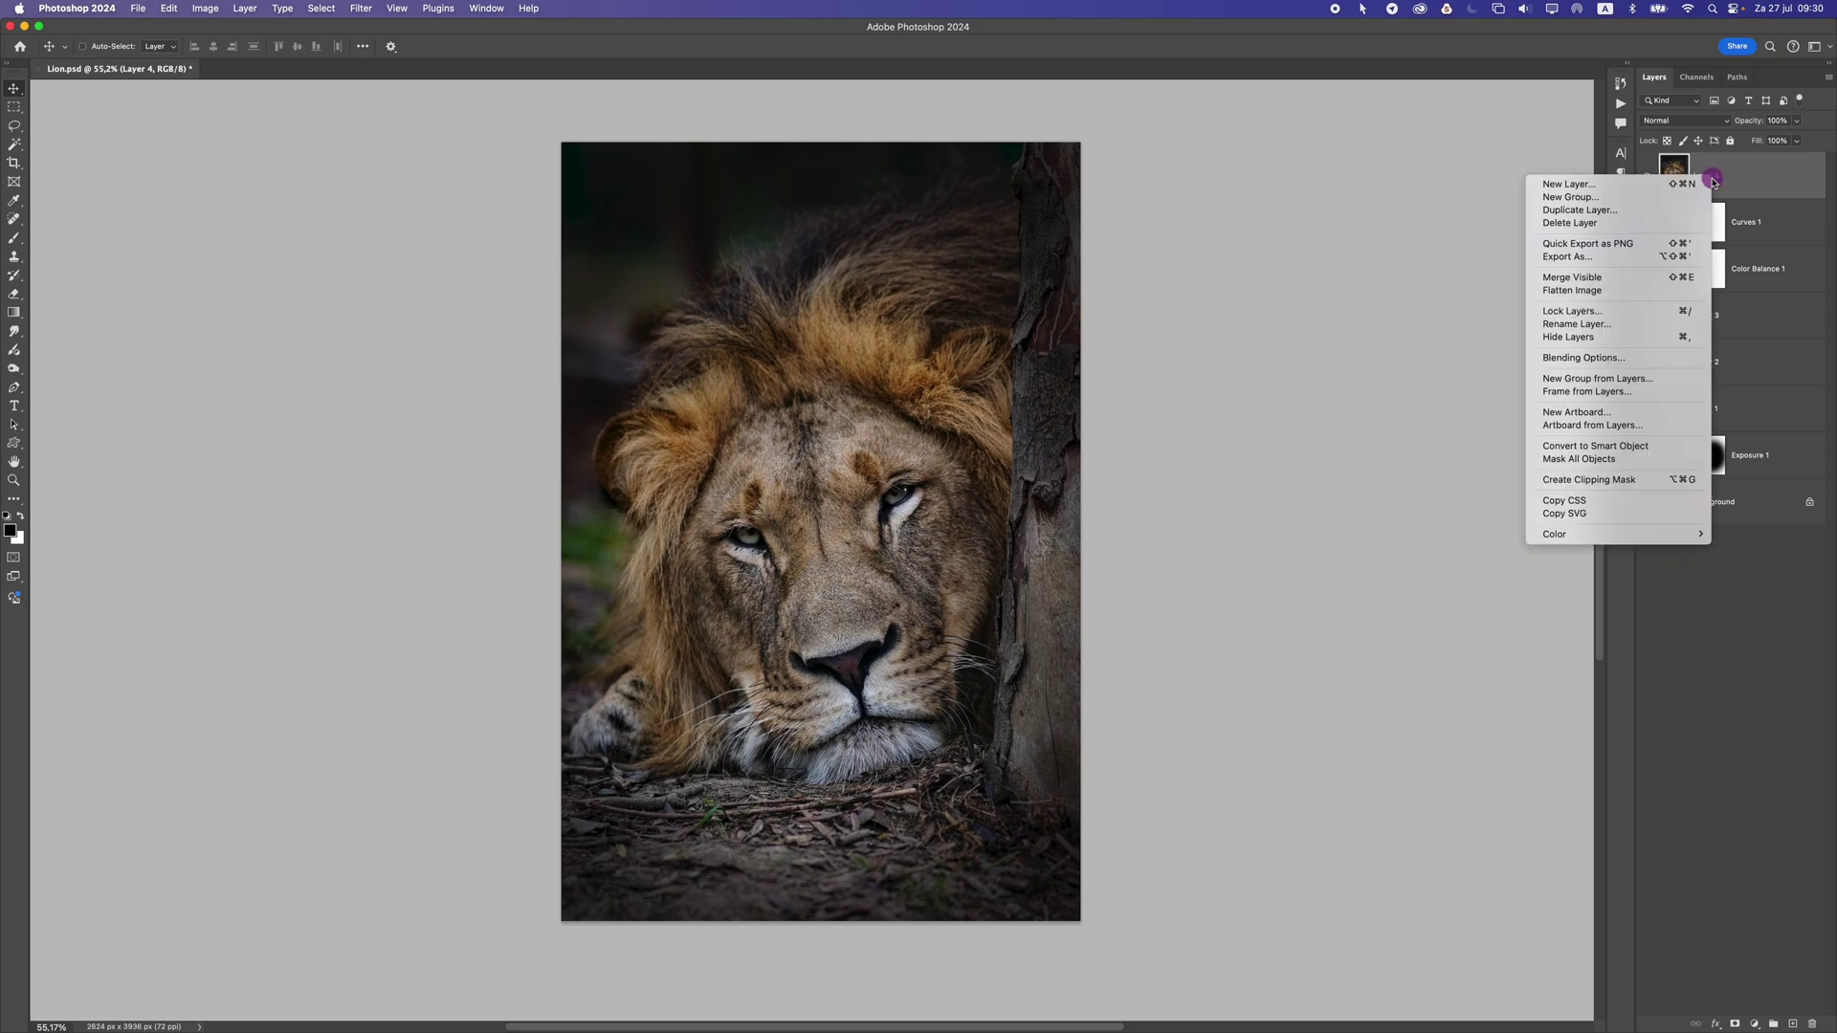
left_click(1550, 446)
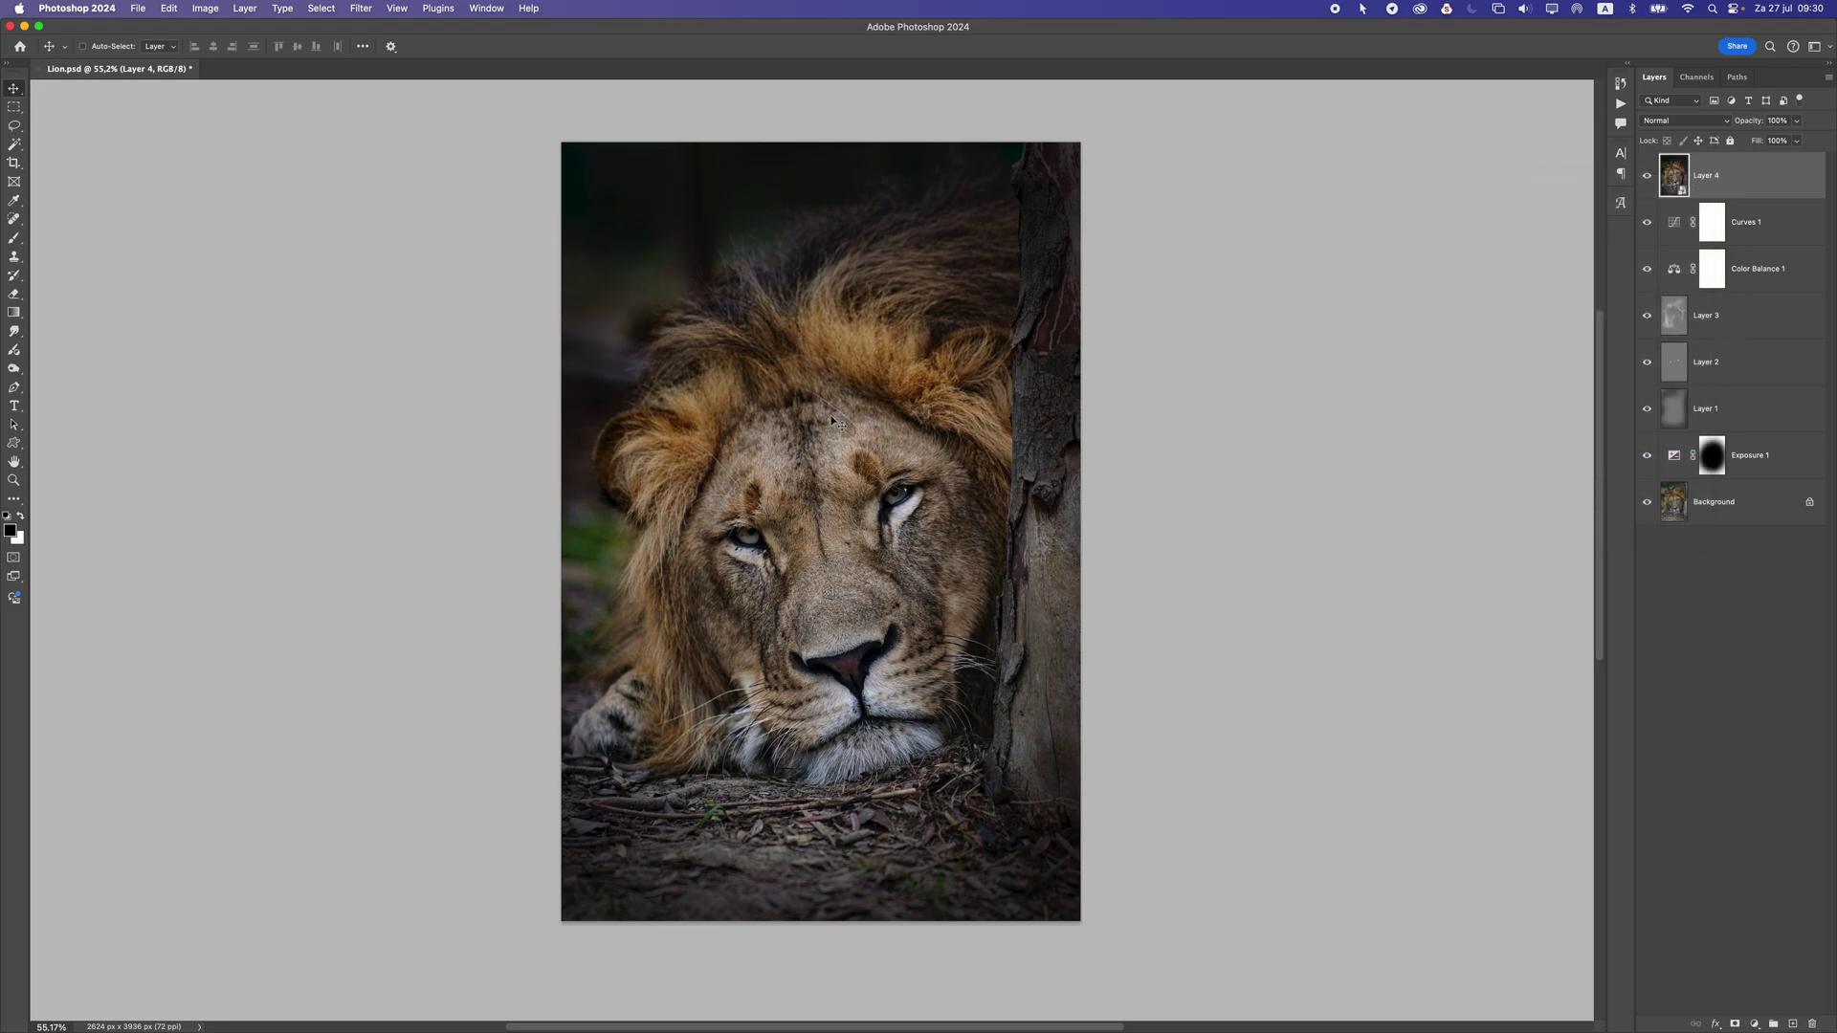
left_click_drag(839, 423, 911, 411)
- Apply the Camera Raw Filter to Layer 4 and set Exposure to +0.20 and Contrast to +8
left_click(252, 8)
mouse_move(370, 10)
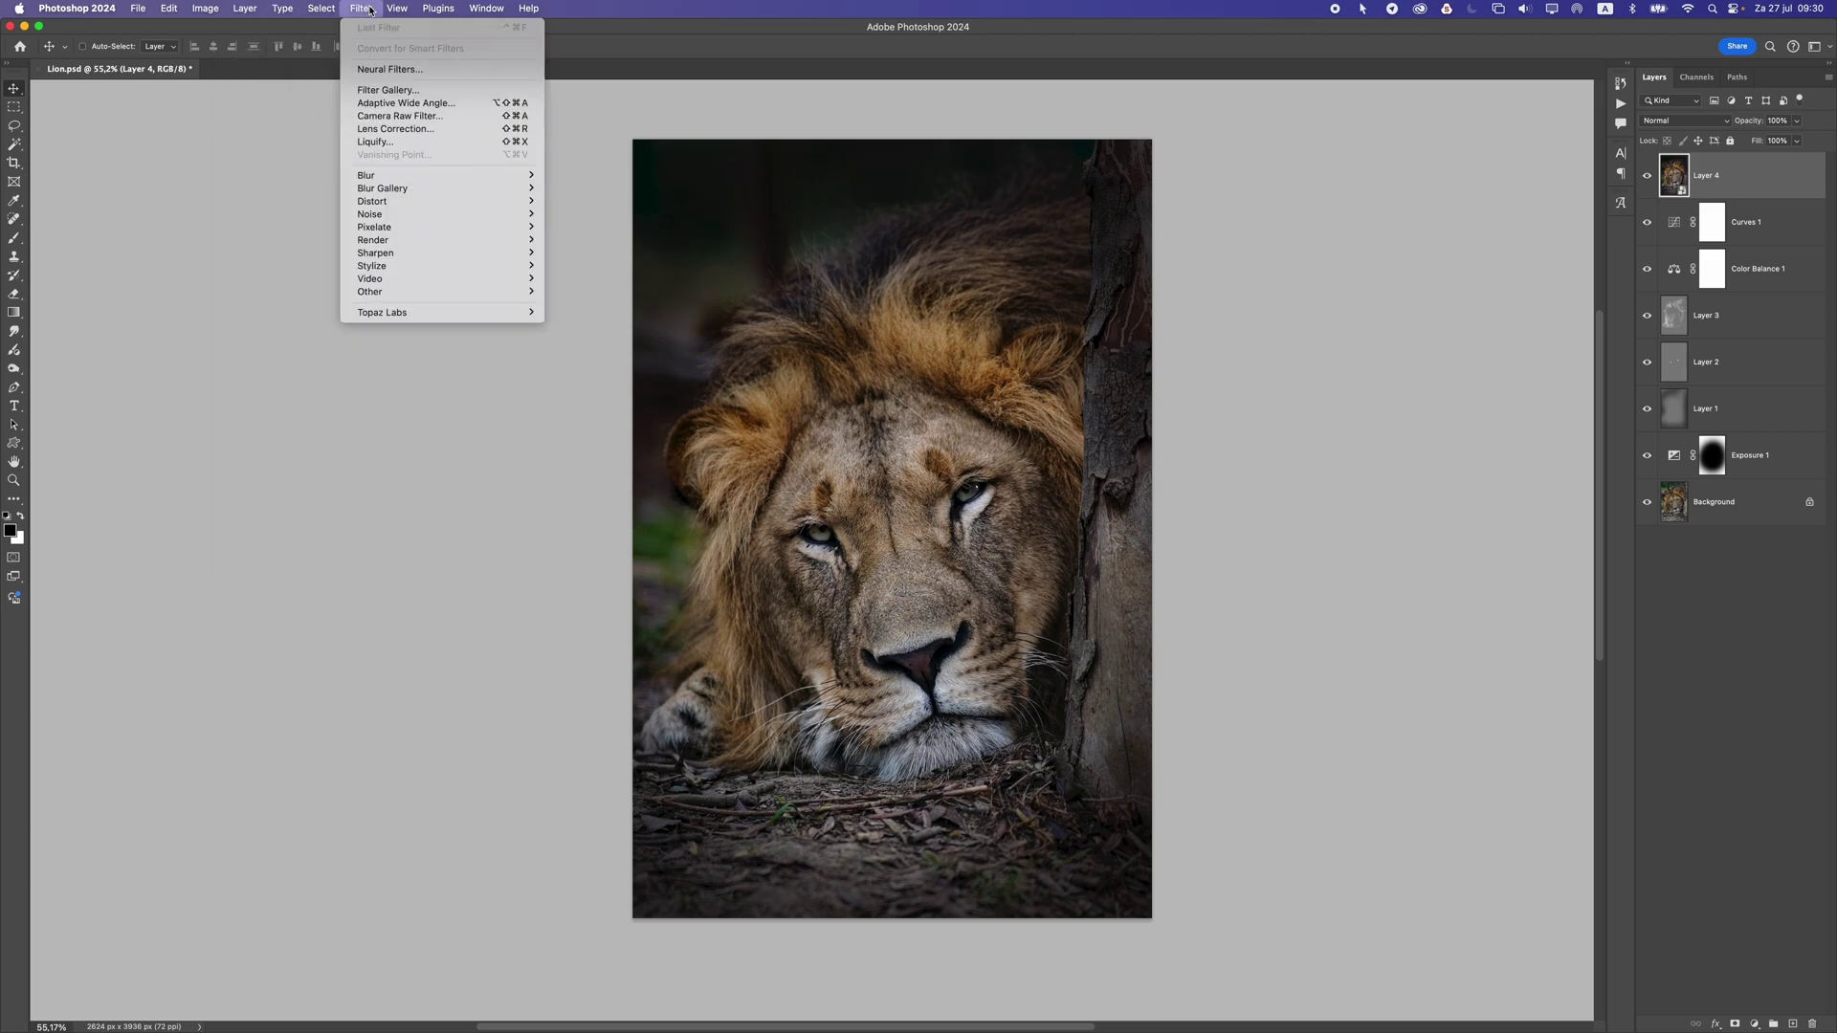
left_click(515, 119)
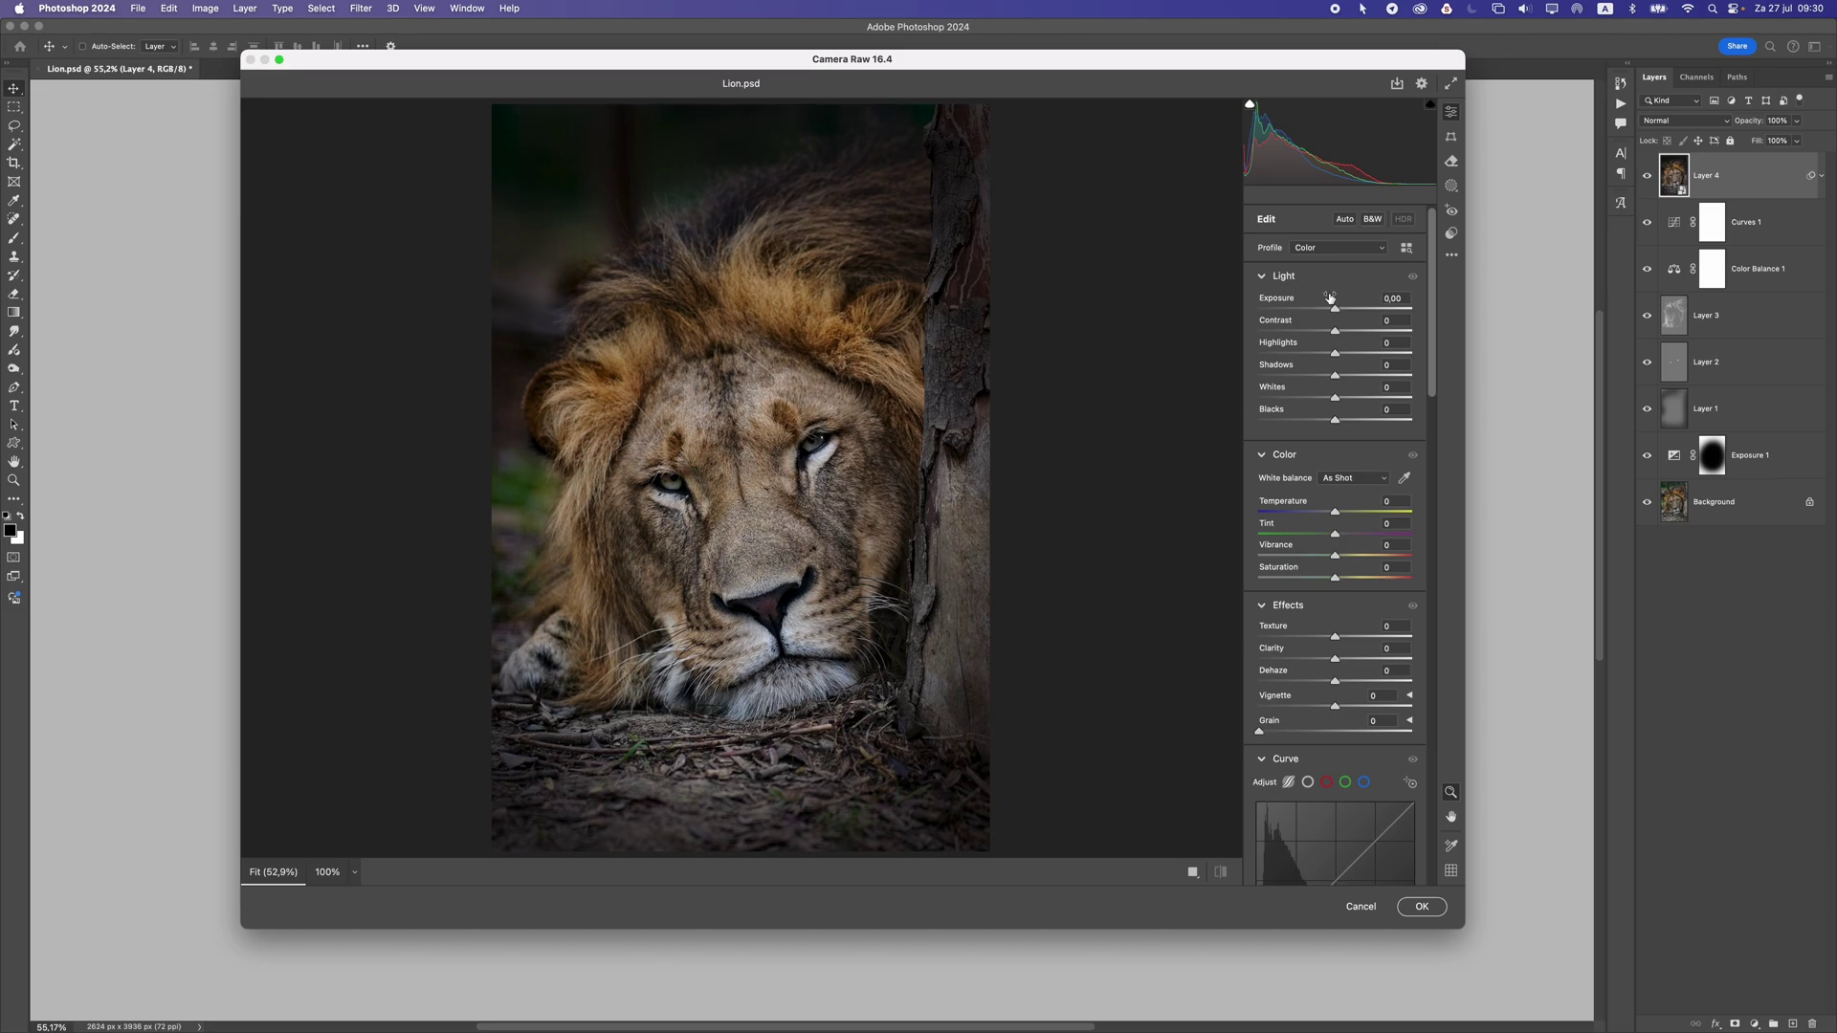
mouse_move(1339, 312)
left_mouse_down()
mouse_move(1341, 332)
mouse_move(1307, 331)
mouse_move(1344, 331)
left_mouse_up()
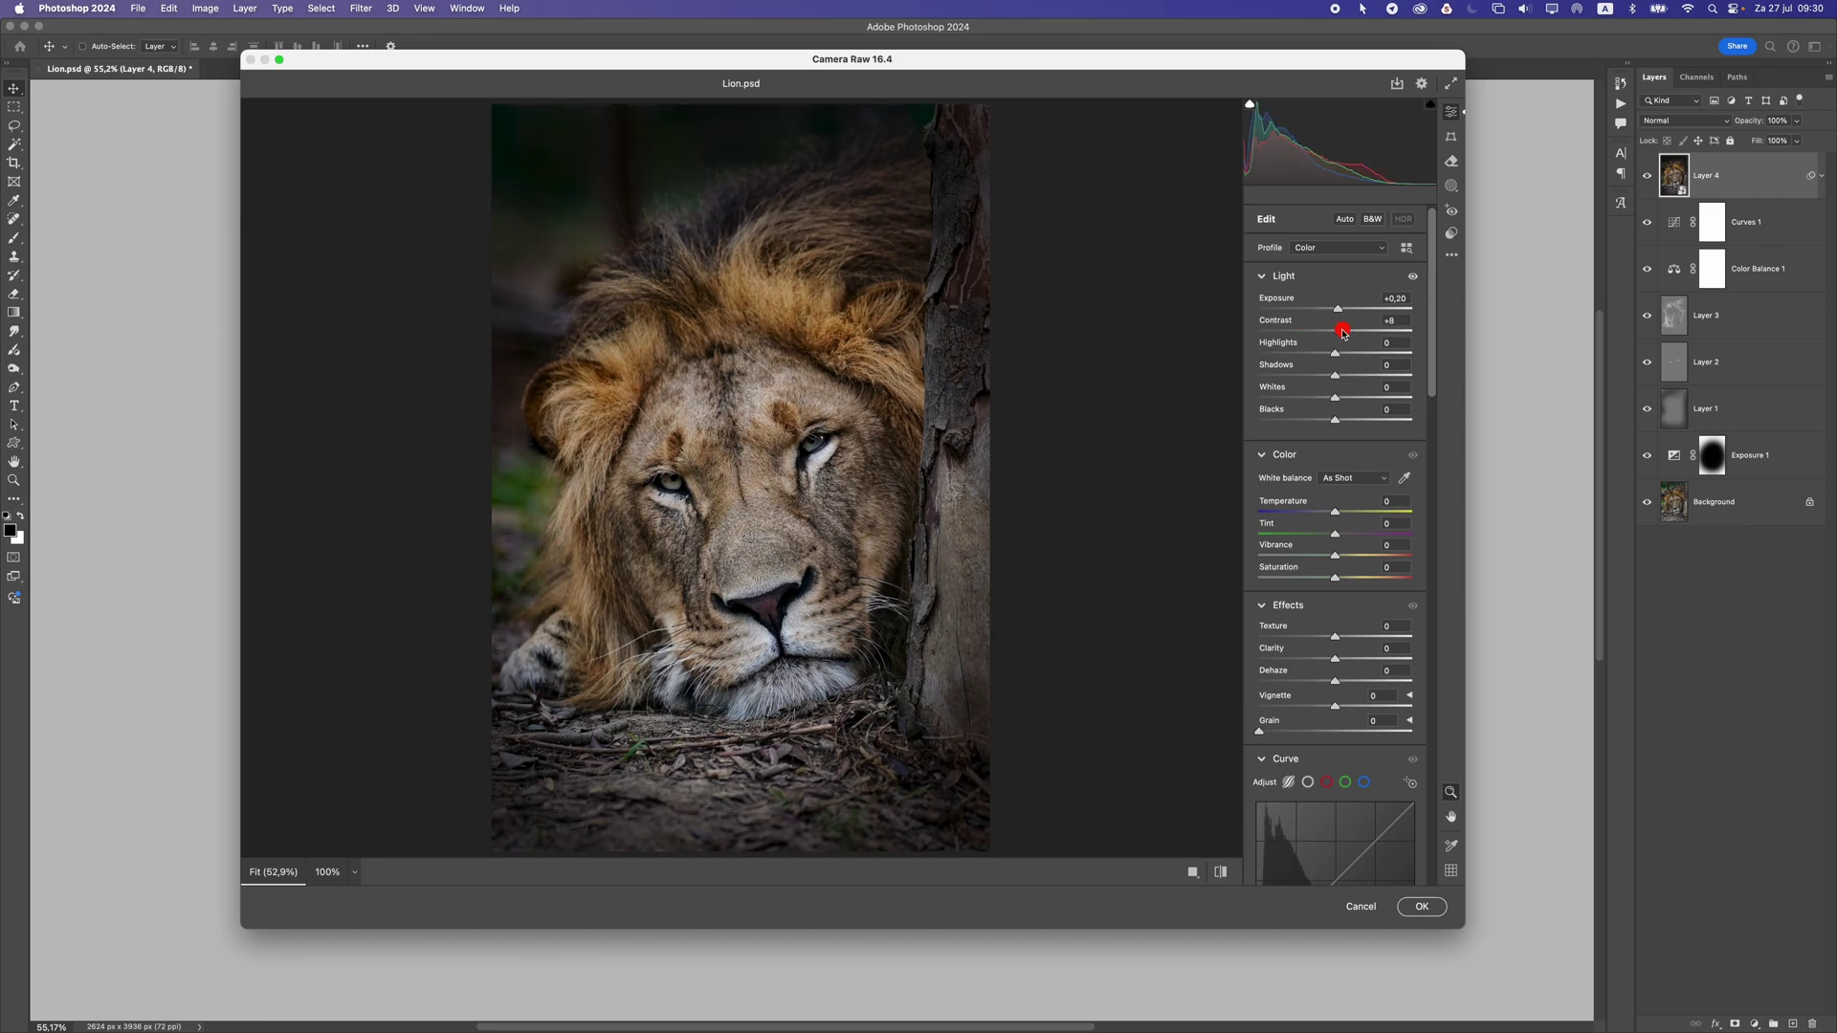
- Lower the Highlights slightly, raise the Shadows and Whites slightly, and fine-tune the Blacks
left_click_drag(1343, 332, 1328, 357)
mouse_move(1335, 356)
left_mouse_down()
mouse_move(1380, 355)
mouse_move(1335, 357)
left_mouse_up()
left_click_drag(1335, 374, 1343, 375)
left_click_drag(1341, 398, 1345, 400)
left_click_drag(1330, 426, 1341, 426)
left_click_drag(1336, 427, 1335, 426)
- Set the Effects Texture to -10 and Clarity to +3
left_click_drag(1429, 357, 1334, 426)
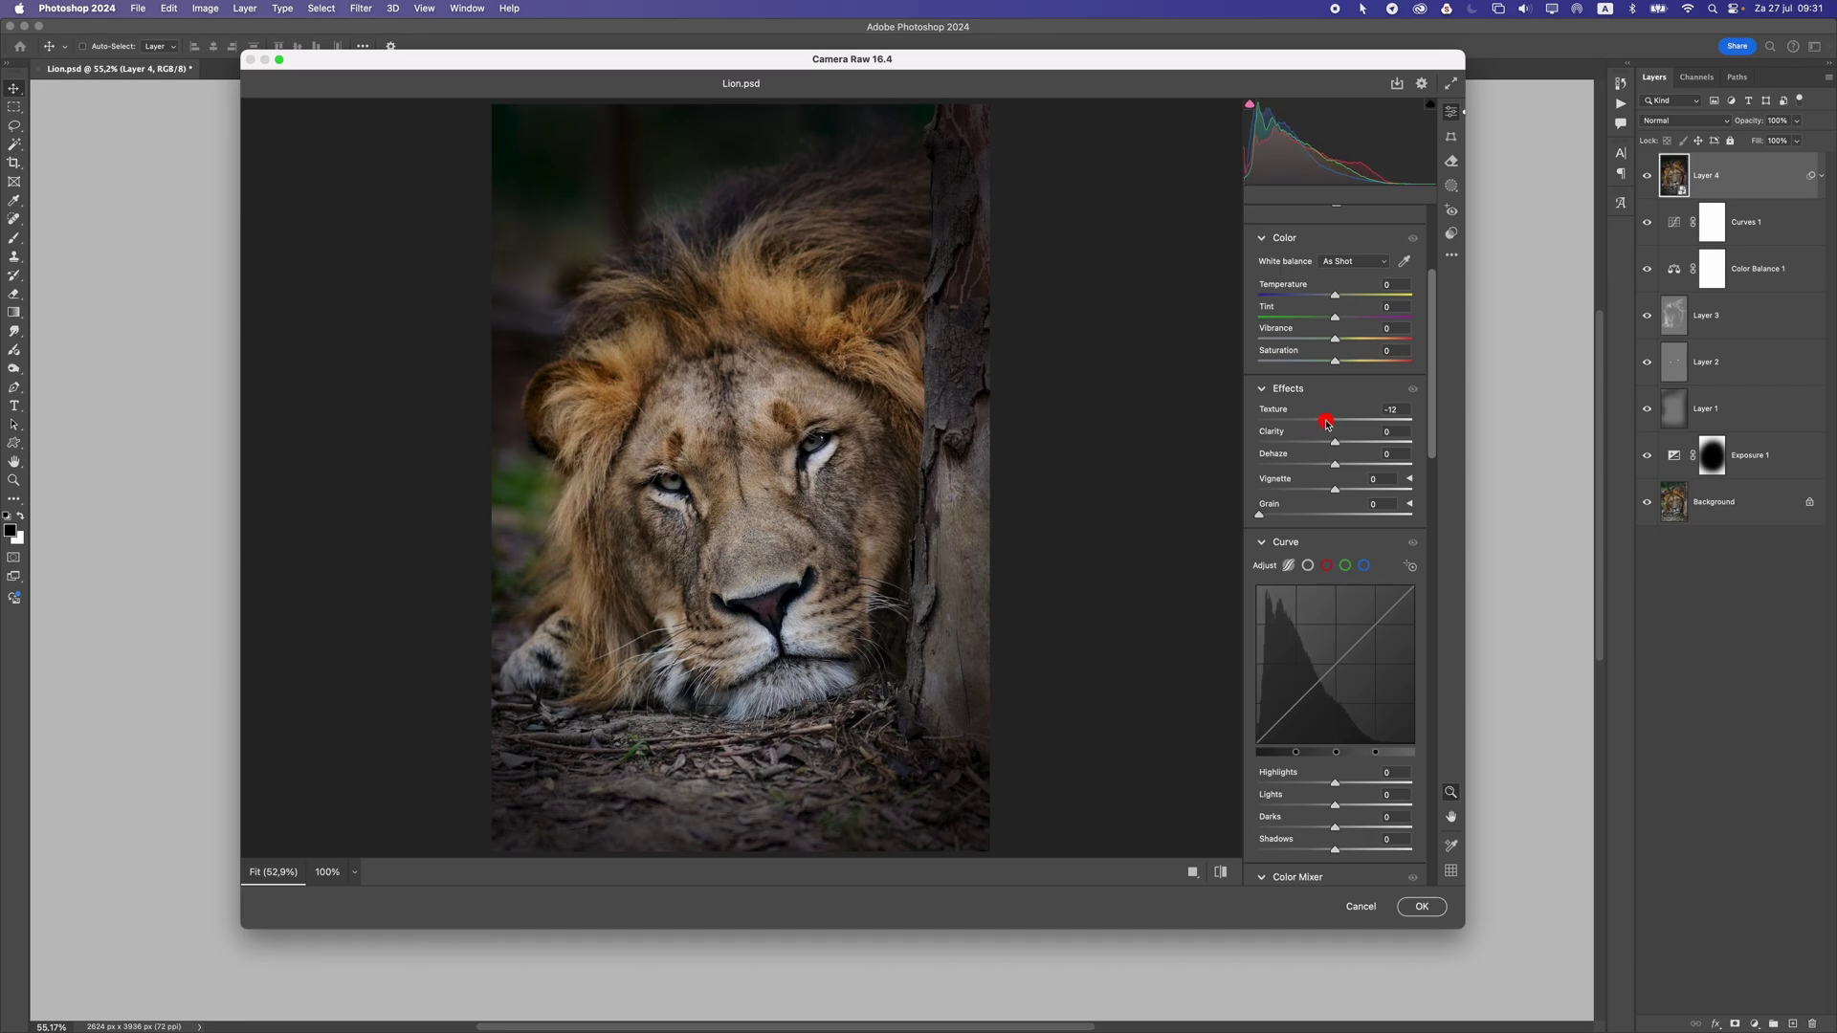
mouse_move(721, 429)
left_mouse_down()
mouse_move(827, 416)
mouse_move(711, 431)
left_mouse_up()
scroll(713, 431, "up", 2)
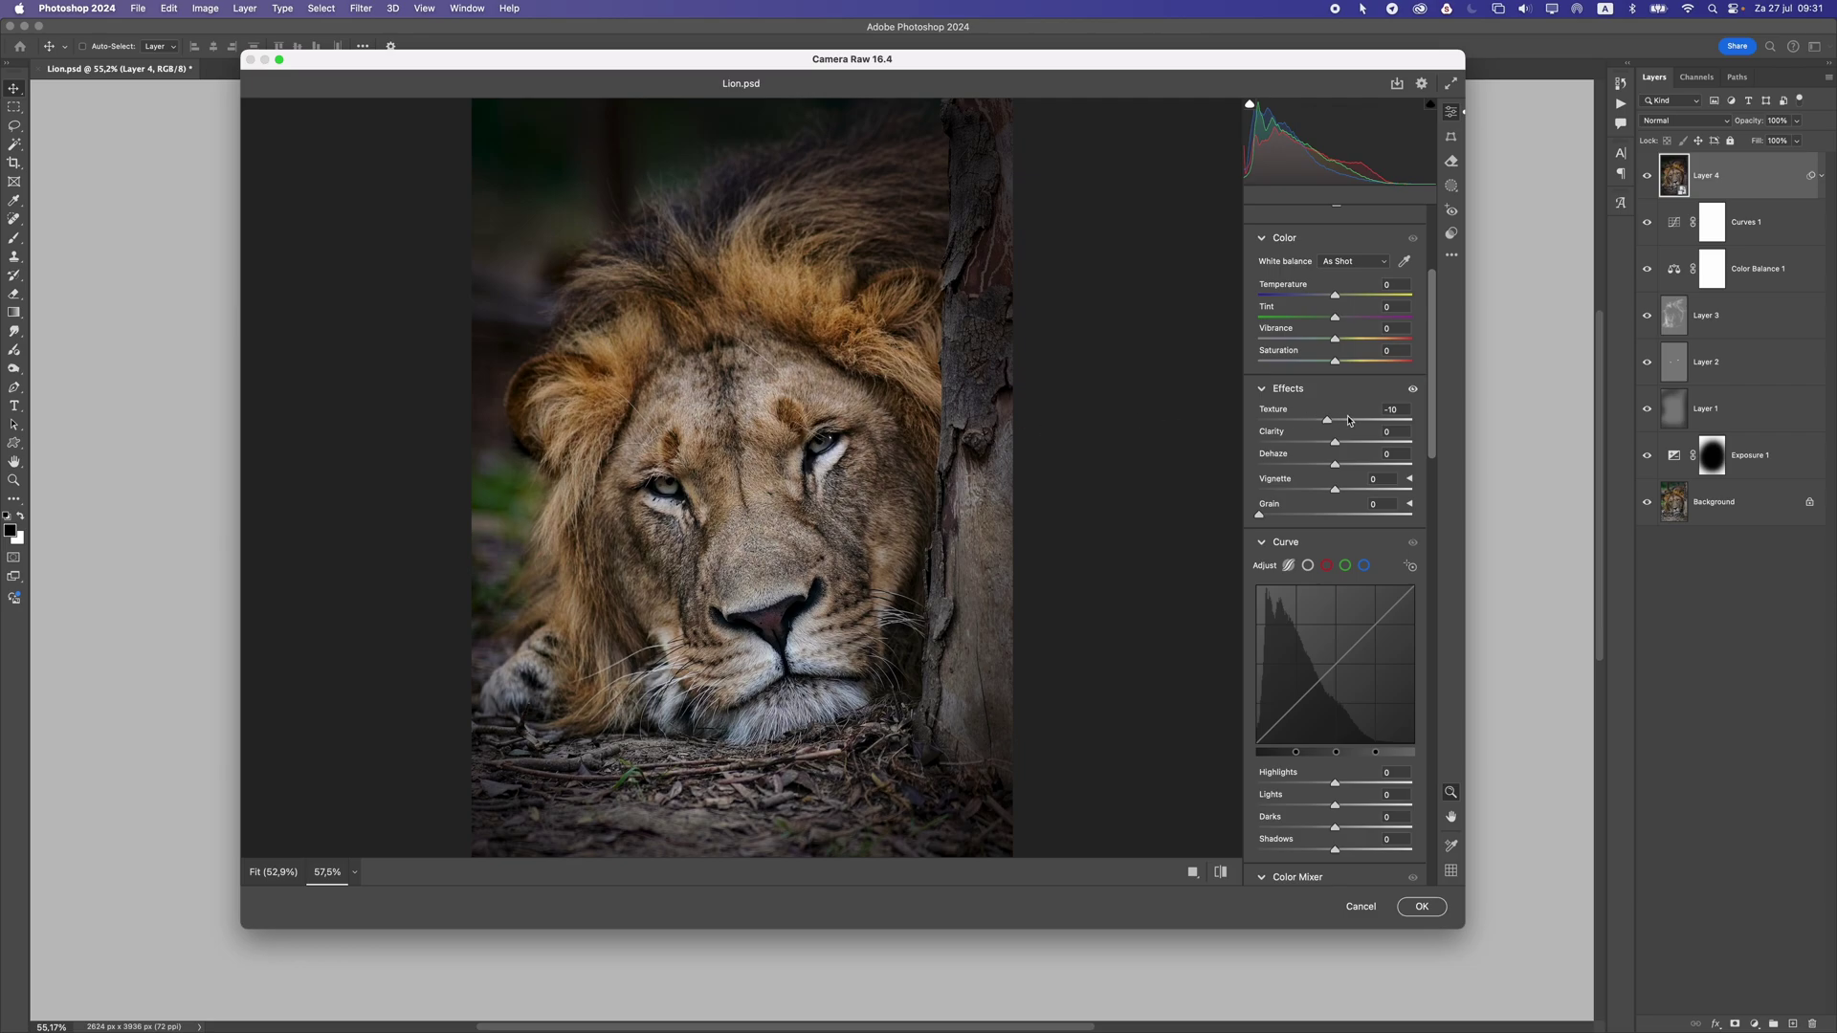
left_click_drag(1336, 445, 1342, 444)
left_click_drag(1425, 399, 1431, 418)
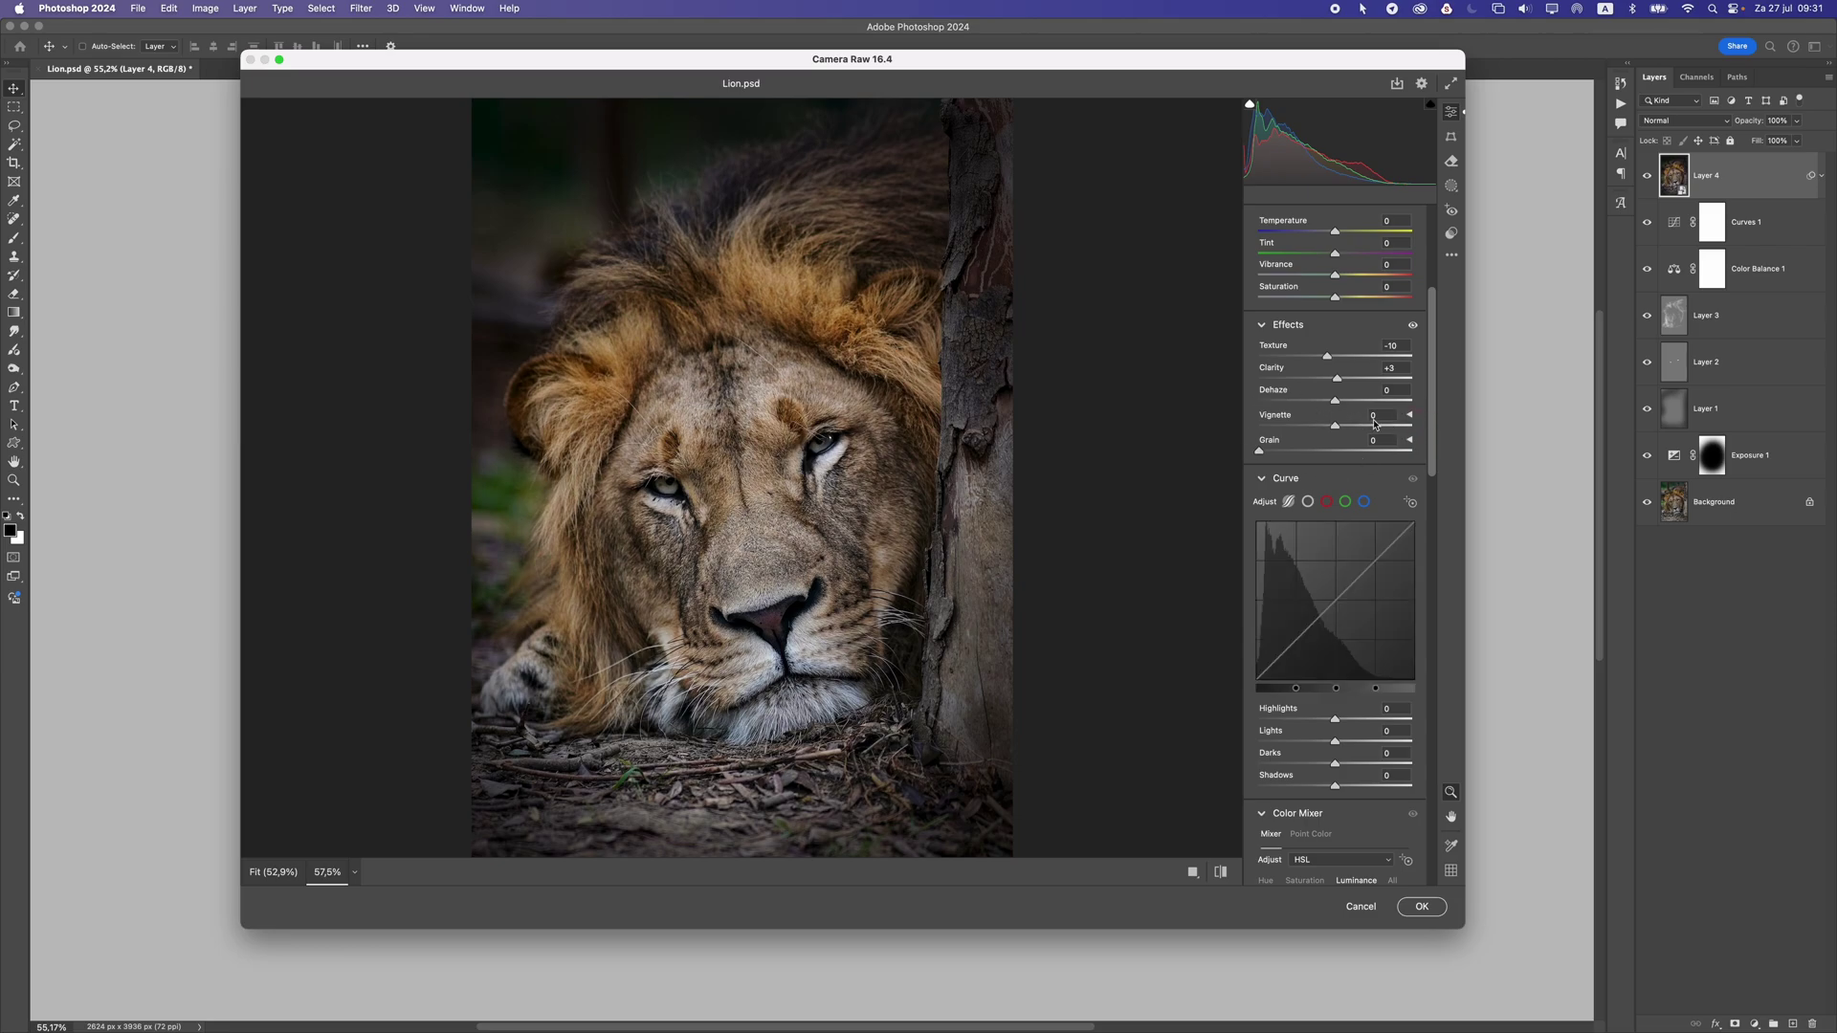
- Set the parametric curve's Highlights to +8, Lights to +3, Darks to +3 and Shadows to +8
left_click_drag(1431, 434, 1344, 496)
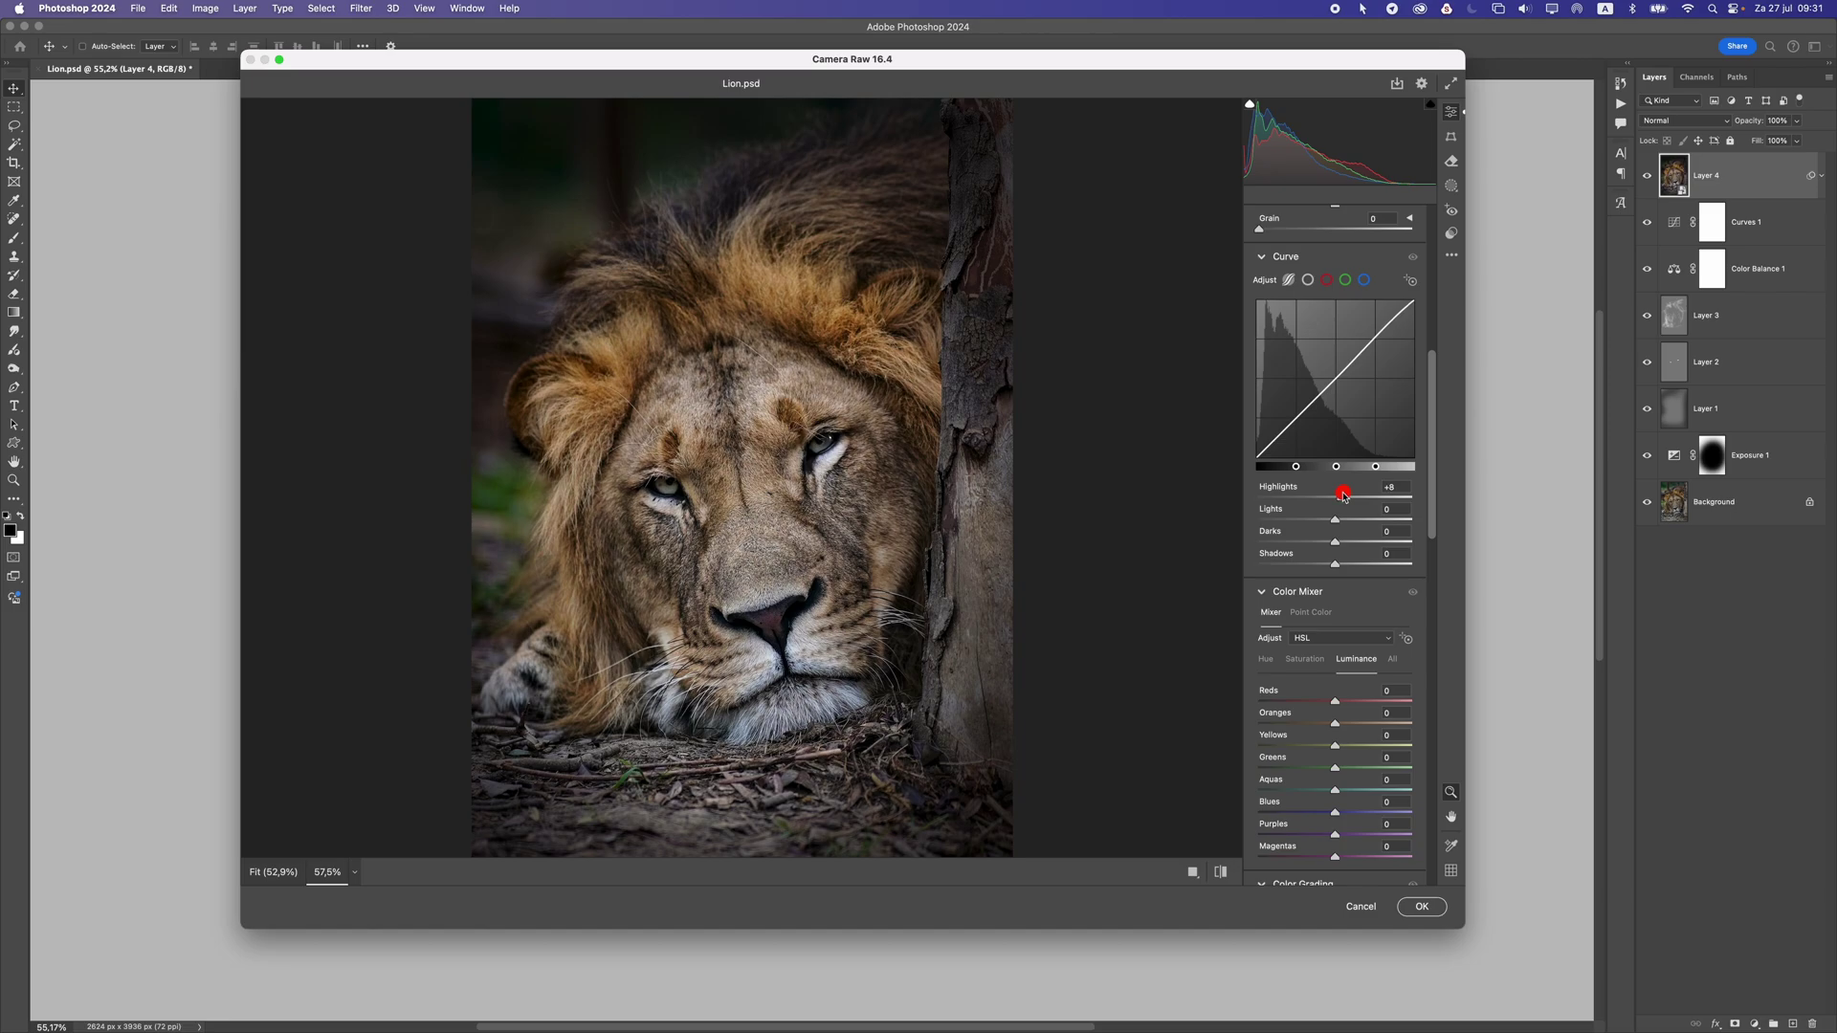
mouse_move(877, 498)
left_mouse_down()
mouse_move(767, 500)
mouse_move(853, 496)
left_mouse_up()
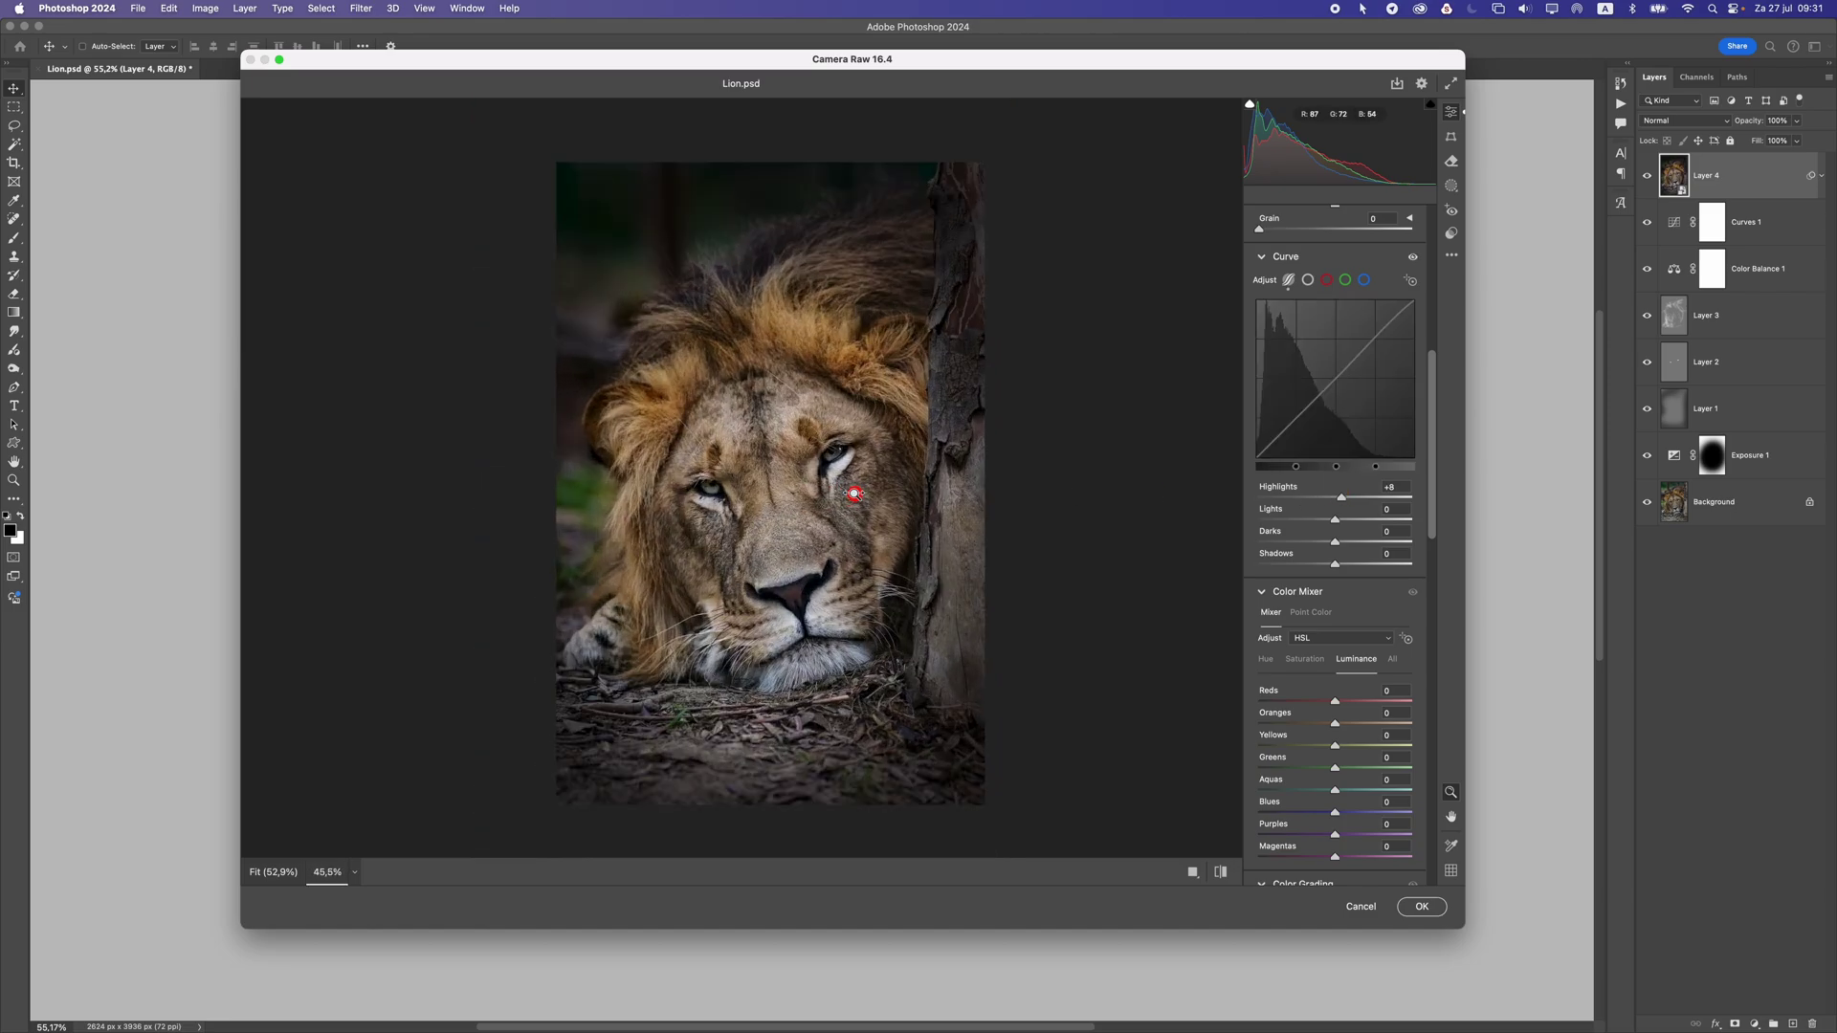
mouse_move(1338, 521)
left_mouse_down()
mouse_move(1353, 521)
mouse_move(1320, 521)
mouse_move(1339, 523)
left_mouse_up()
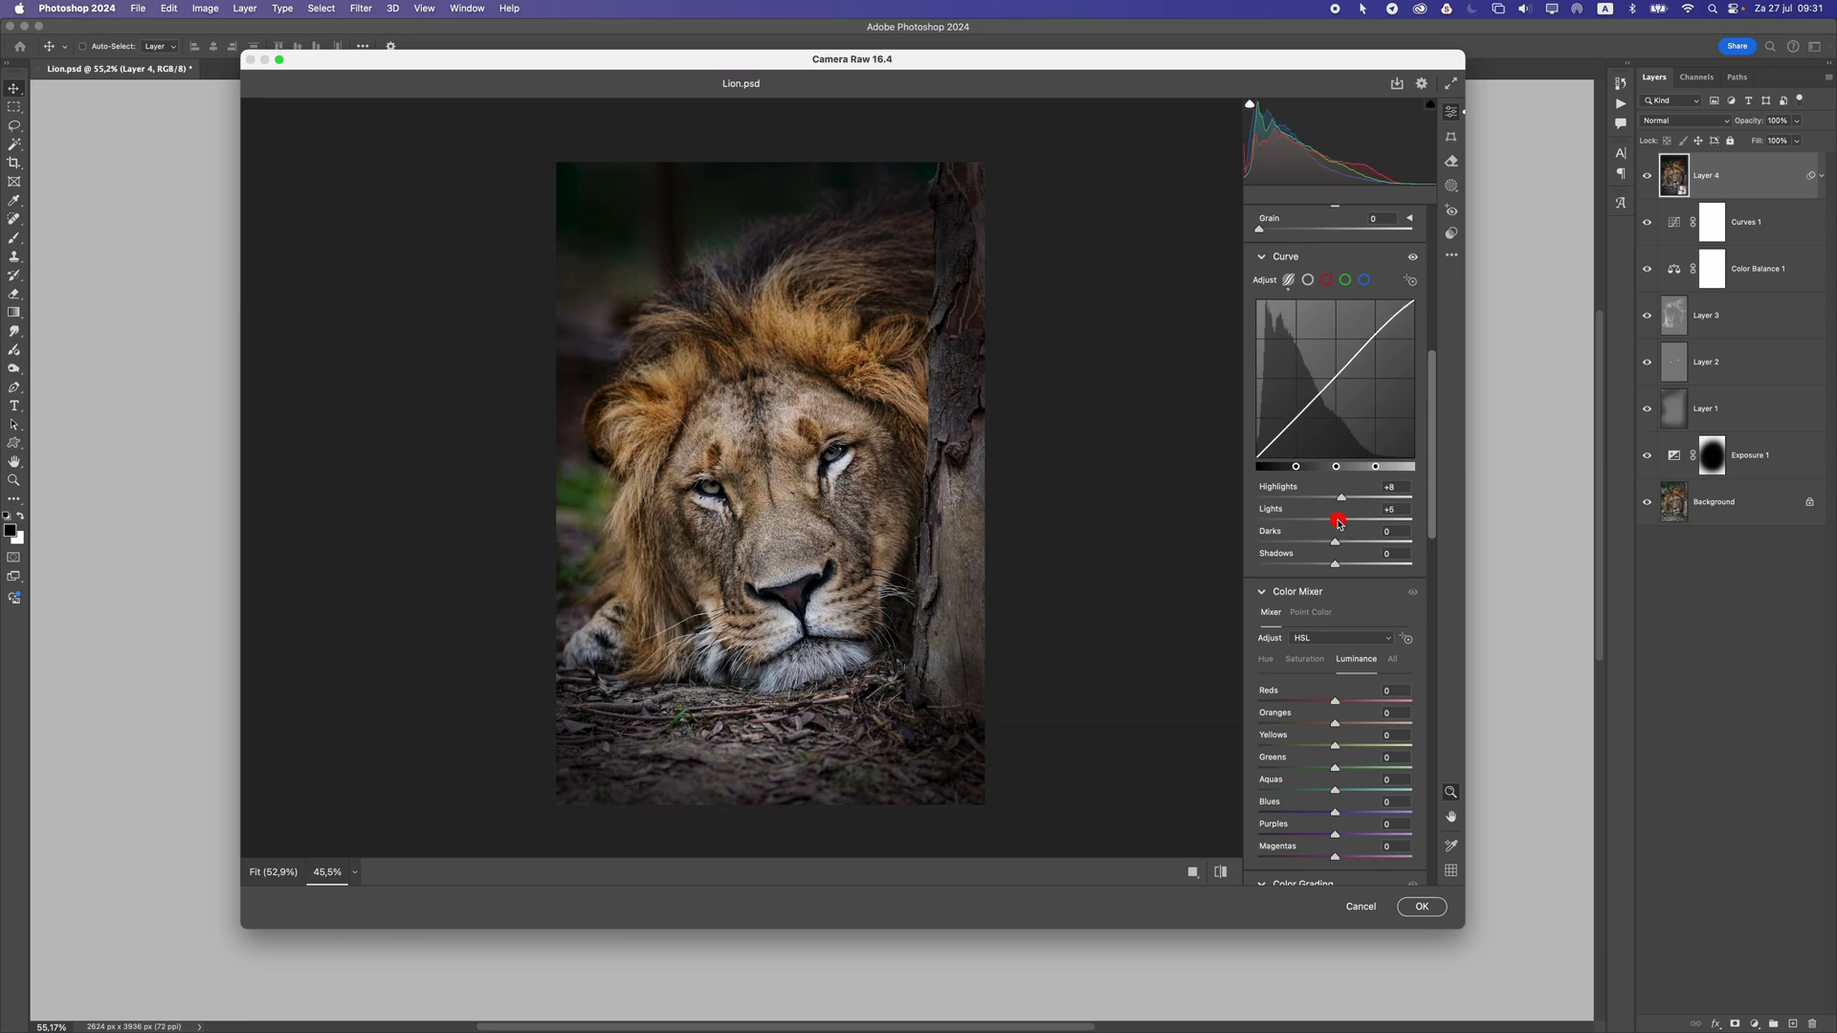
left_click_drag(1338, 524, 1337, 568)
scroll(986, 531, "up", 3)
scroll(985, 531, "down", 3)
scroll(734, 501, "up", 1)
scroll(734, 500, "down", 5)
scroll(734, 500, "up", 3)
left_click_drag(820, 489, 1177, 556)
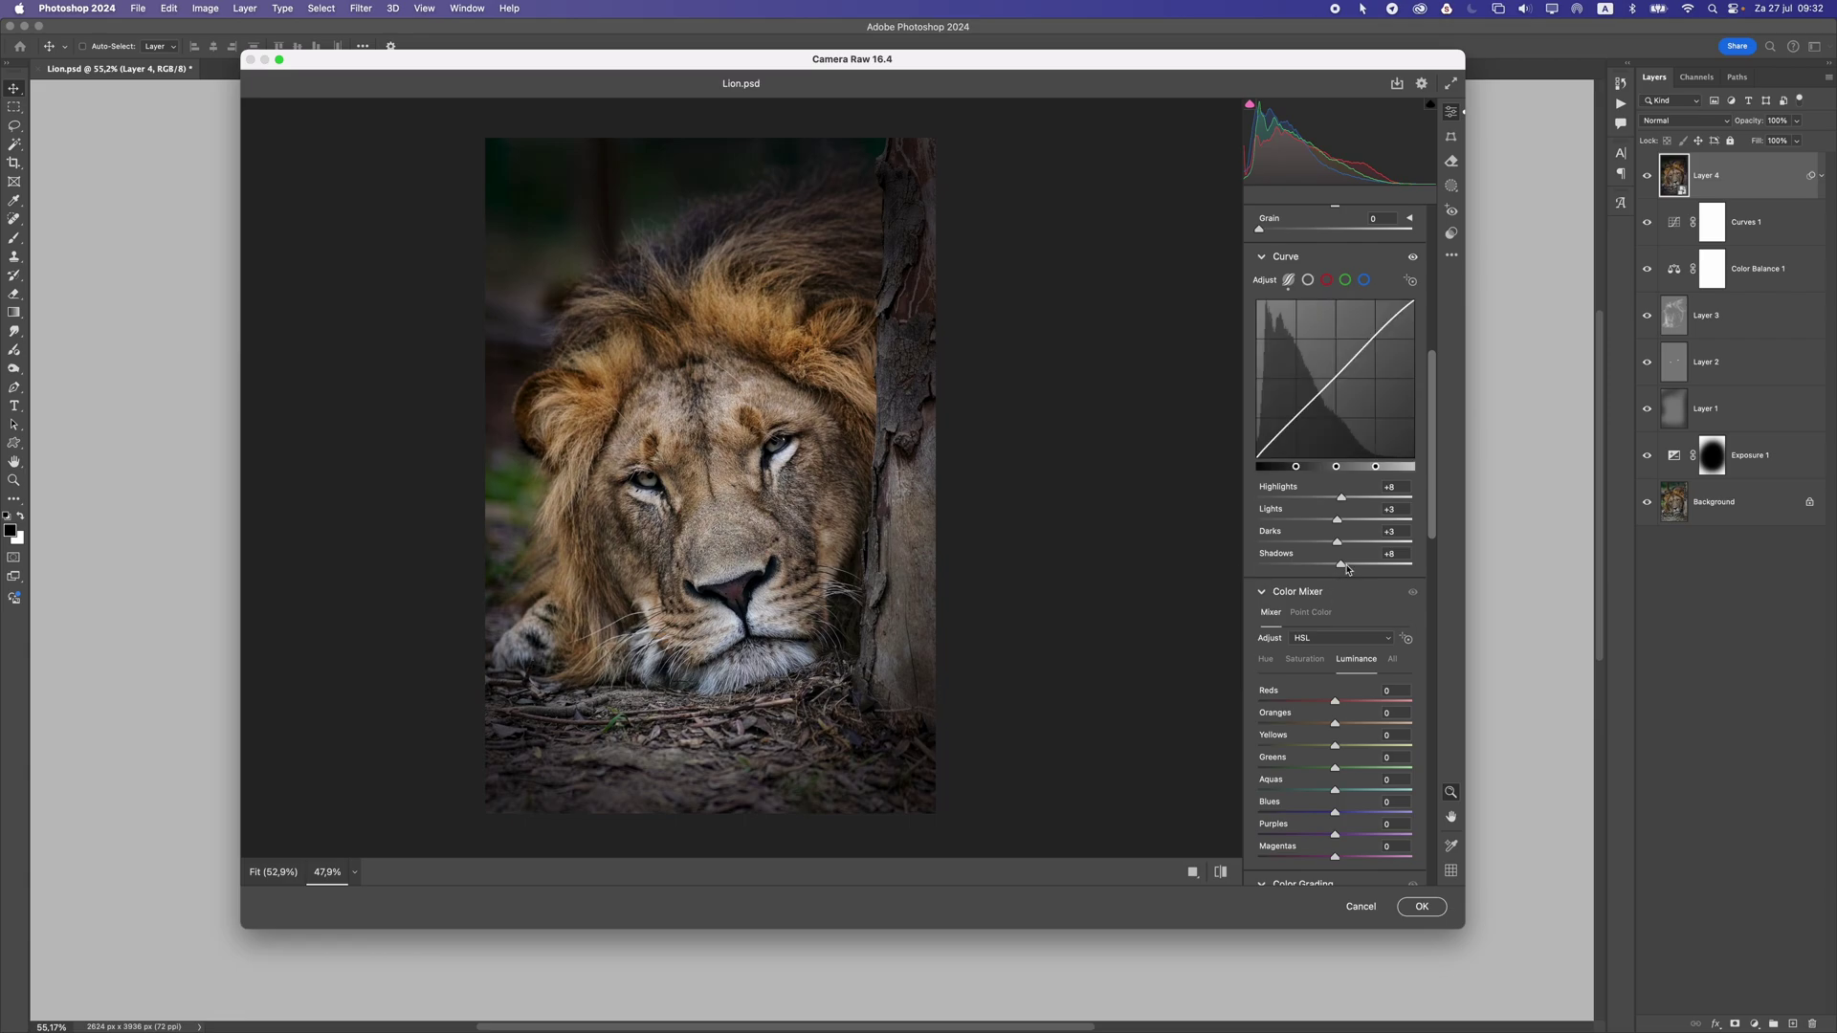
- Try shifting the Oranges in the Color Mixer, undo the changes and switch to the Hue adjustments
left_click_drag(1434, 525, 1539, 569)
key("super+z")
mouse_move(1335, 597)
left_mouse_down()
mouse_move(1456, 587)
mouse_move(1257, 594)
mouse_move(1394, 592)
mouse_move(1329, 571)
mouse_move(1420, 572)
mouse_move(1258, 573)
mouse_move(1403, 593)
mouse_move(1292, 597)
mouse_move(1321, 596)
left_mouse_up()
double_click(1394, 594)
left_click(1266, 539)
key("super+z")
double_click(1302, 597)
double_click(1340, 600)
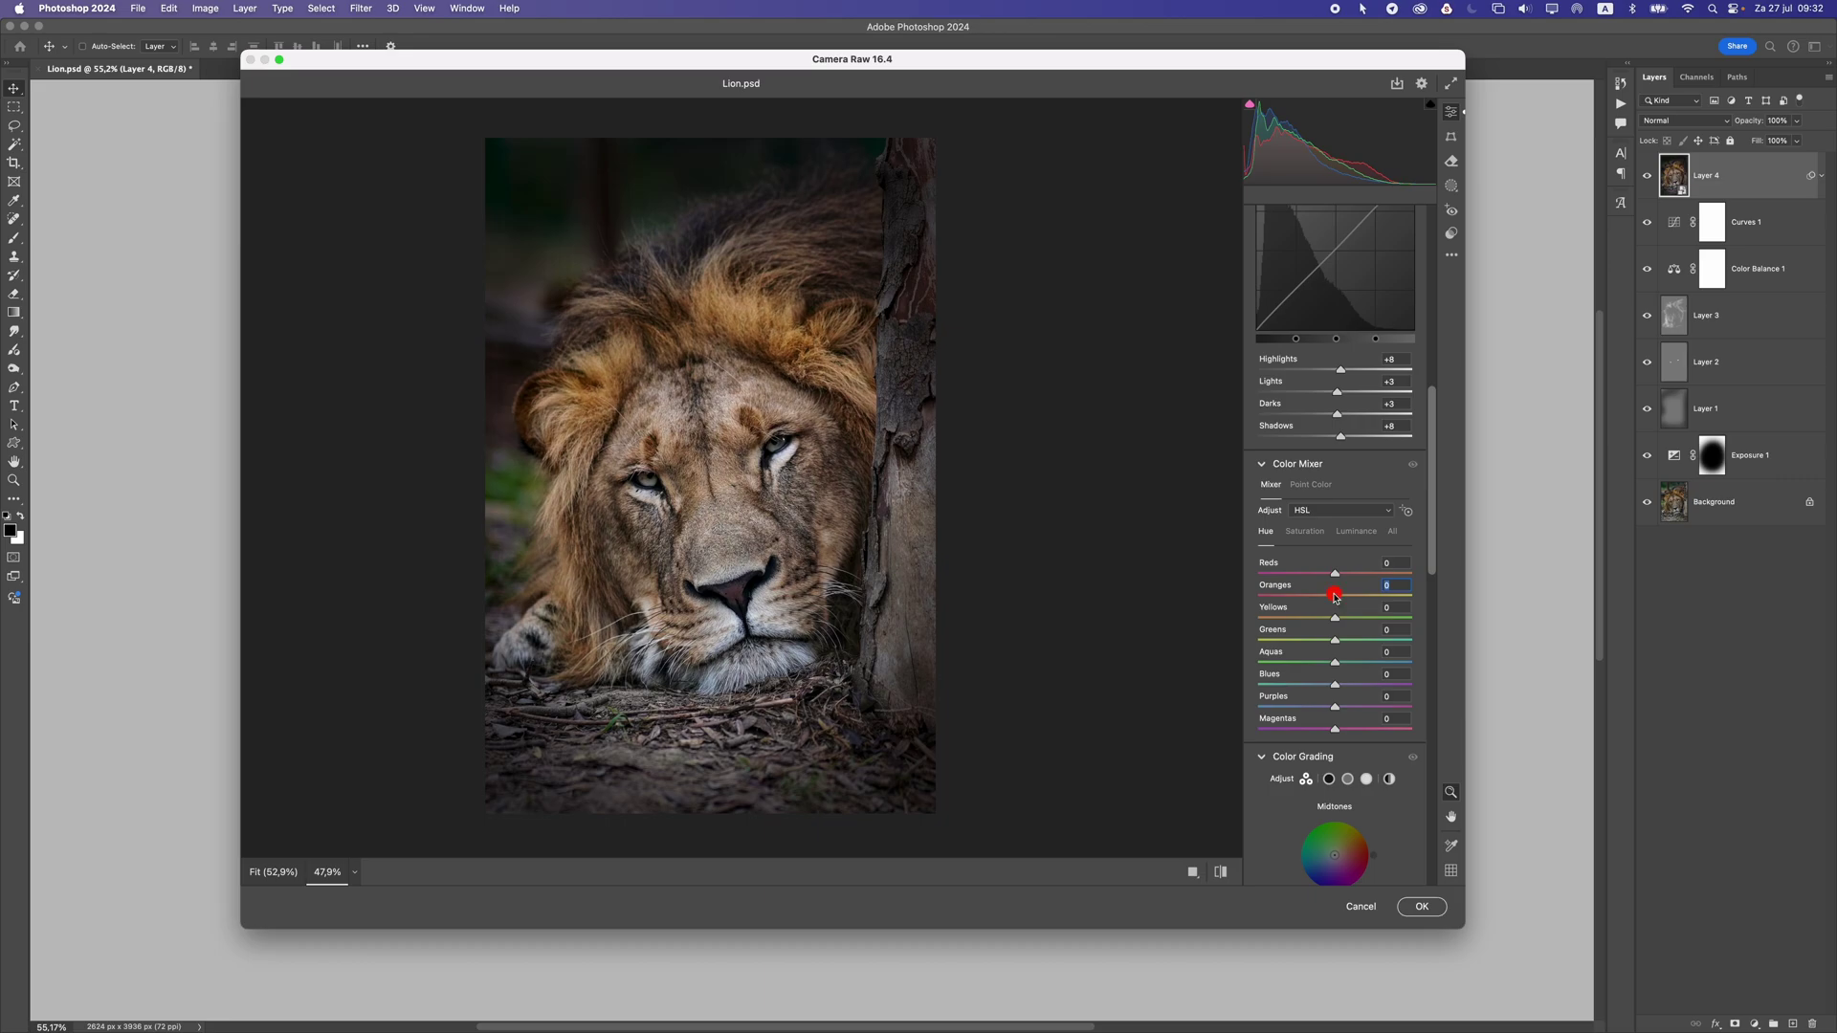
- Try several Oranges hue shifts in the Color Mixer, including +10 and -15, checking the photo each time
mouse_move(1057, 559)
left_mouse_down()
mouse_move(942, 554)
mouse_move(1035, 559)
left_mouse_up()
left_click_drag(1329, 596, 1259, 595)
scroll(1034, 553, "down", 2)
scroll(1034, 553, "up", 3)
key("super+z")
left_click_drag(1350, 598, 1342, 596)
scroll(1033, 571, "down", 3)
scroll(1001, 570, "up", 3)
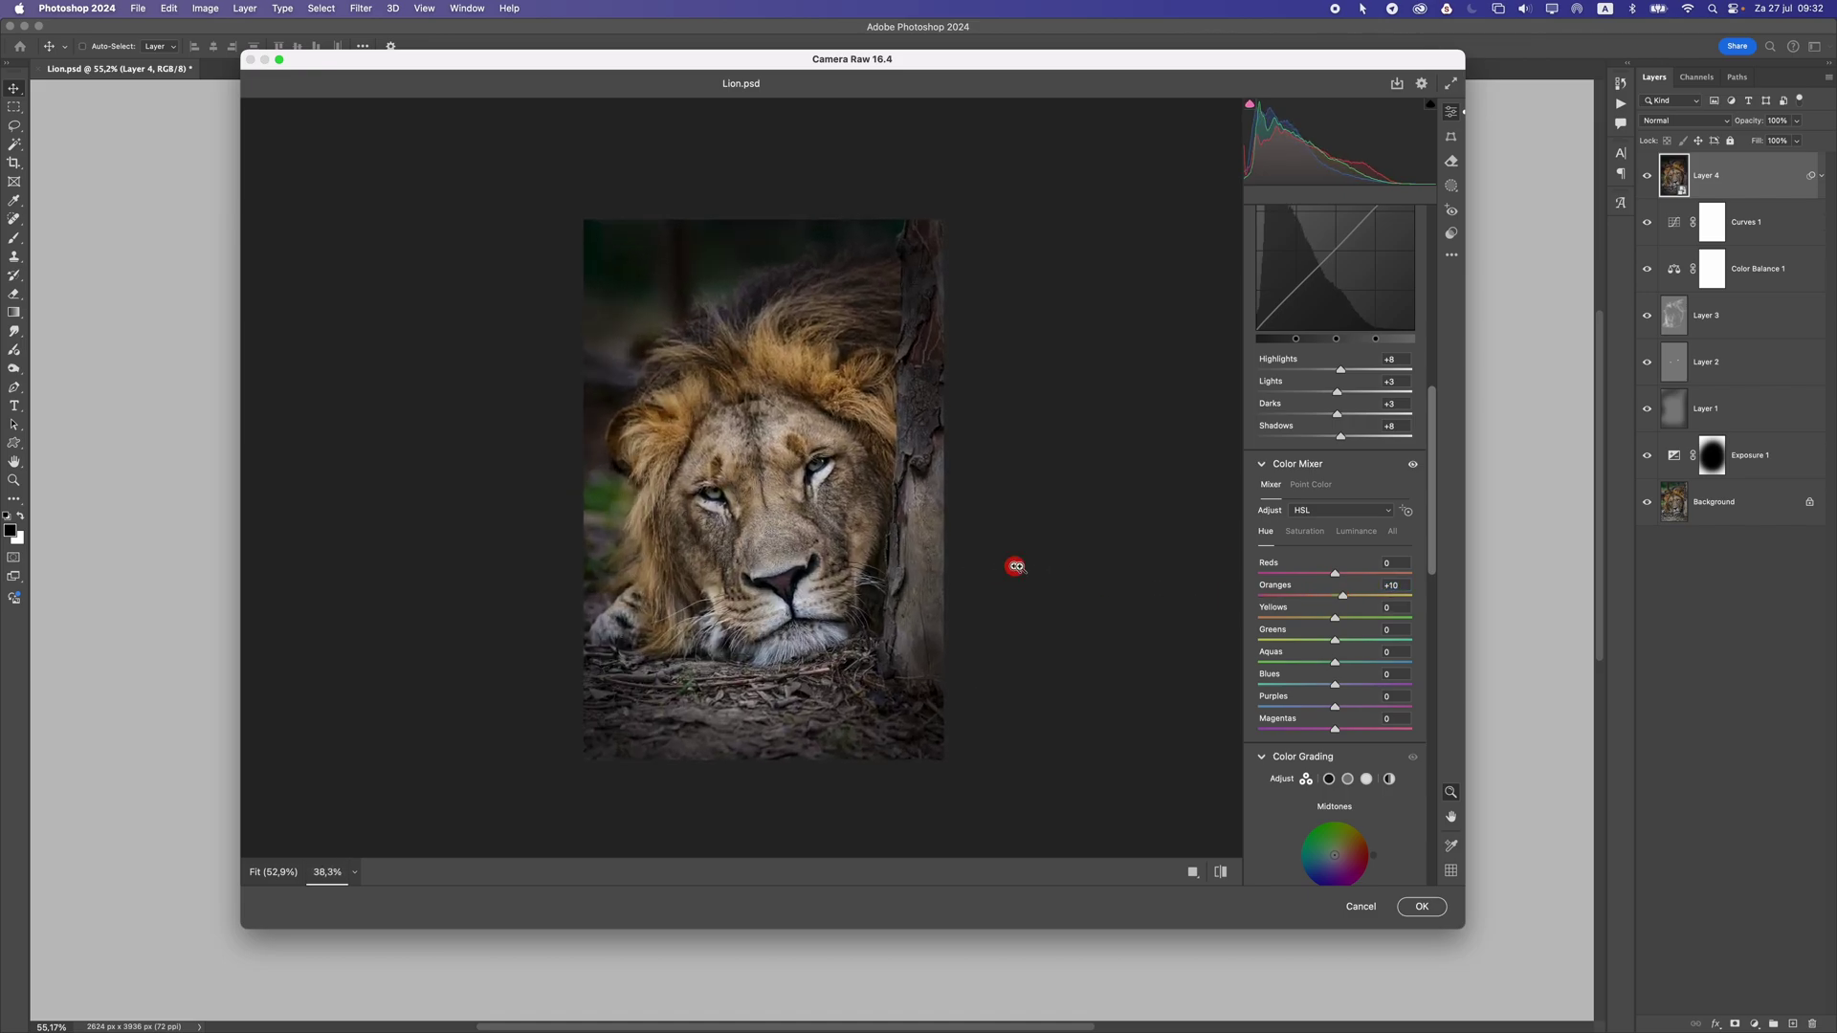
left_click_drag(1341, 596, 1323, 600)
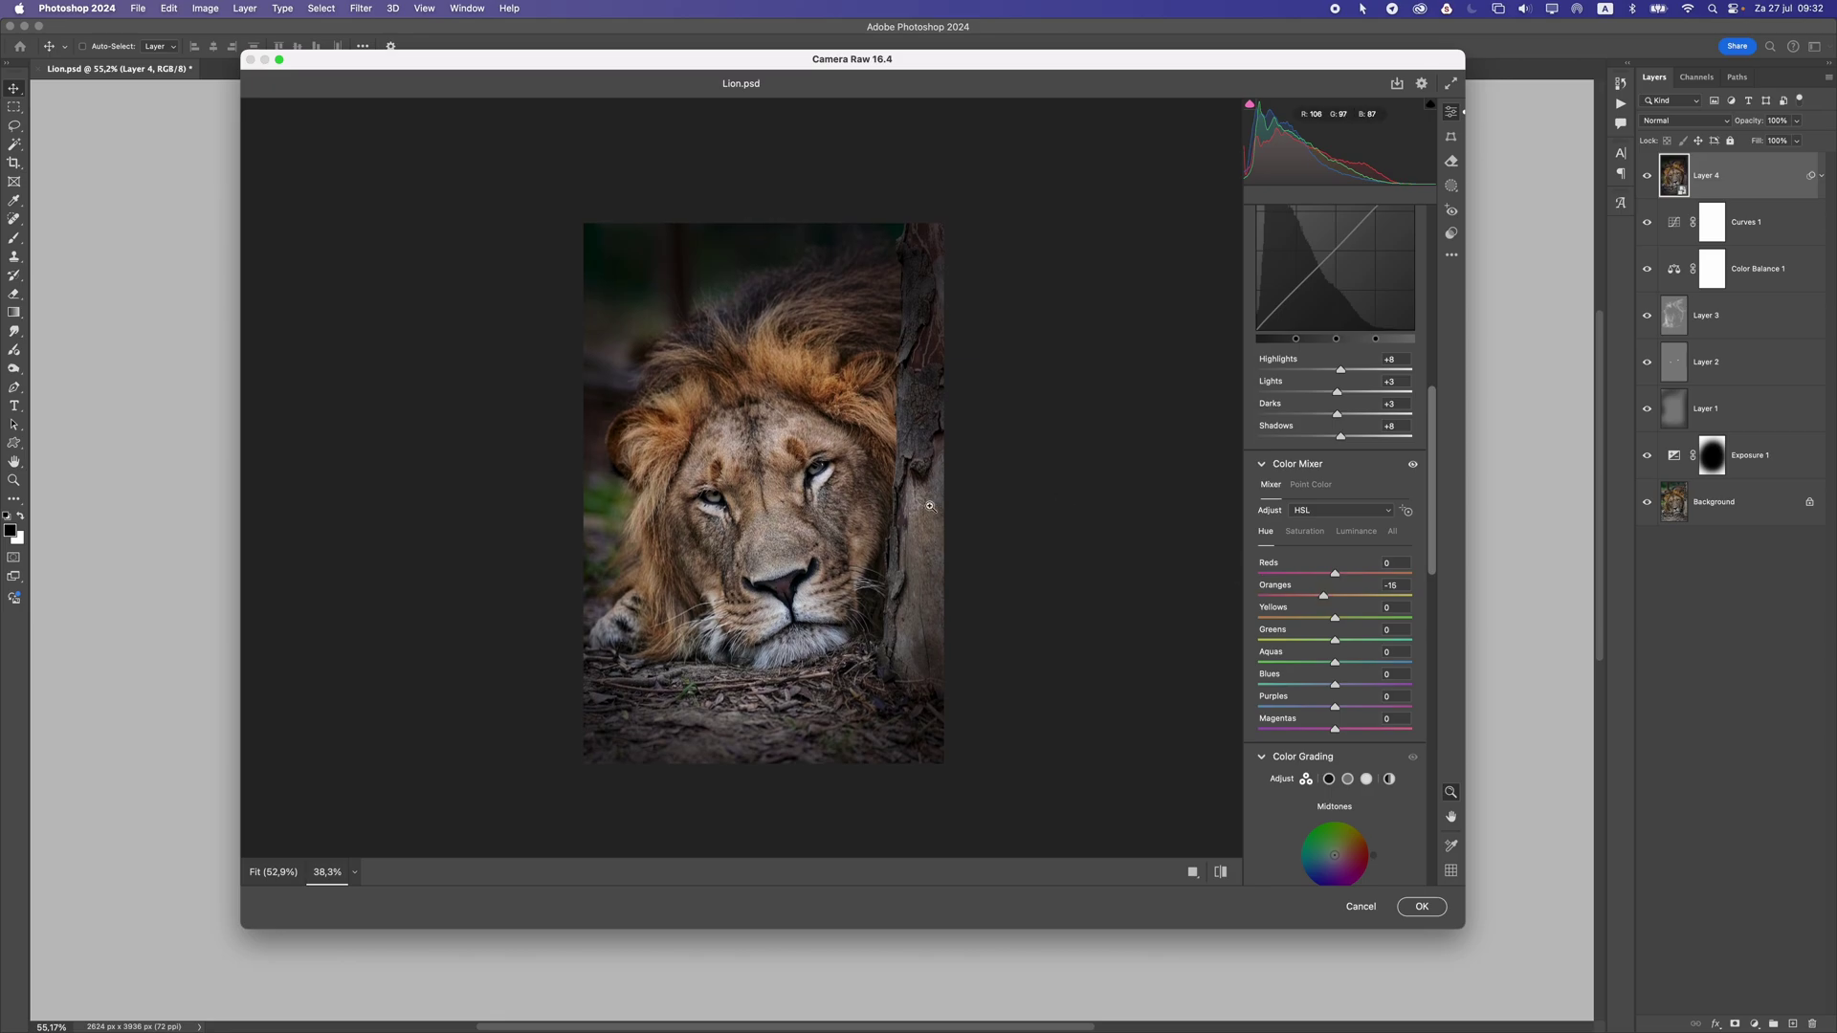
- Set the Color Mixer's Oranges hue to -3 and its Yellows hue to +3
left_click_drag(1324, 596, 1337, 592)
scroll(842, 543, "down", 8)
scroll(861, 544, "up", 7)
left_click_drag(1326, 595, 1334, 595)
scroll(910, 498, "down", 5)
scroll(910, 499, "up", 5)
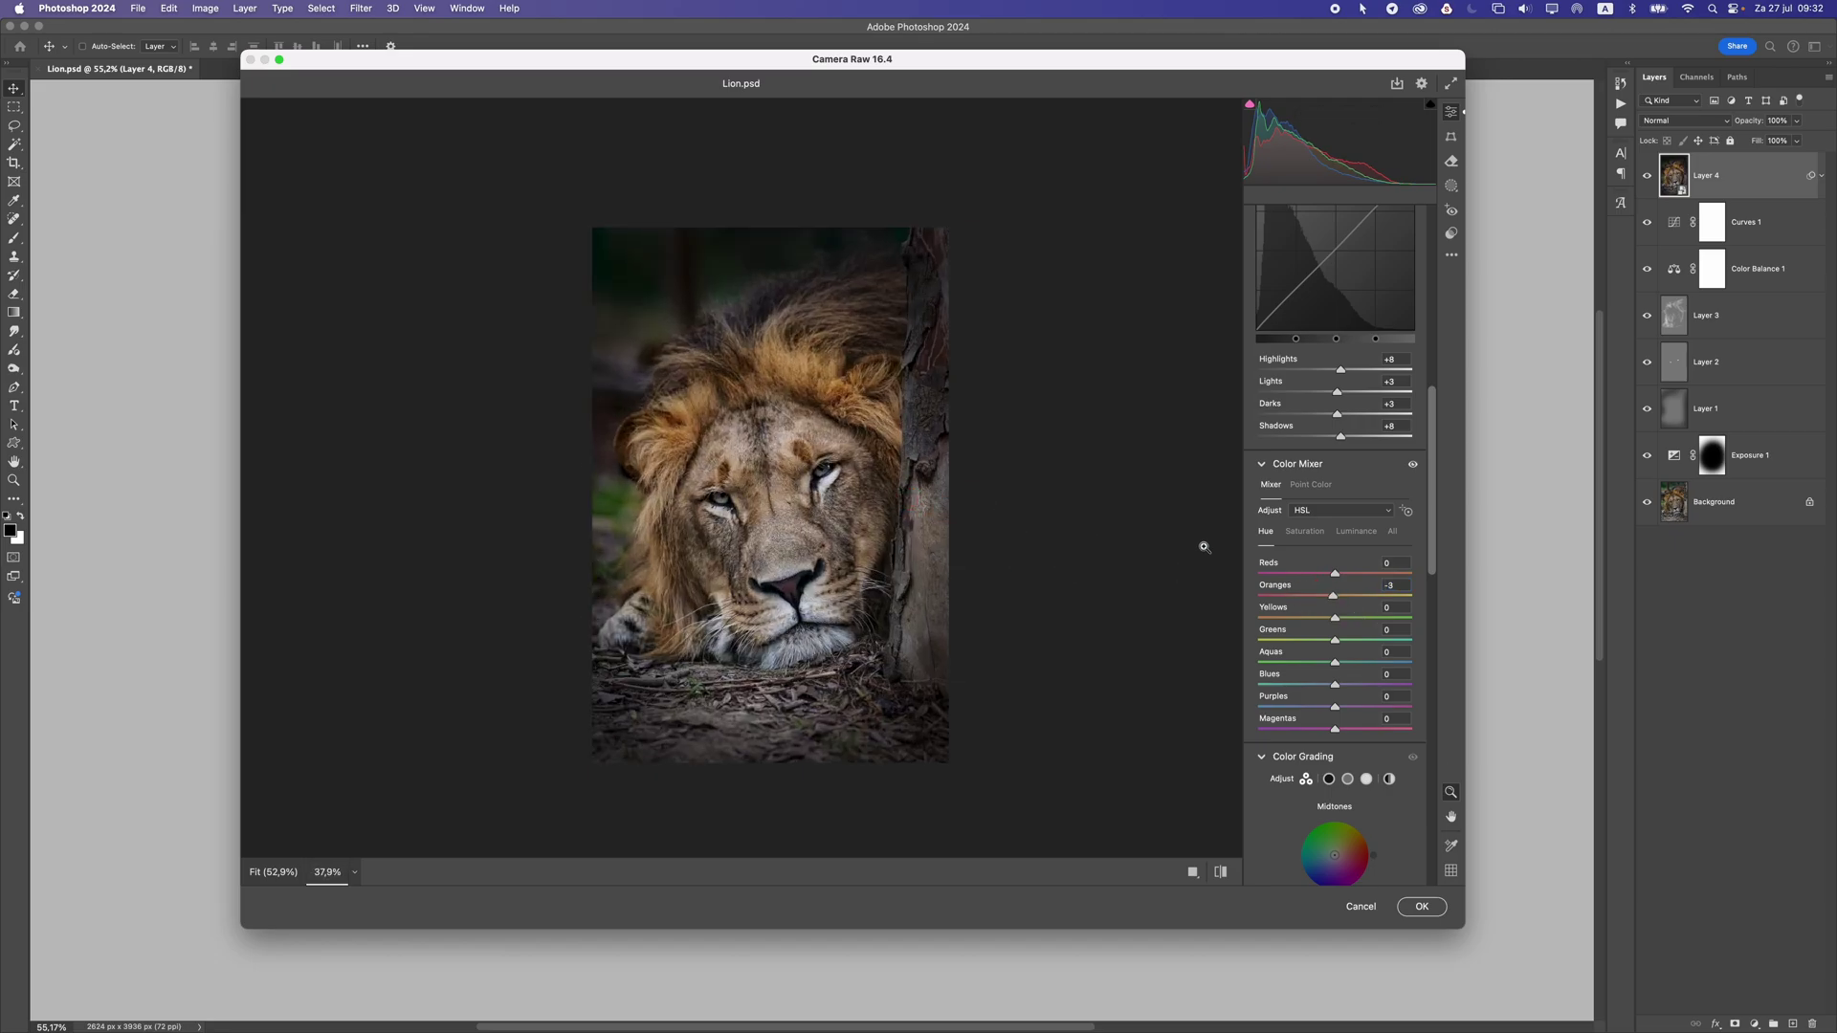
mouse_move(1330, 616)
left_mouse_down()
mouse_move(1365, 618)
mouse_move(1280, 618)
mouse_move(1348, 618)
left_mouse_up()
mouse_move(954, 529)
left_mouse_down()
mouse_move(874, 538)
mouse_move(960, 542)
left_mouse_up()
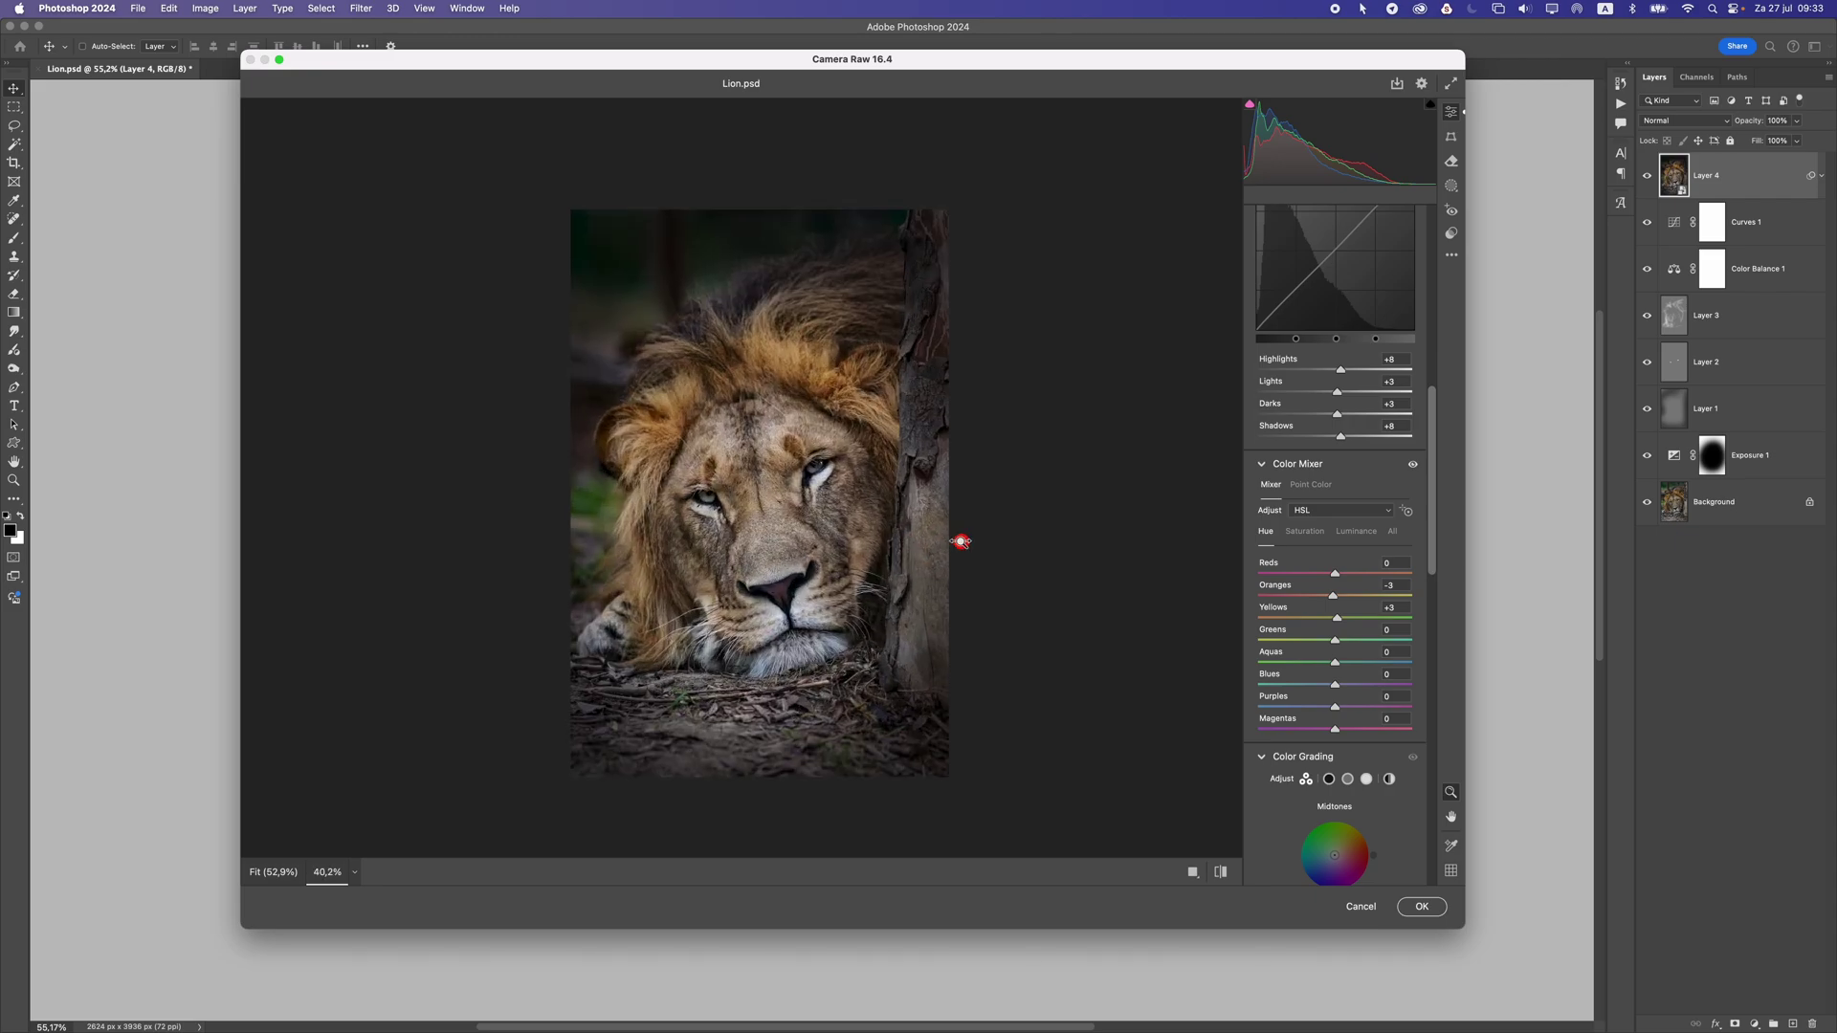
- Try a Noise Reduction of 40 on the photo, inspect the lion's face up close and reset the value
left_click_drag(1436, 548, 1432, 574)
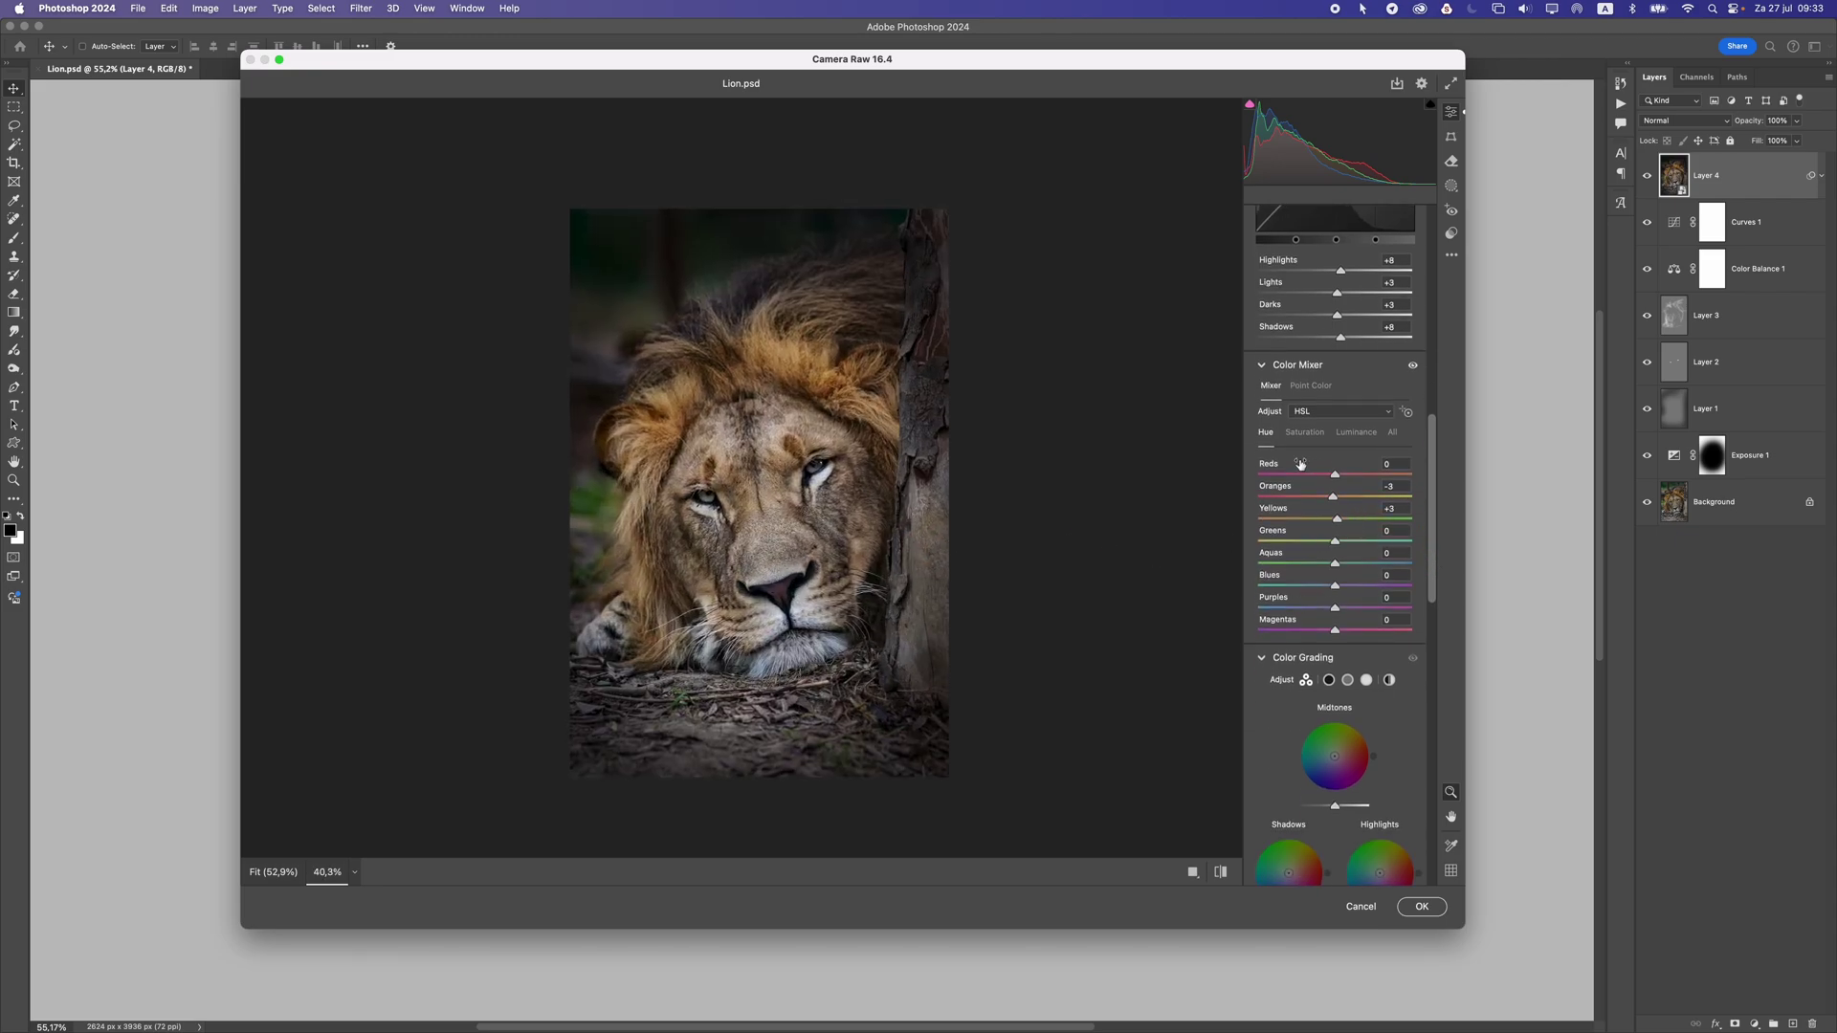
left_click_drag(1436, 494, 1411, 652)
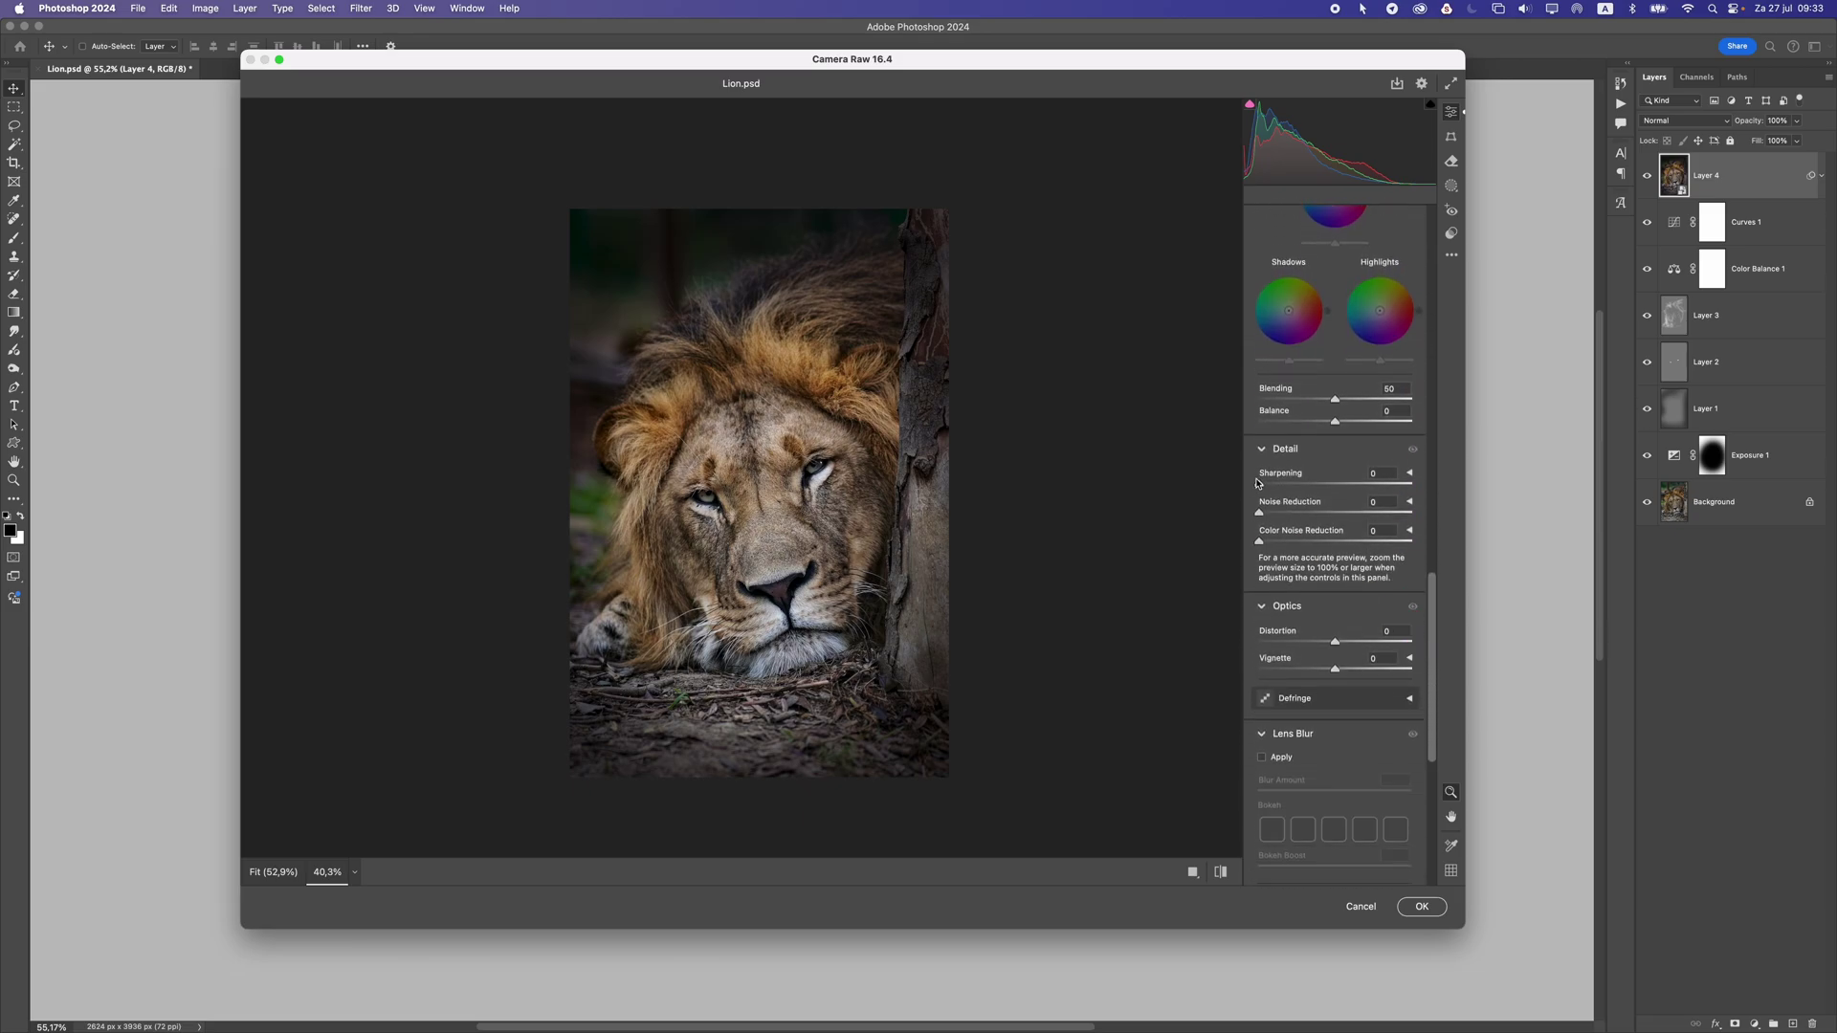
mouse_move(1324, 489)
left_mouse_down()
mouse_move(1231, 492)
mouse_move(1320, 514)
left_mouse_up()
left_click_drag(864, 478, 747, 459)
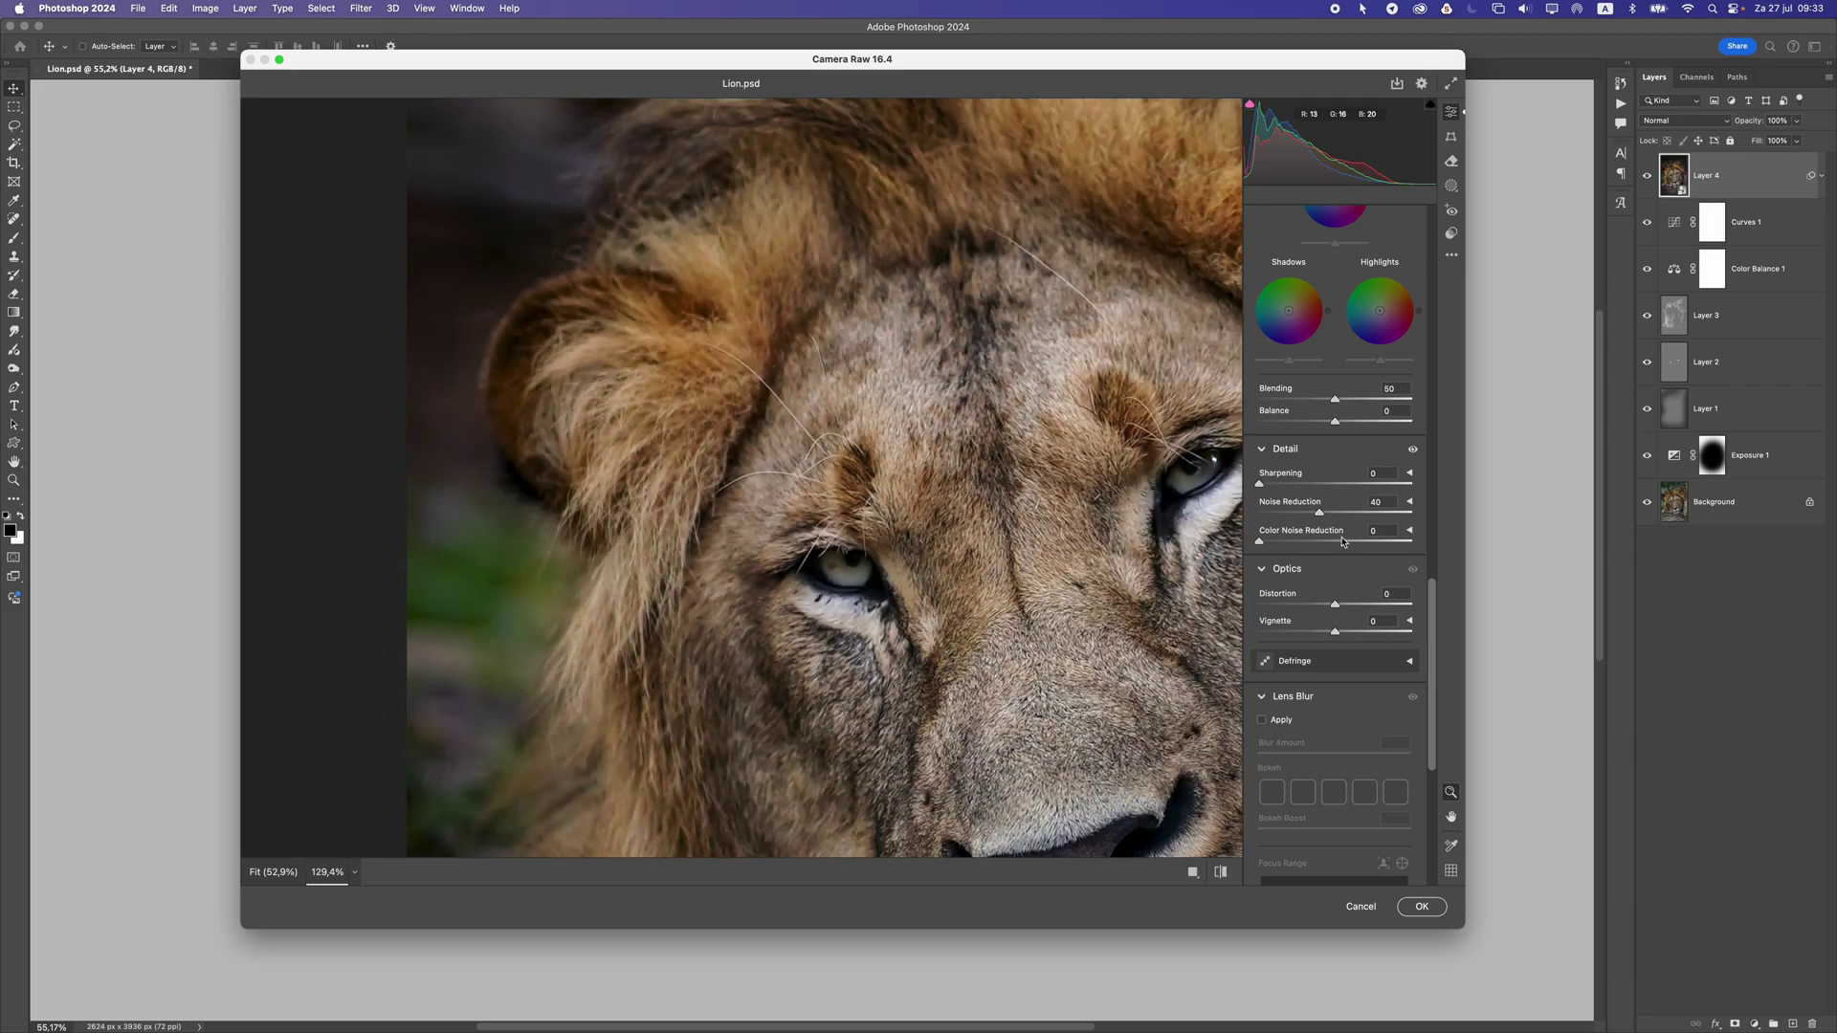
double_click(1320, 514)
left_click(1168, 493)
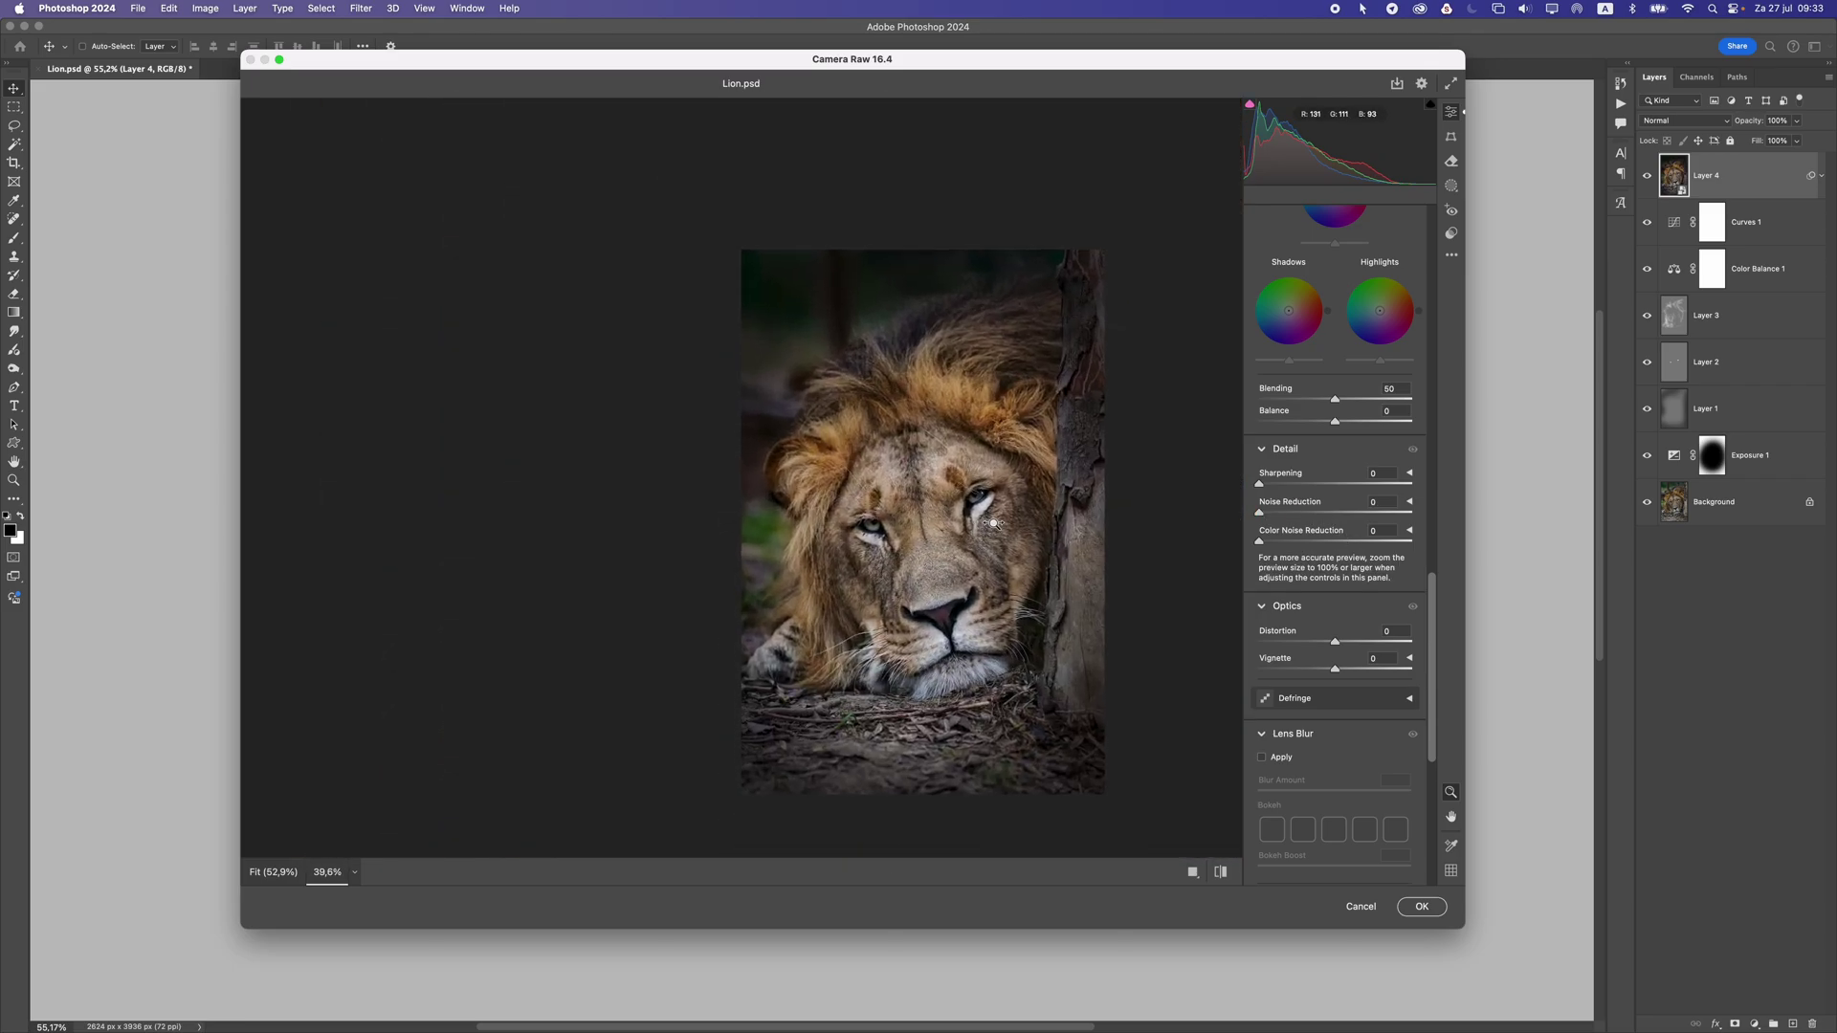
left_click_drag(993, 524, 1008, 523)
- Set the Calibration's Red Primary hue to -12 and its saturation to -31, checking the photo between shifts
left_click_drag(1433, 594, 1414, 770)
mouse_move(1335, 715)
left_mouse_down()
mouse_move(1318, 720)
mouse_move(1386, 723)
mouse_move(1304, 720)
left_mouse_up()
double_click(1304, 719)
left_click_drag(1094, 645, 1054, 648)
mouse_move(1337, 733)
left_mouse_down()
mouse_move(1369, 726)
mouse_move(1313, 739)
mouse_move(1332, 738)
left_mouse_up()
scroll(928, 612, "down", 1)
scroll(985, 615, "up", 3)
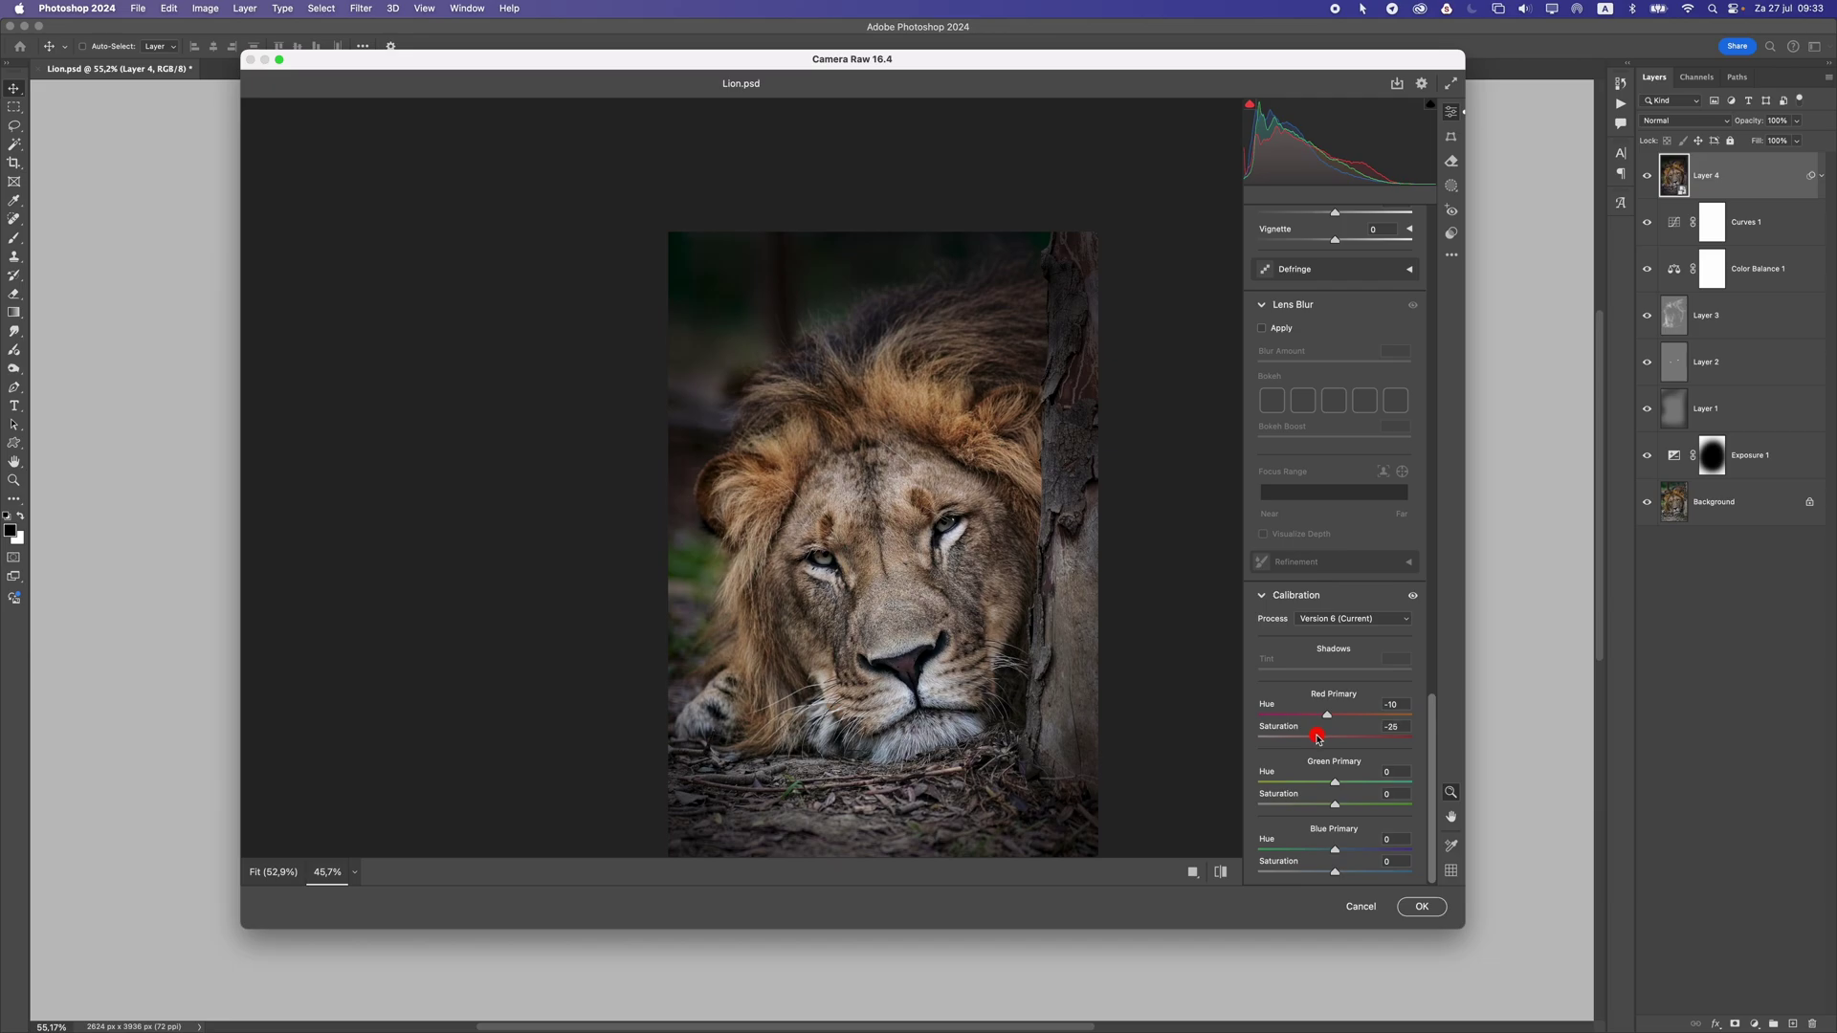
scroll(981, 632, "down", 3)
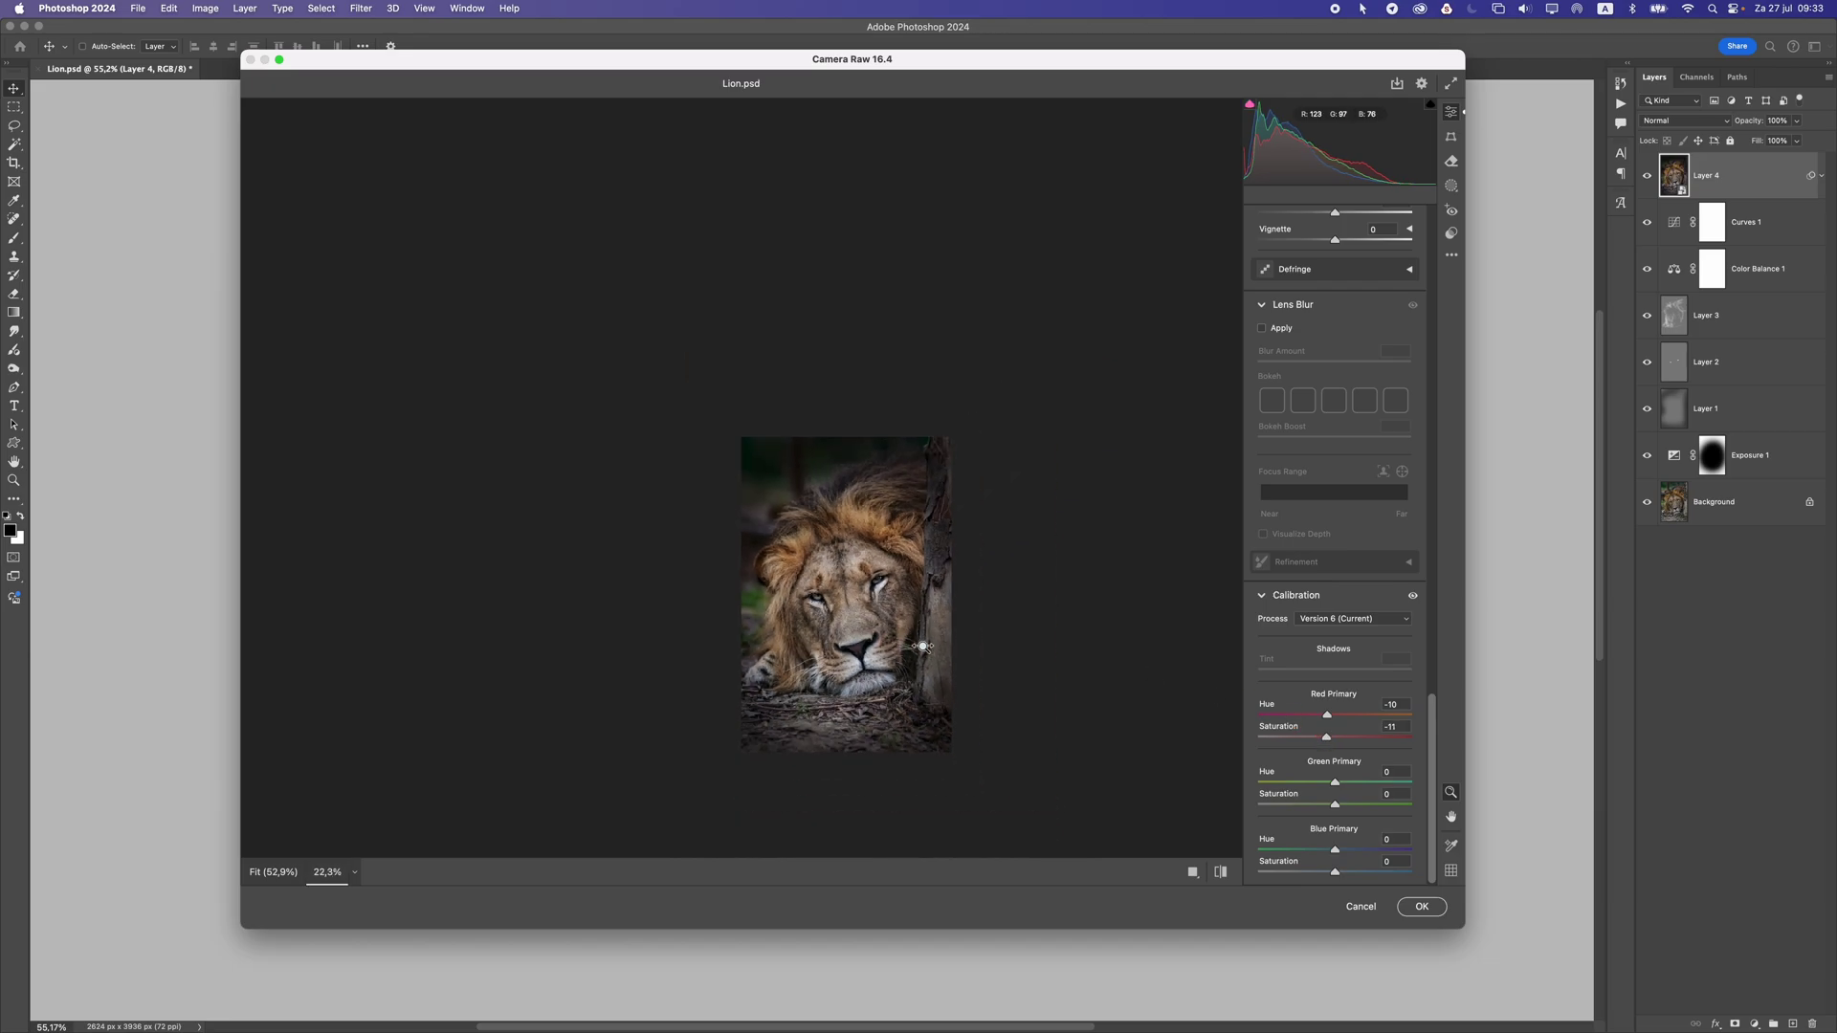
scroll(965, 639, "up", 2)
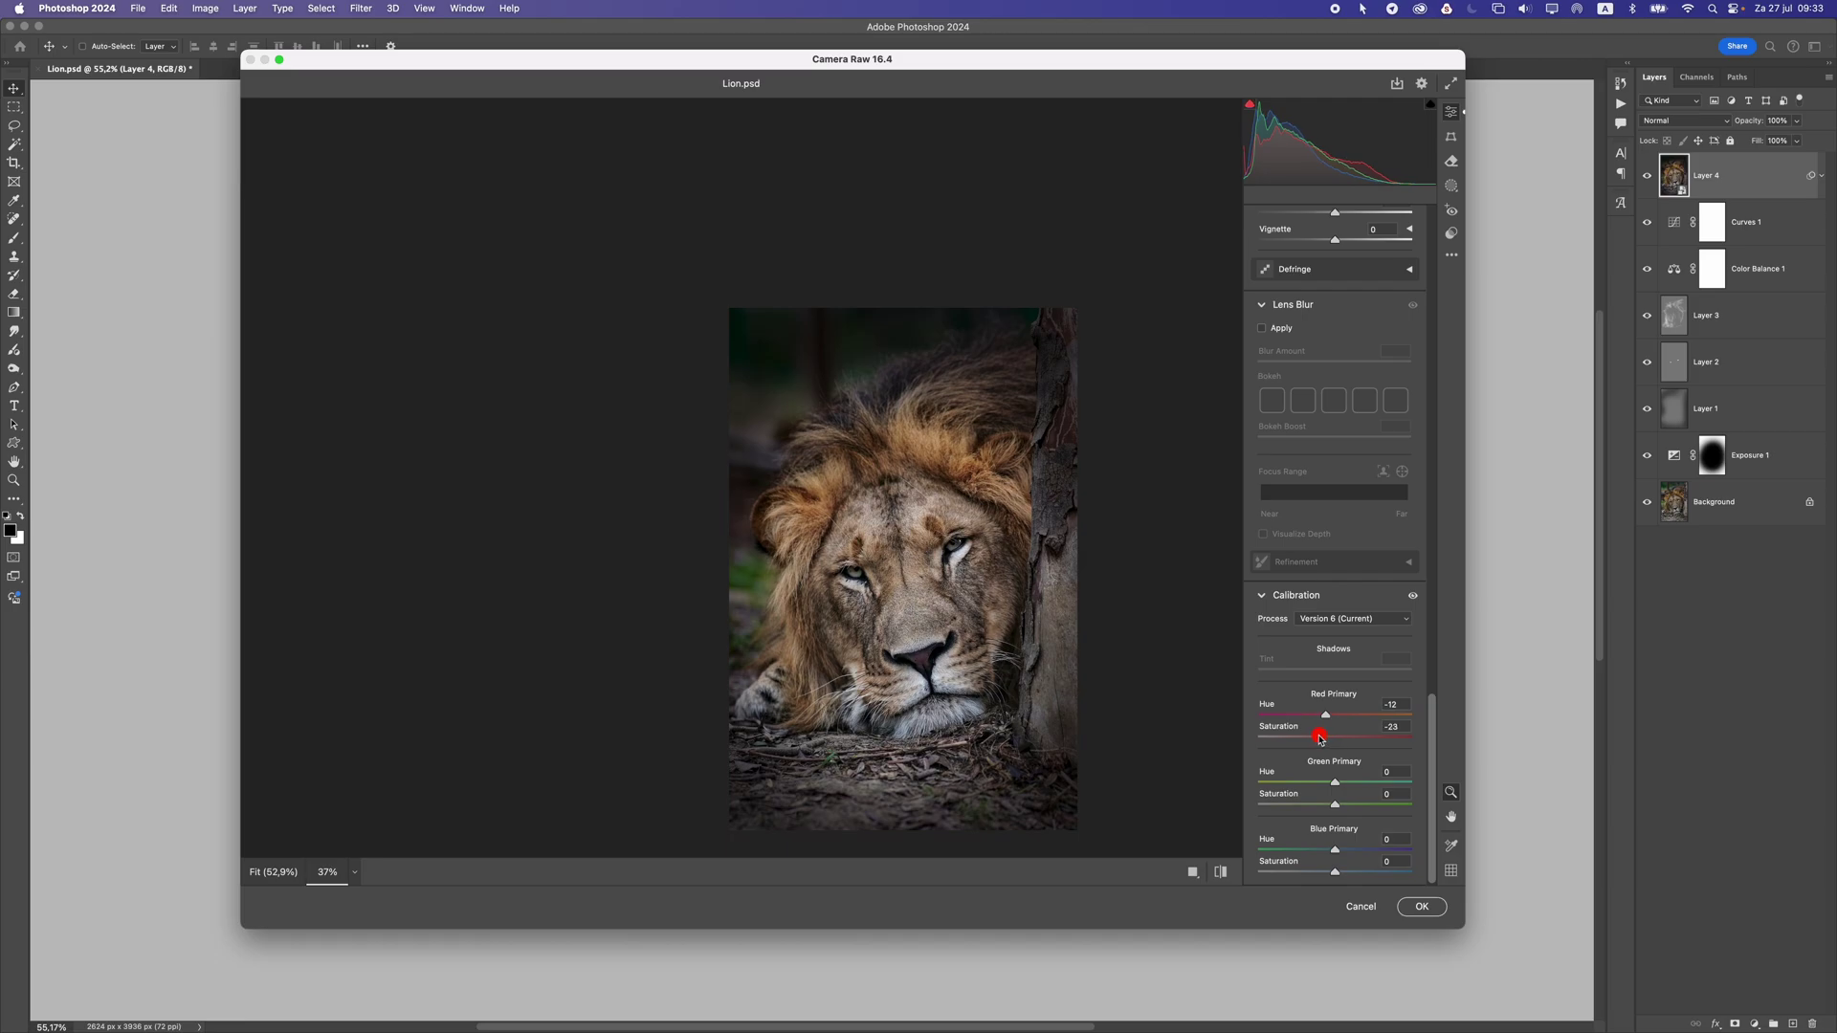
left_click_drag(1310, 737, 1309, 737)
mouse_move(995, 632)
left_mouse_down()
mouse_move(922, 639)
mouse_move(999, 639)
left_mouse_up()
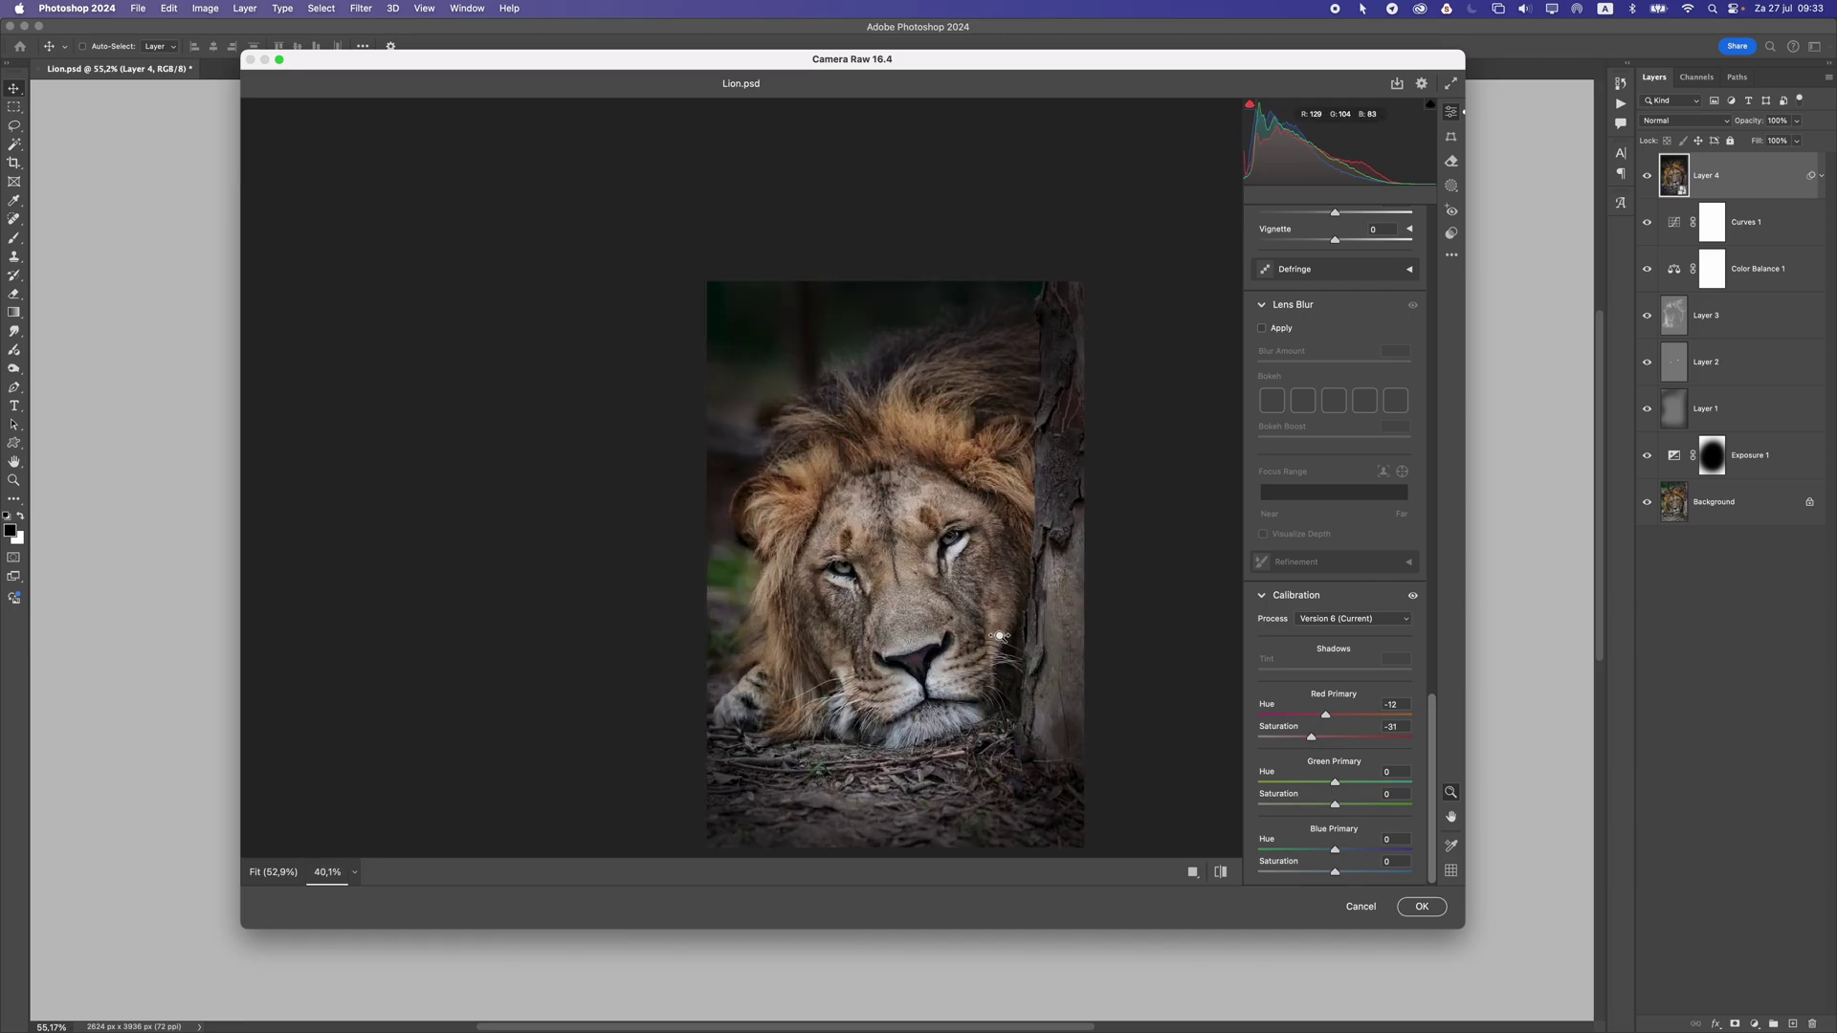
scroll(1192, 652, "down", 2)
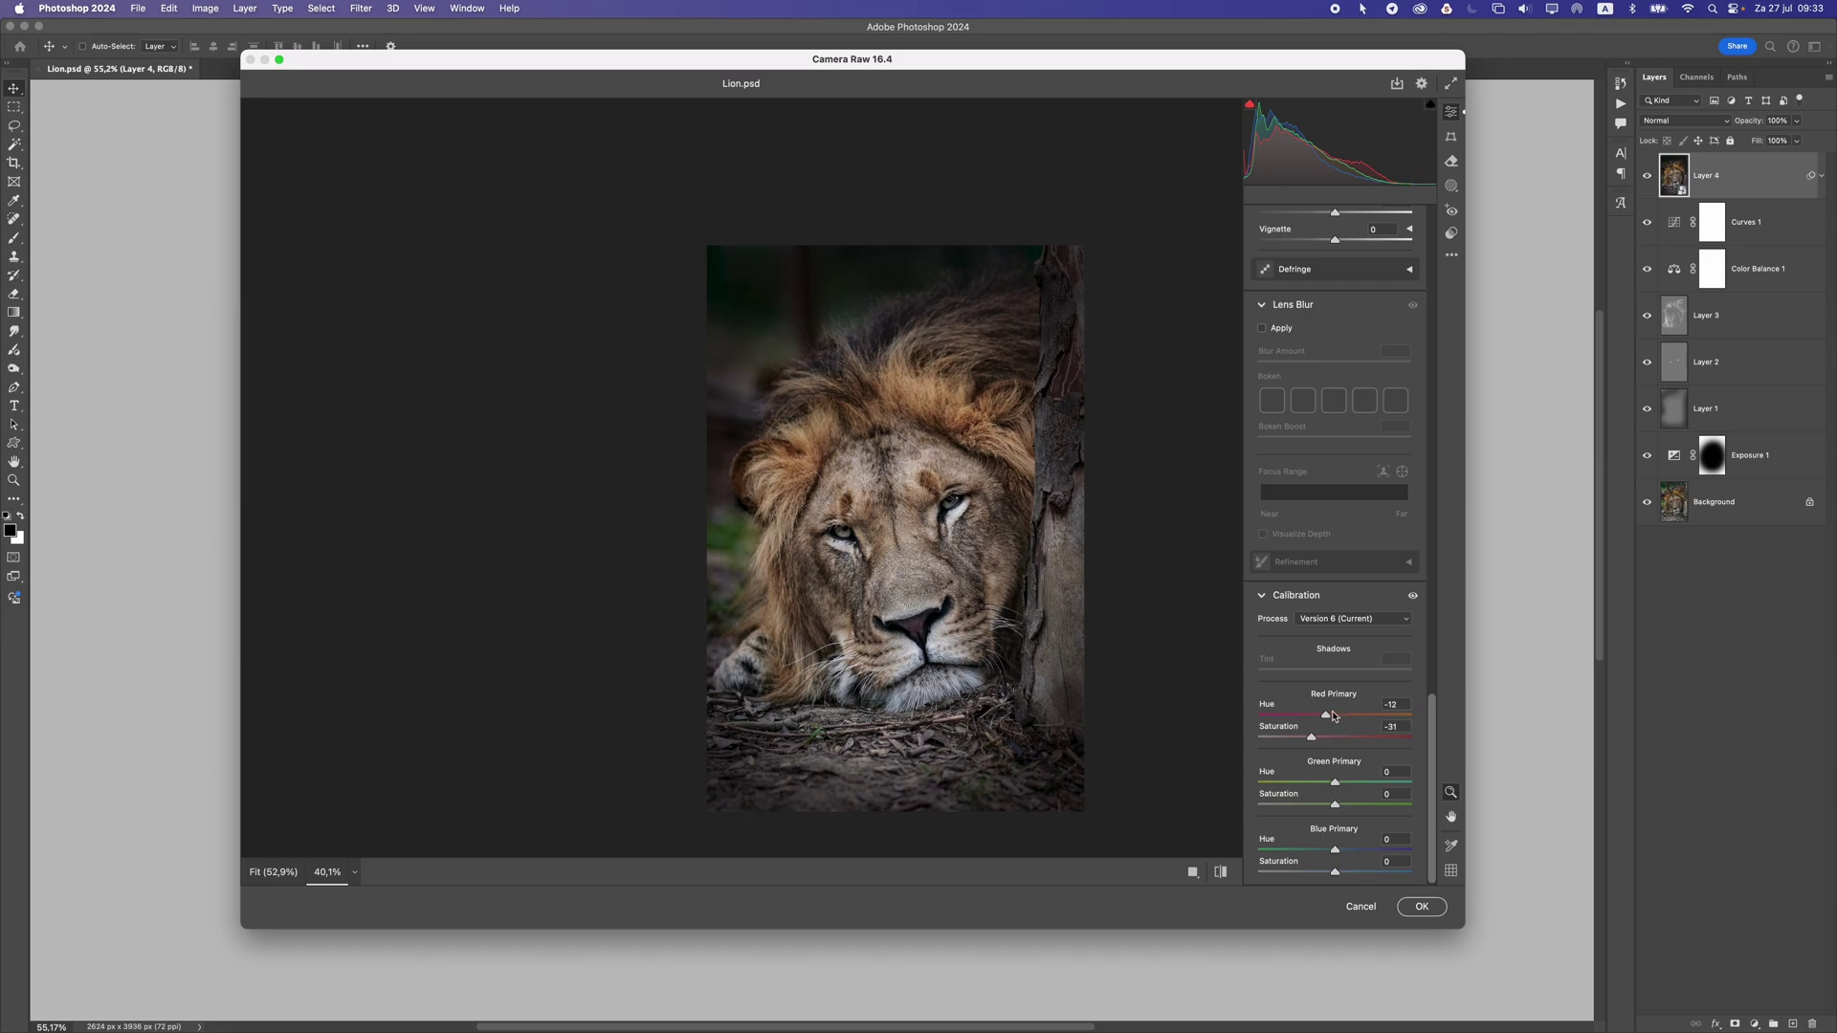
- Set the Calibration's Blue Primary saturation to -5 and apply the Camera Raw adjustments to Layer 4
mouse_move(1353, 871)
left_mouse_down()
mouse_move(1298, 871)
mouse_move(1328, 869)
left_mouse_up()
mouse_move(1047, 650)
left_mouse_down()
mouse_move(945, 655)
mouse_move(1021, 649)
left_mouse_up()
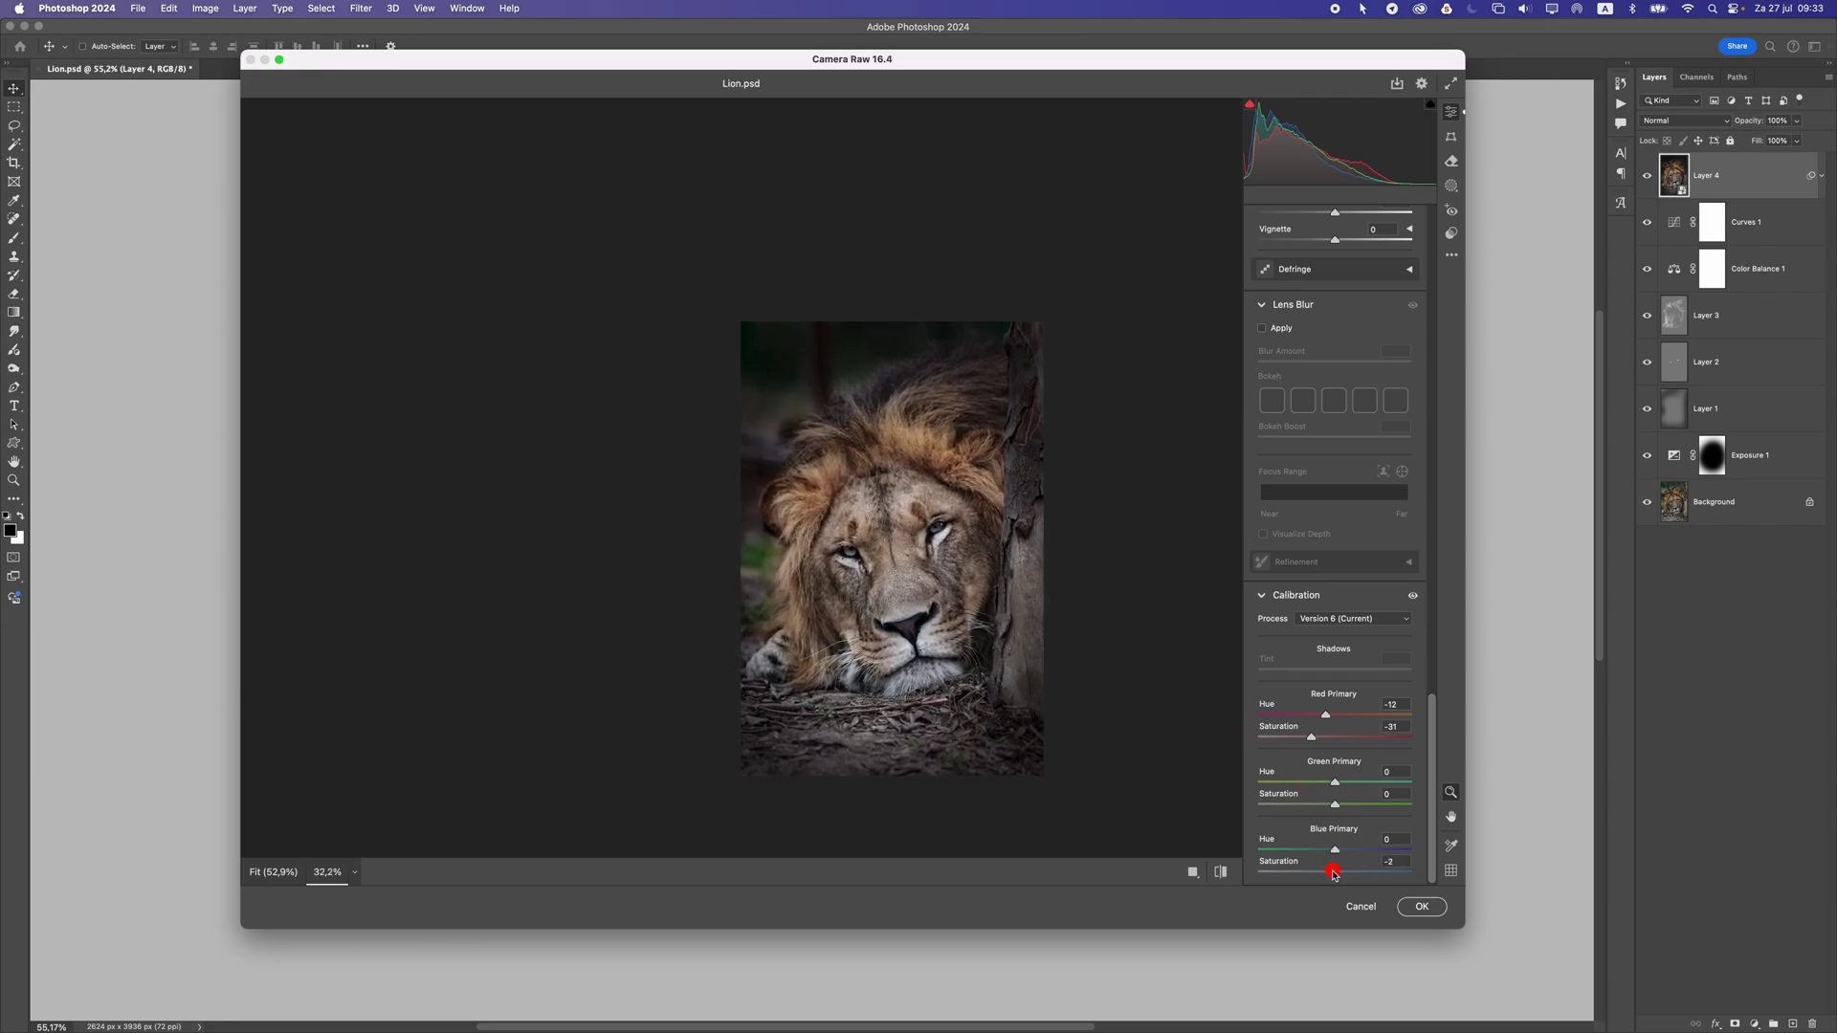
left_click_drag(1331, 872, 1333, 869)
left_click(1438, 908)
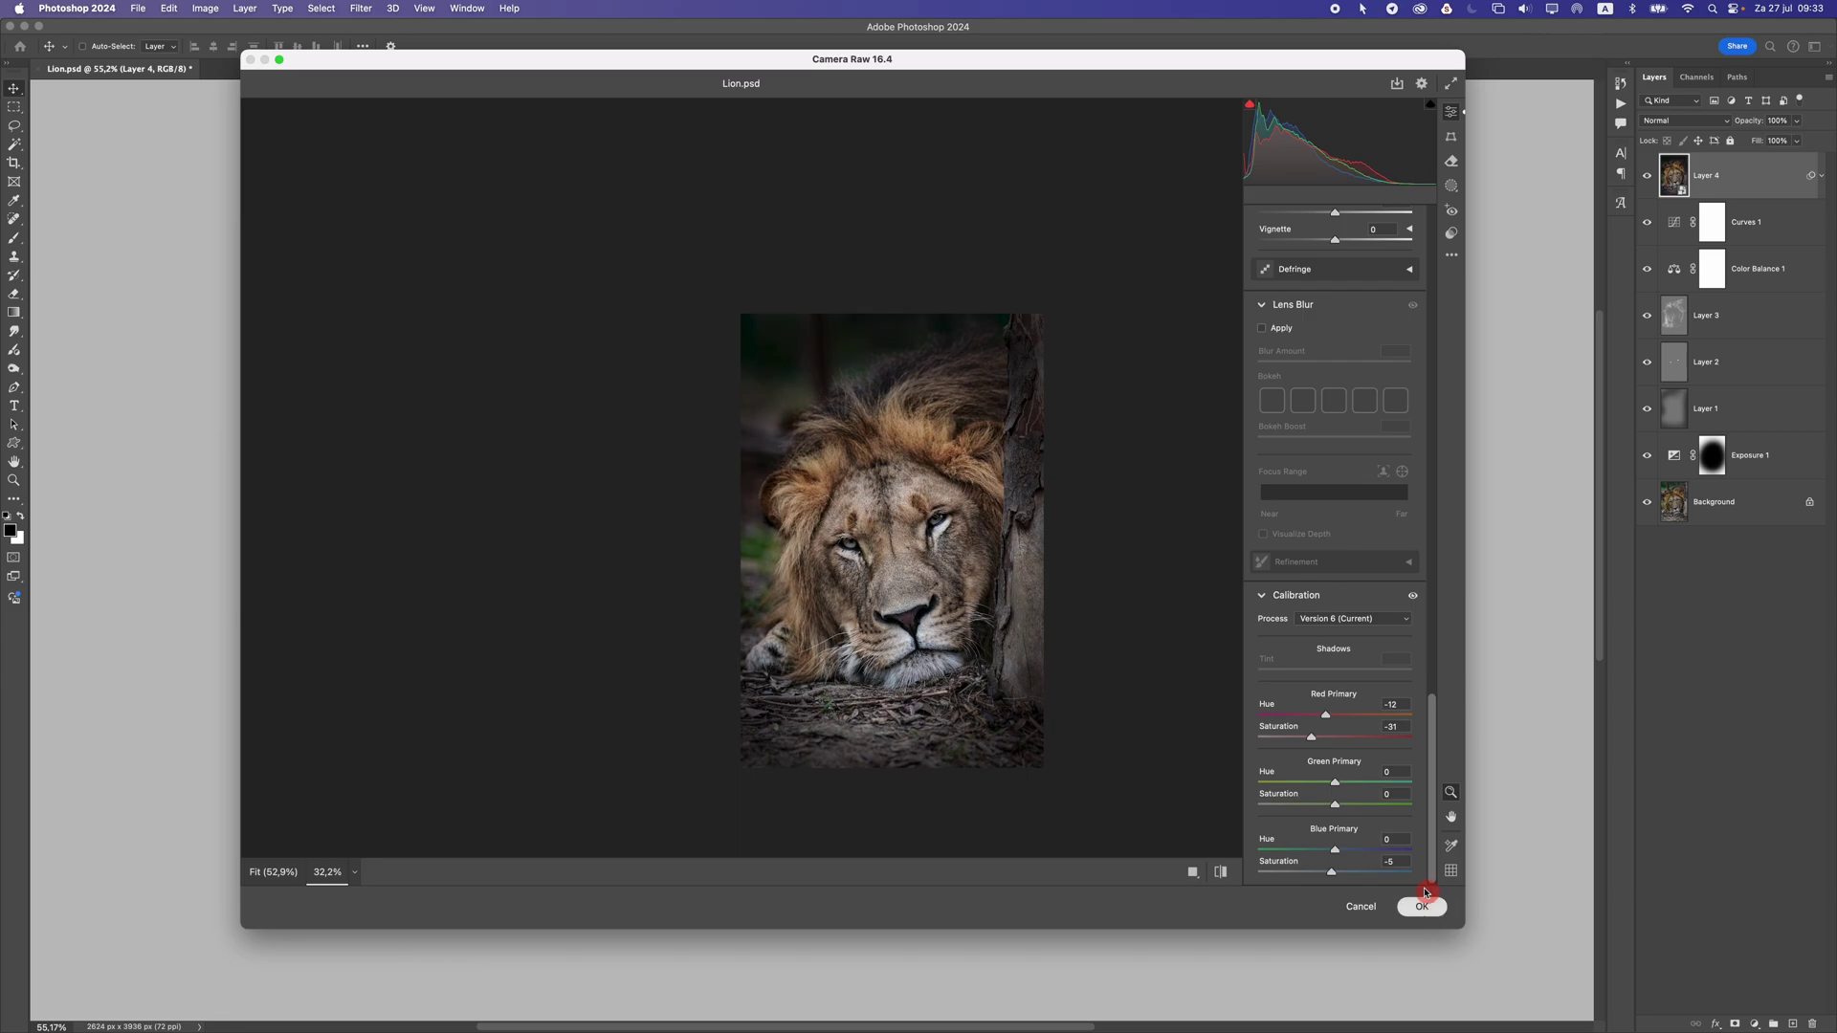
scroll(984, 514, "down", 10)
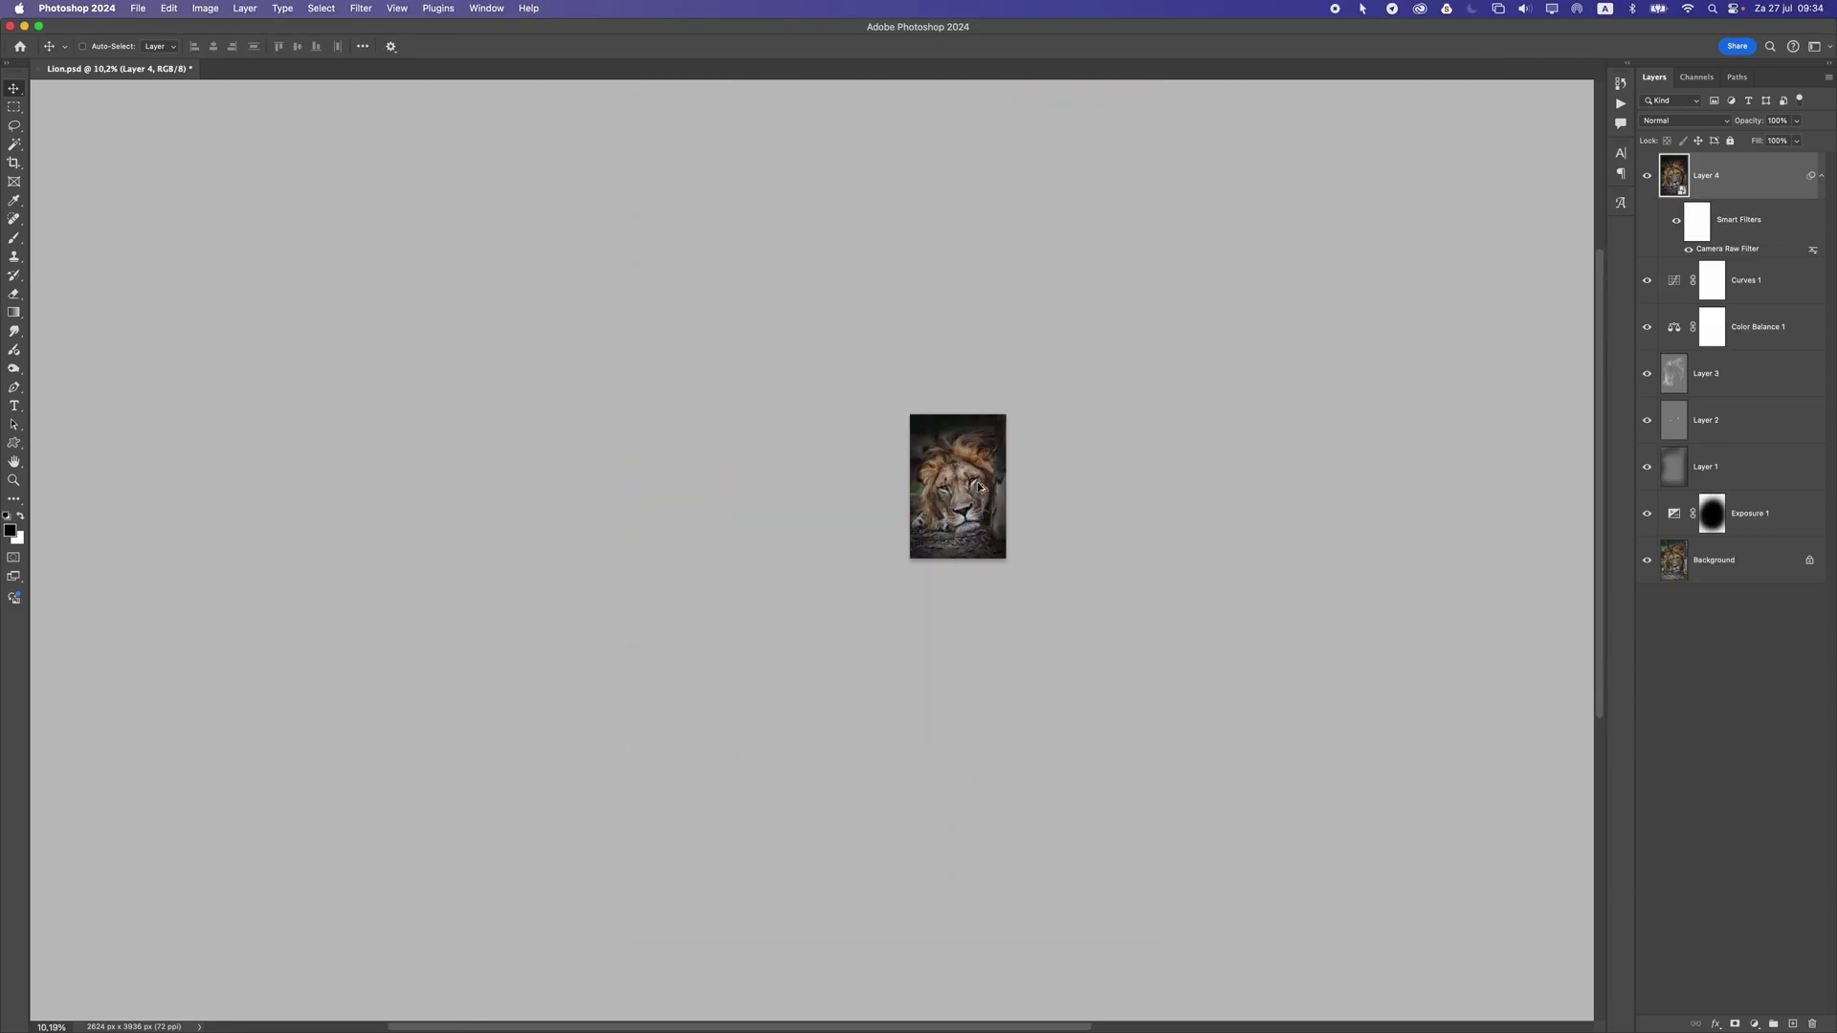
scroll(981, 485, "up", 10)
left_click_drag(1027, 377, 912, 382)
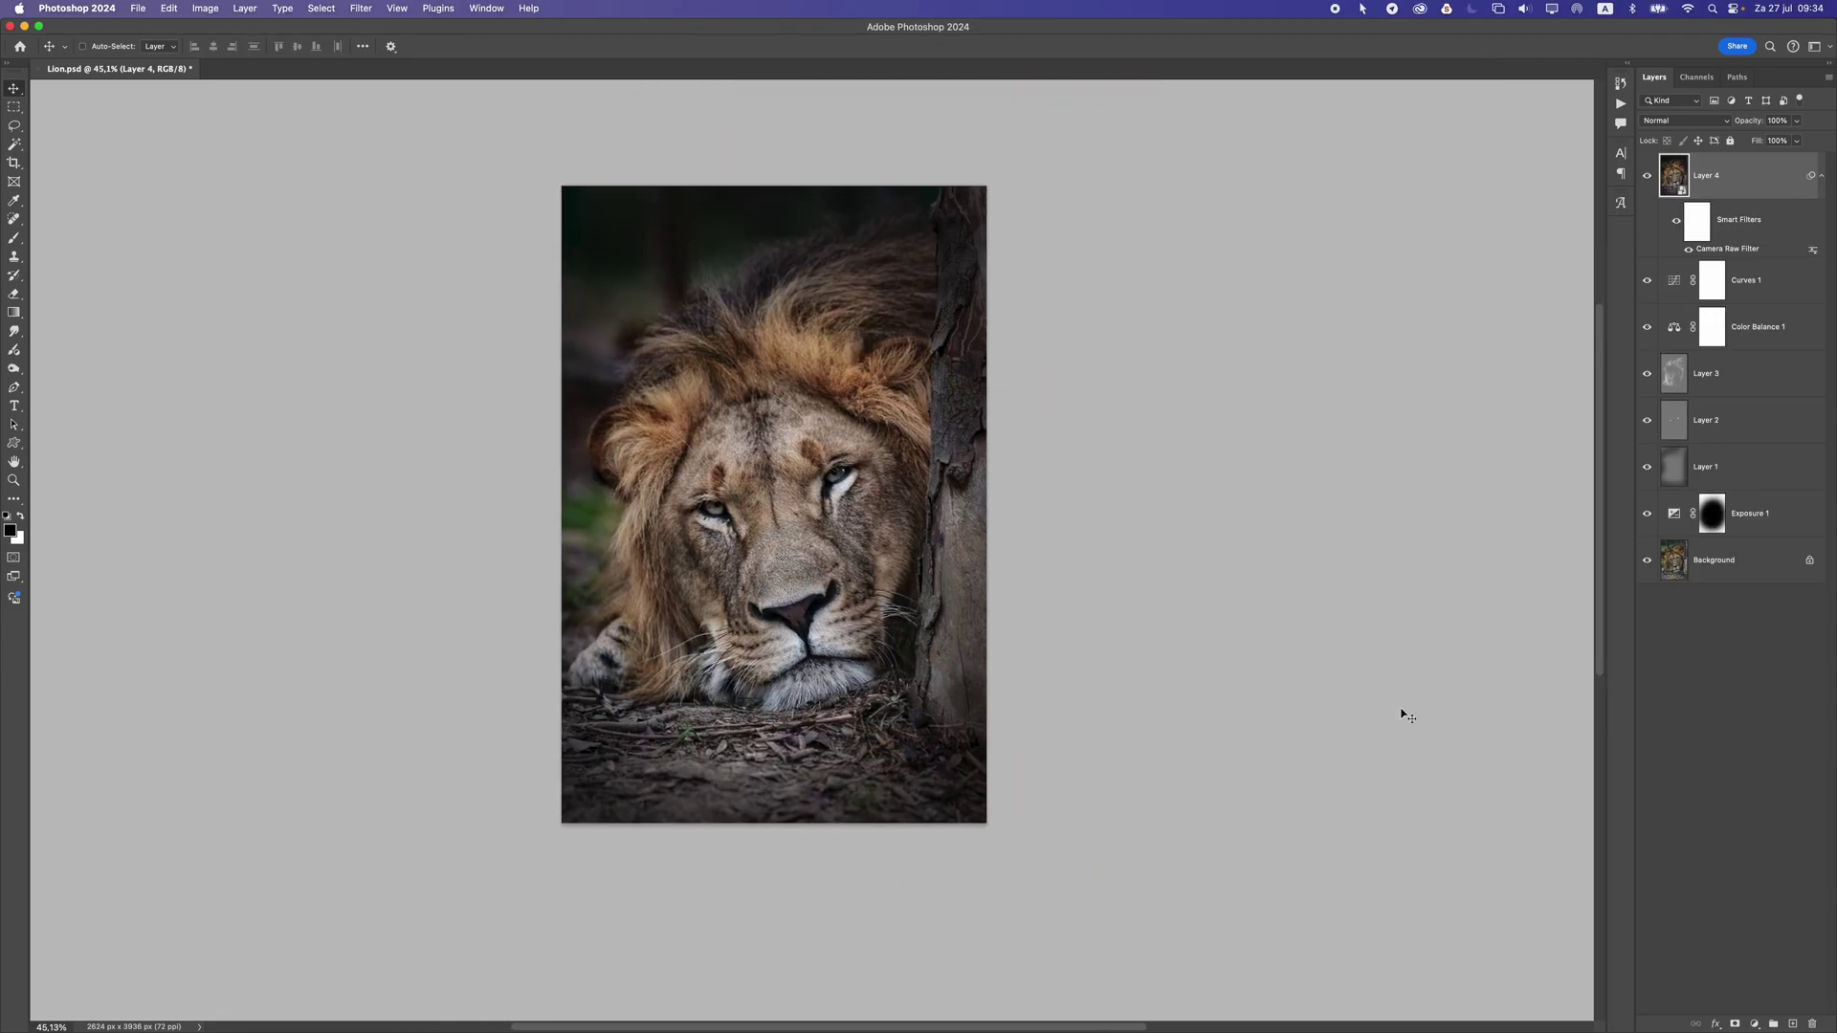
- Add a Color Lookup adjustment layer above Layer 4 using the 3Strip.look 3DLUT file
left_click(1755, 1024)
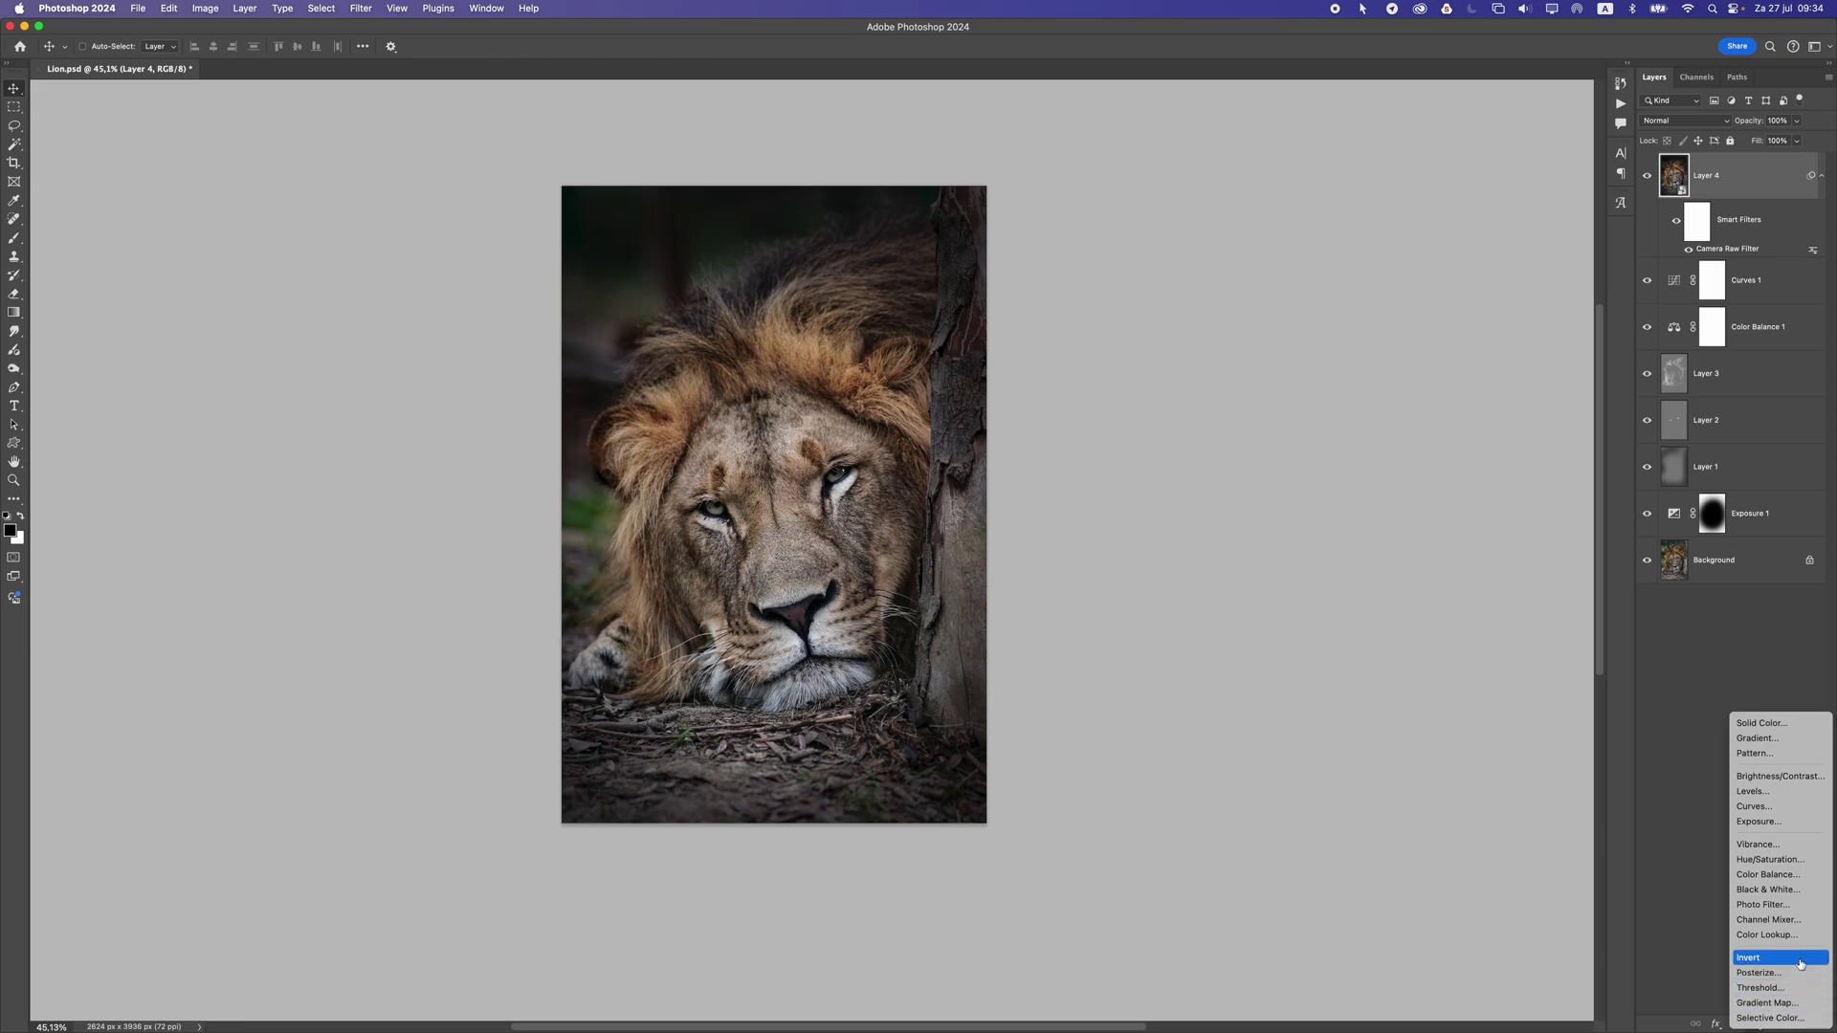
left_click(1788, 936)
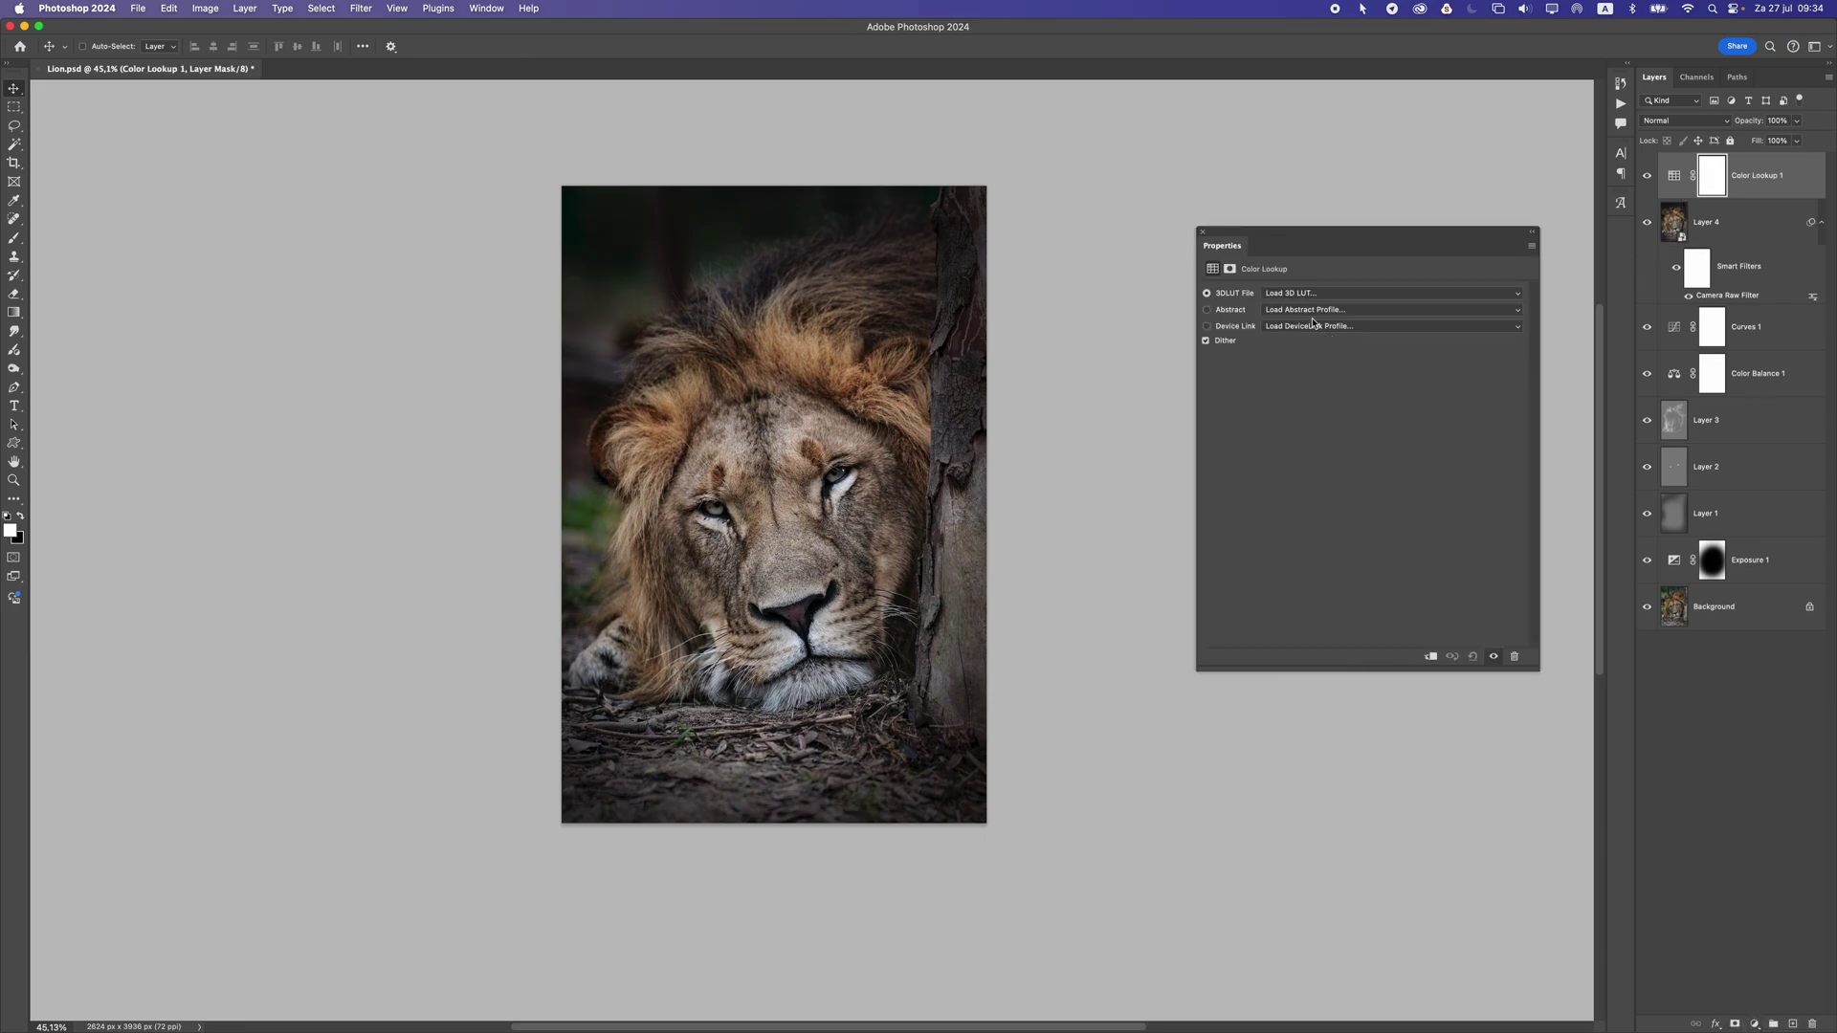
left_click(1287, 294)
left_click(1310, 341)
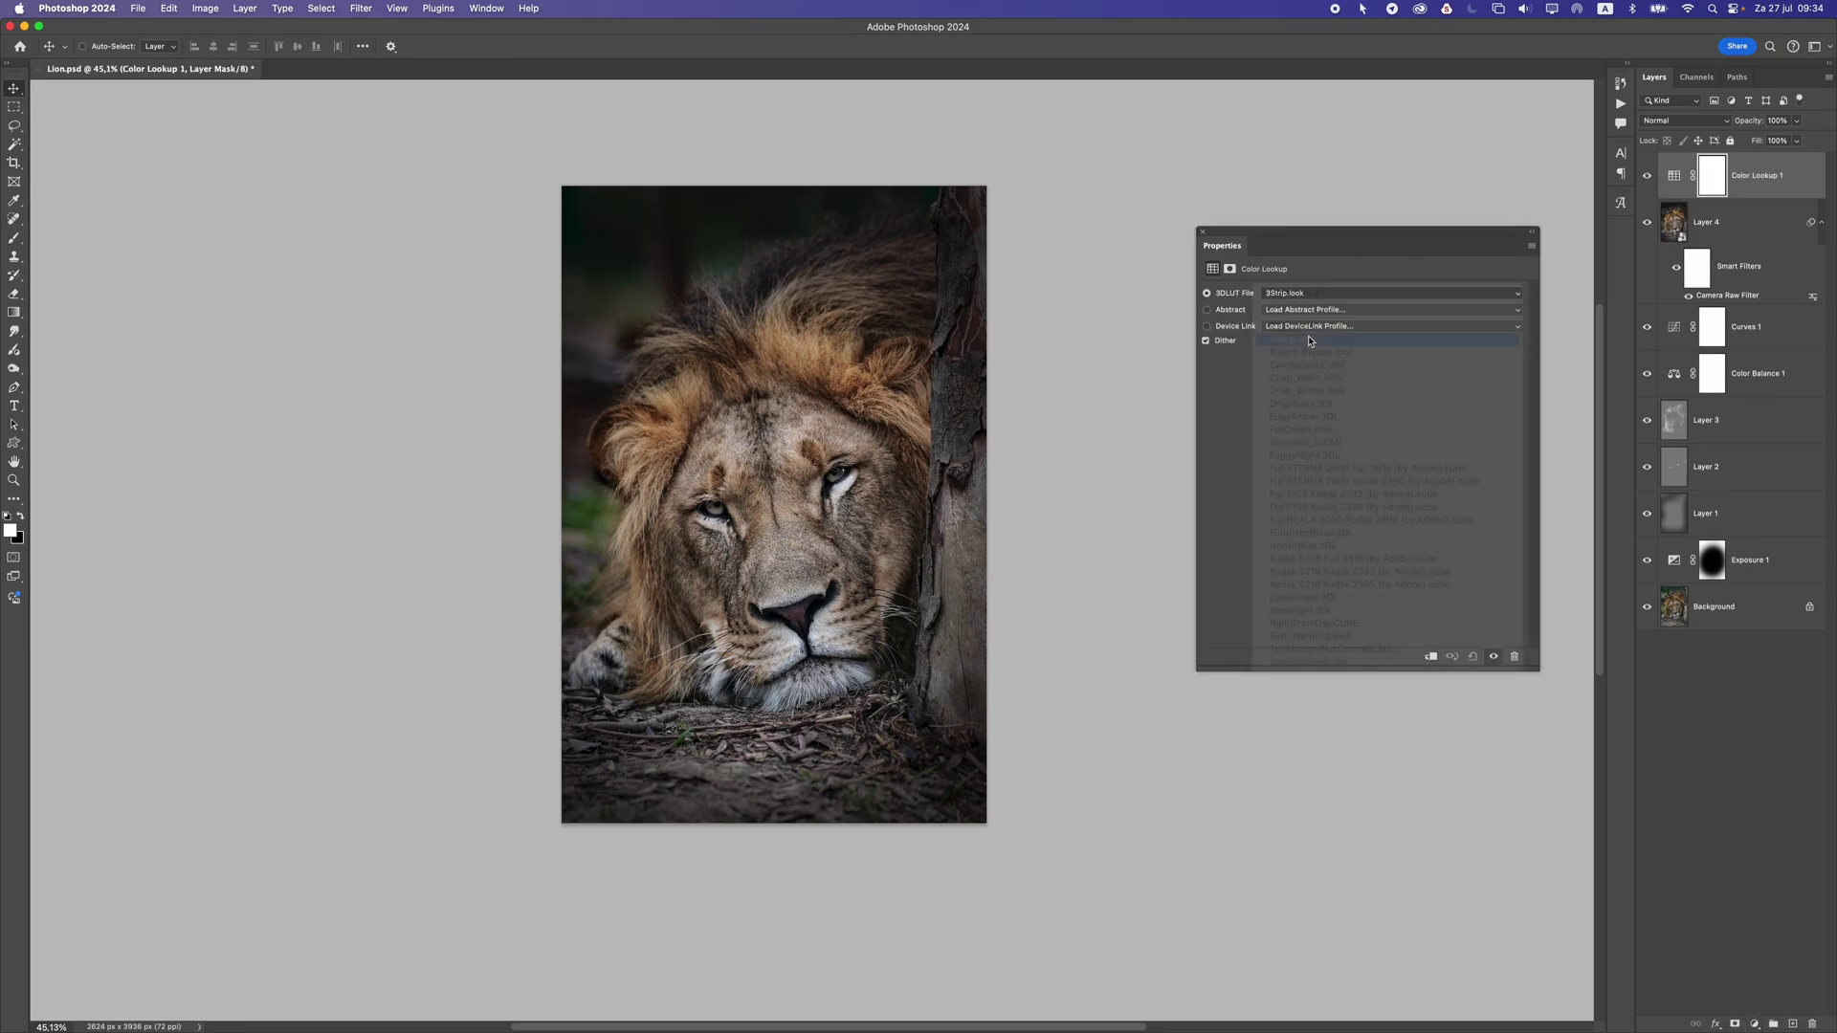
scroll(816, 514, "down", 4)
scroll(818, 515, "up", 2)
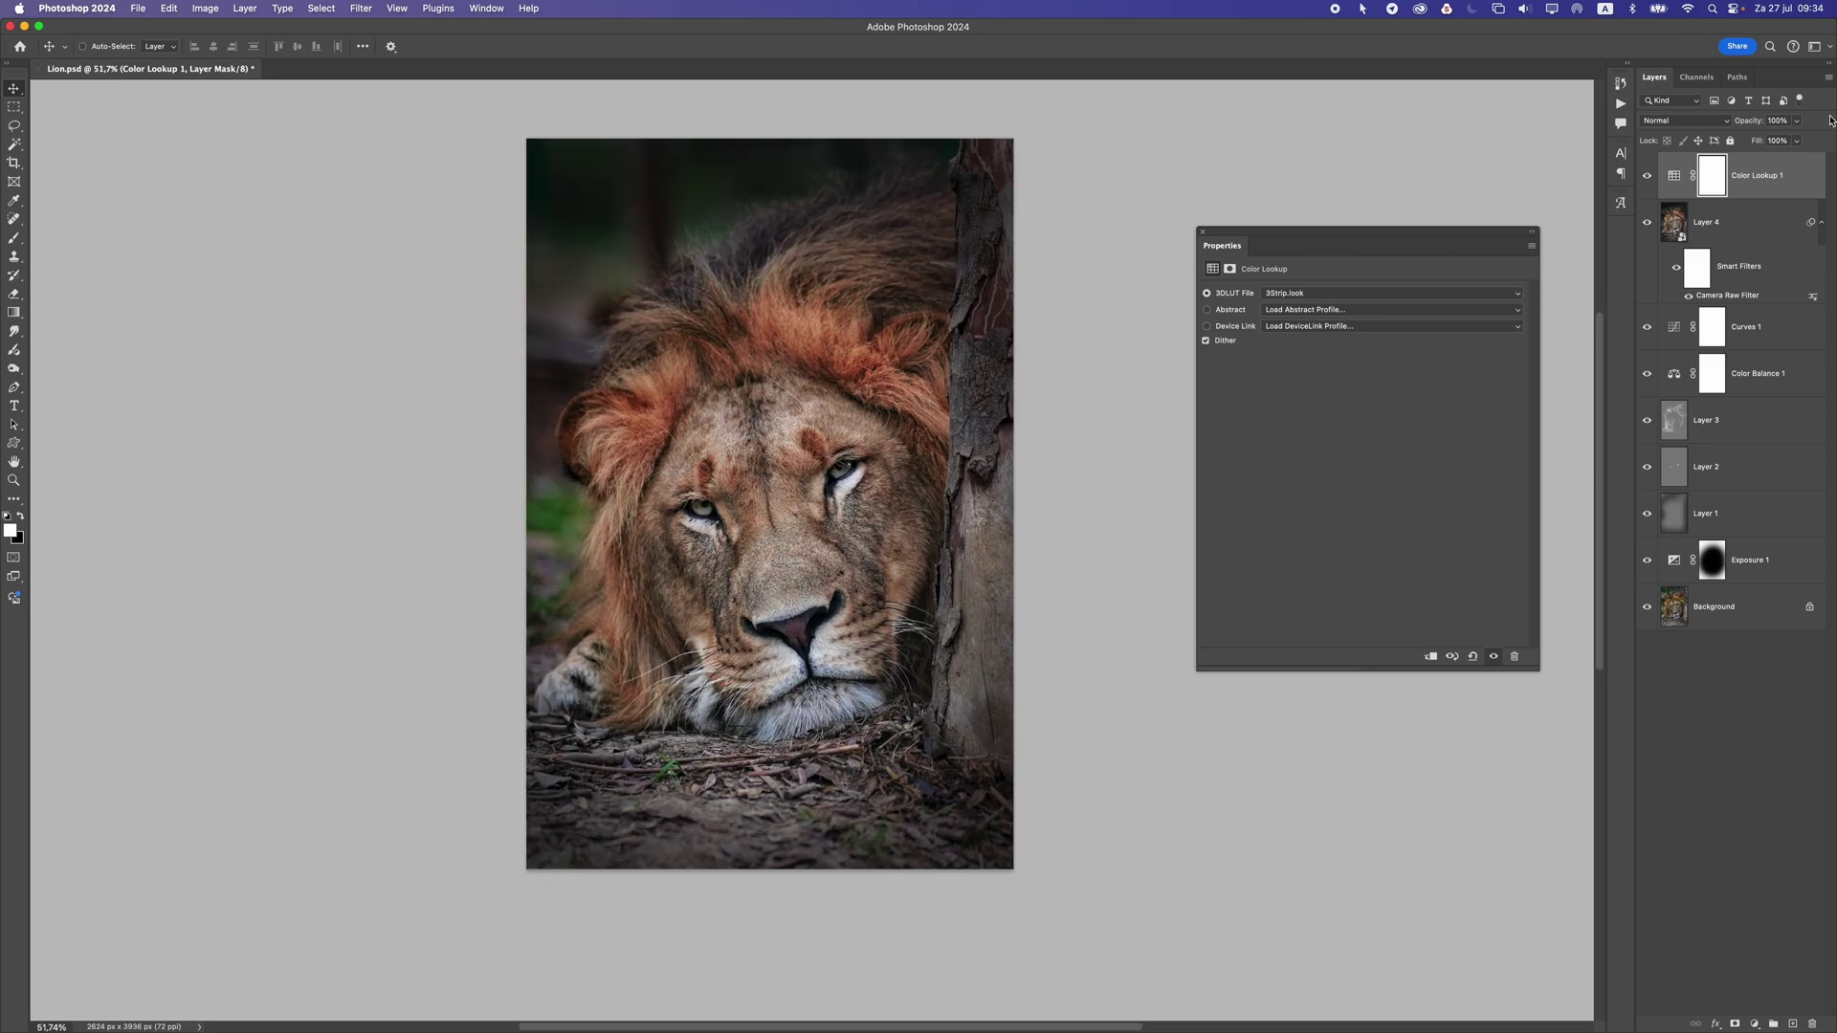
- Reduce the Color Lookup layer's opacity to 18% and close its properties
left_click(1796, 121)
left_click_drag(1737, 139, 1743, 140)
left_click(1168, 232)
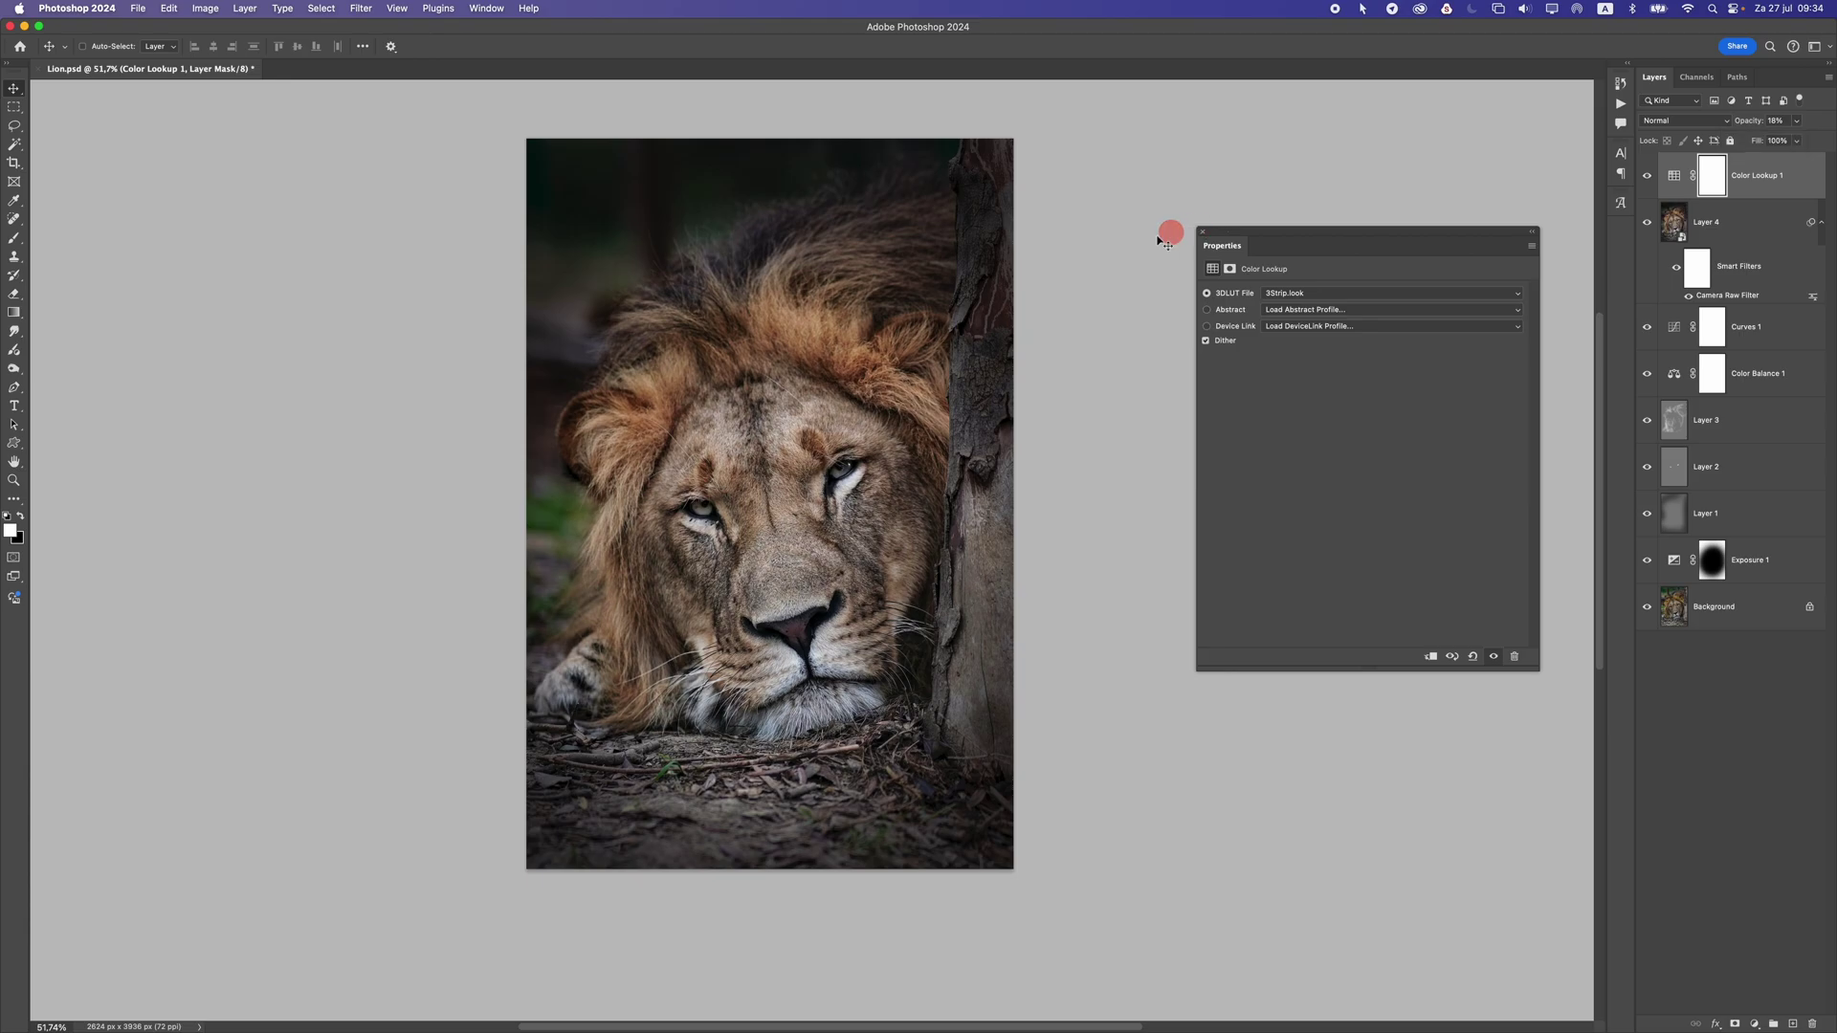
scroll(777, 453, "down", 5)
scroll(777, 453, "up", 5)
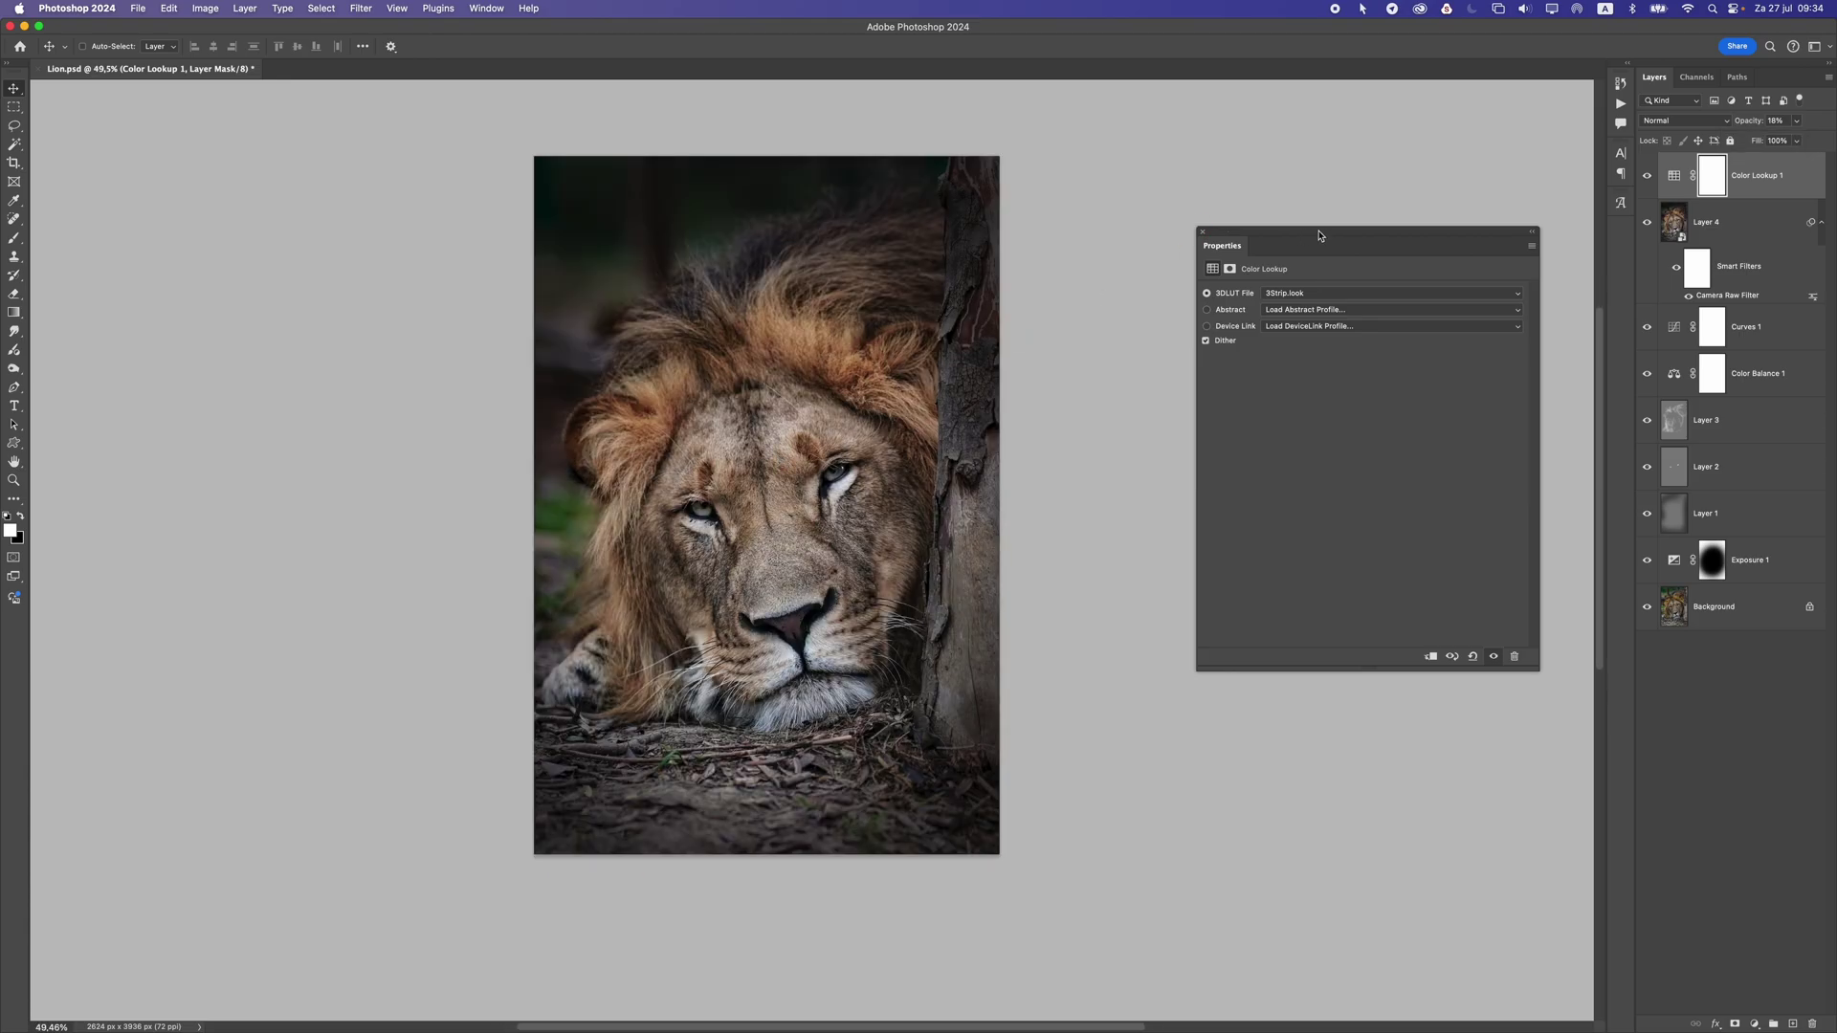
left_click(1203, 233)
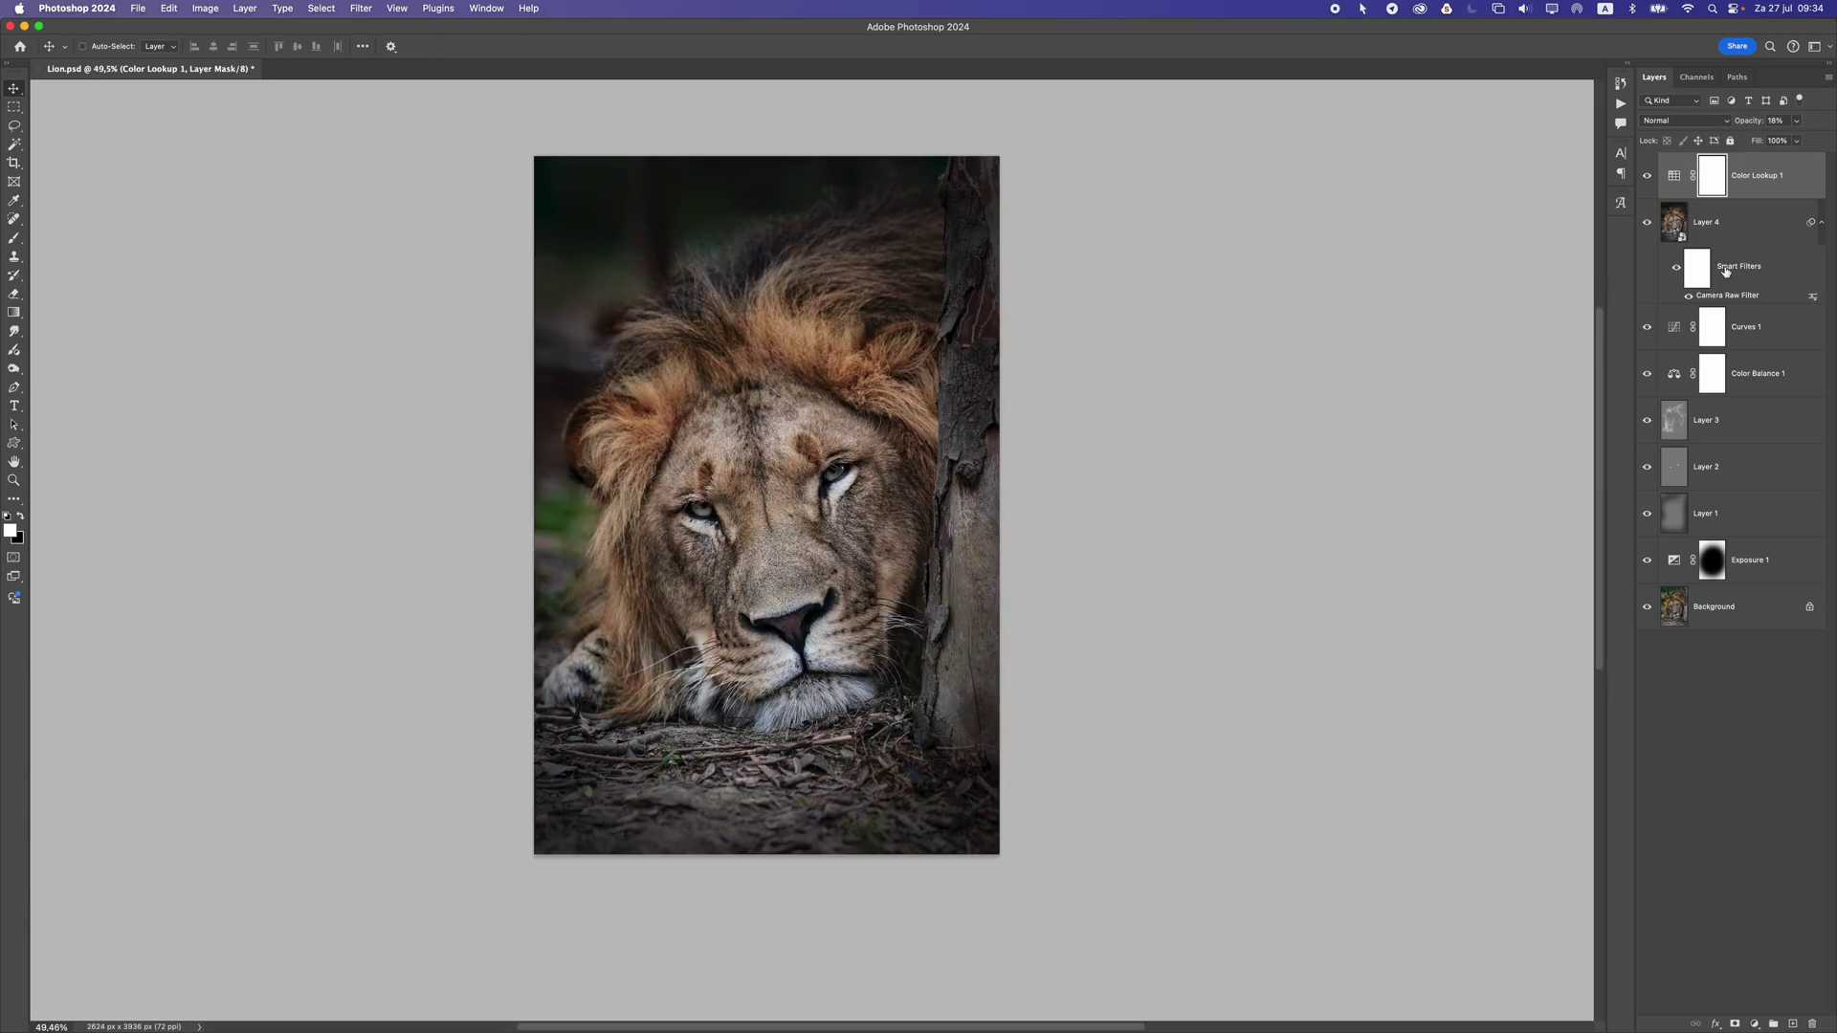
- Group all layers from Color Lookup 1 down to Exposure 1 and hide the group
left_click(1767, 571, "shift")
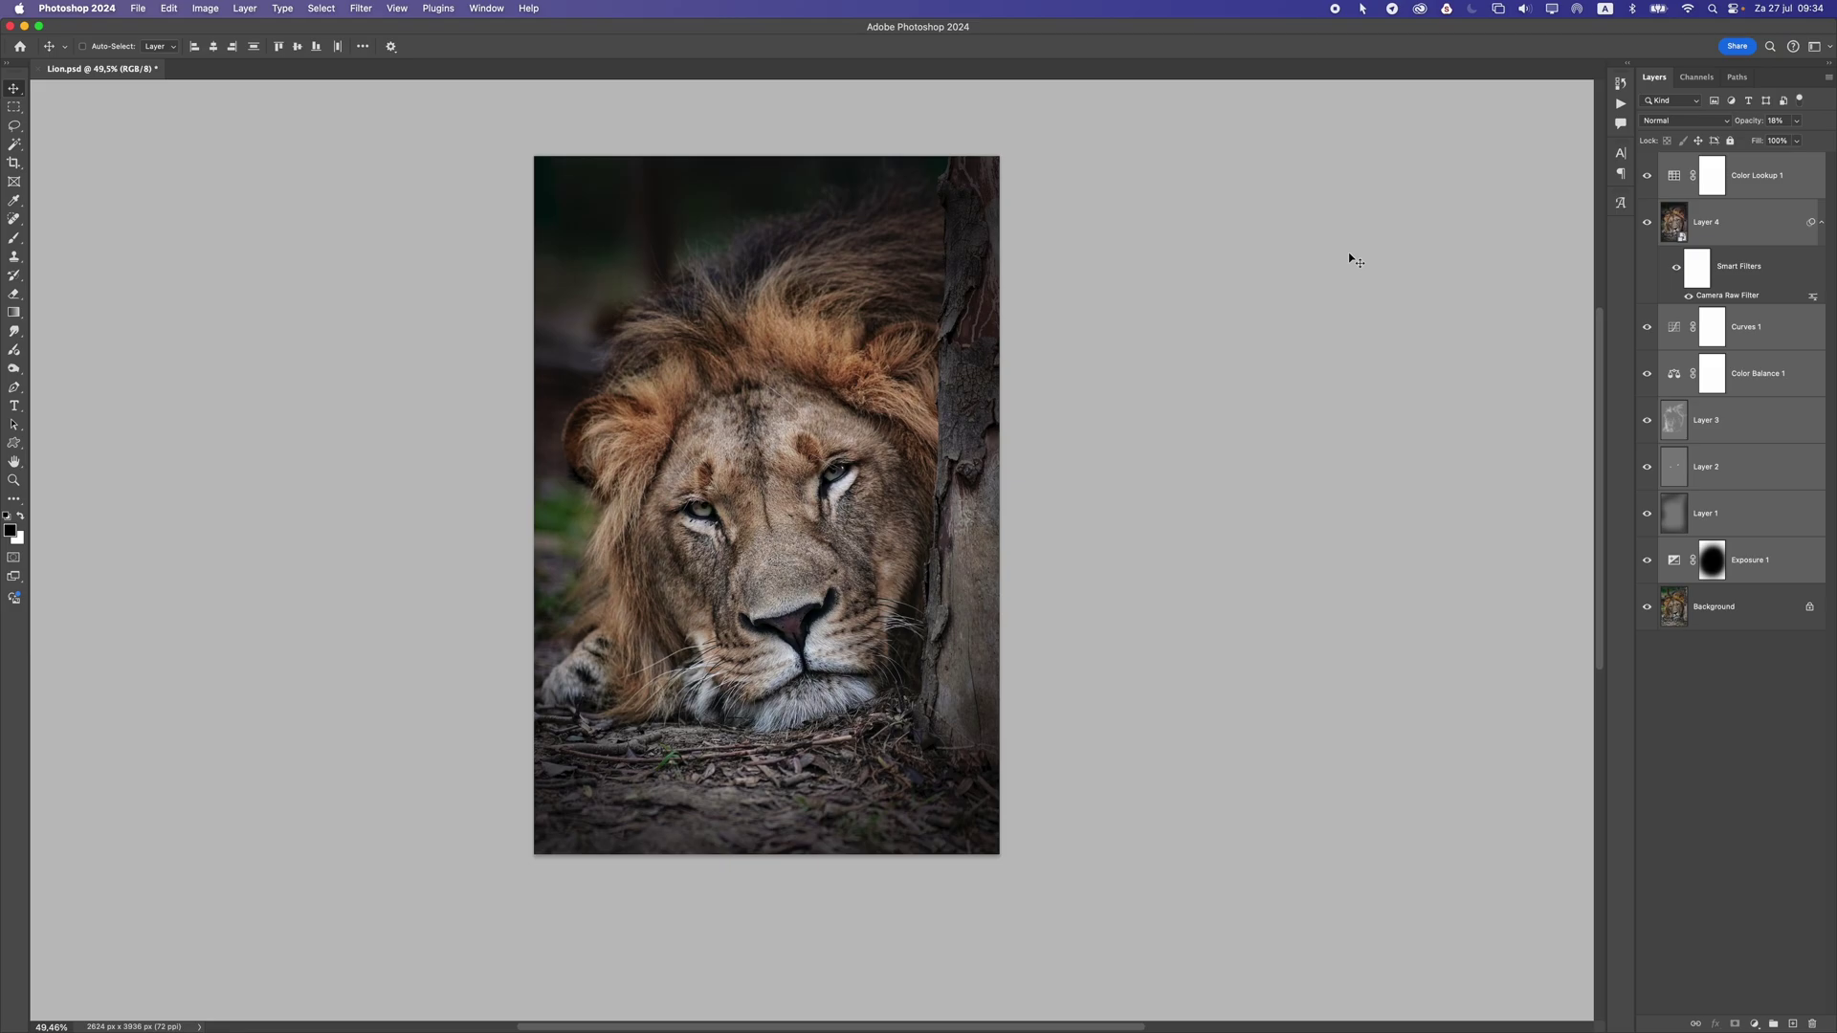
key("super+g")
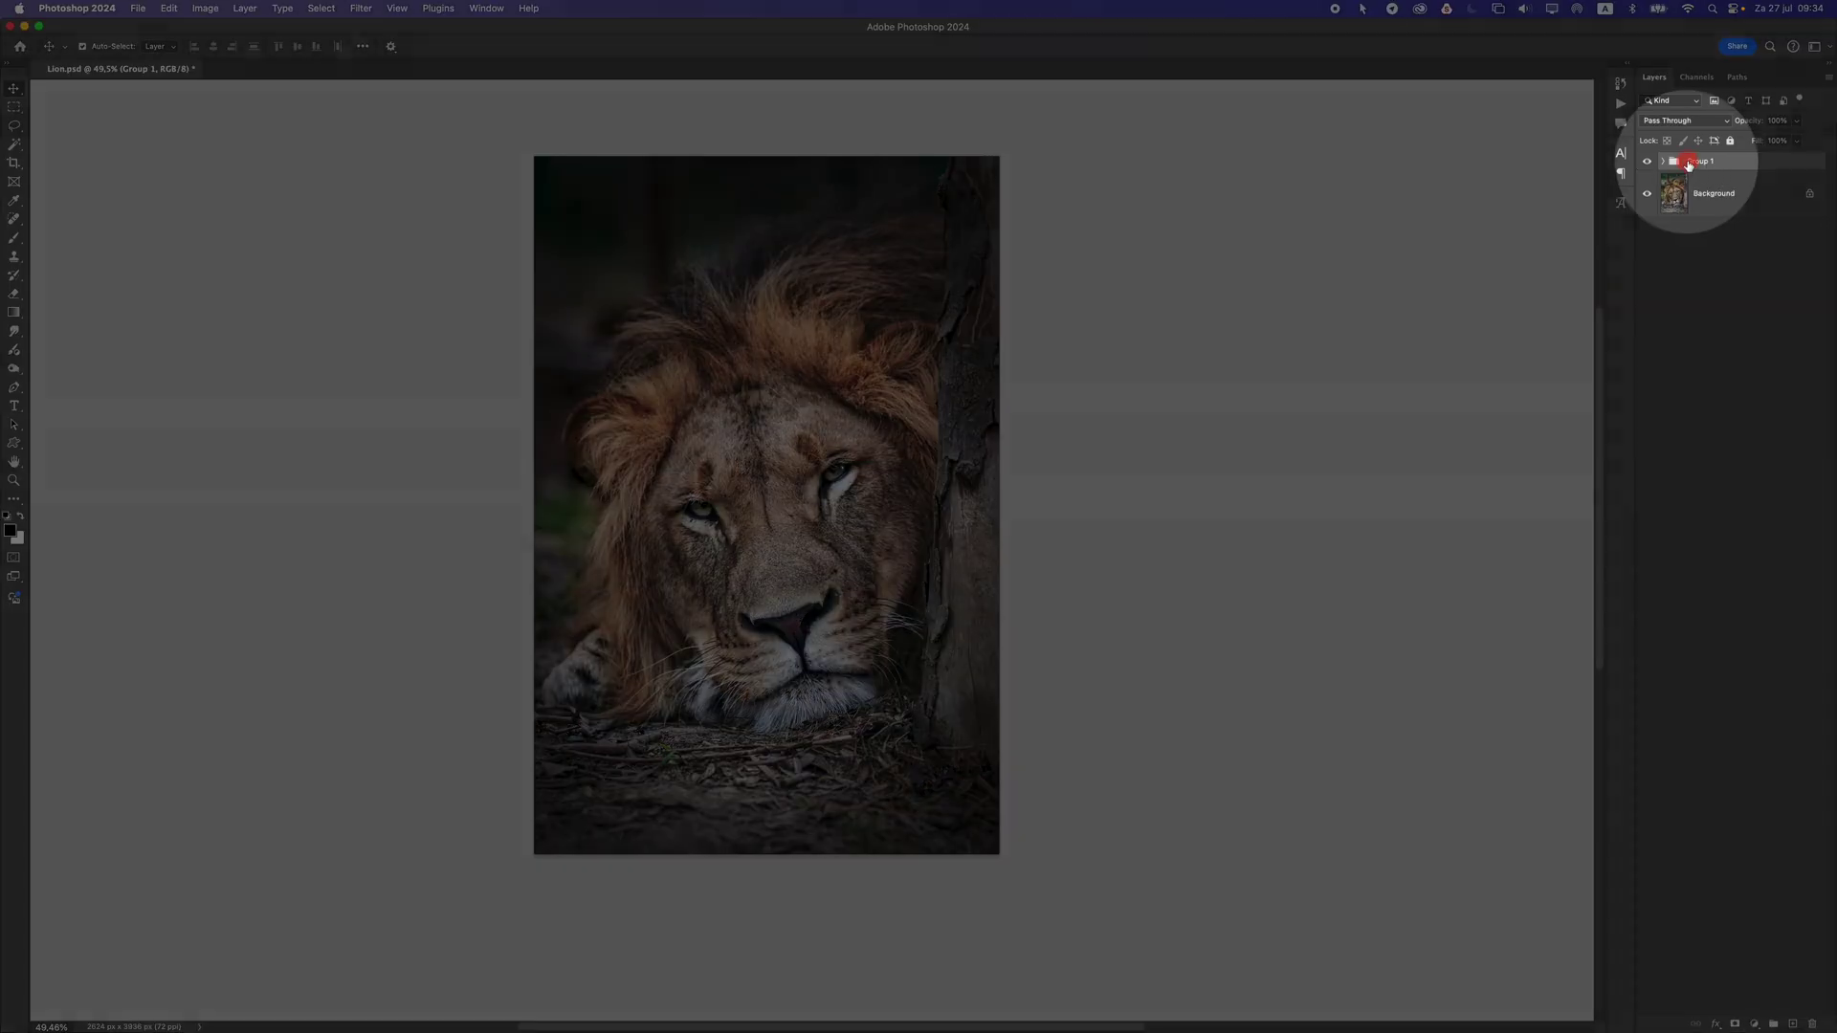
left_click(1648, 163)
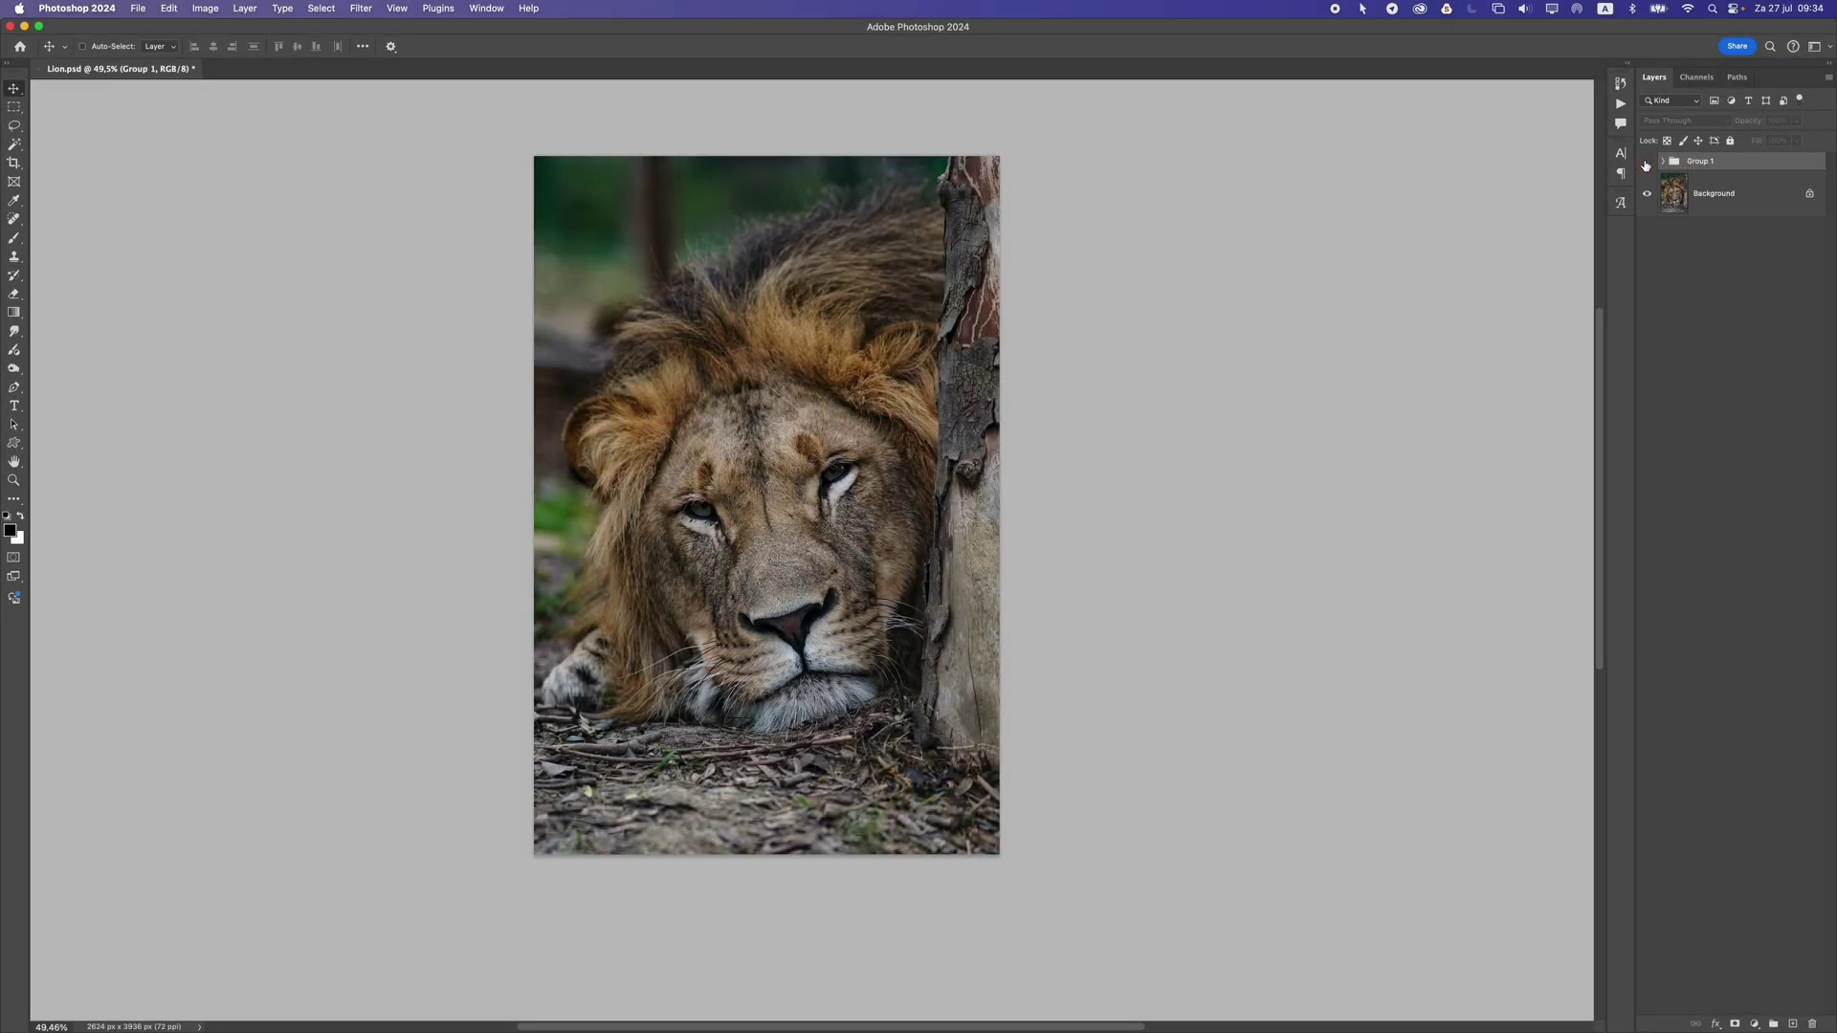
- Change the canvas surround colour to black
right_click(1155, 371)
left_click(1175, 393)
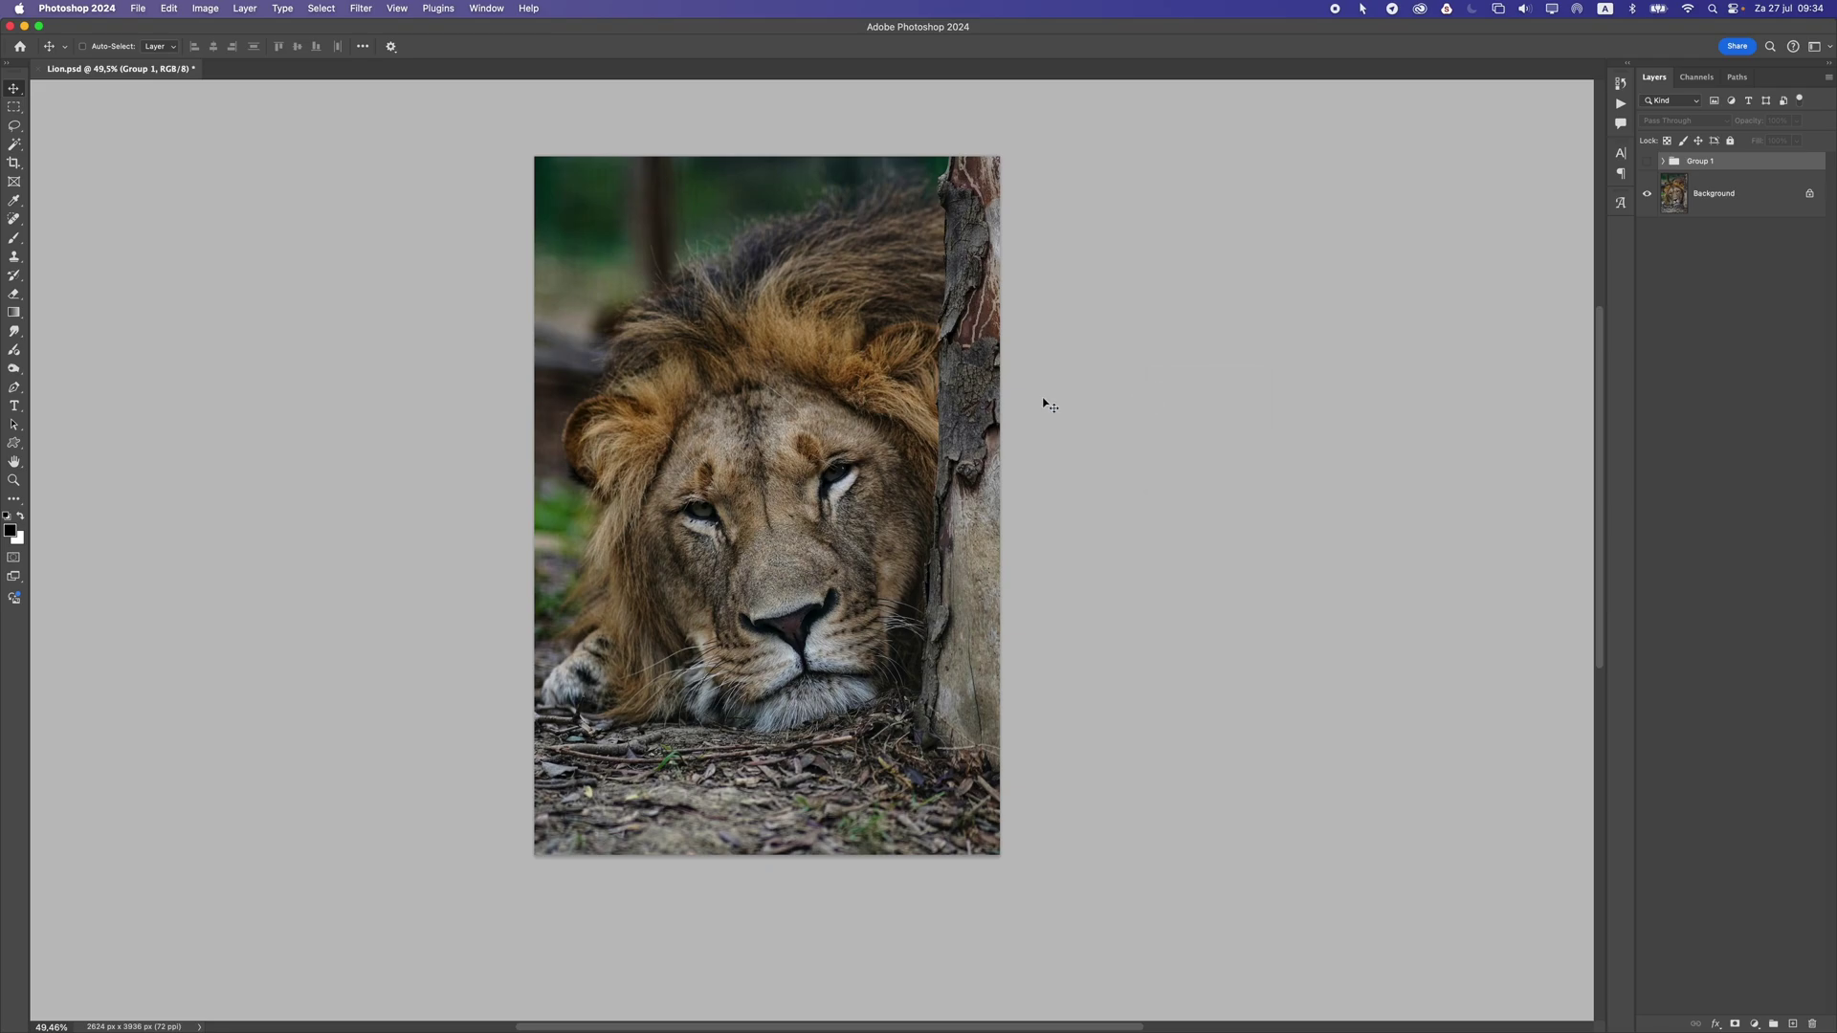
scroll(1340, 277, "up", 1)
- Compare the edited lion with the original by toggling the layer group's visibility, leaving the group shown
left_click(1648, 163)
left_click(1648, 162)
left_click(1647, 162)
scroll(885, 525, "down", 2)
scroll(884, 527, "up", 2)
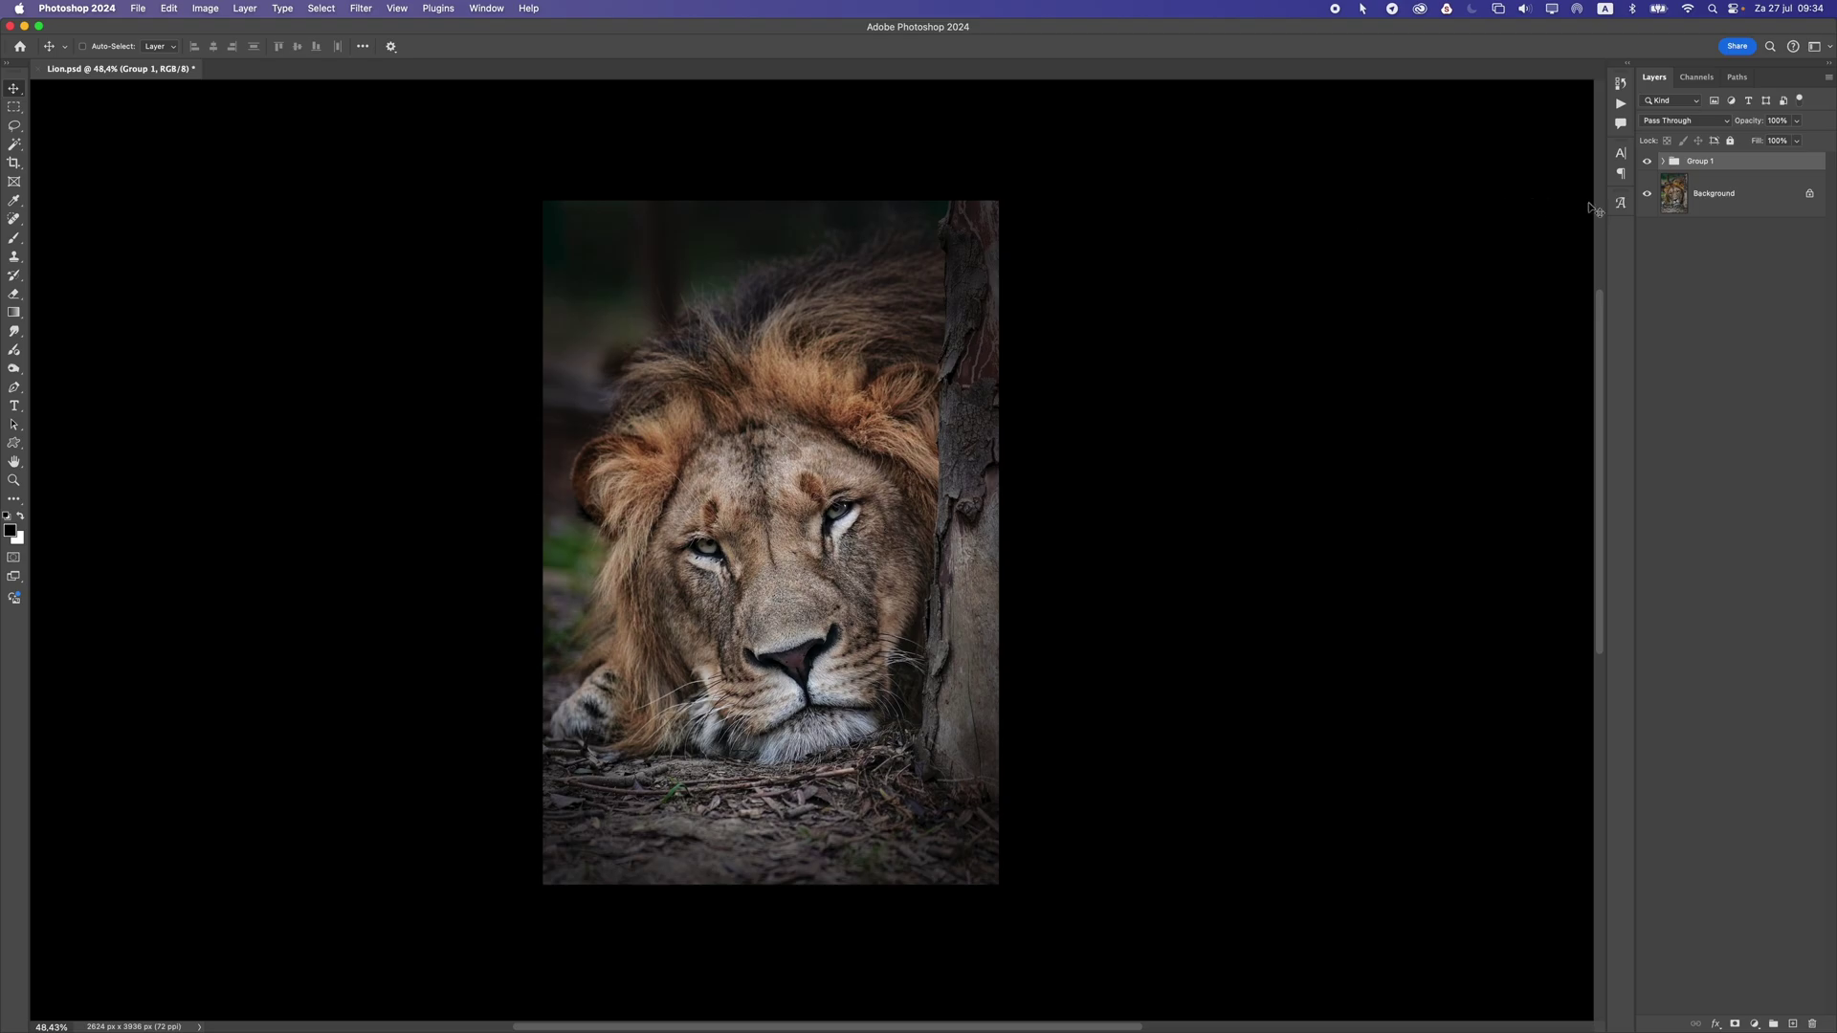